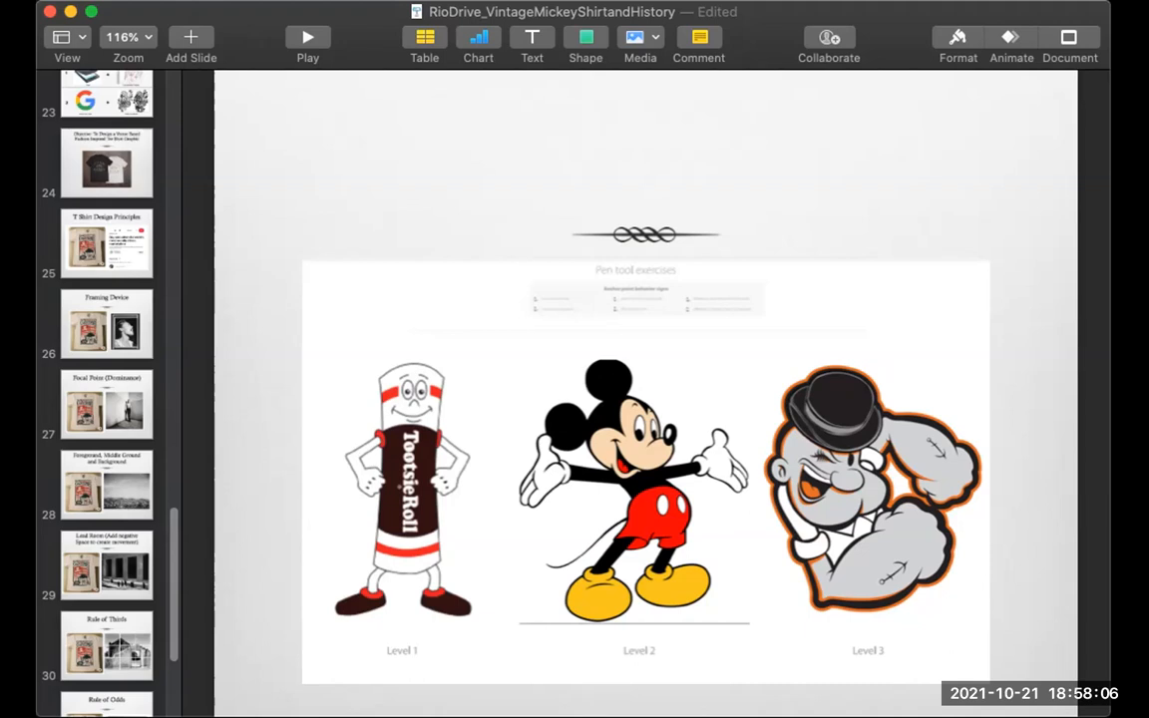
Step: Show slide 23 of the vintage Mickey shirt presentation
{"action": "scroll", "coordinate": [107, 392], "scroll_direction": "up", "scroll_amount": 3}
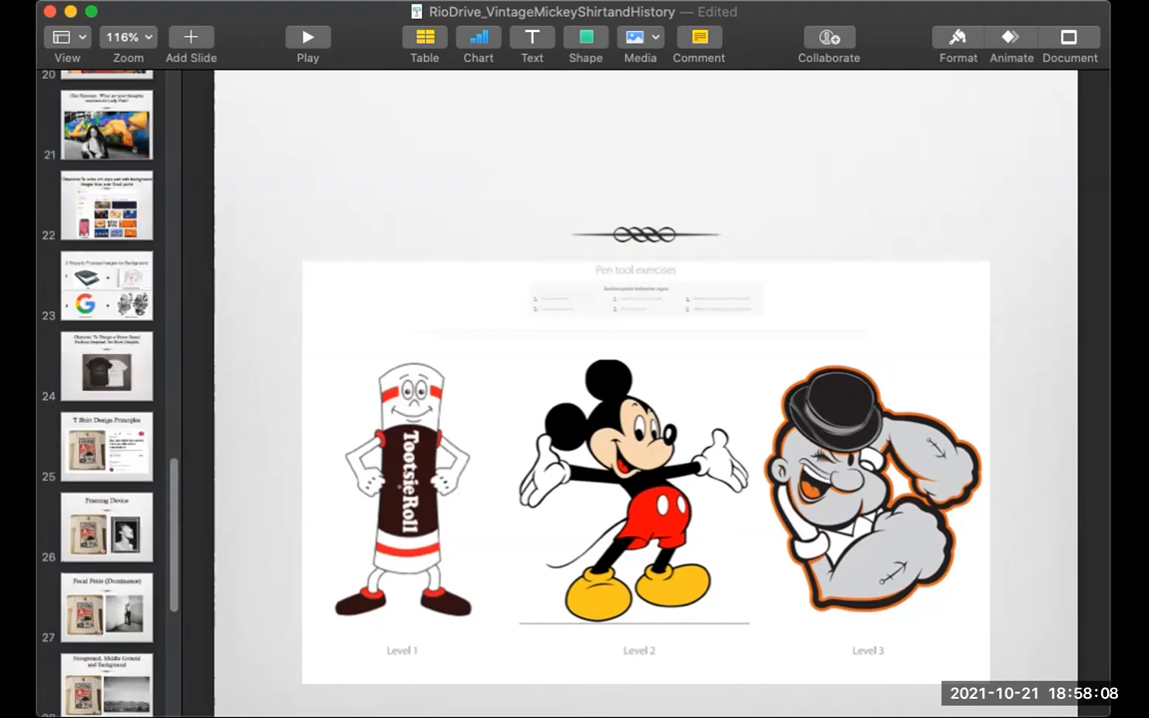
{"action": "left_click", "coordinate": [107, 286]}
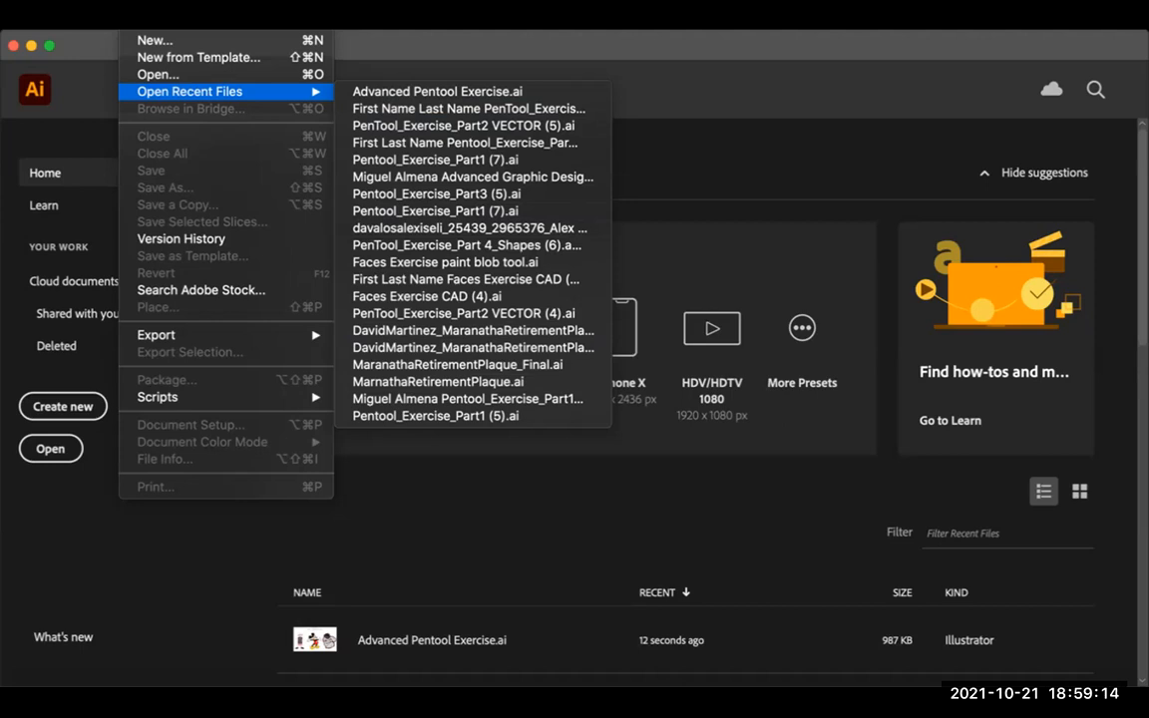
Step: Switch to Illustrator, open the recent Advanced Graphic Design Pentool Exercise 2 file, and delete the standing Mickey and the artwork on the artboard
{"action": "left_click", "coordinate": [472, 176]}
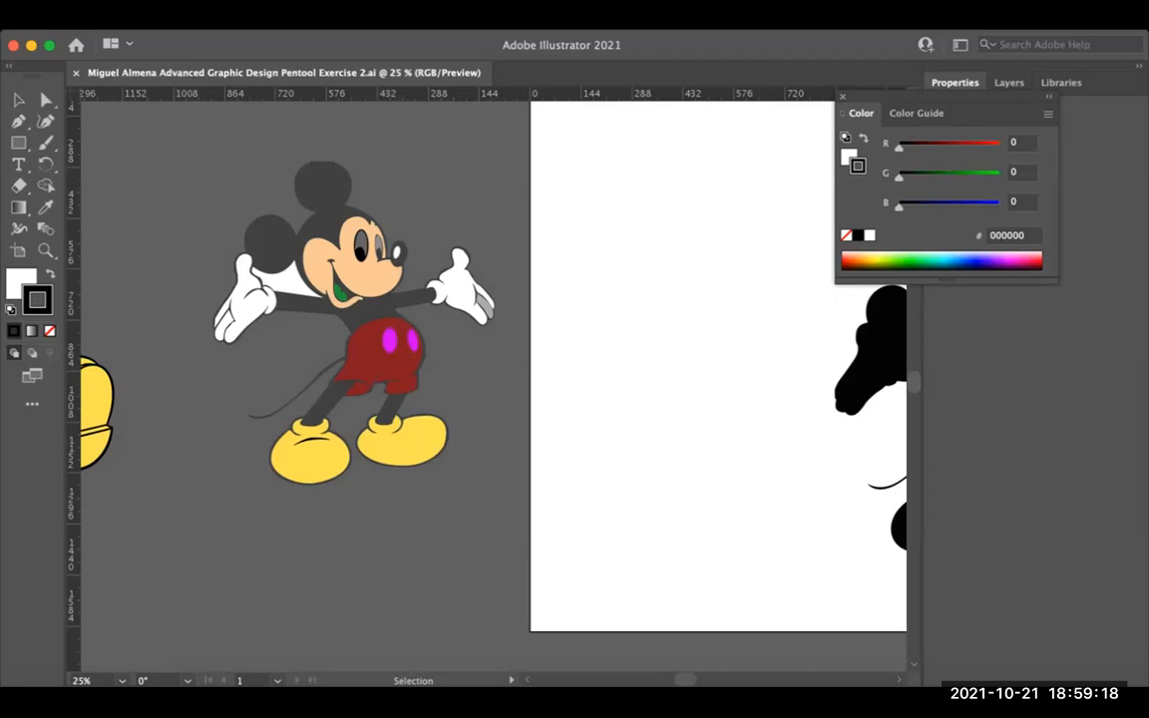
{"action": "key", "text": "super+minus"}
{"action": "key", "text": "super+minus"}
{"action": "key", "text": "v"}
{"action": "key", "text": "super+minus"}
{"action": "key", "text": "super+minus"}
{"action": "scroll", "coordinate": [493, 383], "scroll_direction": "right", "scroll_amount": 2}
{"action": "left_click_drag", "start_coordinate": [428, 320], "coordinate": [684, 491]}
{"action": "key", "text": "Delete"}
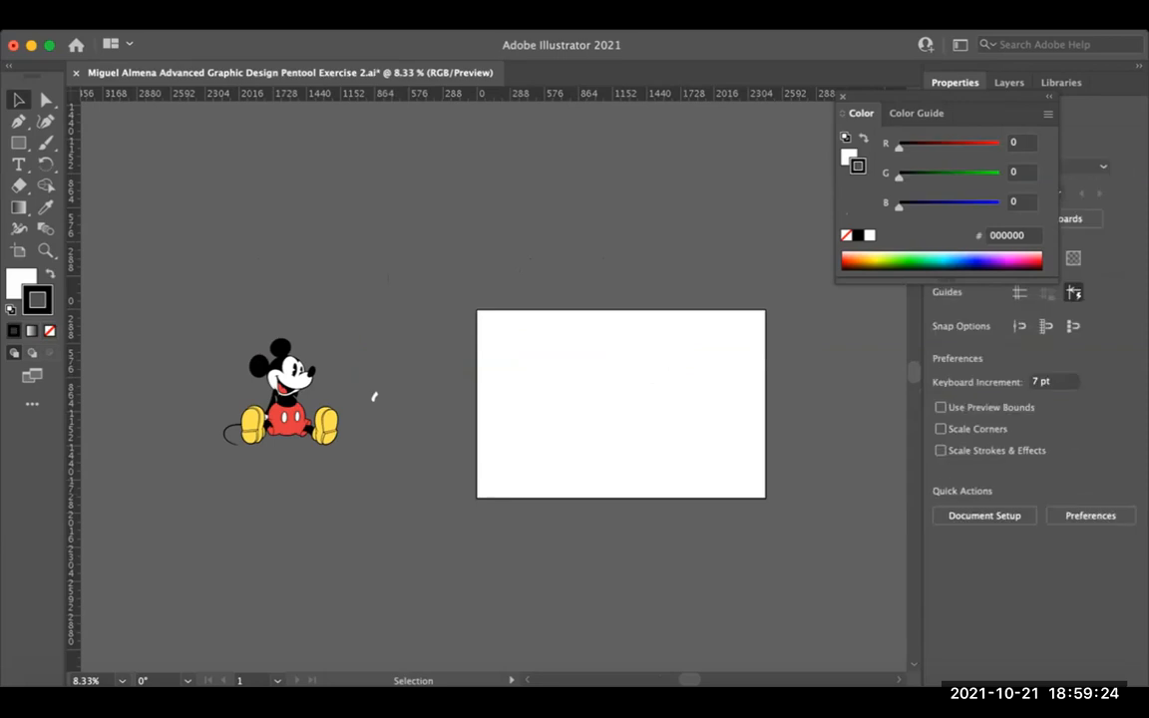
Step: Move the seated Mickey up and closer to the artboard, and delete the stray white shape beside it
{"action": "left_click_drag", "start_coordinate": [211, 329], "coordinate": [348, 454]}
{"action": "mouse_move", "coordinate": [287, 404]}
{"action": "left_mouse_down"}
{"action": "mouse_move", "coordinate": [612, 416]}
{"action": "mouse_move", "coordinate": [449, 385]}
{"action": "mouse_move", "coordinate": [409, 296]}
{"action": "left_mouse_up"}
{"action": "left_click", "coordinate": [374, 397]}
{"action": "key", "text": "Delete"}
{"action": "key", "text": "space"}
Step: Switch to the GDSN 164 course page in Chrome, enter Student View and open the Fashion Inspired Disney T Shirt Design assignment
{"action": "key", "text": "super+Tab"}
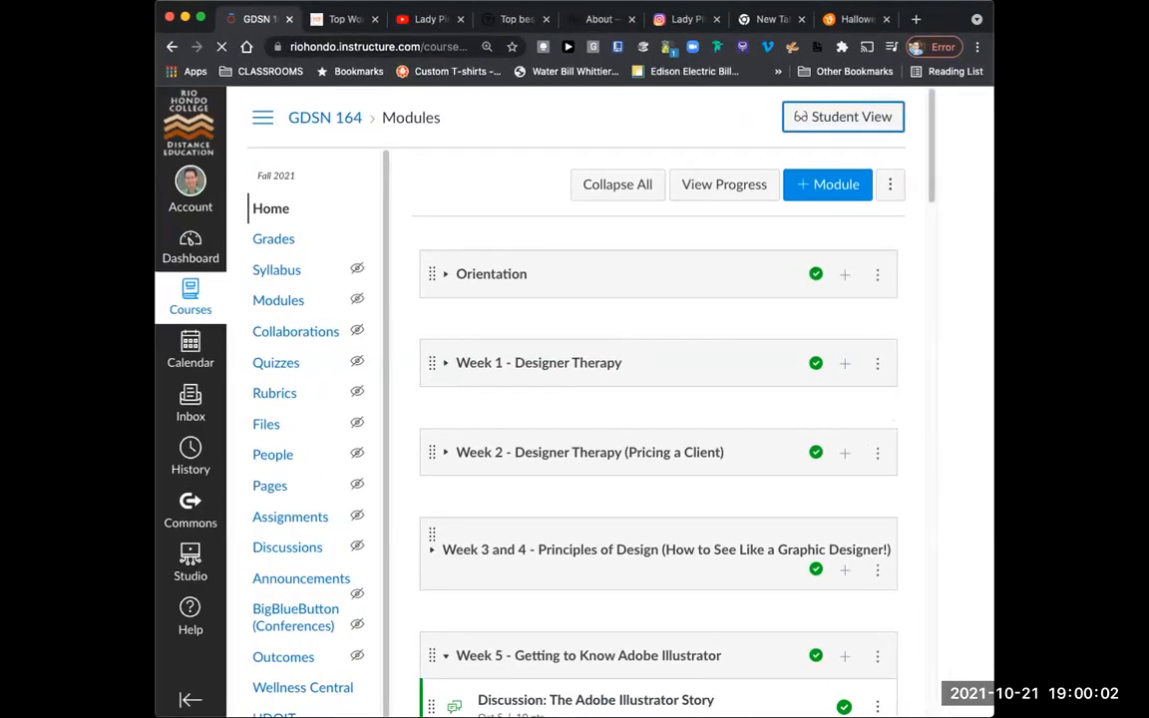
{"action": "scroll", "coordinate": [685, 429], "scroll_direction": "down", "scroll_amount": 5}
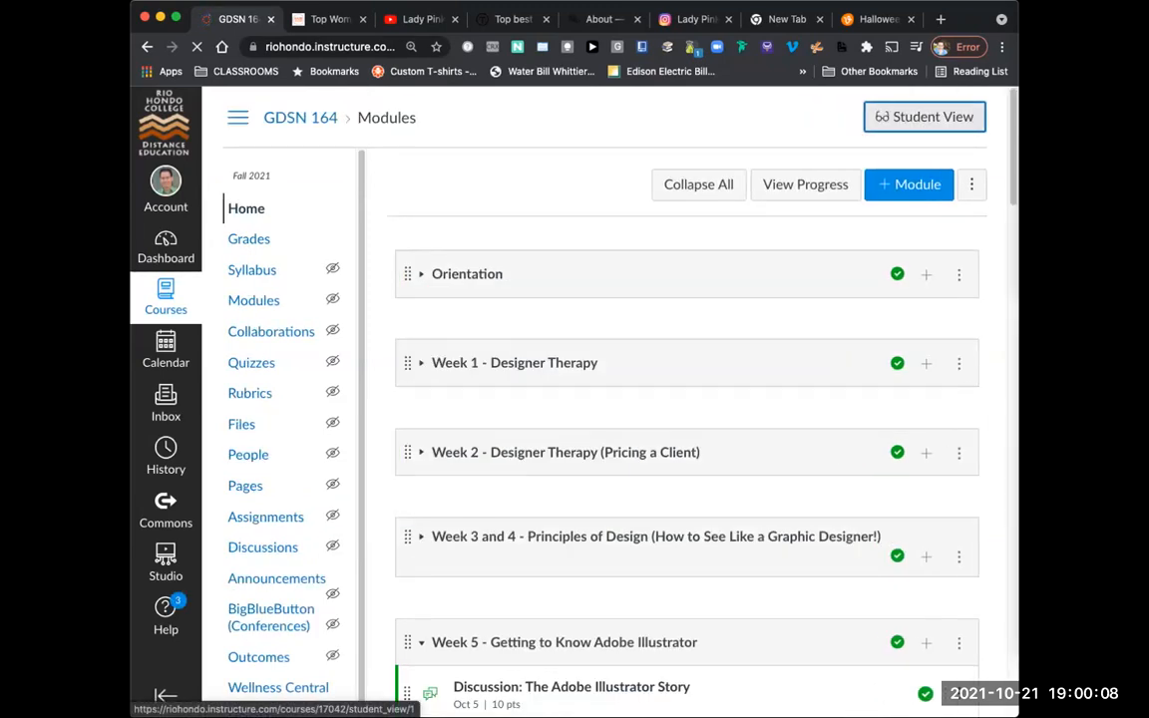
{"action": "scroll", "coordinate": [686, 401], "scroll_direction": "down", "scroll_amount": 3}
{"action": "scroll", "coordinate": [686, 477], "scroll_direction": "down", "scroll_amount": 8}
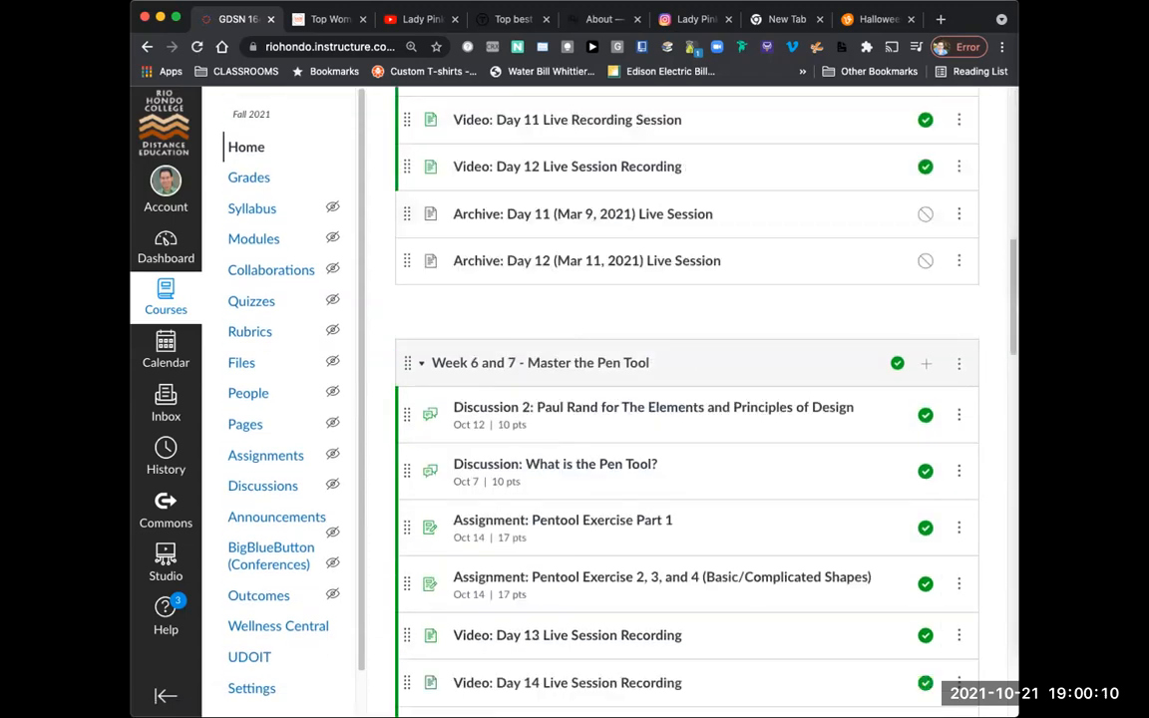
{"action": "scroll", "coordinate": [685, 478], "scroll_direction": "up", "scroll_amount": 12}
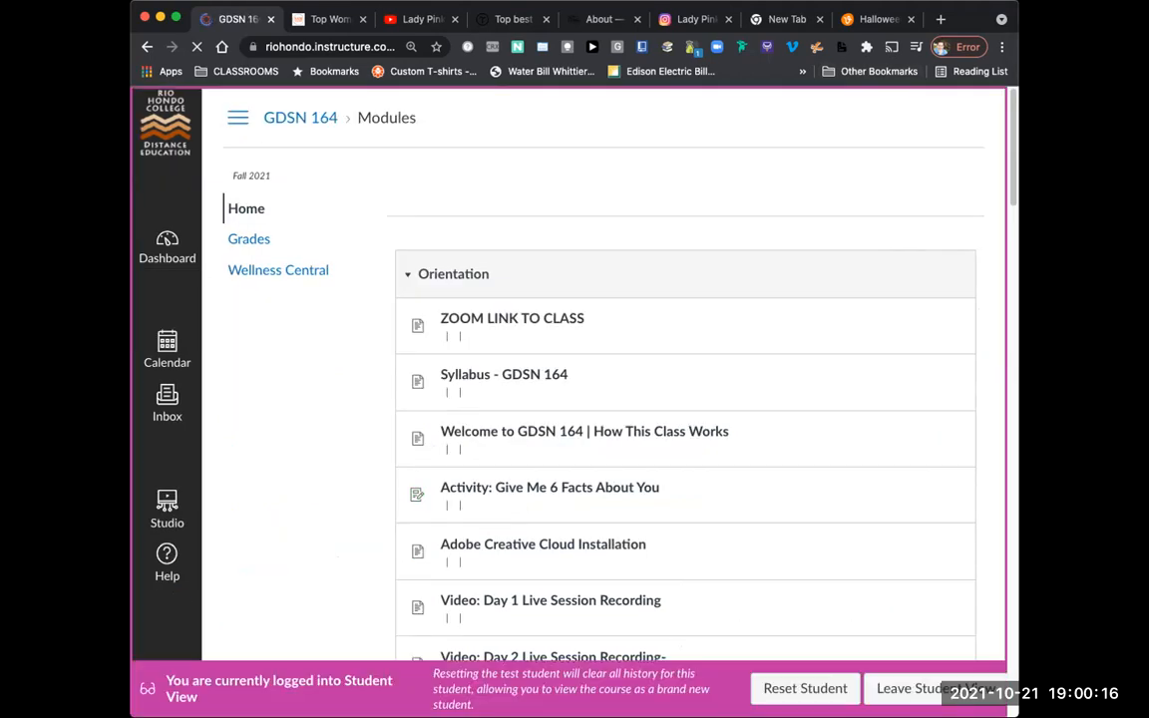
{"action": "scroll", "coordinate": [728, 429], "scroll_direction": "down", "scroll_amount": 15}
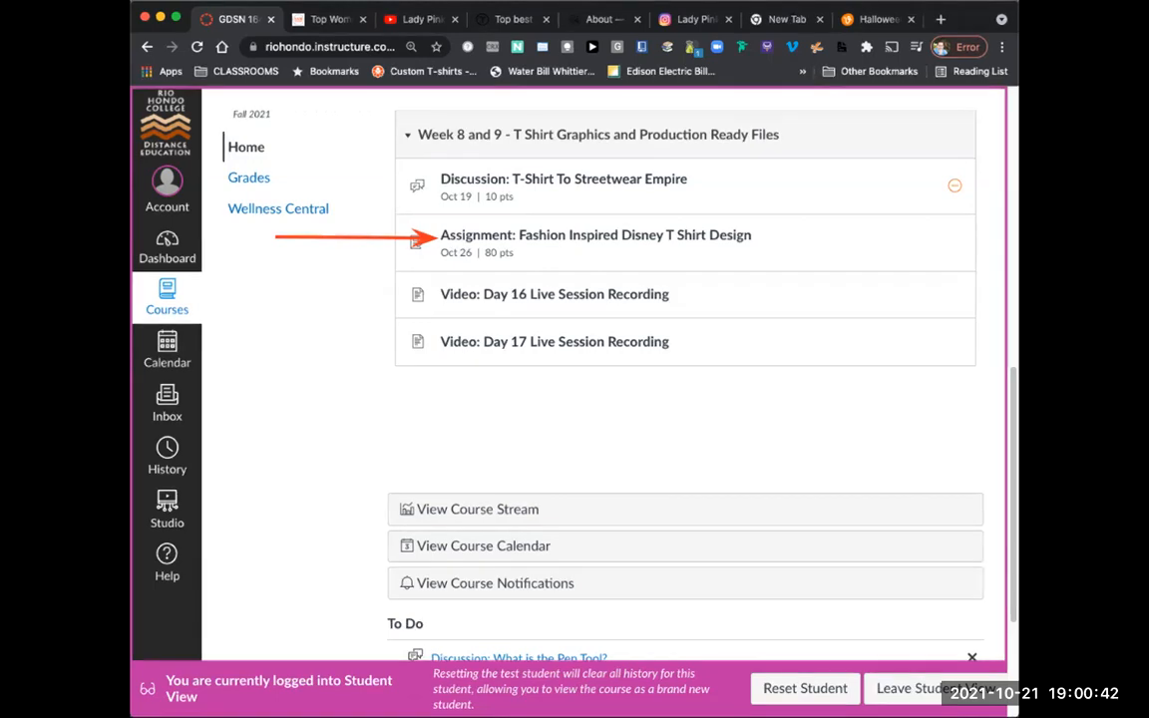
{"action": "left_click", "coordinate": [595, 236]}
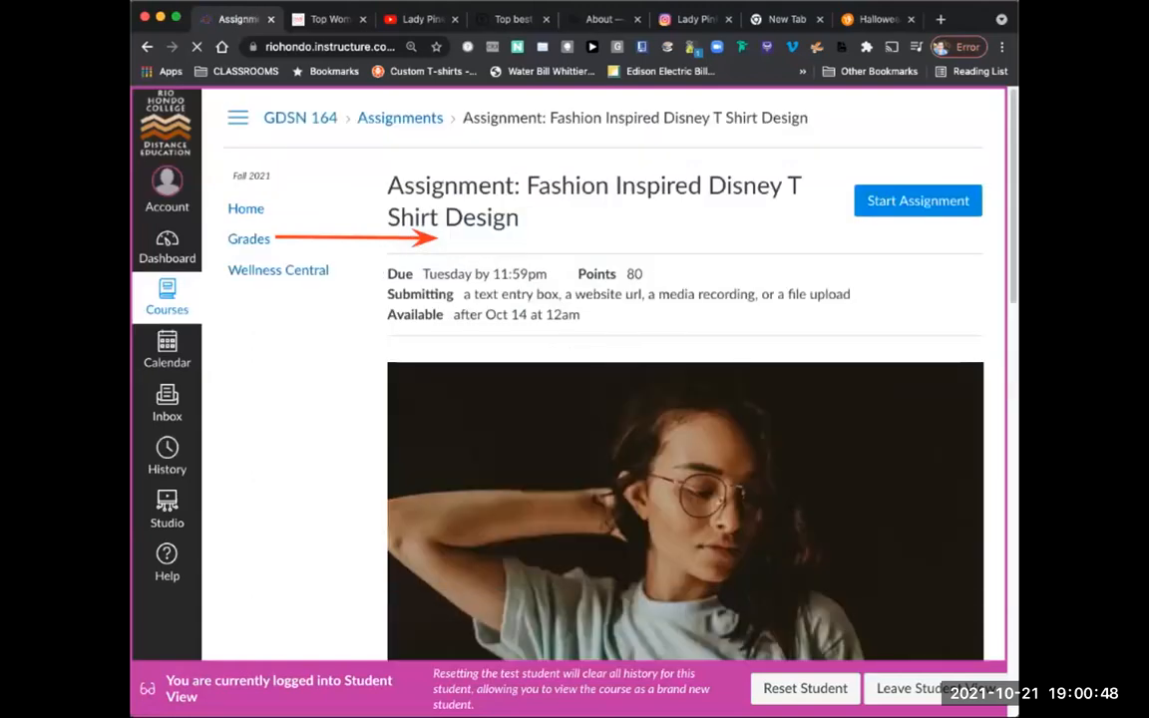
Step: Open the freepik.com link from the assignment's free vector repositories and accept the site's cookies
{"action": "scroll", "coordinate": [598, 399], "scroll_direction": "down", "scroll_amount": 10}
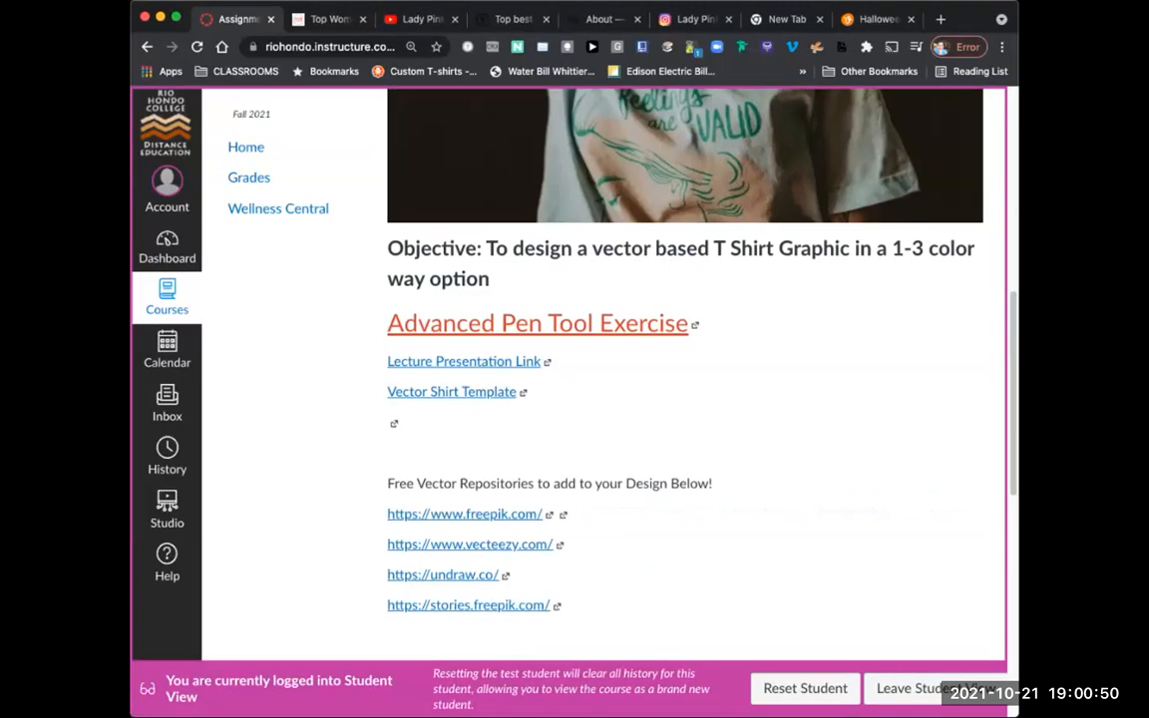
{"action": "scroll", "coordinate": [604, 374], "scroll_direction": "down", "scroll_amount": 2}
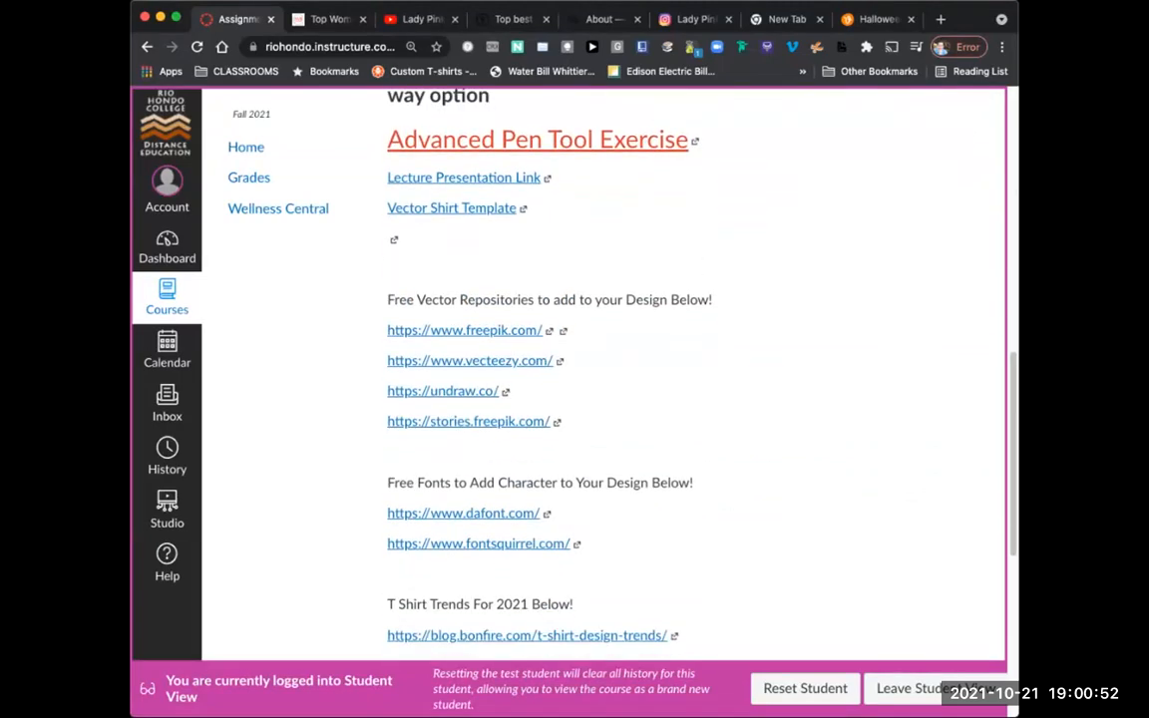
{"action": "scroll", "coordinate": [603, 374], "scroll_direction": "up", "scroll_amount": 2}
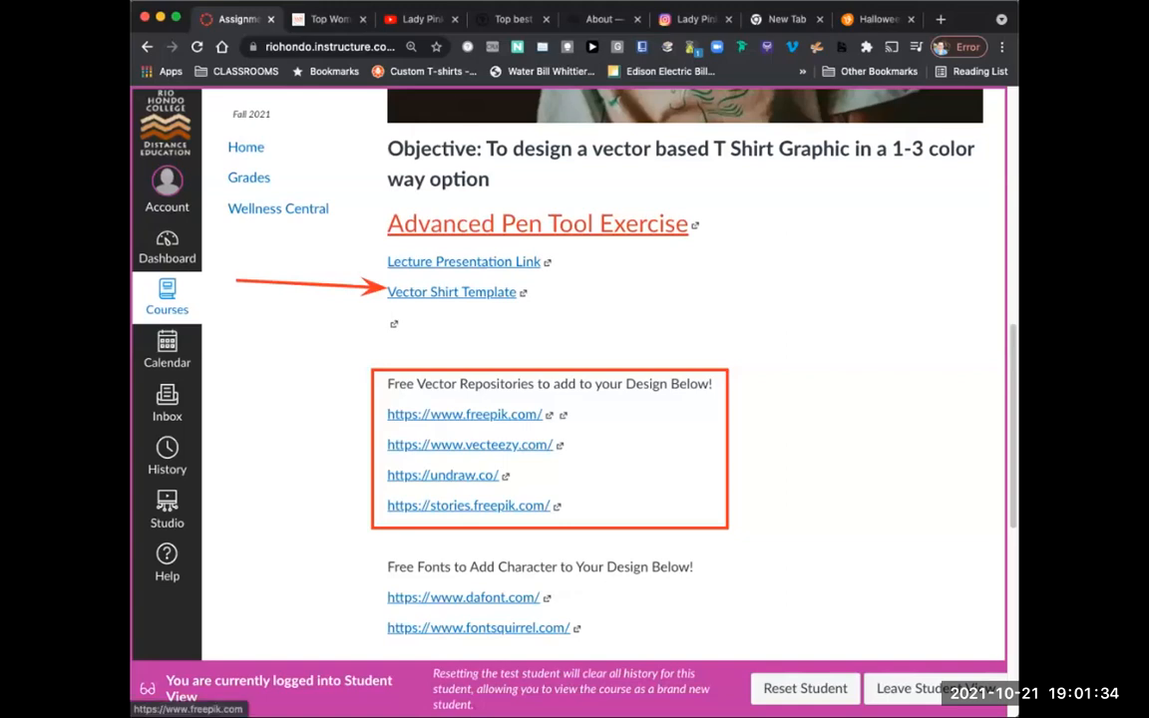
{"action": "left_click", "coordinate": [464, 414]}
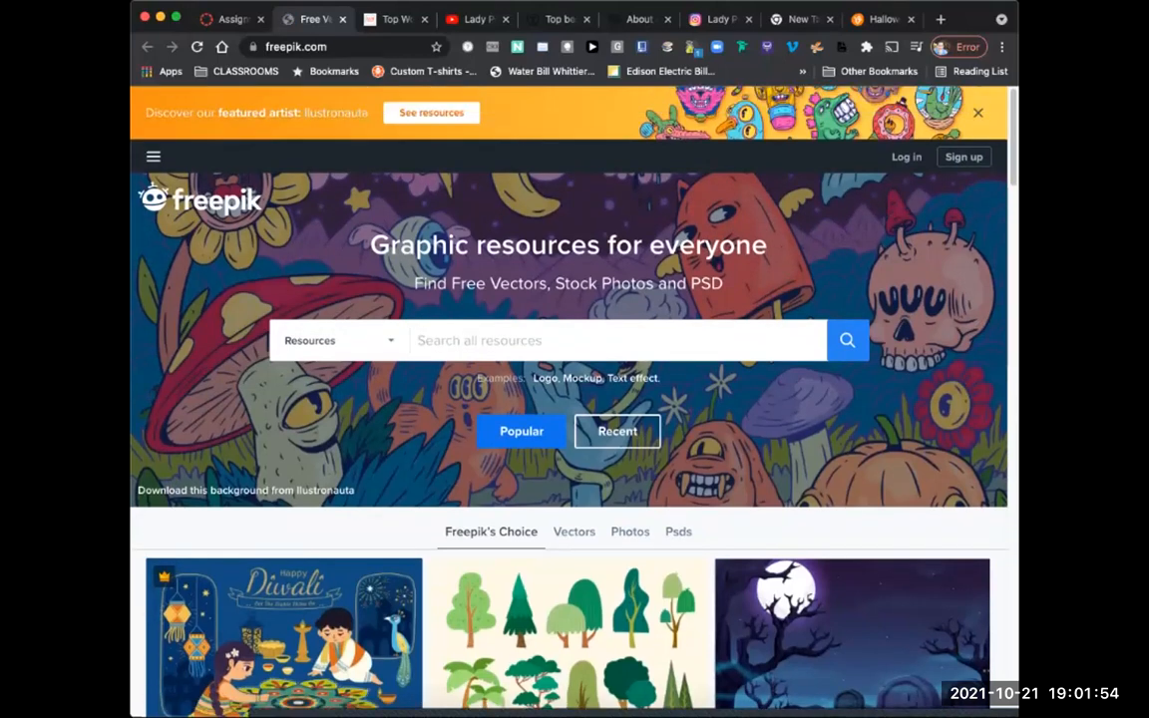
{"action": "scroll", "coordinate": [569, 399], "scroll_direction": "down", "scroll_amount": 2}
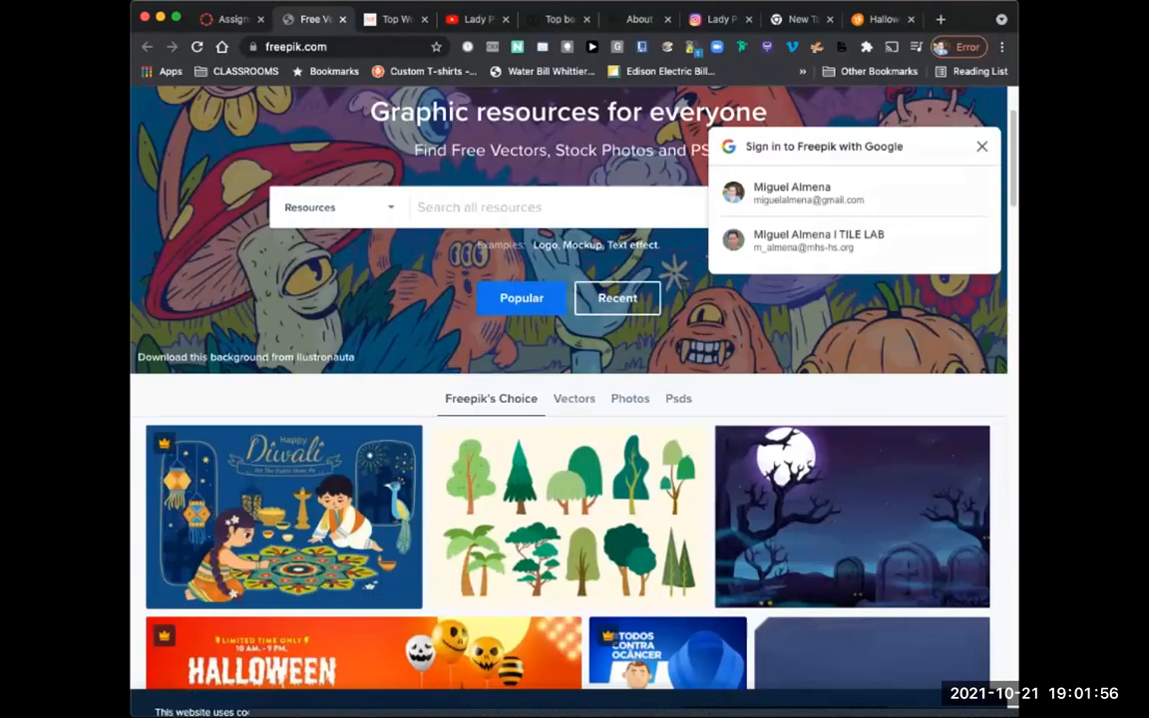
{"action": "scroll", "coordinate": [568, 399], "scroll_direction": "down", "scroll_amount": 4}
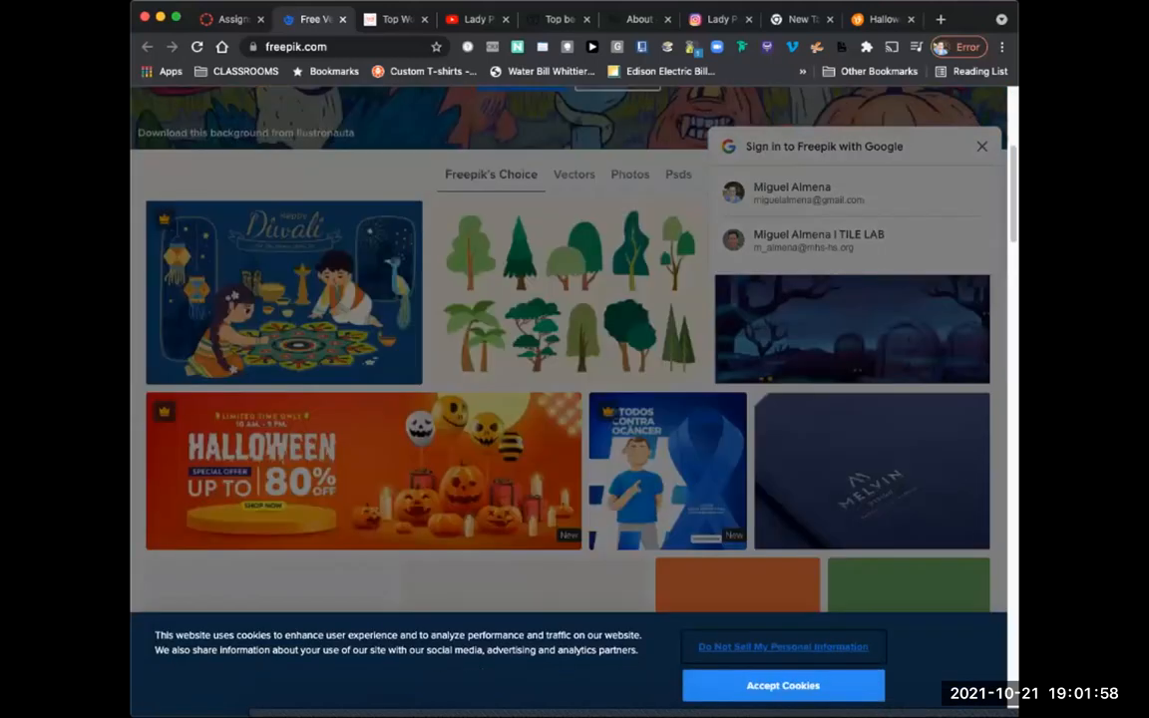
{"action": "left_click", "coordinate": [782, 685]}
Step: Collapse the free pack survey pop-up on the Freepik home page
{"action": "scroll", "coordinate": [324, 658], "scroll_direction": "down", "scroll_amount": 6}
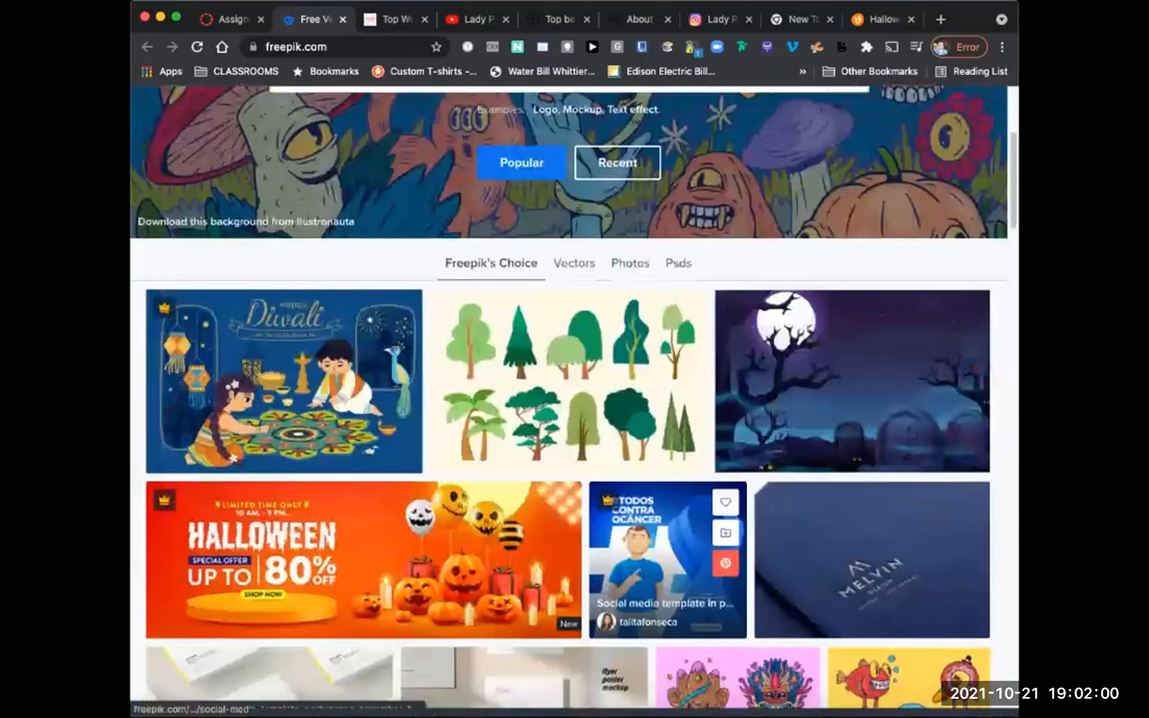
{"action": "scroll", "coordinate": [324, 658], "scroll_direction": "down", "scroll_amount": 5}
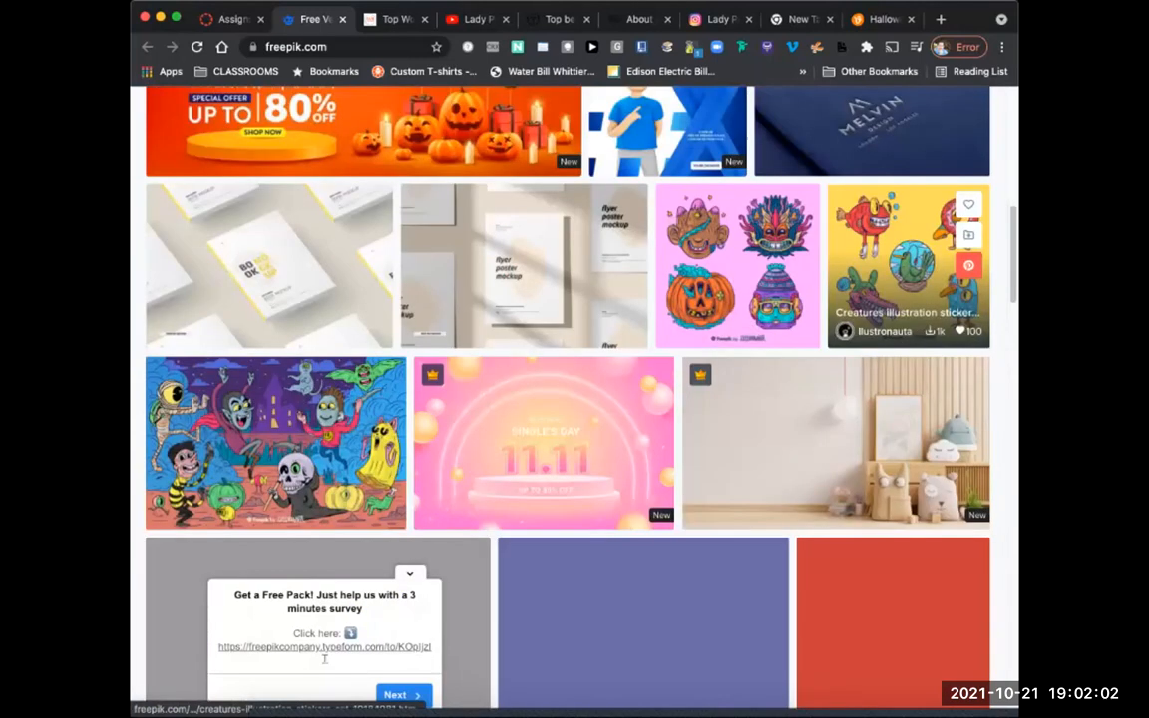
{"action": "scroll", "coordinate": [324, 658], "scroll_direction": "down", "scroll_amount": 5}
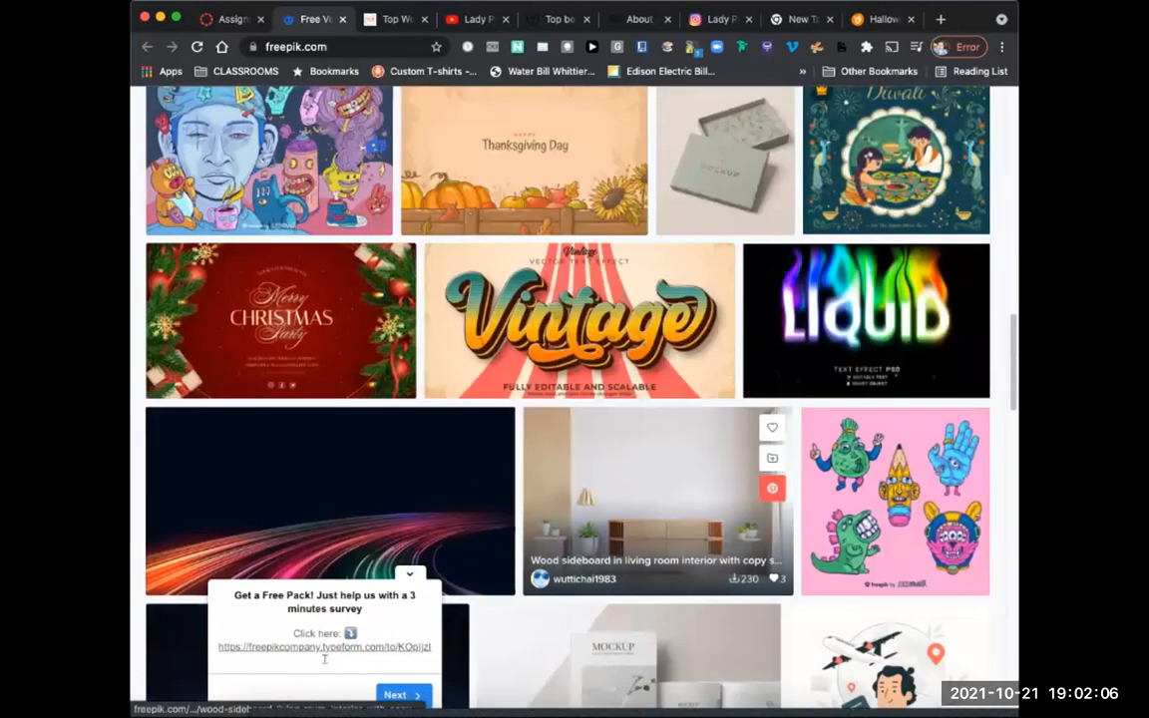
{"action": "left_click", "coordinate": [409, 574]}
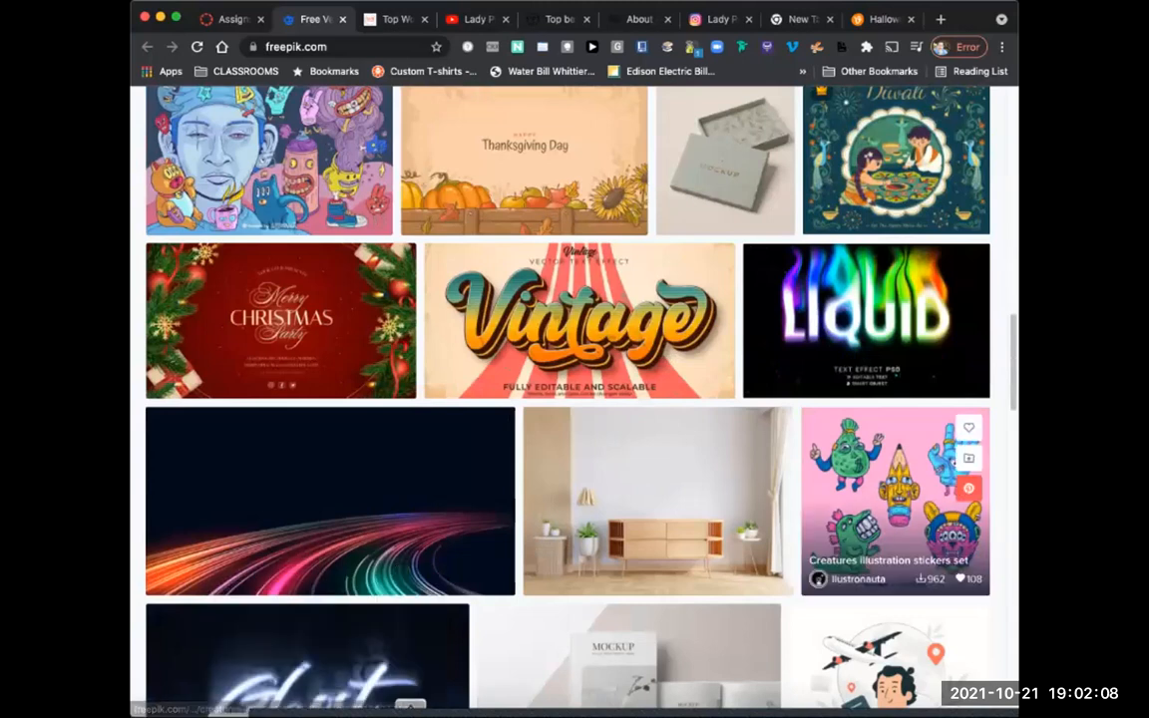
Step: Look through the Freepik's Choice gallery of illustrations, text effects and mockups, and return to the assignment page
{"action": "scroll", "coordinate": [628, 558], "scroll_direction": "down", "scroll_amount": 2}
{"action": "scroll", "coordinate": [628, 558], "scroll_direction": "down", "scroll_amount": 3}
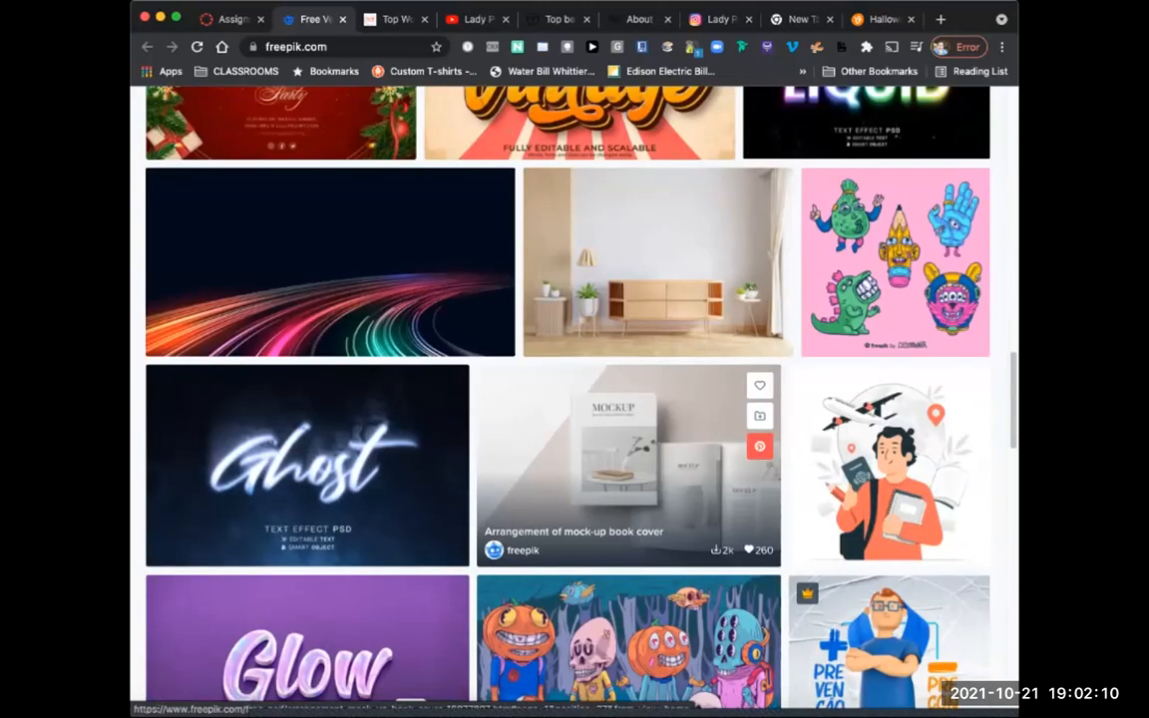
{"action": "scroll", "coordinate": [628, 516], "scroll_direction": "down", "scroll_amount": 1}
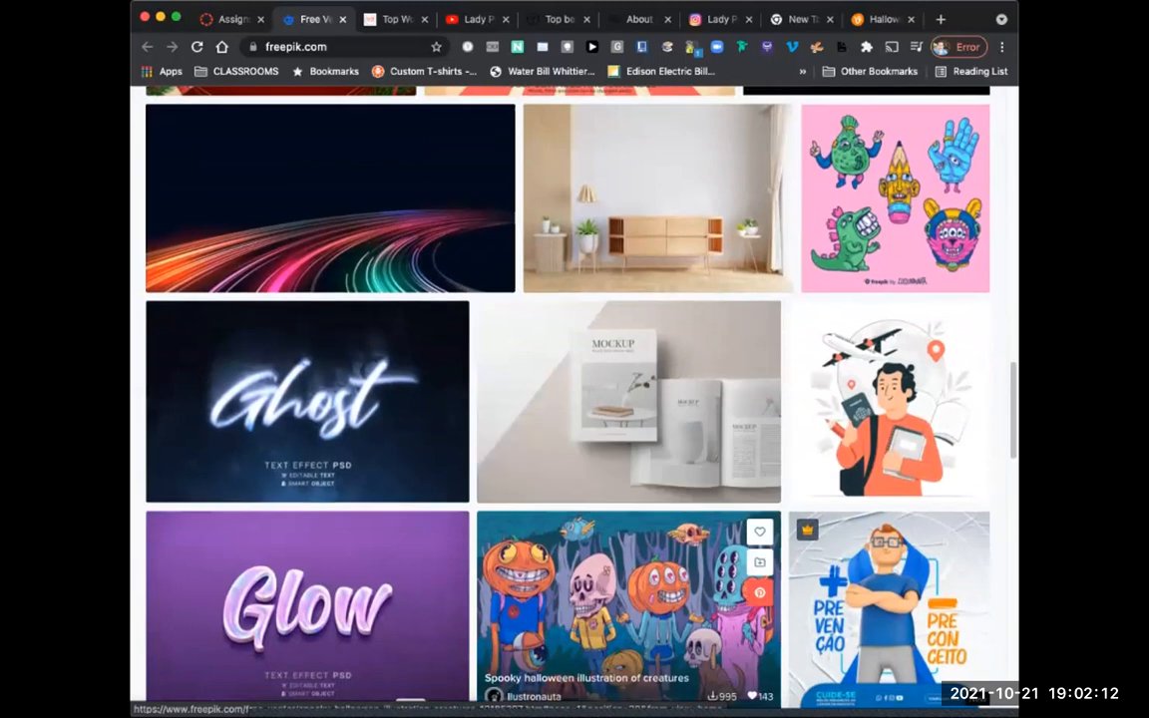
{"action": "scroll", "coordinate": [629, 598], "scroll_direction": "down", "scroll_amount": 1}
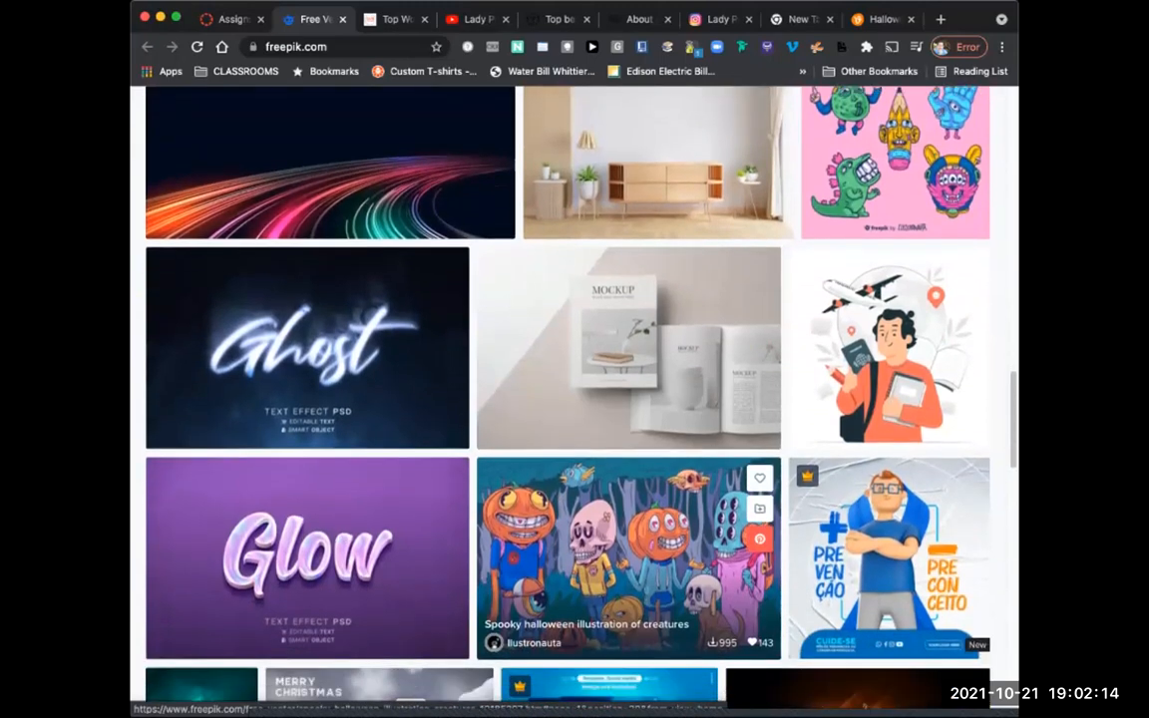
{"action": "scroll", "coordinate": [628, 559], "scroll_direction": "down", "scroll_amount": 2}
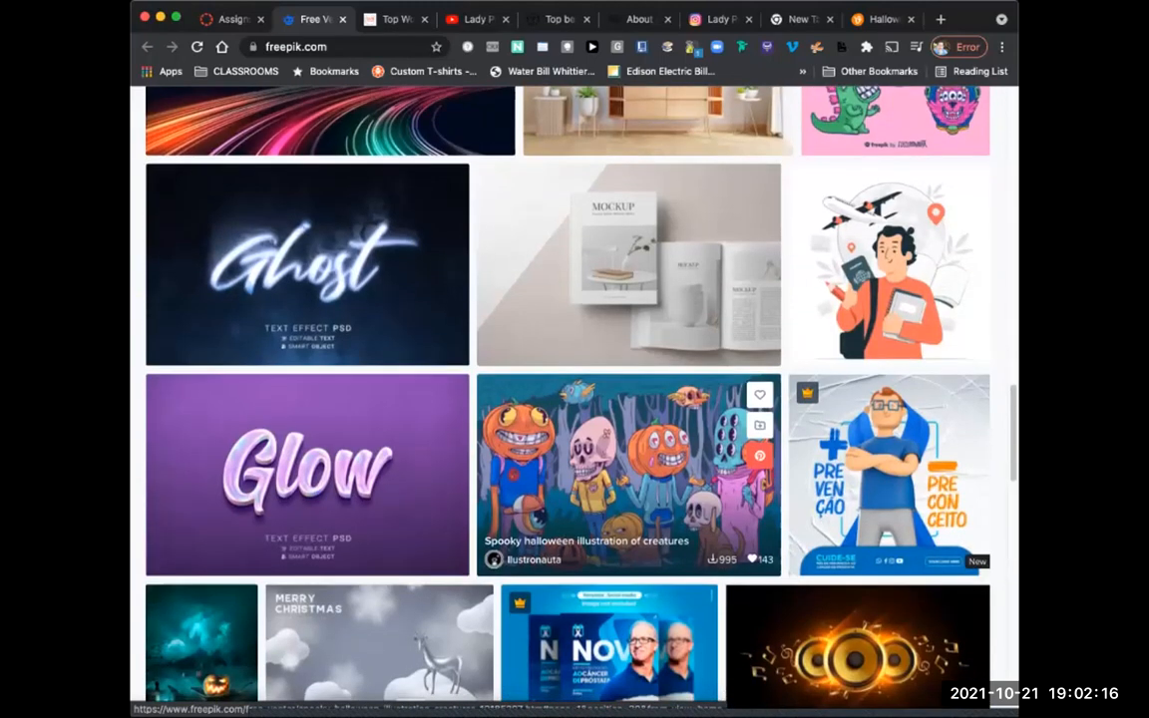
{"action": "scroll", "coordinate": [628, 533], "scroll_direction": "down", "scroll_amount": 1}
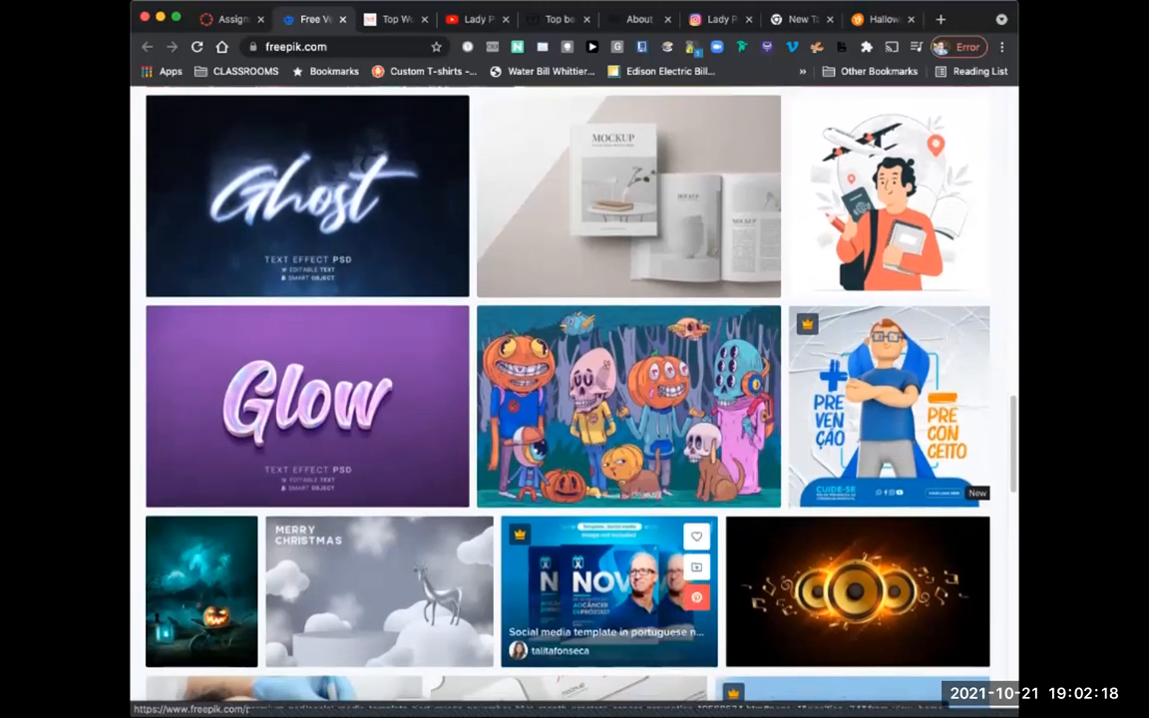
{"action": "scroll", "coordinate": [608, 528], "scroll_direction": "down", "scroll_amount": 2}
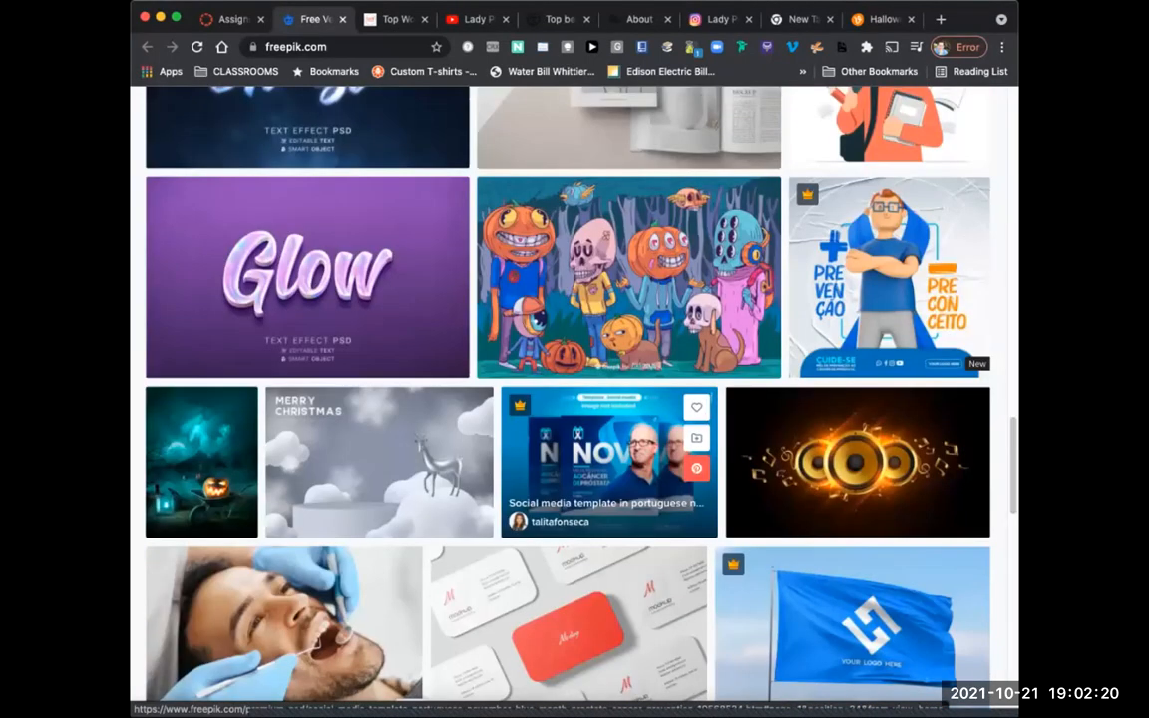
{"action": "scroll", "coordinate": [628, 478], "scroll_direction": "up", "scroll_amount": 6}
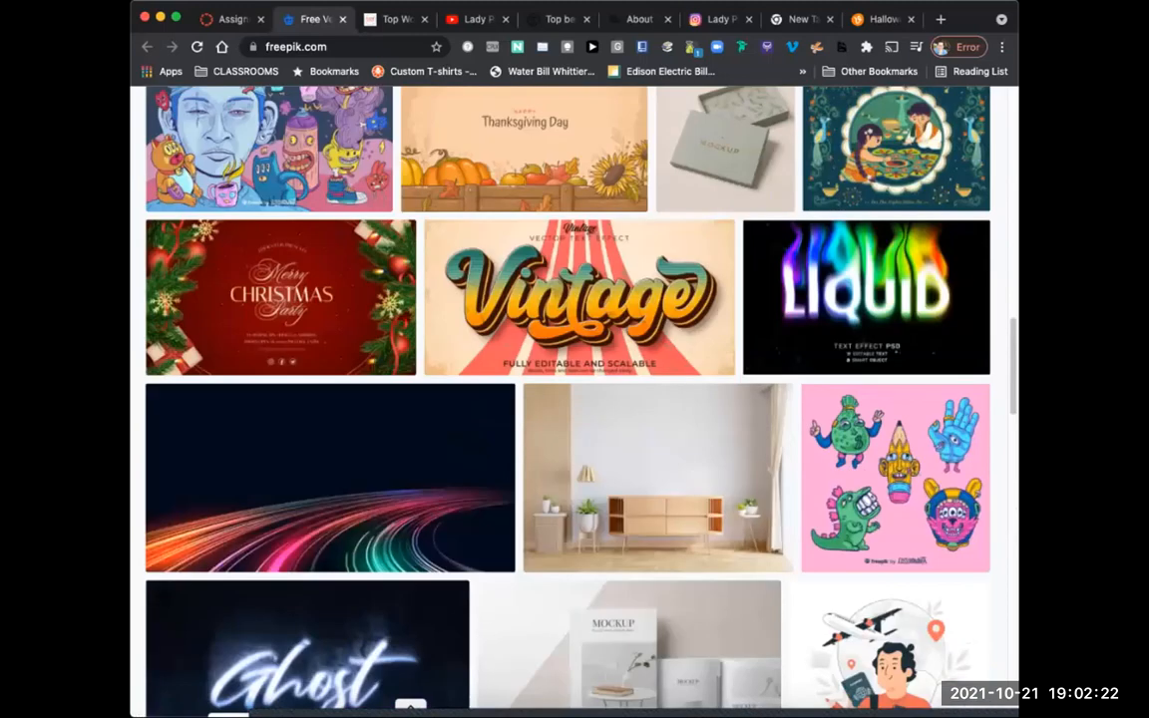
{"action": "scroll", "coordinate": [638, 558], "scroll_direction": "up", "scroll_amount": 2}
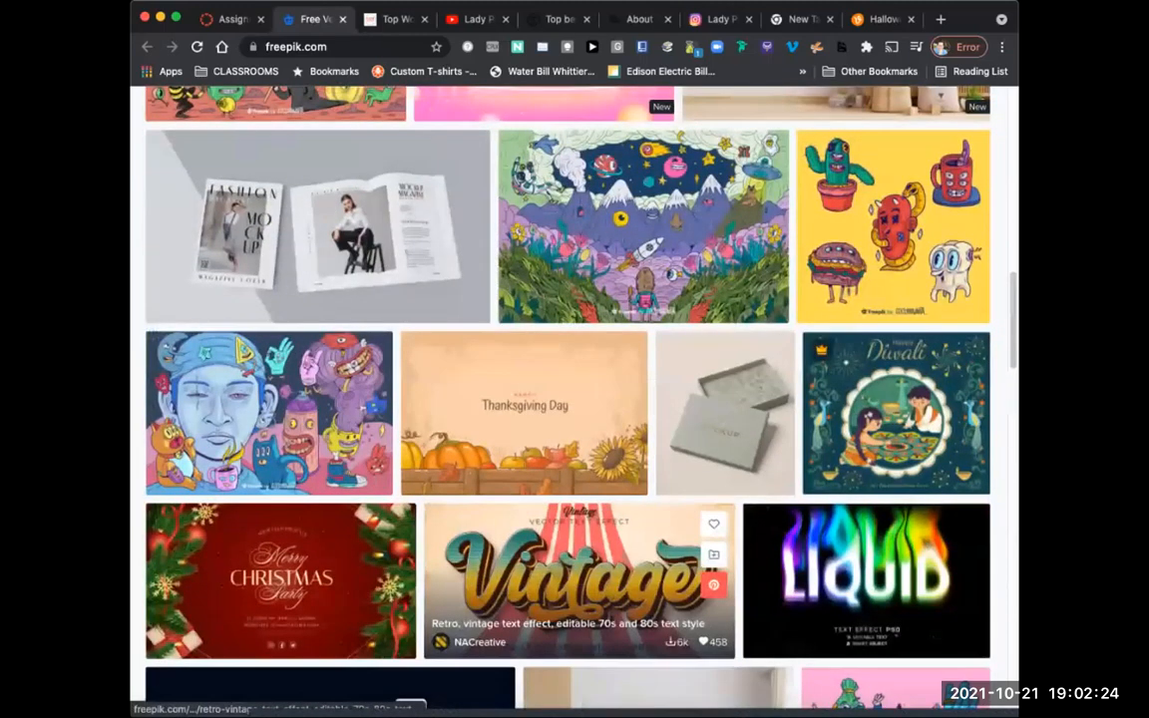
{"action": "scroll", "coordinate": [698, 578], "scroll_direction": "up", "scroll_amount": 2}
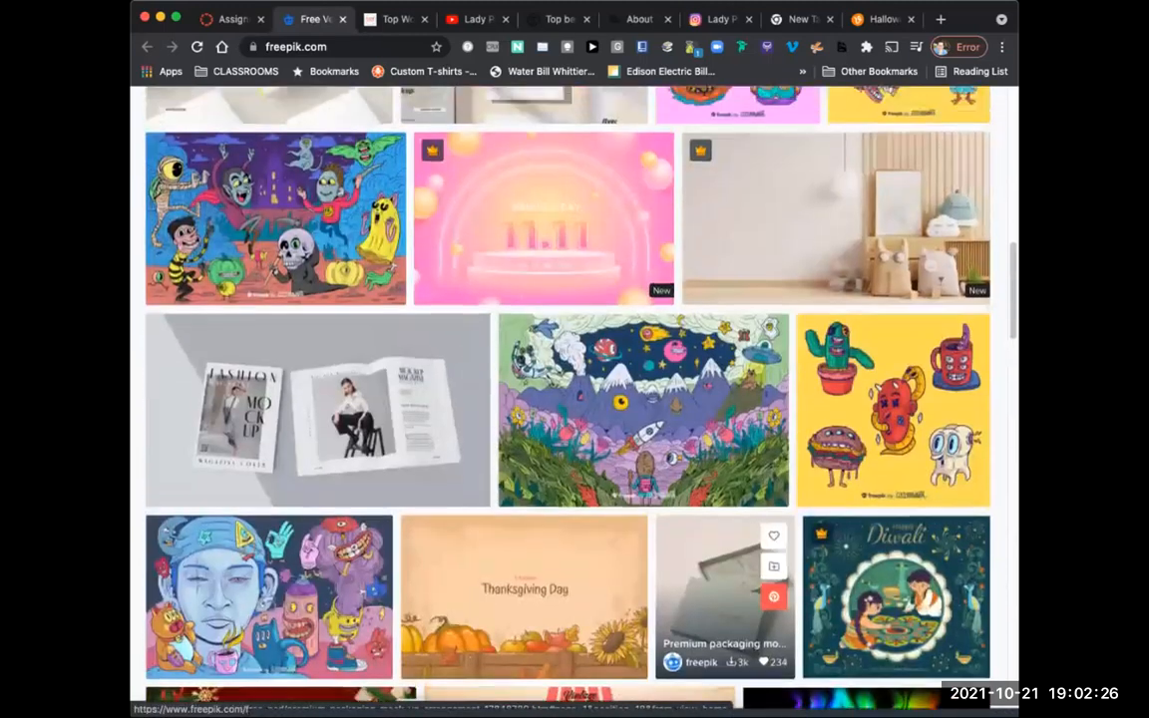
{"action": "scroll", "coordinate": [698, 558], "scroll_direction": "up", "scroll_amount": 1}
{"action": "scroll", "coordinate": [658, 394], "scroll_direction": "up", "scroll_amount": 3}
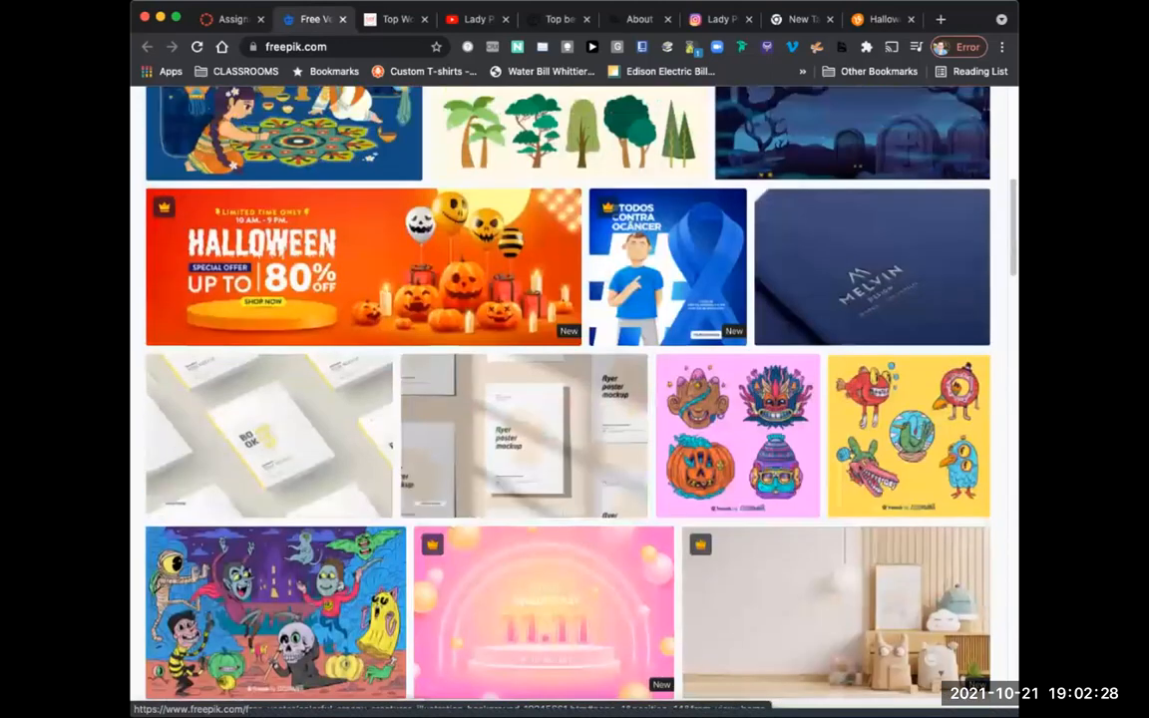
{"action": "scroll", "coordinate": [658, 394], "scroll_direction": "up", "scroll_amount": 3}
{"action": "scroll", "coordinate": [658, 394], "scroll_direction": "down", "scroll_amount": 2}
{"action": "scroll", "coordinate": [698, 448], "scroll_direction": "down", "scroll_amount": 5}
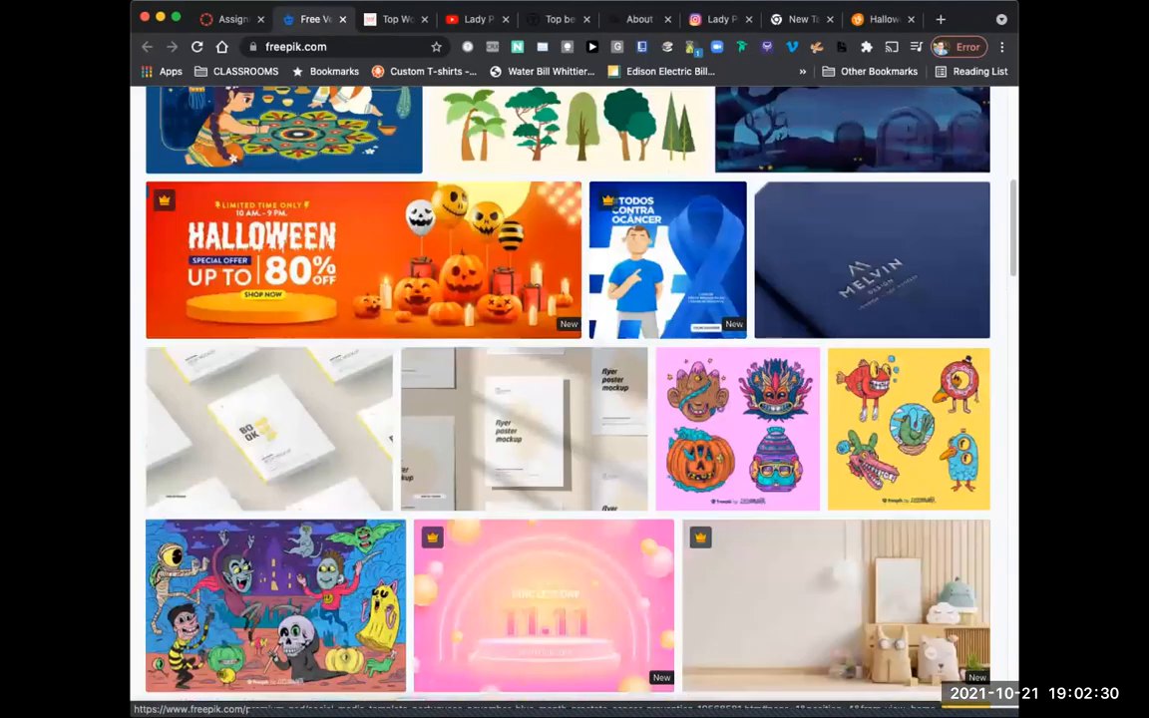
{"action": "scroll", "coordinate": [698, 539], "scroll_direction": "down", "scroll_amount": 2}
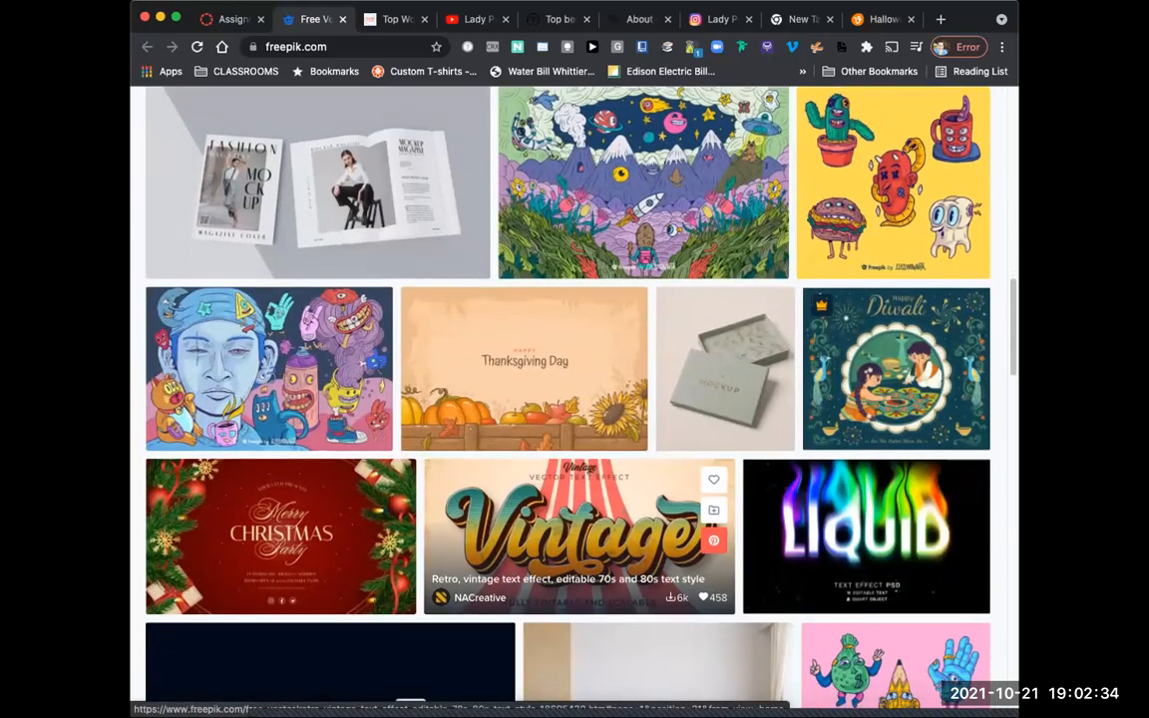
{"action": "scroll", "coordinate": [638, 538], "scroll_direction": "down", "scroll_amount": 6}
{"action": "scroll", "coordinate": [638, 538], "scroll_direction": "down", "scroll_amount": 5}
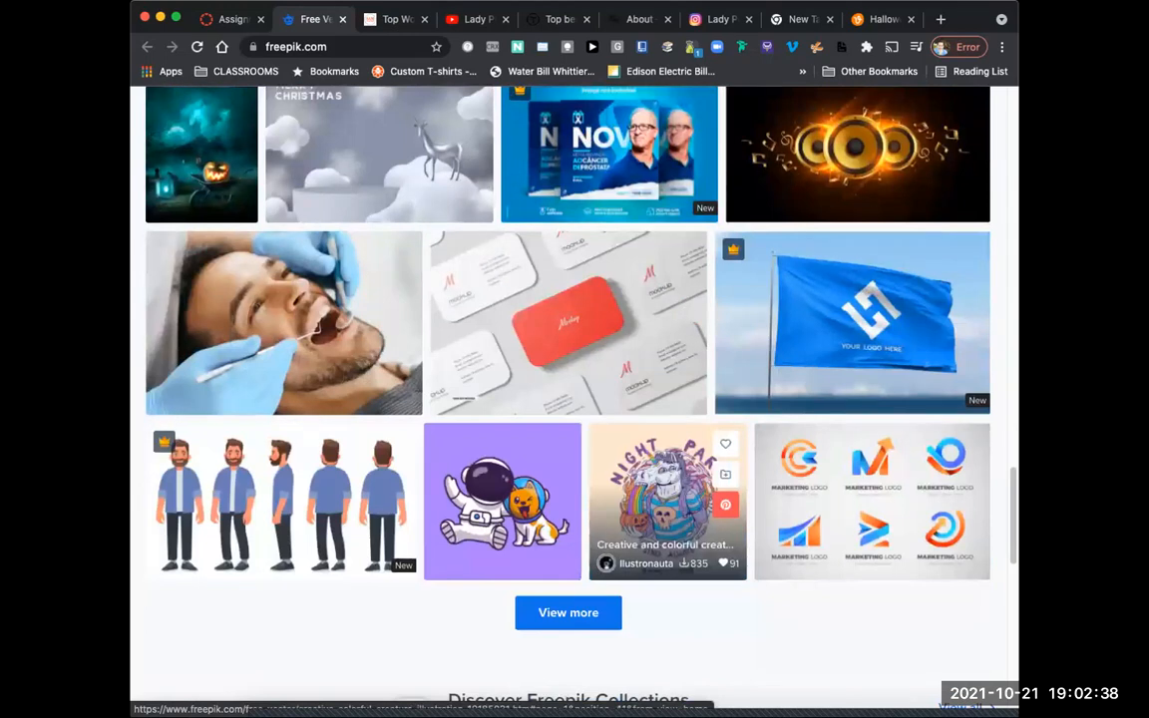
{"action": "scroll", "coordinate": [658, 498], "scroll_direction": "up", "scroll_amount": 5}
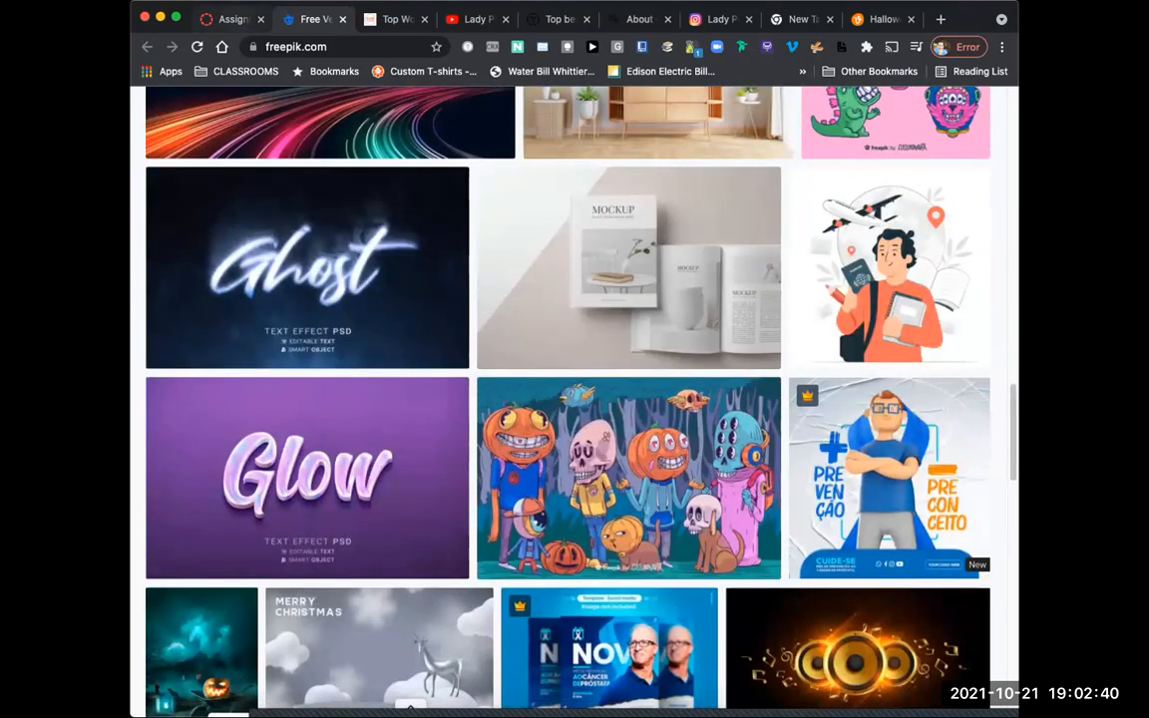
{"action": "left_click", "coordinate": [228, 19]}
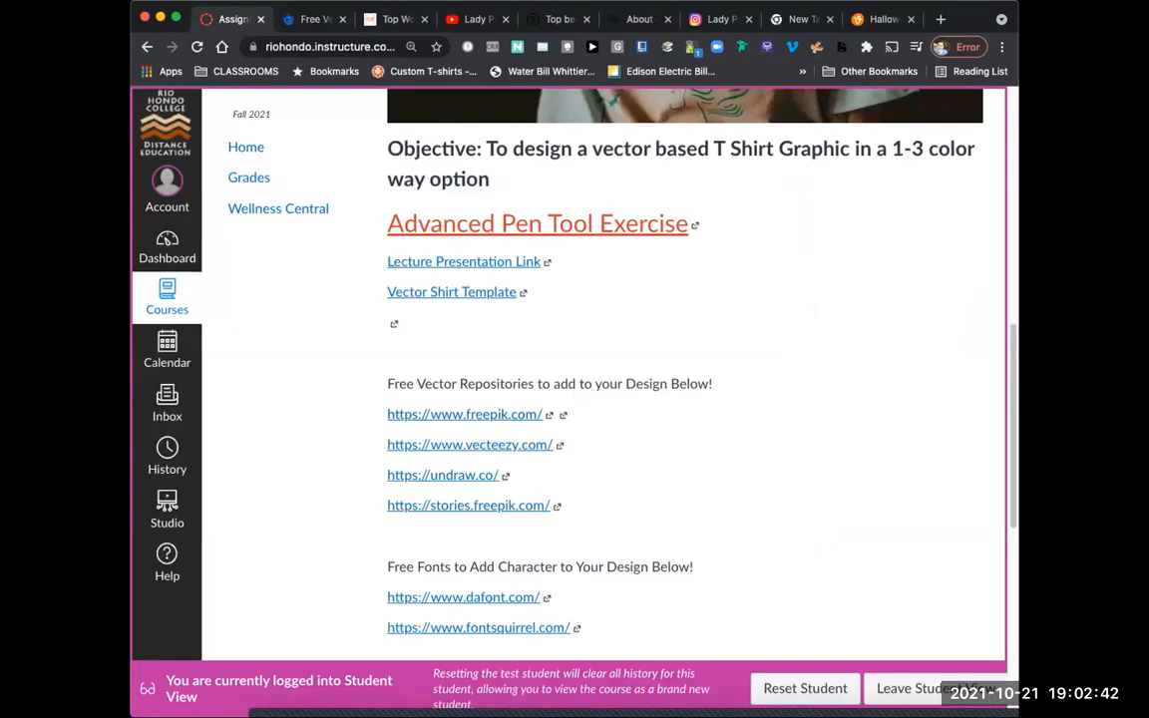
Step: Open the assignment's freepik.com link again, and return to the assignment page to review its vector, font and trend links
{"action": "left_click", "coordinate": [464, 414]}
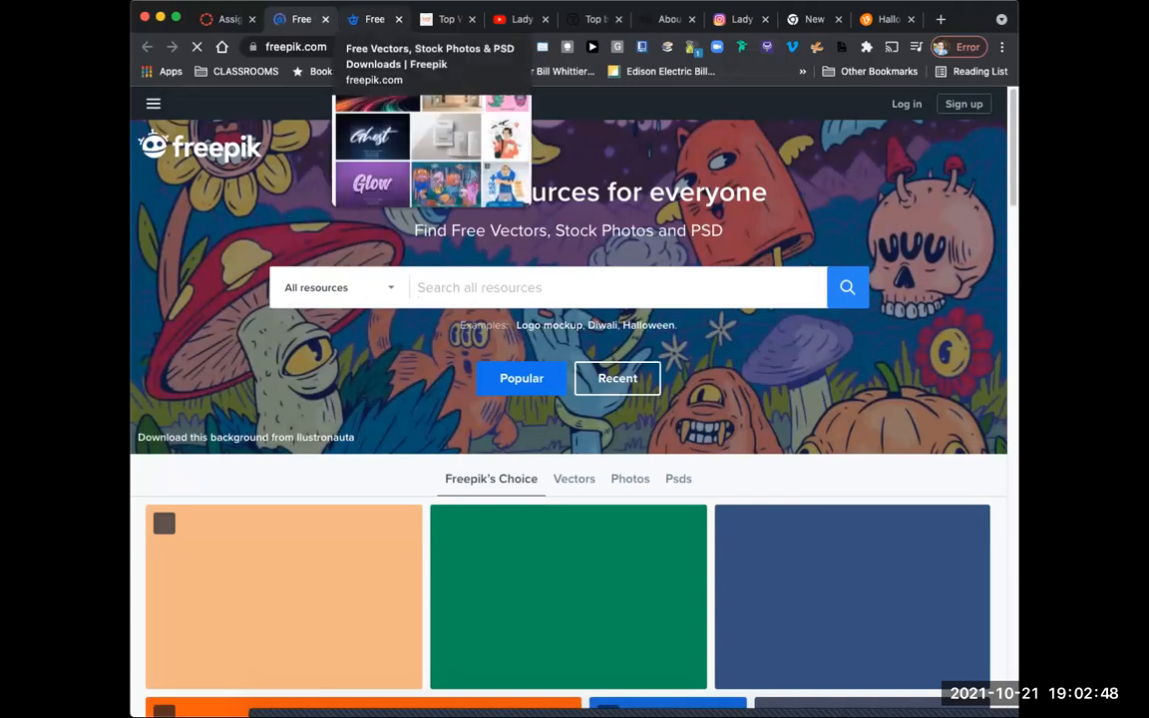
{"action": "left_click", "coordinate": [374, 19]}
{"action": "left_click", "coordinate": [294, 19]}
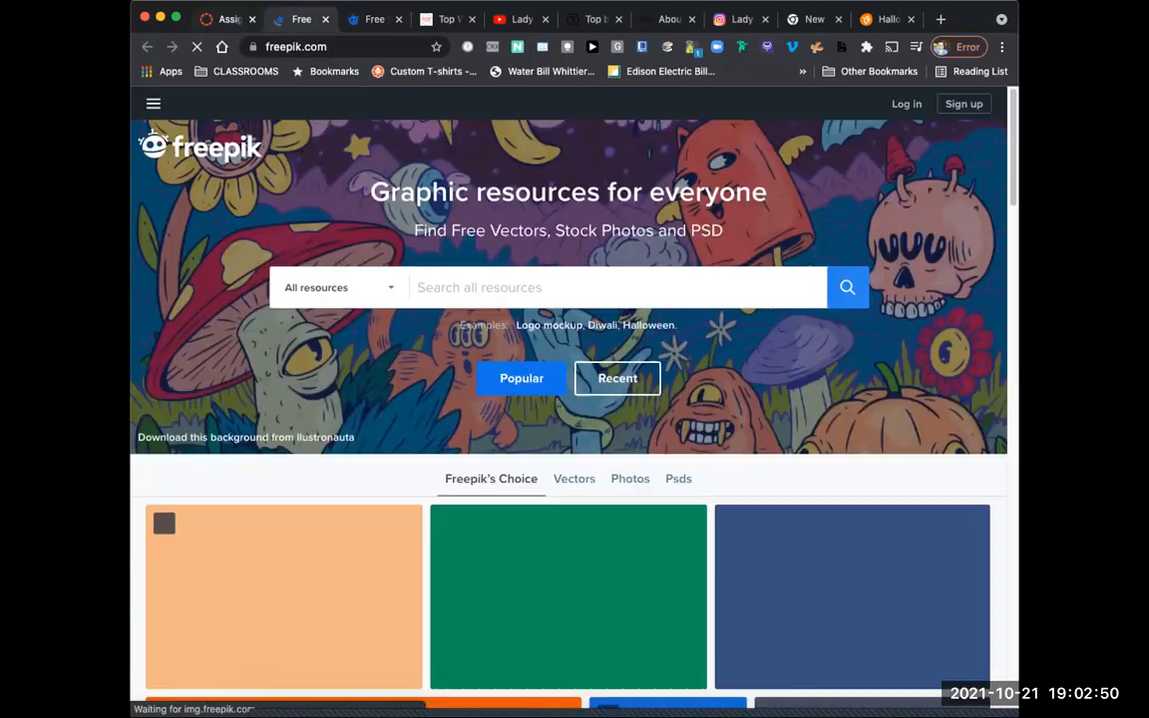
{"action": "left_click", "coordinate": [227, 19]}
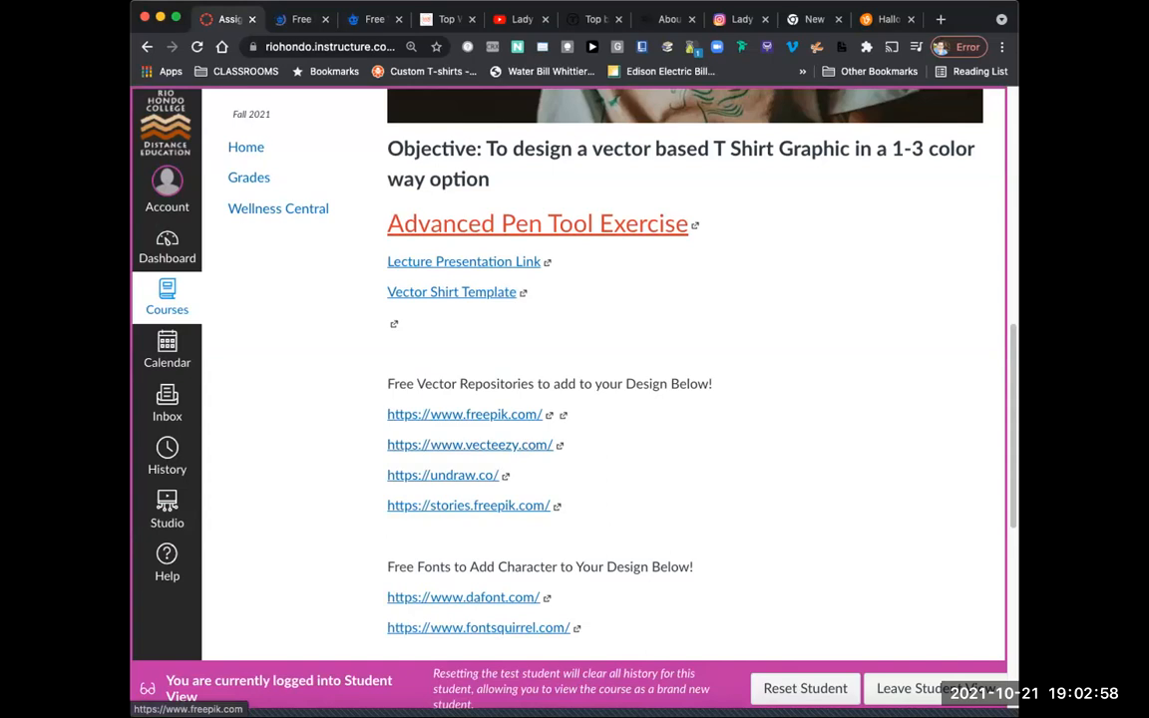
{"action": "scroll", "coordinate": [598, 398], "scroll_direction": "down", "scroll_amount": 1}
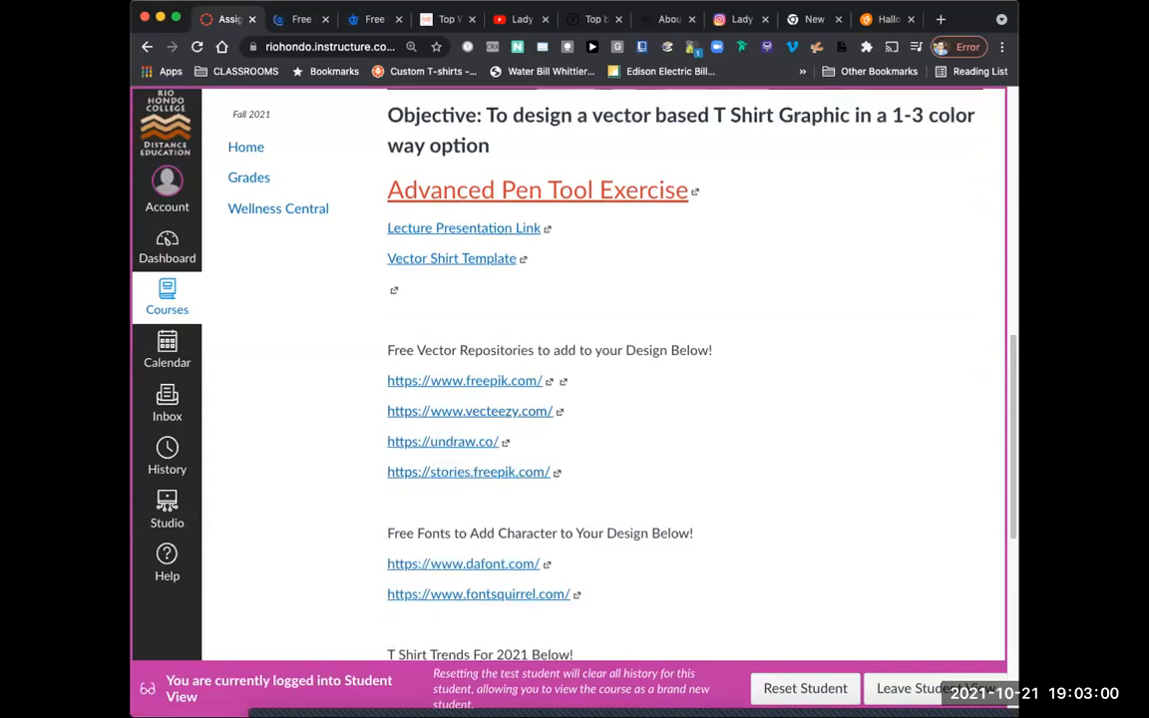
{"action": "scroll", "coordinate": [598, 399], "scroll_direction": "down", "scroll_amount": 1}
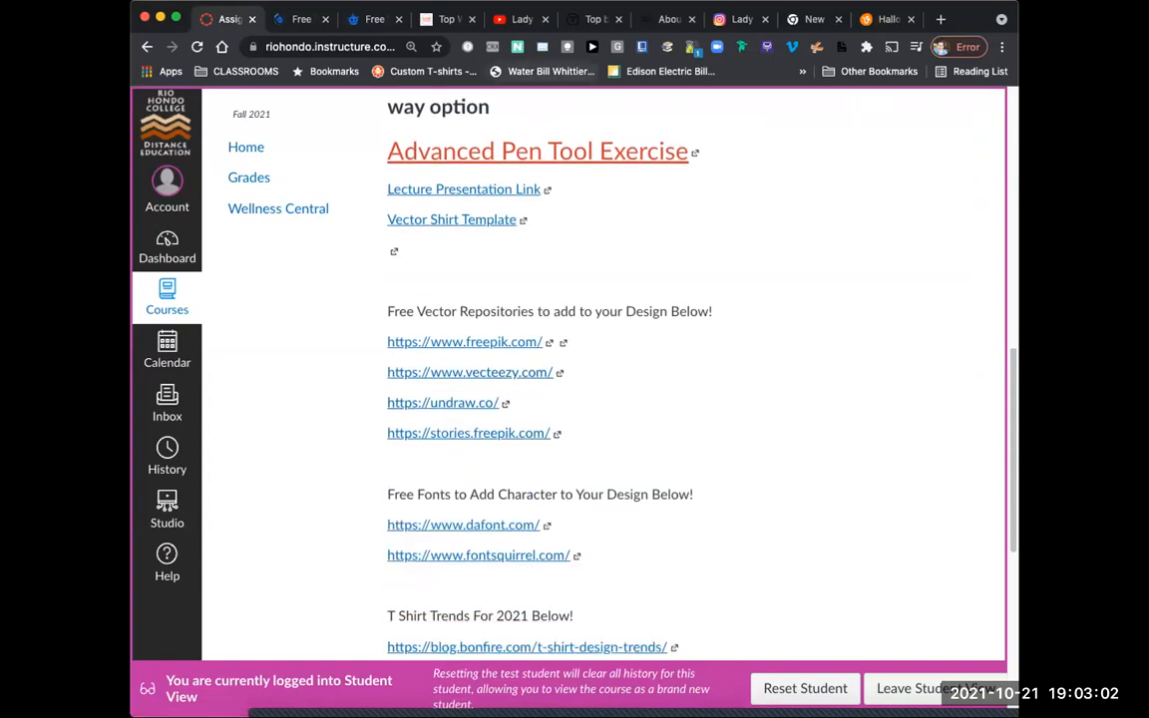
Step: Switch to the Vecteezy home page and look through its Popular Vector Graphics and Photos
{"action": "left_click", "coordinate": [881, 19]}
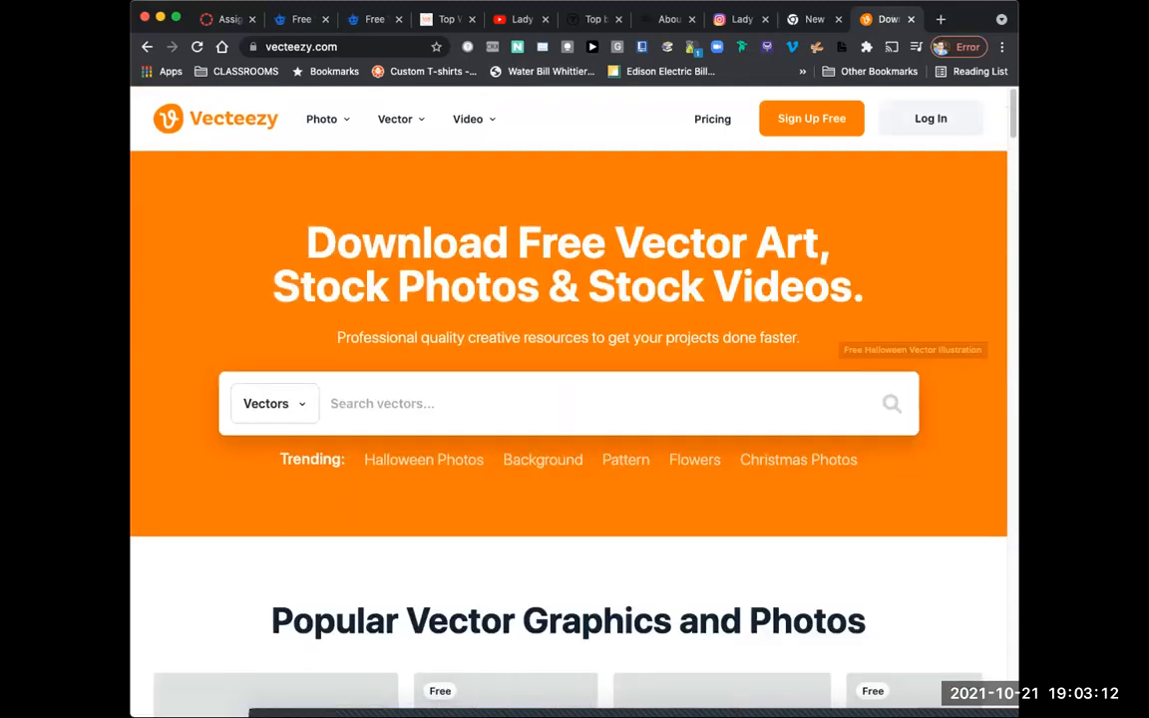
{"action": "scroll", "coordinate": [569, 398], "scroll_direction": "down", "scroll_amount": 1}
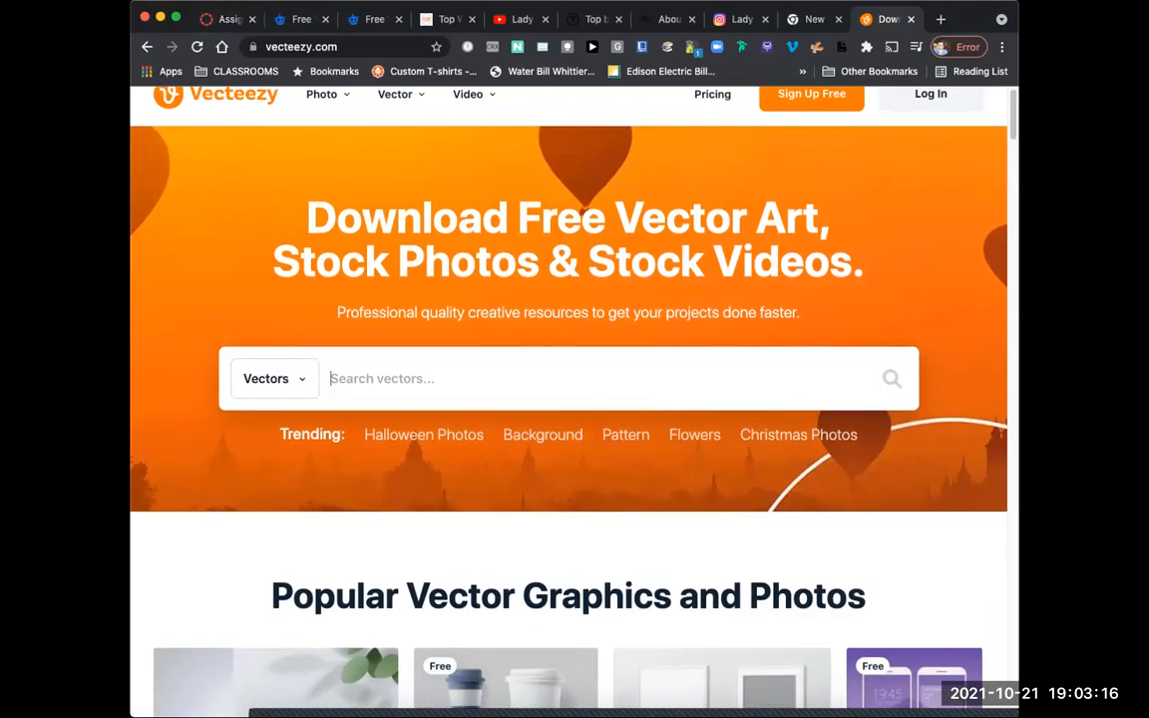
{"action": "scroll", "coordinate": [569, 399], "scroll_direction": "down", "scroll_amount": 1}
{"action": "scroll", "coordinate": [568, 399], "scroll_direction": "up", "scroll_amount": 1}
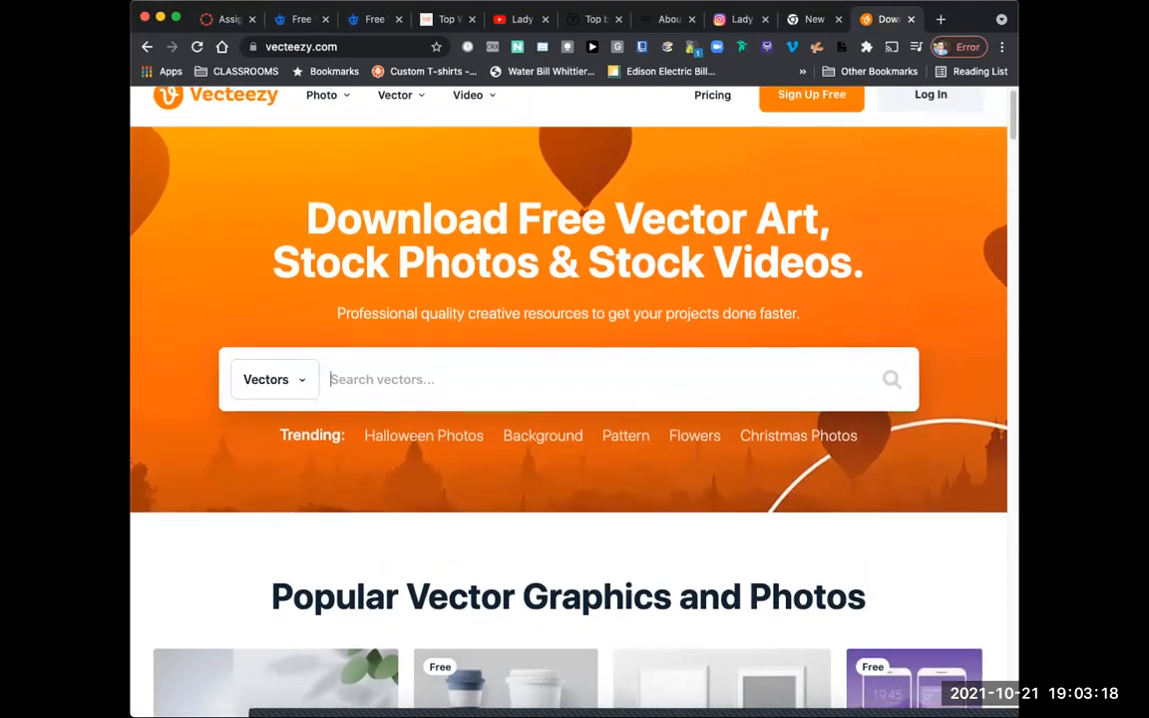
{"action": "scroll", "coordinate": [569, 398], "scroll_direction": "down", "scroll_amount": 4}
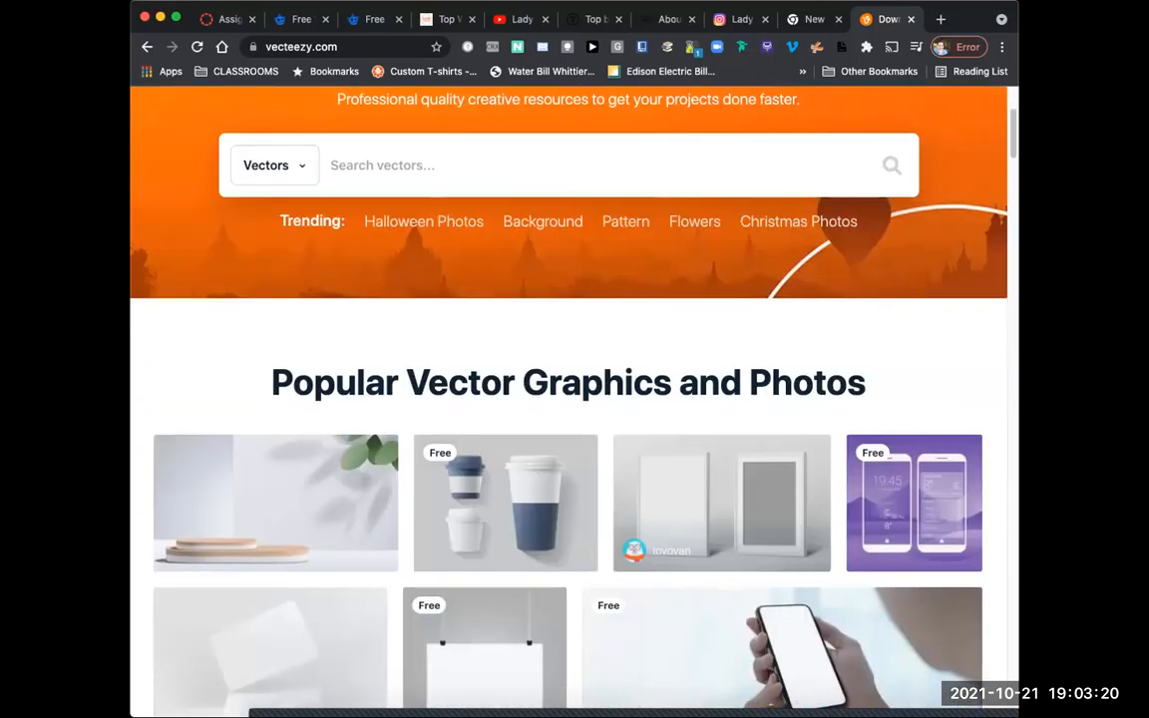
{"action": "scroll", "coordinate": [568, 399], "scroll_direction": "down", "scroll_amount": 2}
{"action": "scroll", "coordinate": [568, 399], "scroll_direction": "up", "scroll_amount": 3}
{"action": "scroll", "coordinate": [568, 398], "scroll_direction": "down", "scroll_amount": 1}
{"action": "left_click", "coordinate": [382, 155]}
{"action": "scroll", "coordinate": [484, 329], "scroll_direction": "down", "scroll_amount": 7}
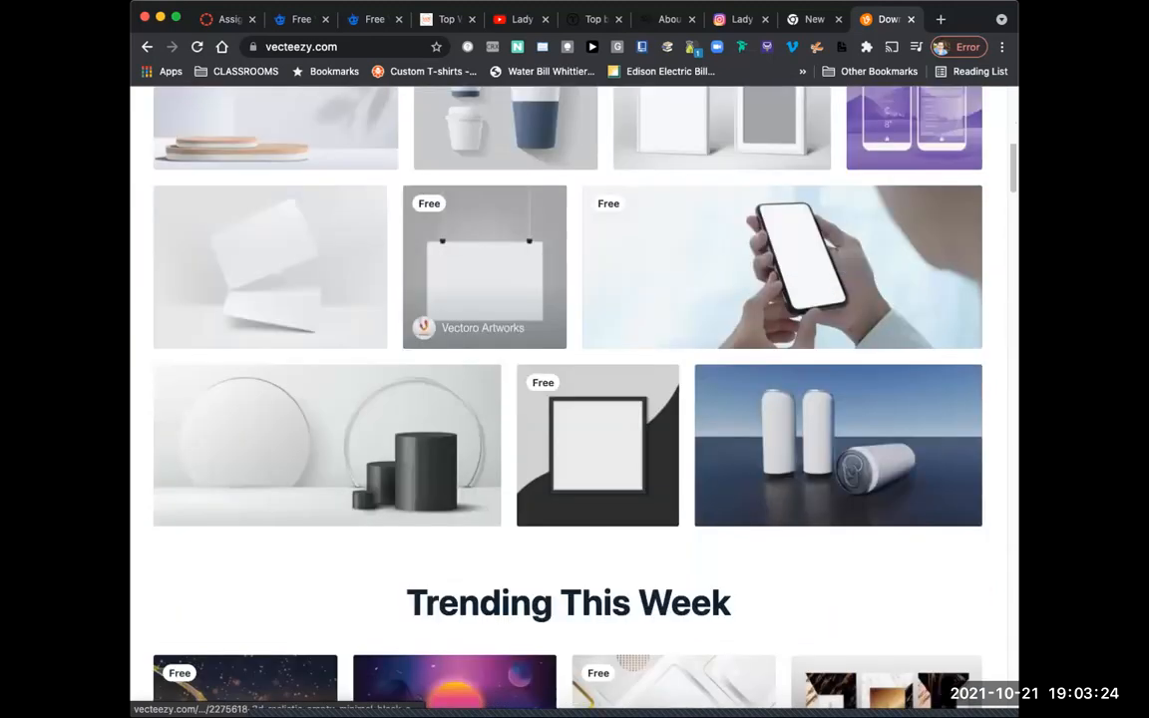
Step: Look through Vecteezy's Trending This Week and Curated Team Favorites galleries
{"action": "scroll", "coordinate": [454, 428], "scroll_direction": "down", "scroll_amount": 5}
{"action": "scroll", "coordinate": [454, 429], "scroll_direction": "down", "scroll_amount": 2}
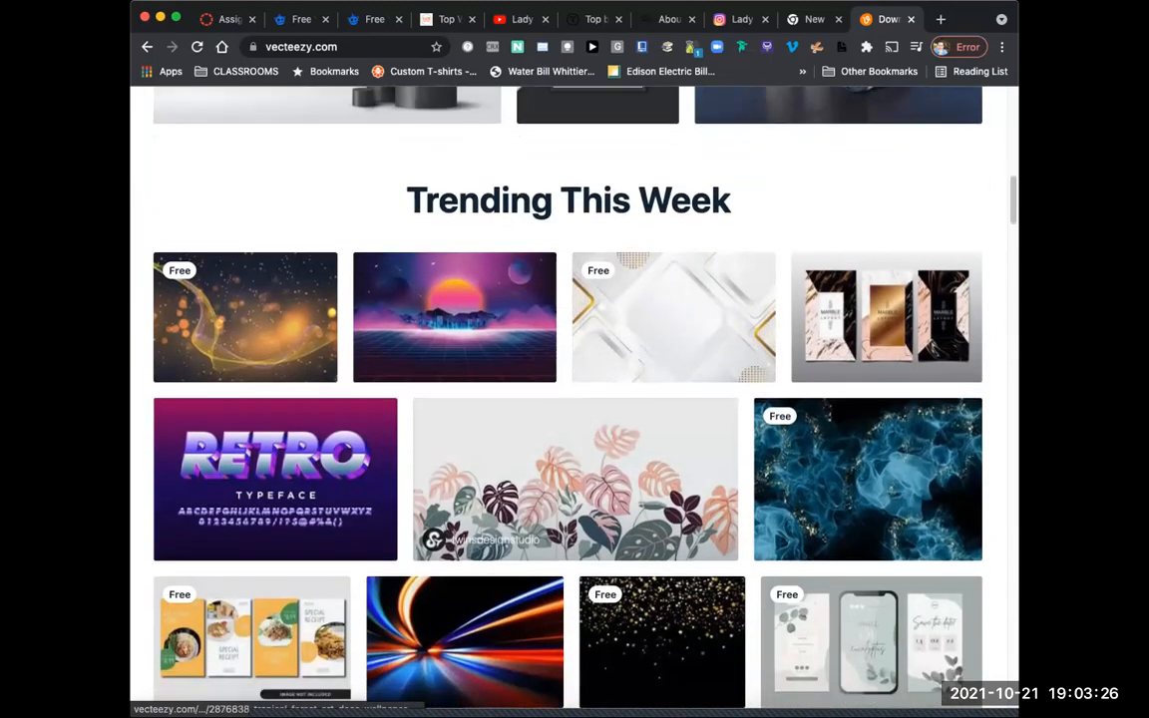
{"action": "scroll", "coordinate": [399, 429], "scroll_direction": "down", "scroll_amount": 2}
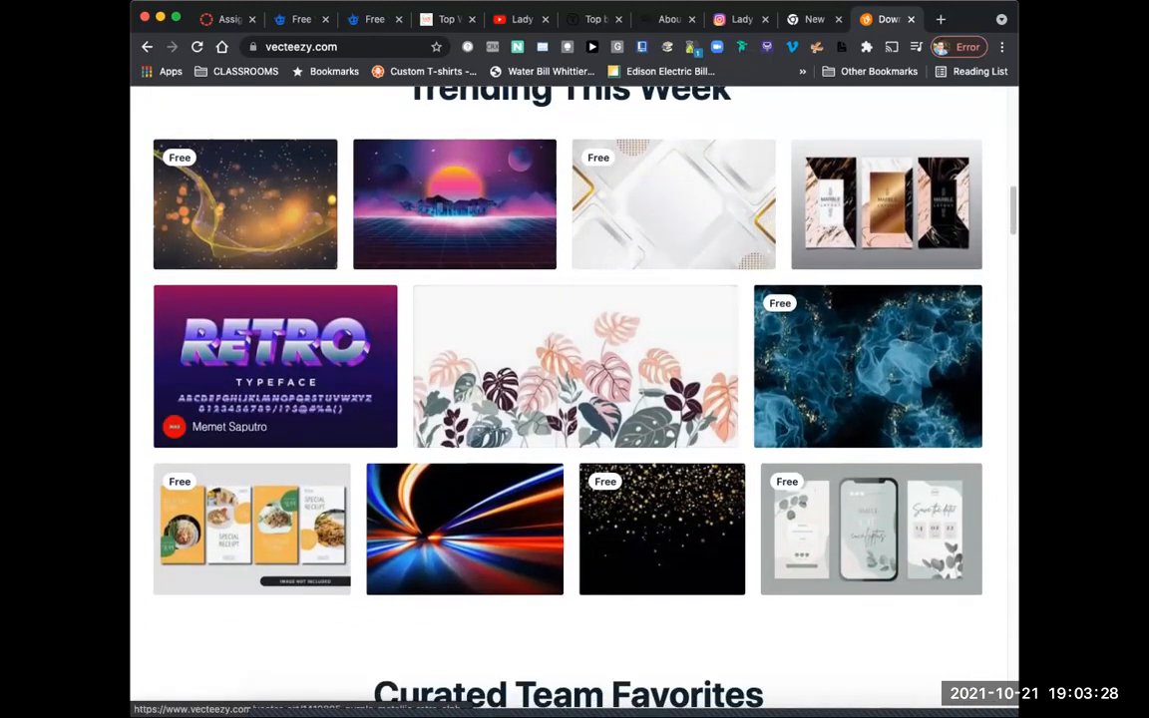
{"action": "scroll", "coordinate": [499, 399], "scroll_direction": "up", "scroll_amount": 1}
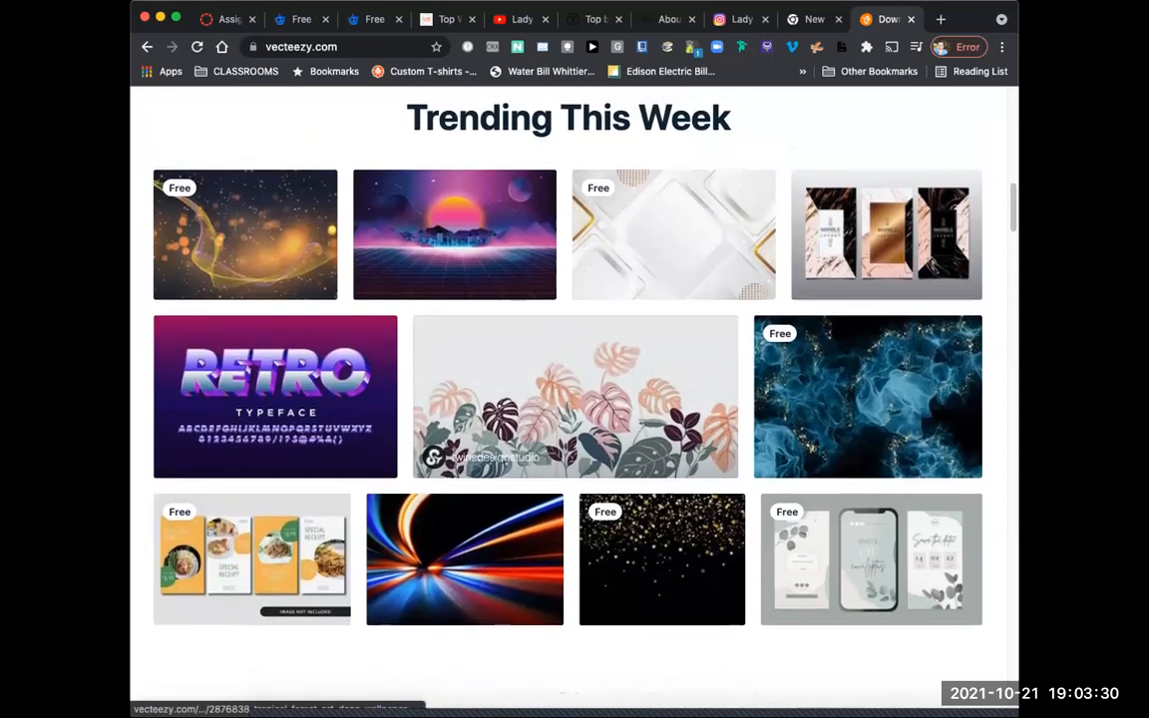
{"action": "scroll", "coordinate": [575, 399], "scroll_direction": "down", "scroll_amount": 3}
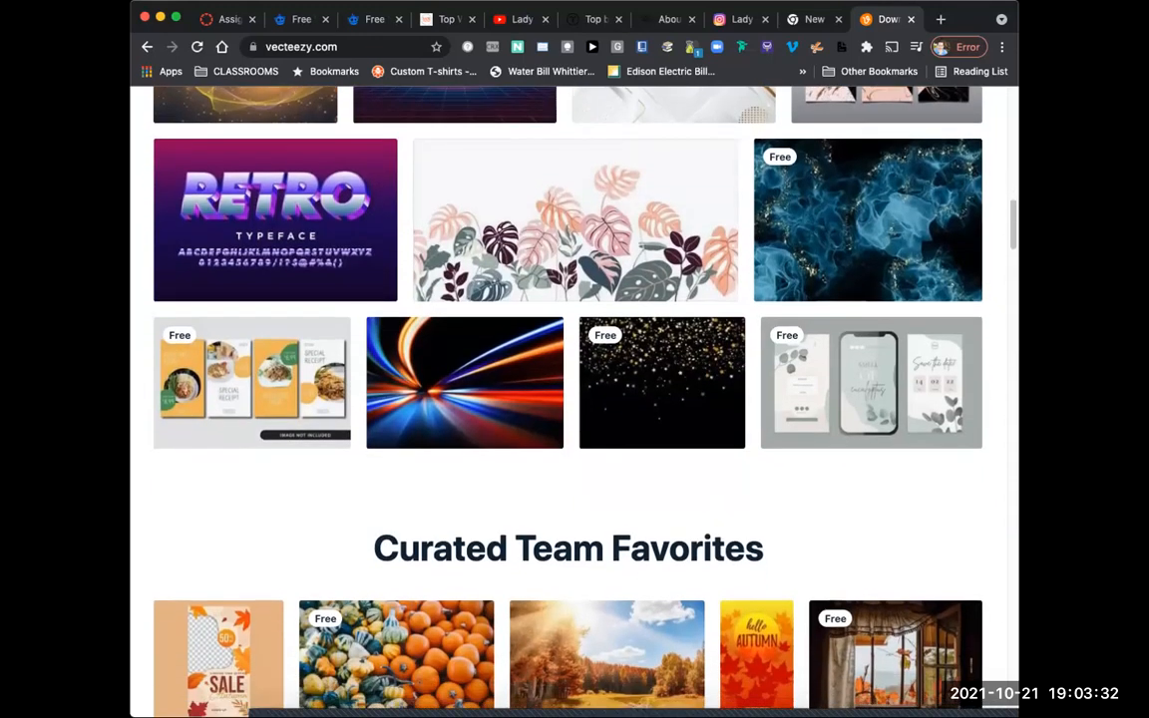
{"action": "scroll", "coordinate": [698, 419], "scroll_direction": "down", "scroll_amount": 6}
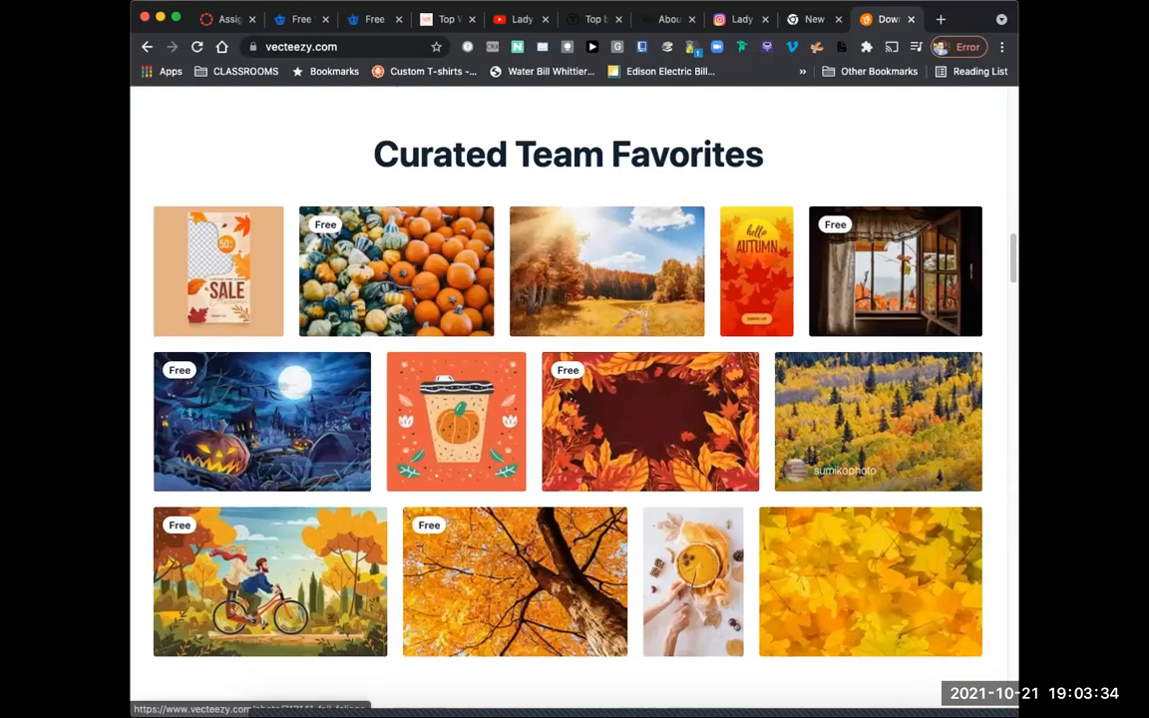
{"action": "scroll", "coordinate": [877, 459], "scroll_direction": "down", "scroll_amount": 2}
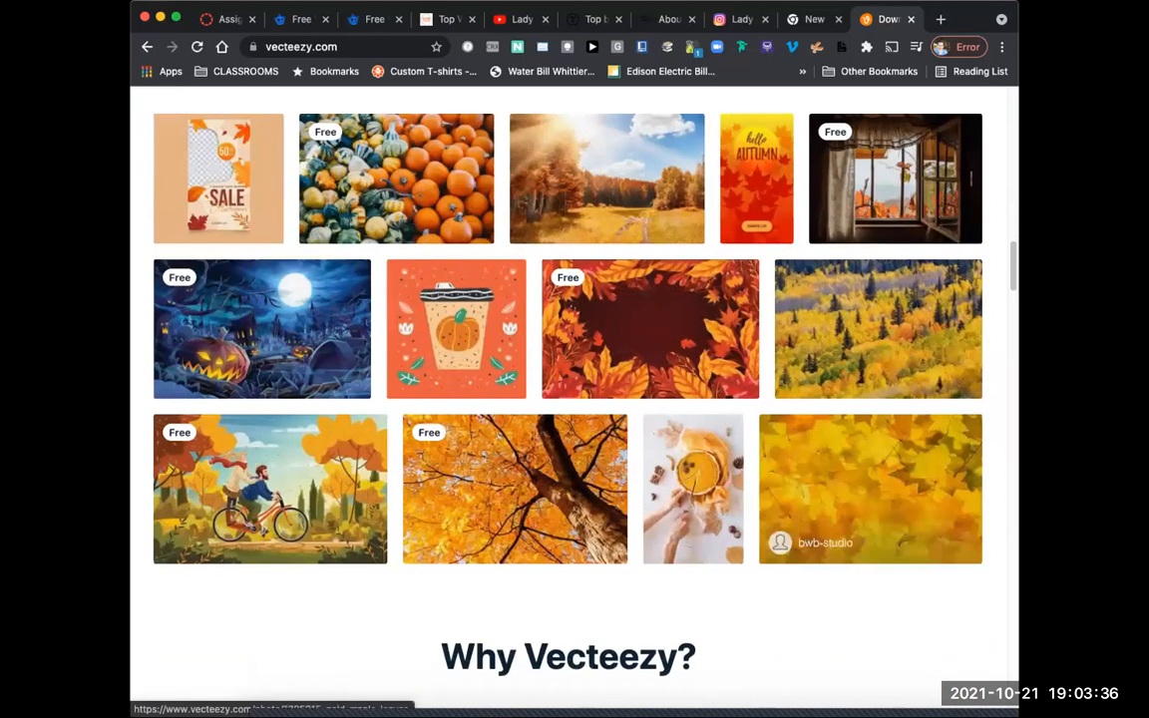
{"action": "scroll", "coordinate": [574, 399], "scroll_direction": "up", "scroll_amount": 1}
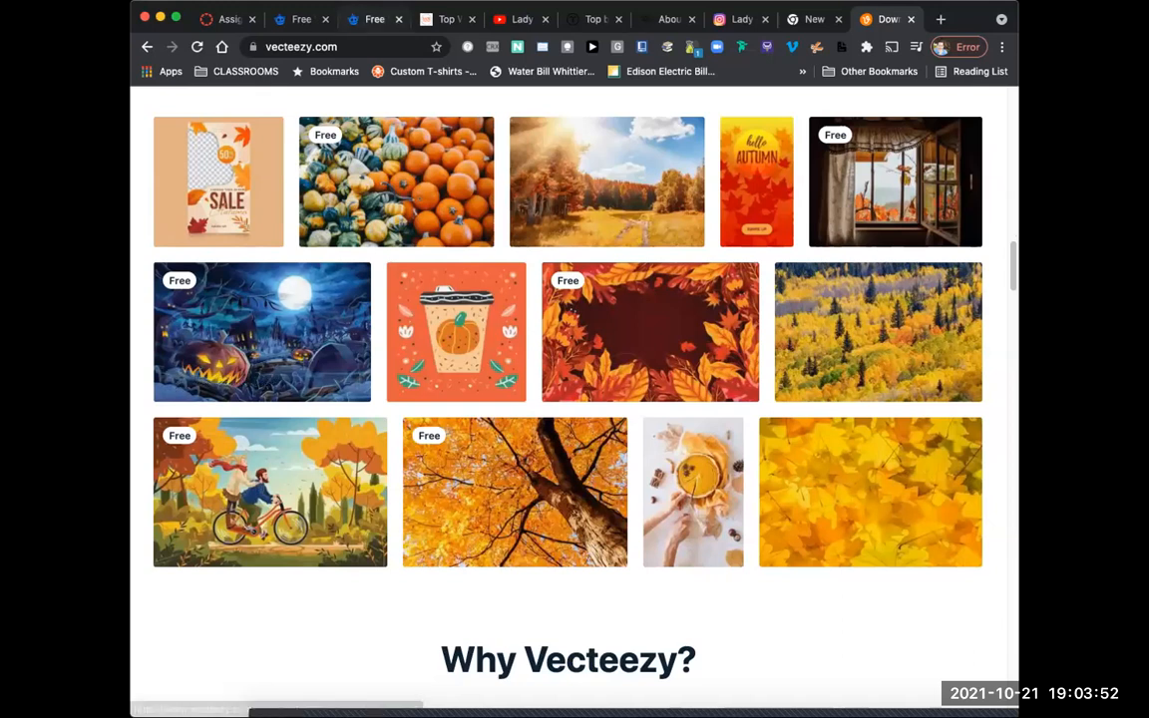
Step: Open the undraw.co link from the assignment page, and read through unDraw's introduction before opening its illustrations gallery
{"action": "left_click", "coordinate": [227, 19]}
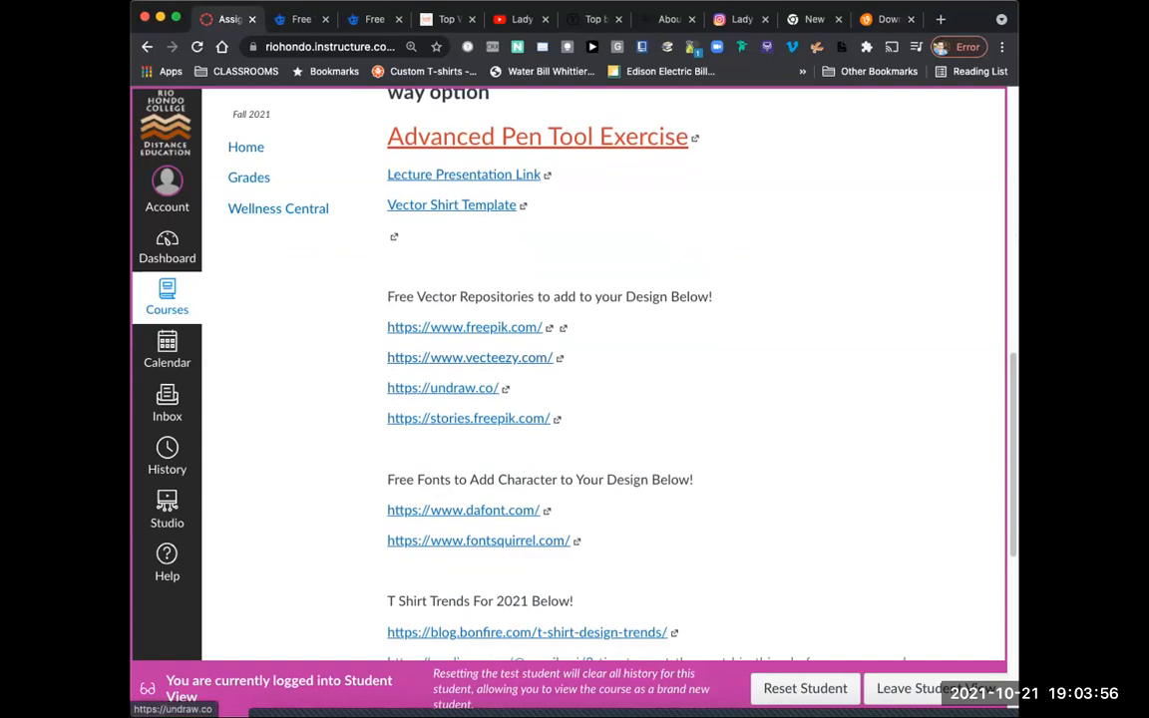
{"action": "left_click", "coordinate": [441, 388]}
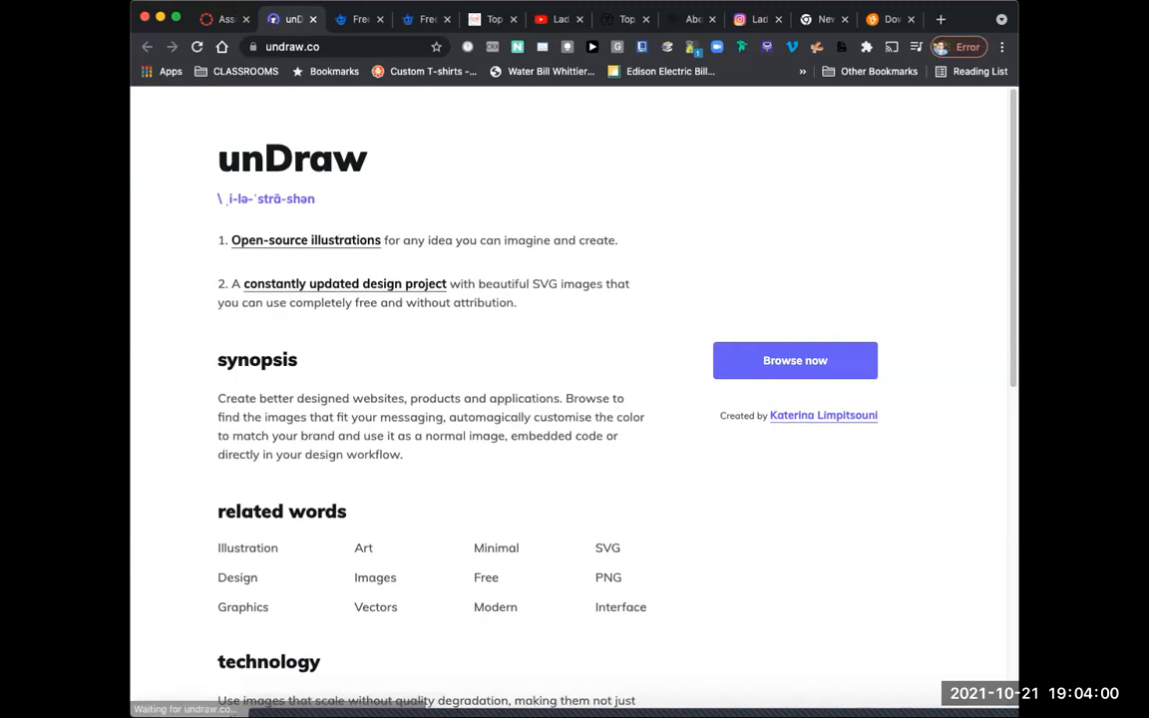
{"action": "scroll", "coordinate": [574, 398], "scroll_direction": "down", "scroll_amount": 1}
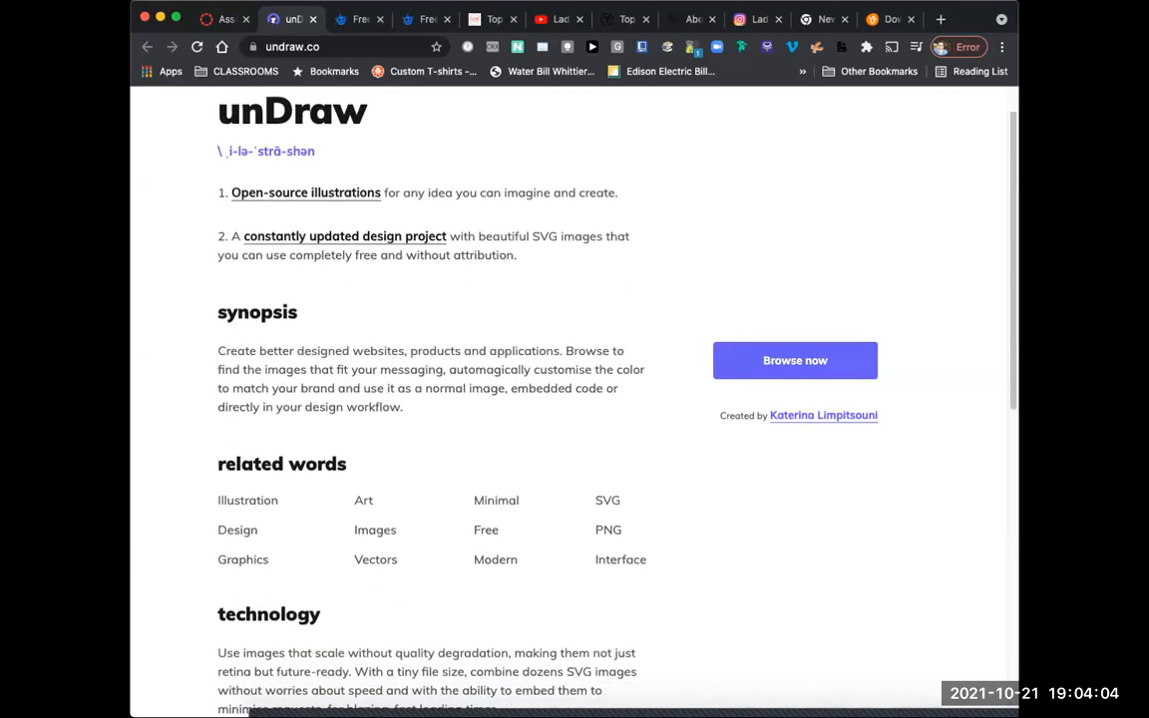
{"action": "scroll", "coordinate": [573, 399], "scroll_direction": "down", "scroll_amount": 3}
{"action": "scroll", "coordinate": [573, 399], "scroll_direction": "down", "scroll_amount": 5}
{"action": "scroll", "coordinate": [573, 399], "scroll_direction": "down", "scroll_amount": 2}
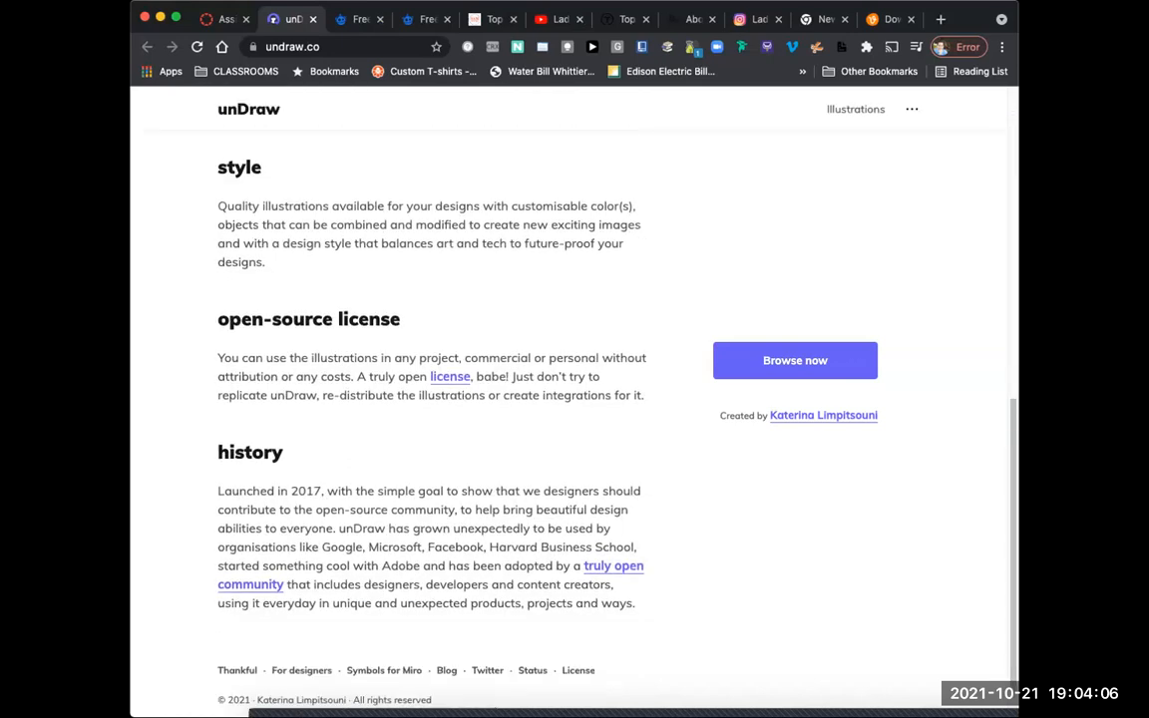
{"action": "scroll", "coordinate": [573, 399], "scroll_direction": "up", "scroll_amount": 5}
{"action": "scroll", "coordinate": [574, 399], "scroll_direction": "up", "scroll_amount": 3}
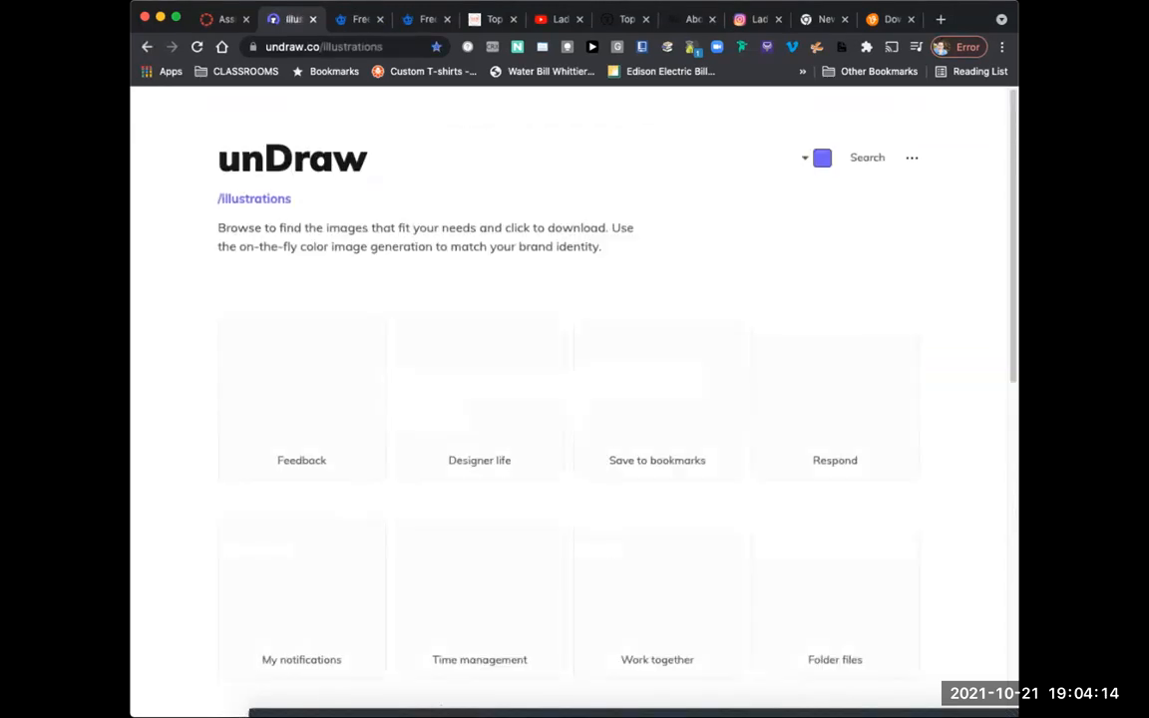
Step: Look through the unDraw illustrations gallery for artwork suited to a vector design
{"action": "scroll", "coordinate": [568, 399], "scroll_direction": "down", "scroll_amount": 2}
{"action": "scroll", "coordinate": [573, 399], "scroll_direction": "down", "scroll_amount": 3}
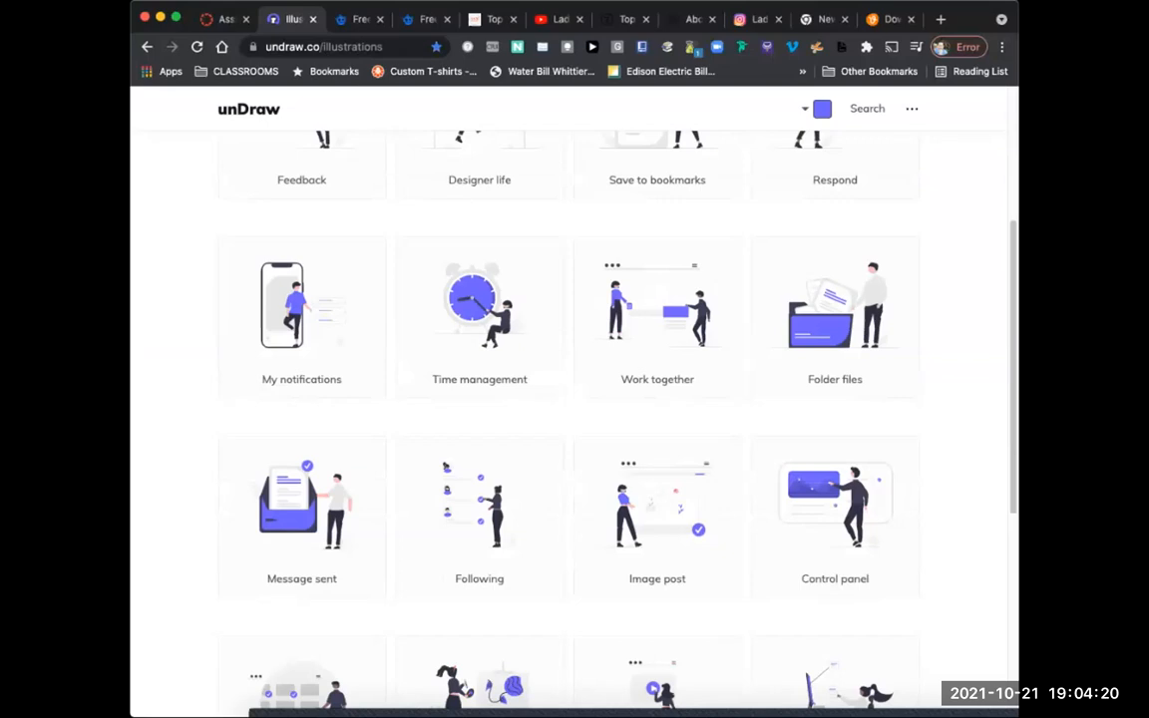
{"action": "scroll", "coordinate": [568, 398], "scroll_direction": "down", "scroll_amount": 5}
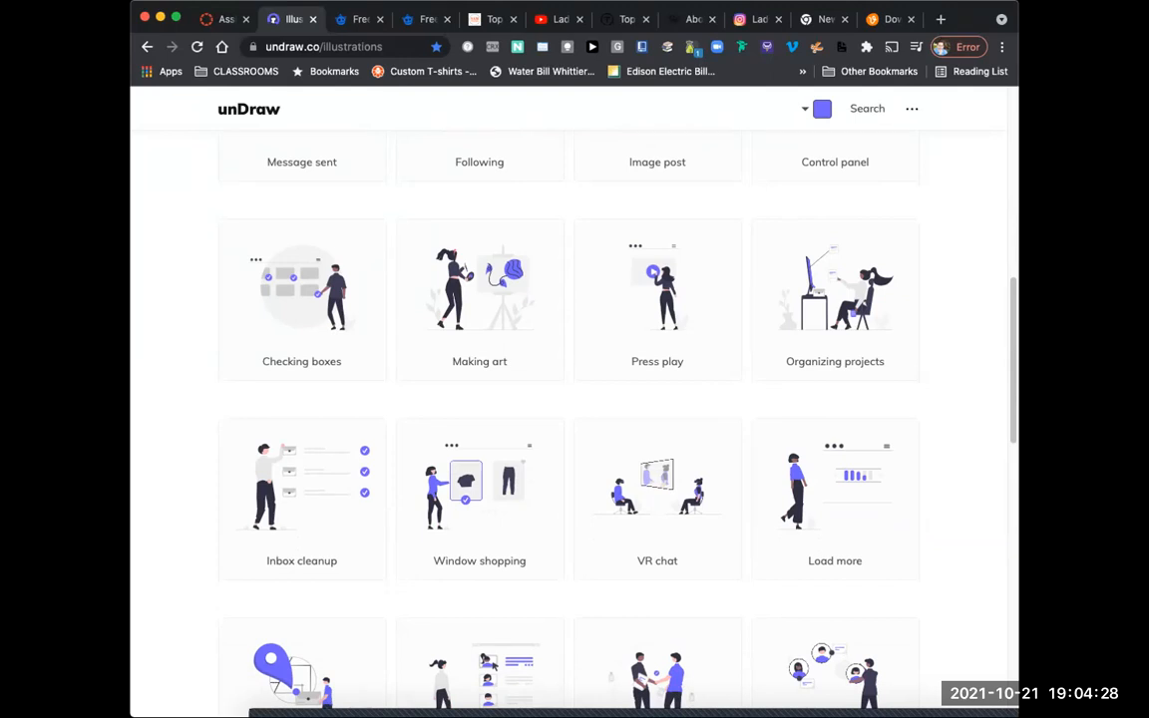
{"action": "scroll", "coordinate": [569, 398], "scroll_direction": "up", "scroll_amount": 2}
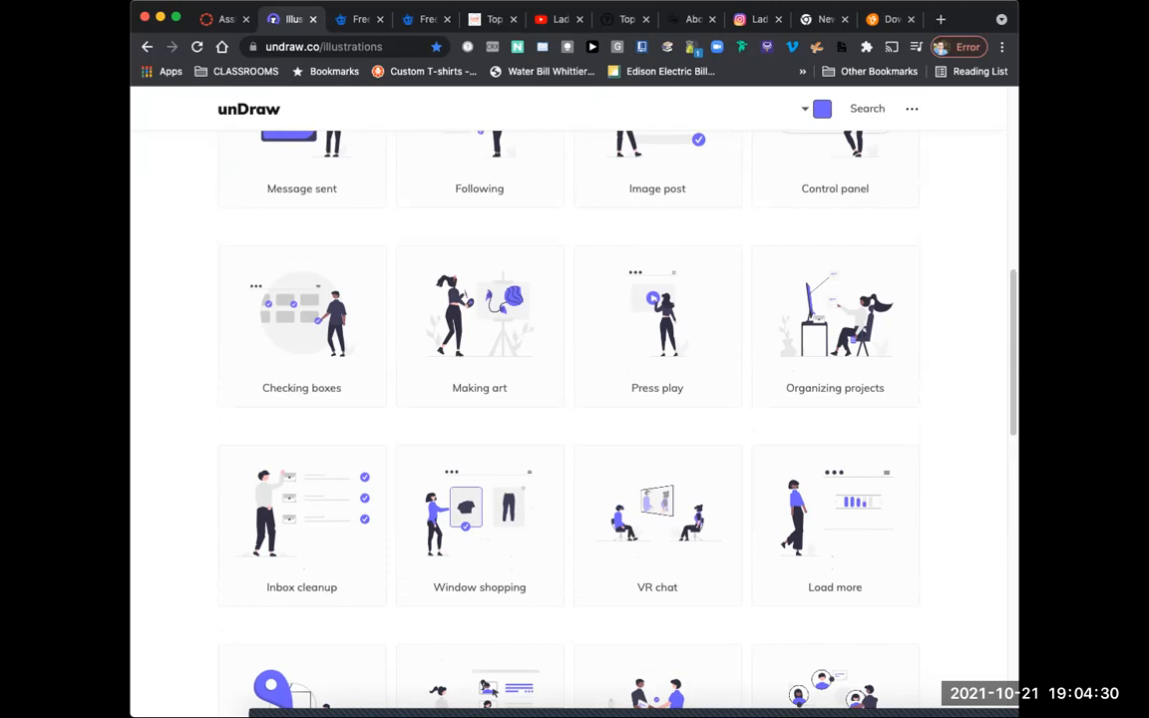
{"action": "scroll", "coordinate": [569, 399], "scroll_direction": "down", "scroll_amount": 5}
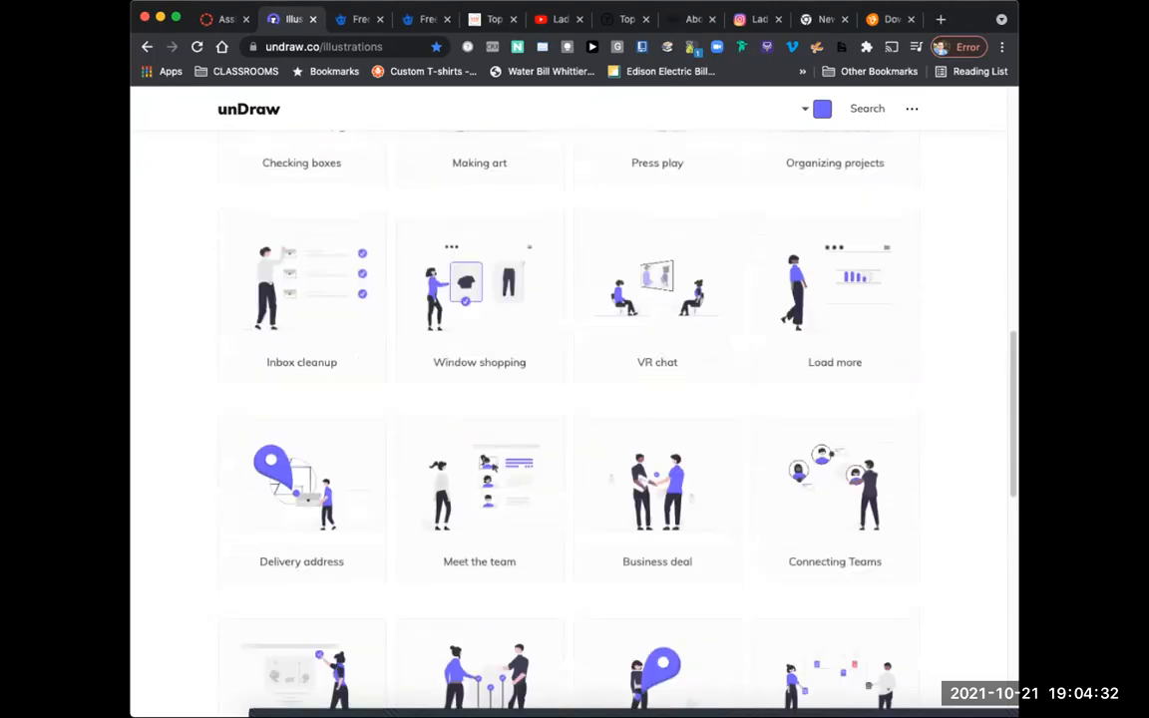
{"action": "scroll", "coordinate": [568, 399], "scroll_direction": "down", "scroll_amount": 2}
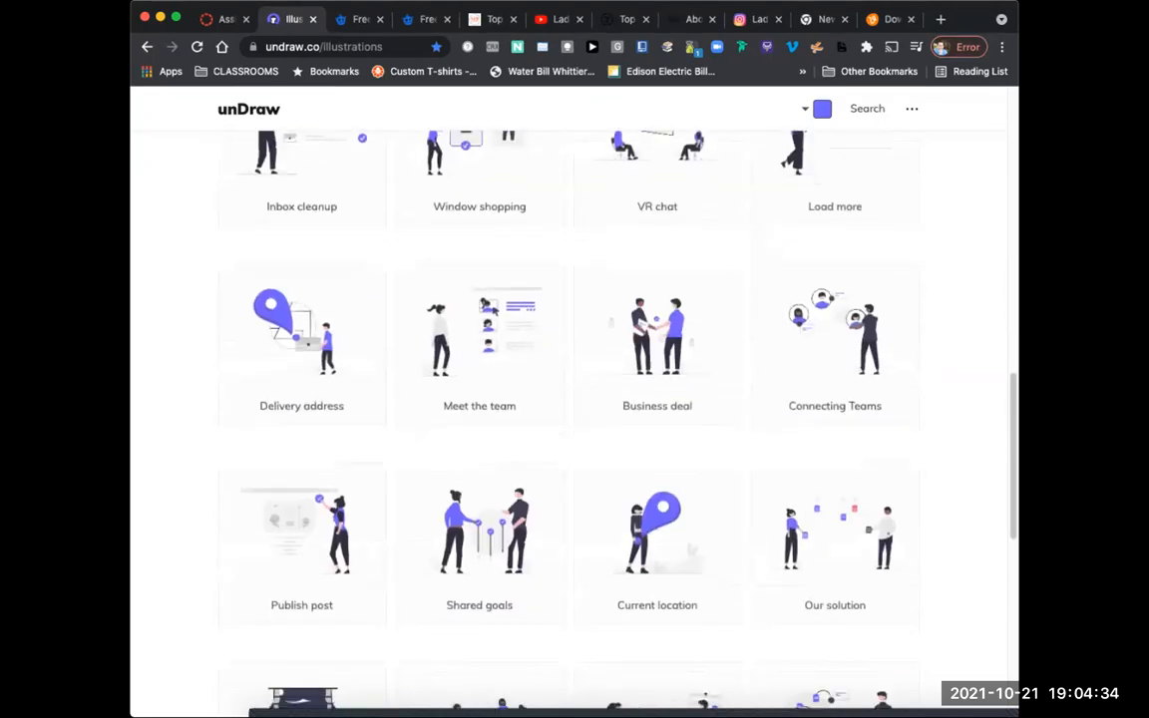
{"action": "scroll", "coordinate": [568, 399], "scroll_direction": "down", "scroll_amount": 1}
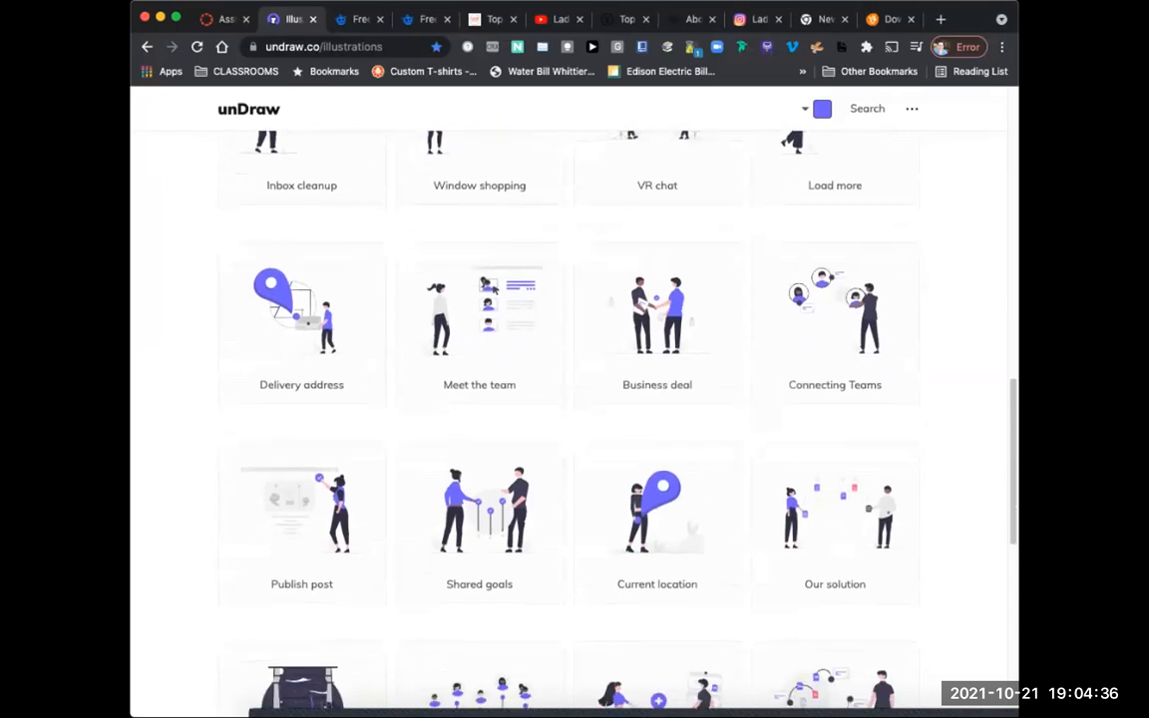
{"action": "scroll", "coordinate": [568, 399], "scroll_direction": "down", "scroll_amount": 3}
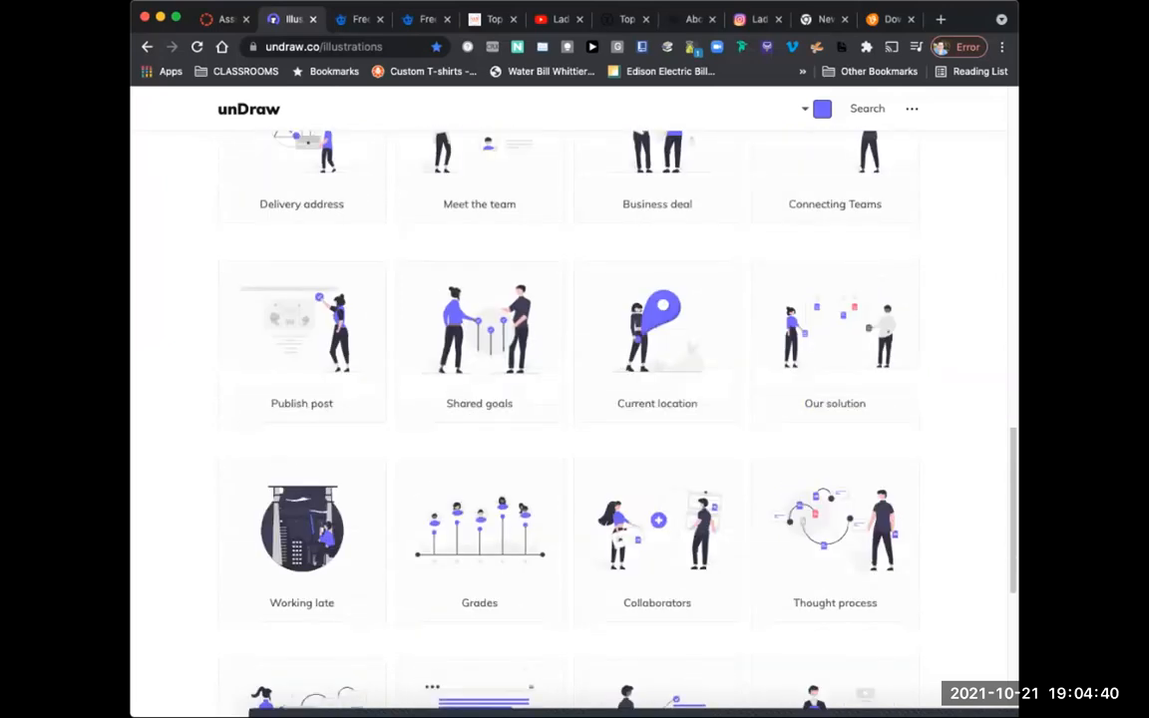
{"action": "scroll", "coordinate": [569, 399], "scroll_direction": "down", "scroll_amount": 1}
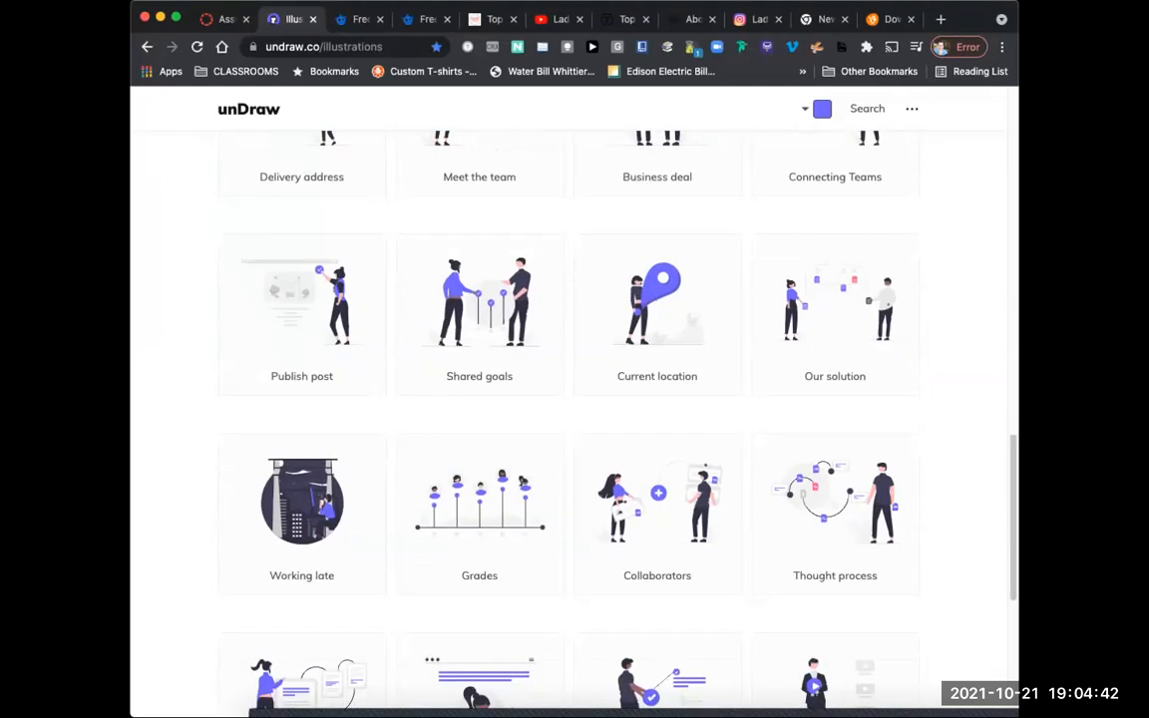
Step: View the download options for the Shared goals illustration, close them, and open those for the Before dawn illustration
{"action": "left_click", "coordinate": [470, 299]}
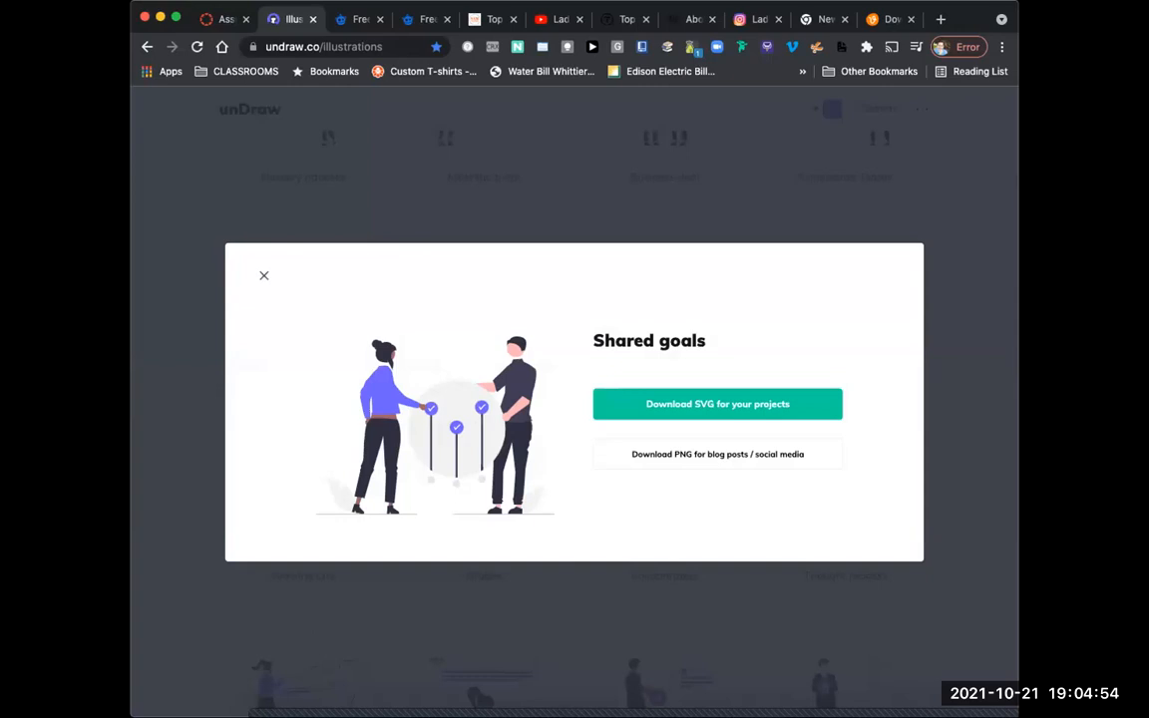
{"action": "left_click", "coordinate": [1002, 623]}
{"action": "scroll", "coordinate": [1002, 623], "scroll_direction": "down", "scroll_amount": 3}
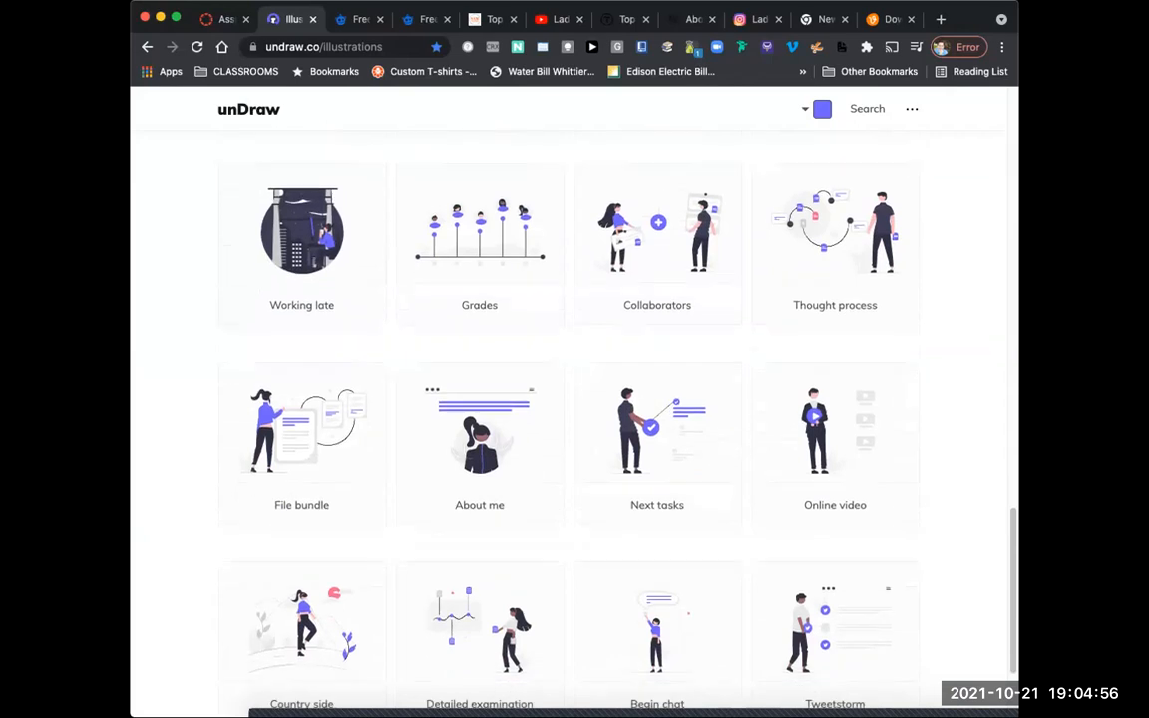
{"action": "scroll", "coordinate": [1002, 624], "scroll_direction": "down", "scroll_amount": 5}
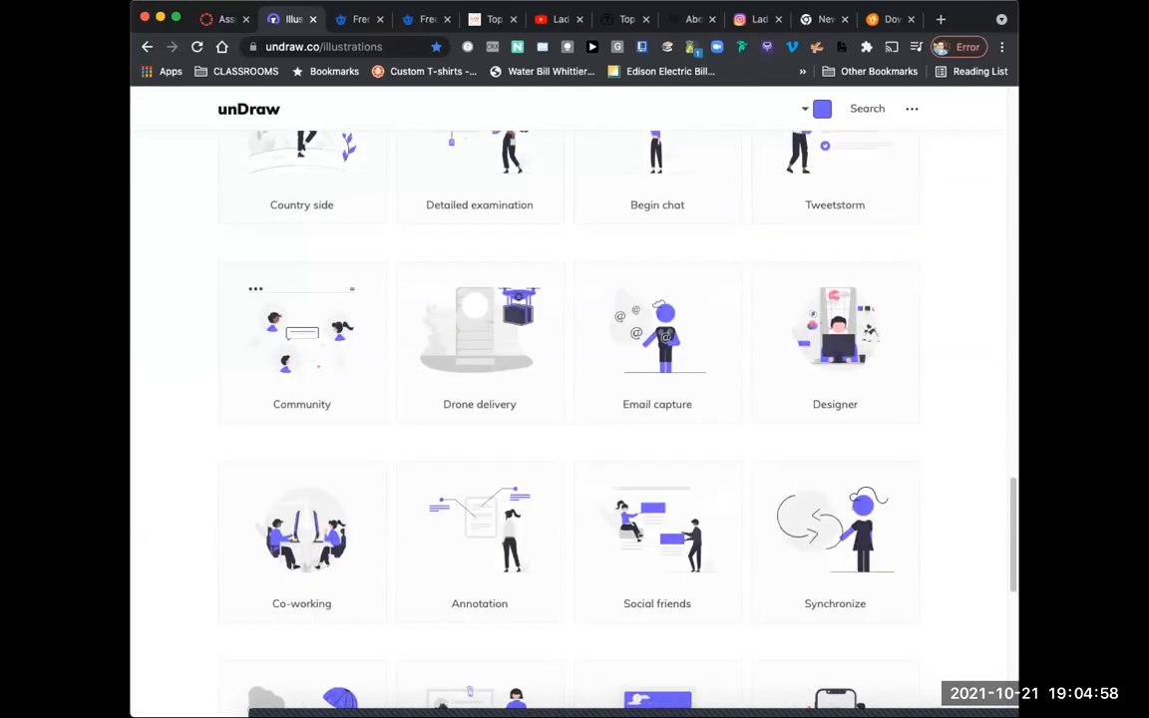
{"action": "scroll", "coordinate": [574, 419], "scroll_direction": "down", "scroll_amount": 3}
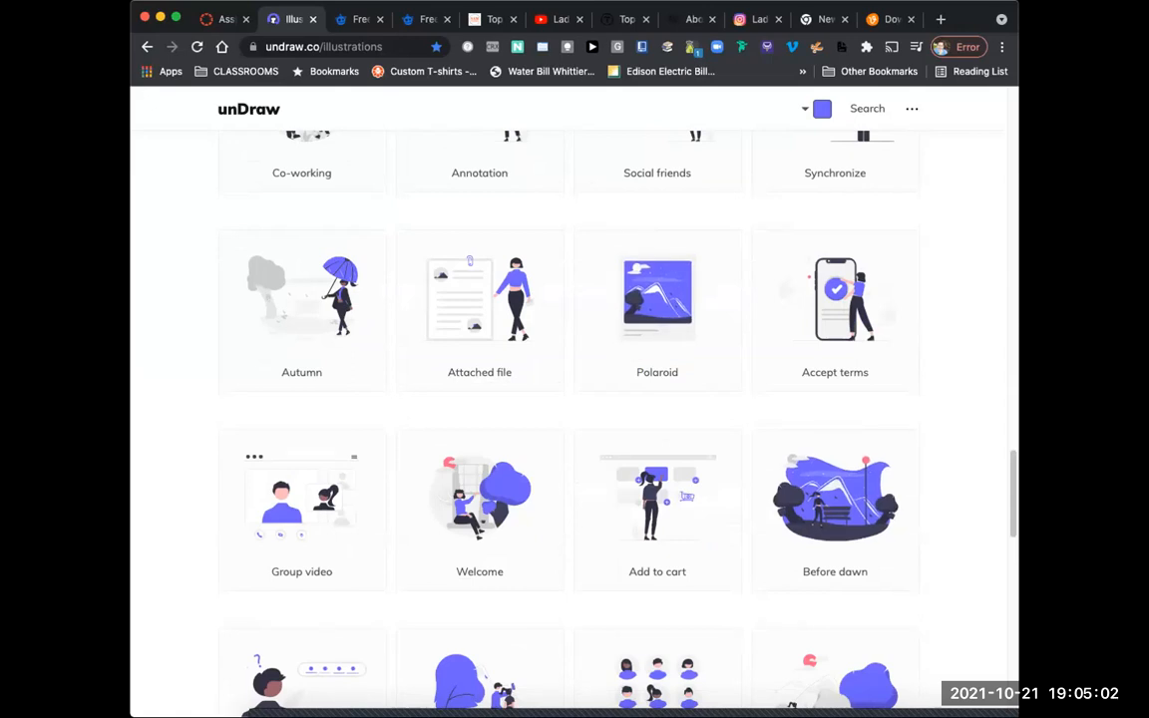
{"action": "left_click", "coordinate": [834, 498]}
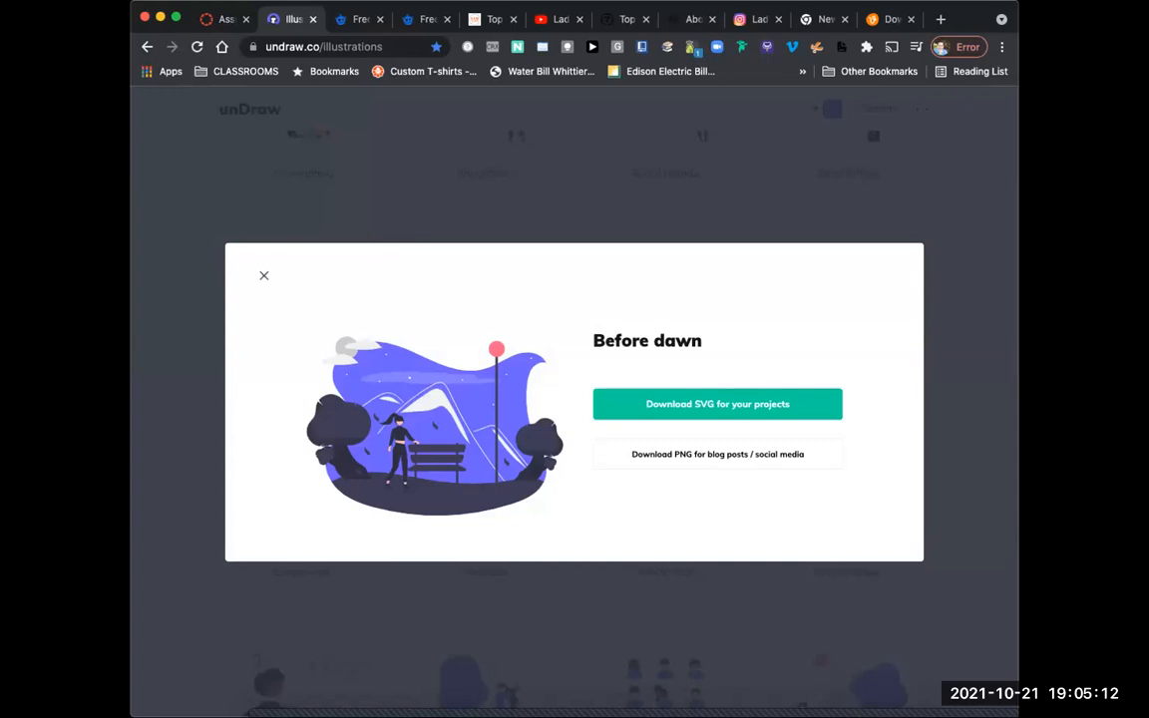
Step: Close the Before dawn options, view and close the download options for the Gaming illustration, and look further through the unDraw gallery
{"action": "key", "text": "Escape"}
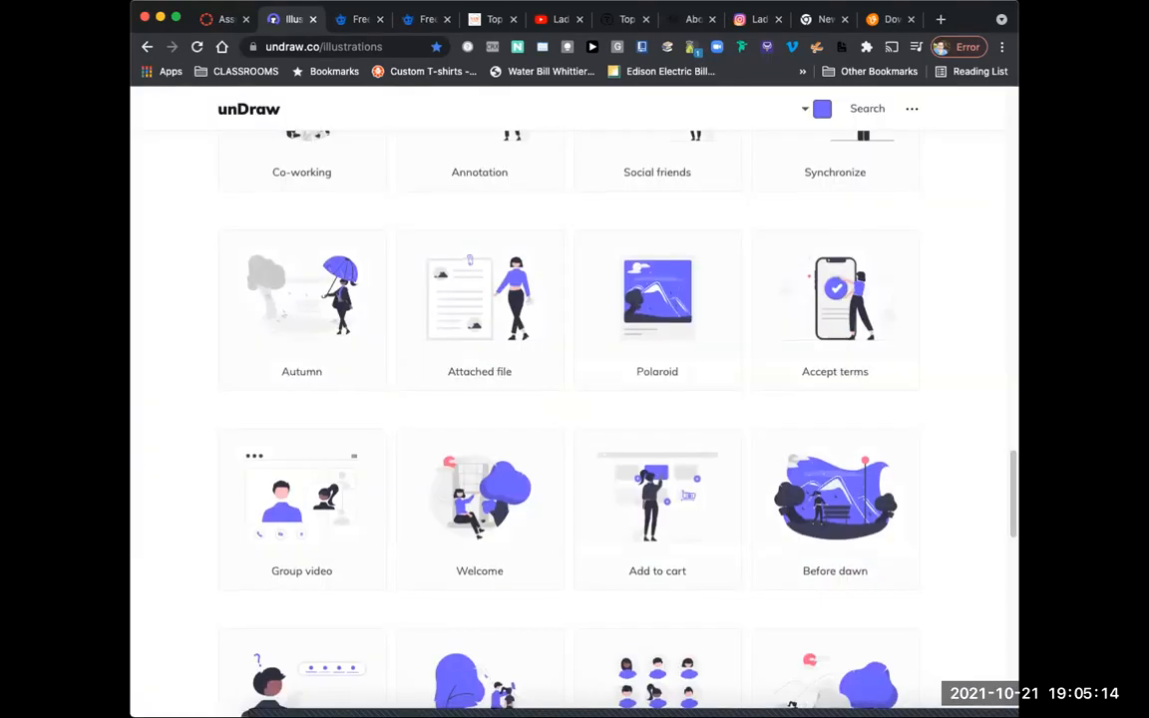
{"action": "scroll", "coordinate": [573, 419], "scroll_direction": "down", "scroll_amount": 3}
{"action": "scroll", "coordinate": [574, 418], "scroll_direction": "down", "scroll_amount": 3}
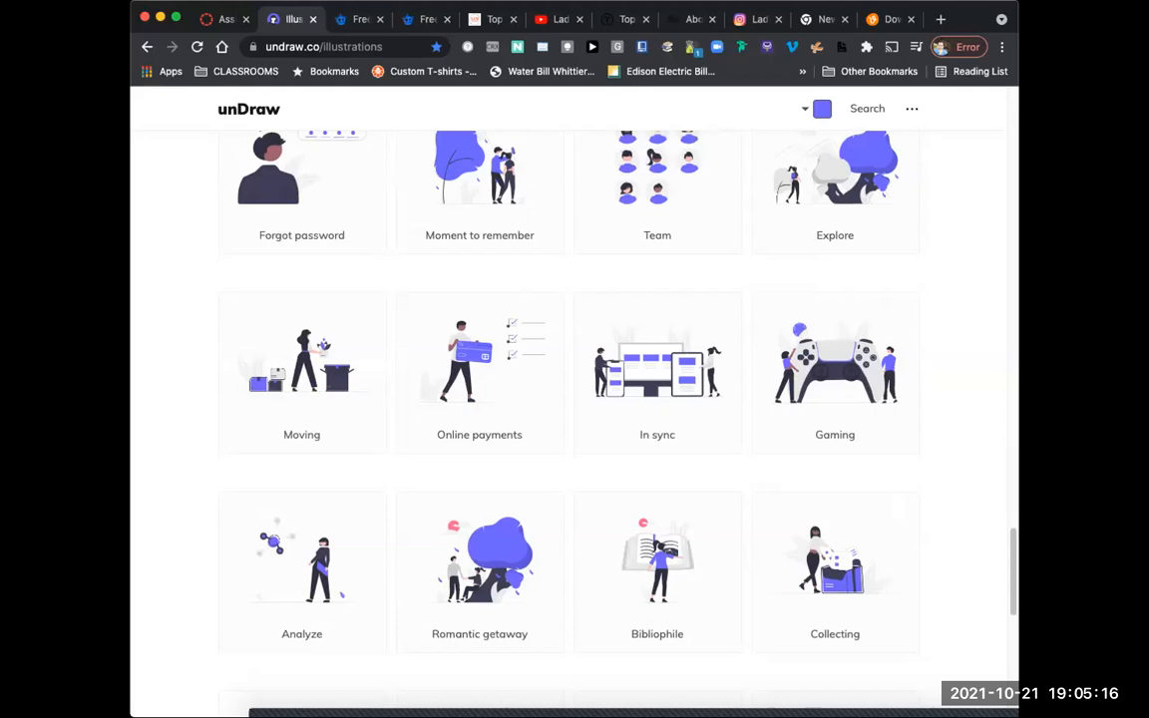
{"action": "left_click", "coordinate": [834, 372]}
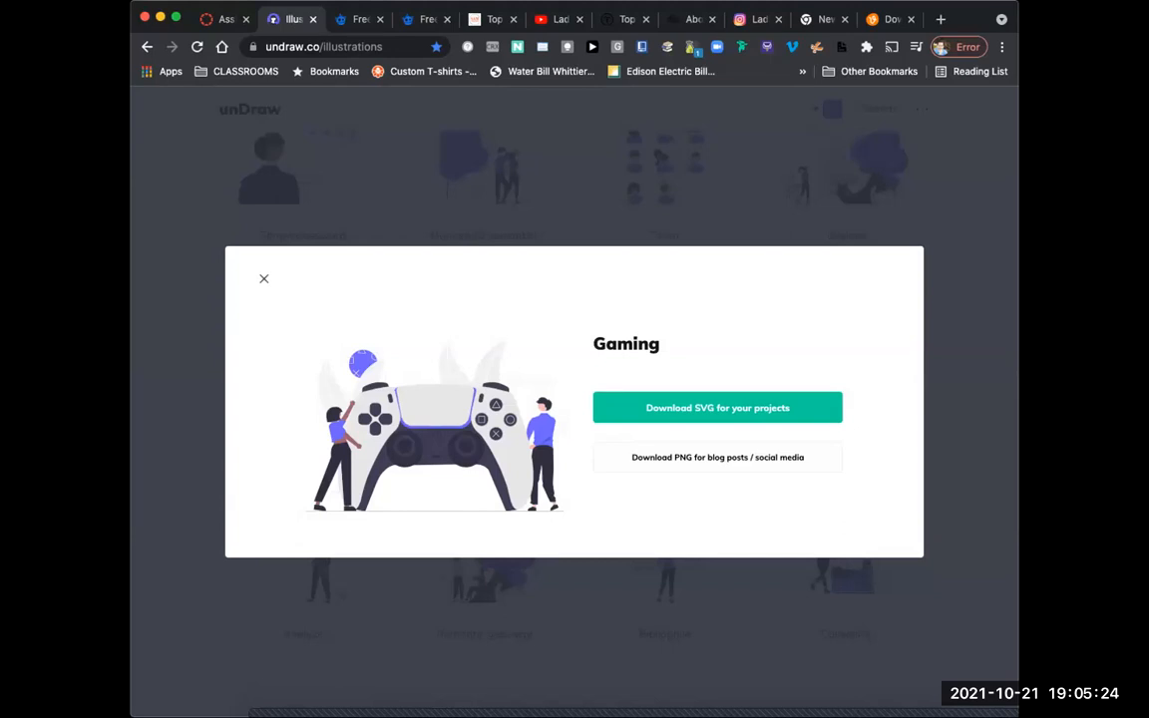
{"action": "key", "text": "Escape"}
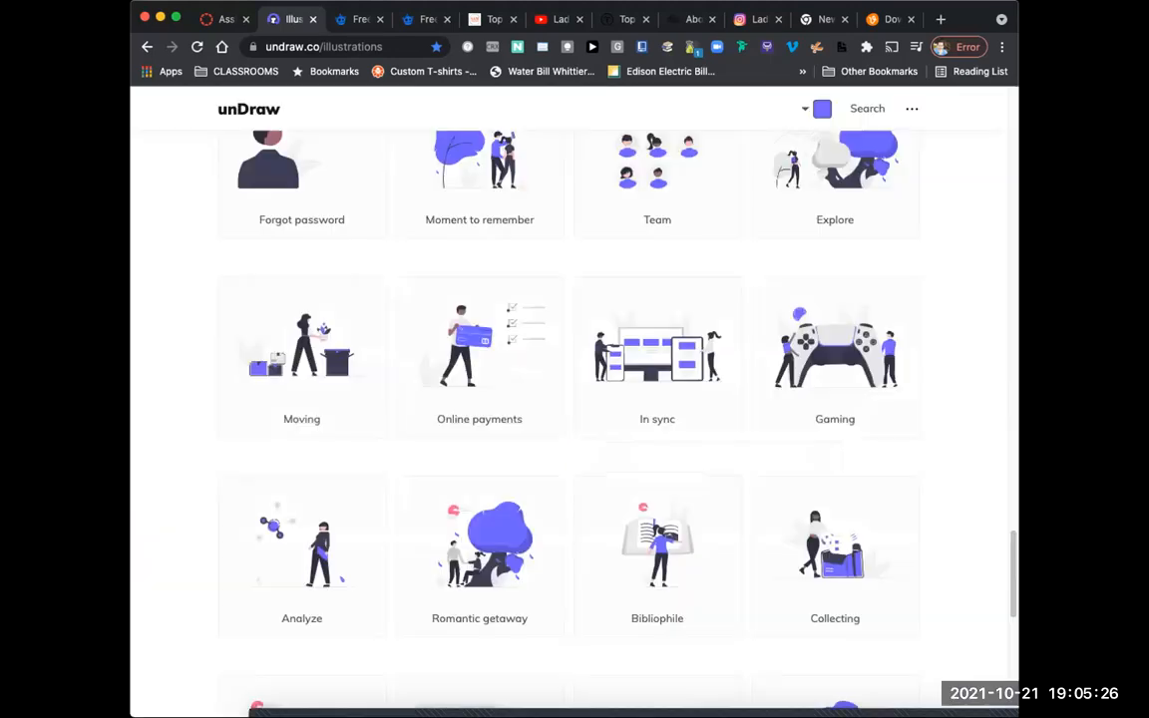
{"action": "scroll", "coordinate": [609, 377], "scroll_direction": "down", "scroll_amount": 1}
{"action": "scroll", "coordinate": [609, 377], "scroll_direction": "down", "scroll_amount": 5}
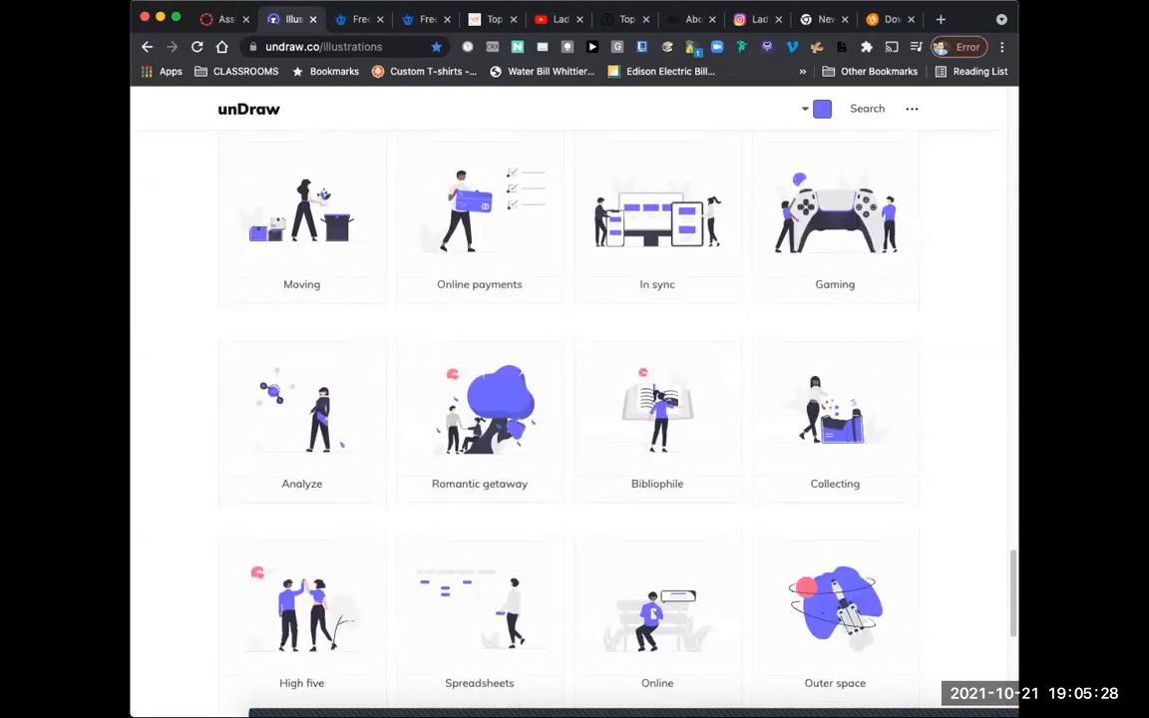
Step: Open the stories.freepik.com link from the assignment page, and look through Storyset's recent illustrations and its Why use Storyset section
{"action": "key", "text": "super+1"}
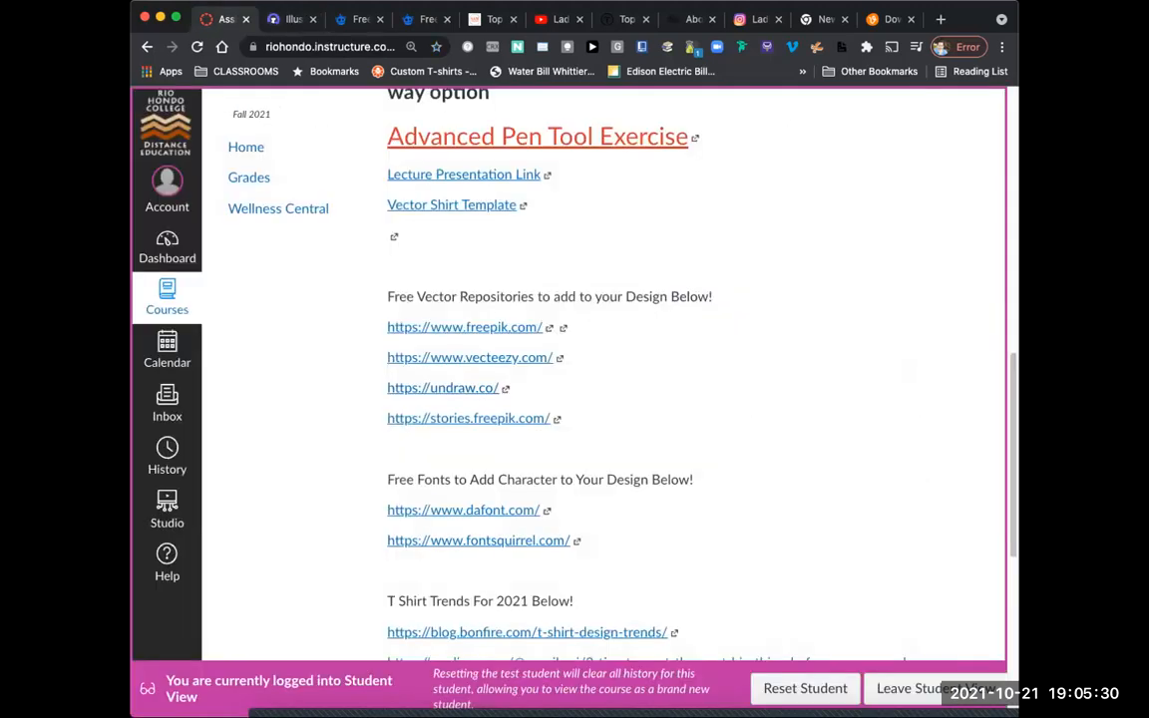
{"action": "left_click", "coordinate": [468, 418]}
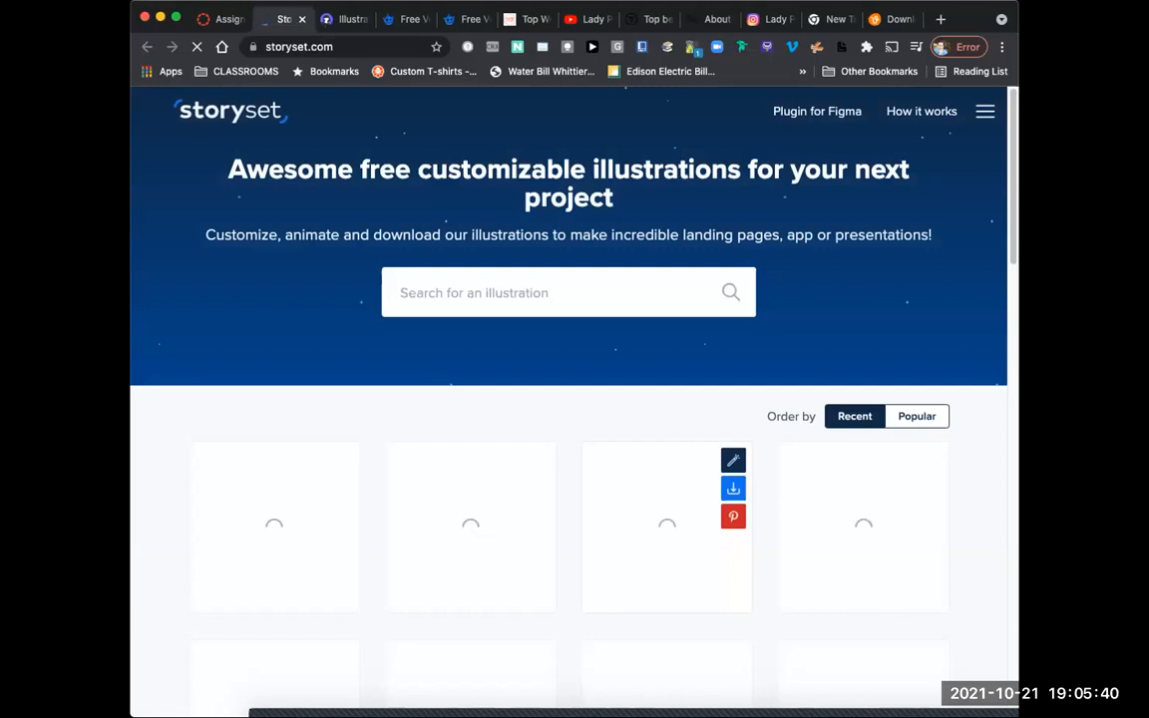
{"action": "scroll", "coordinate": [568, 399], "scroll_direction": "down", "scroll_amount": 1}
{"action": "scroll", "coordinate": [471, 498], "scroll_direction": "down", "scroll_amount": 2}
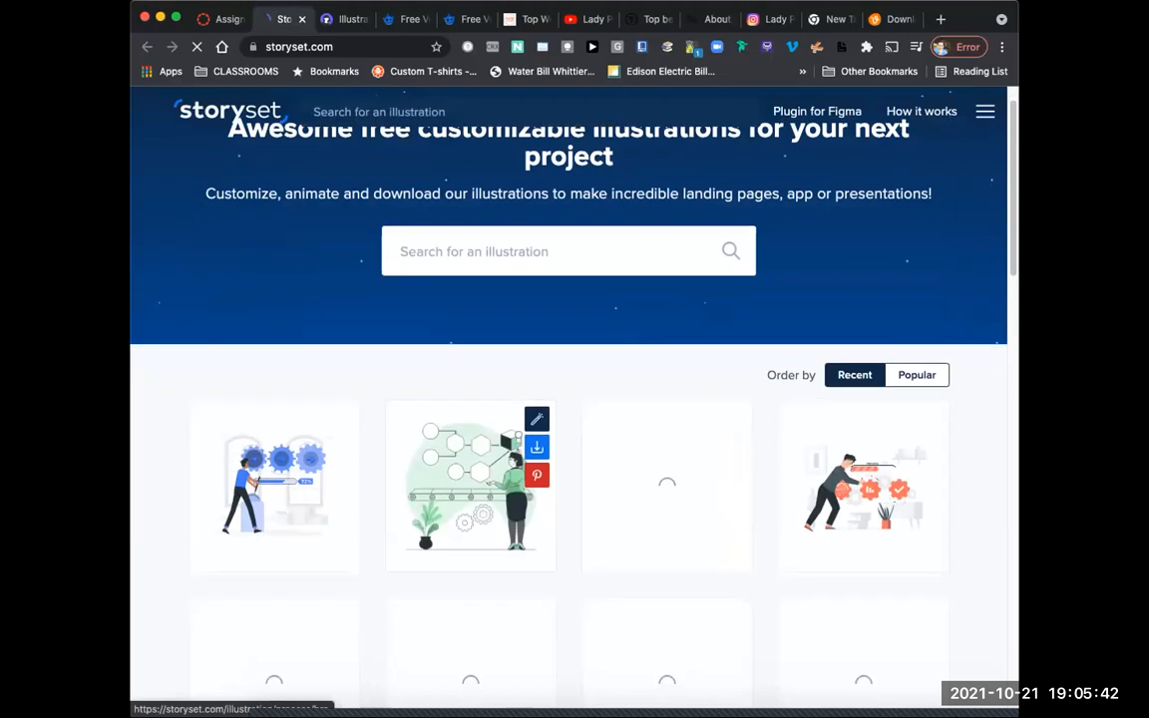
{"action": "scroll", "coordinate": [503, 429], "scroll_direction": "down", "scroll_amount": 5}
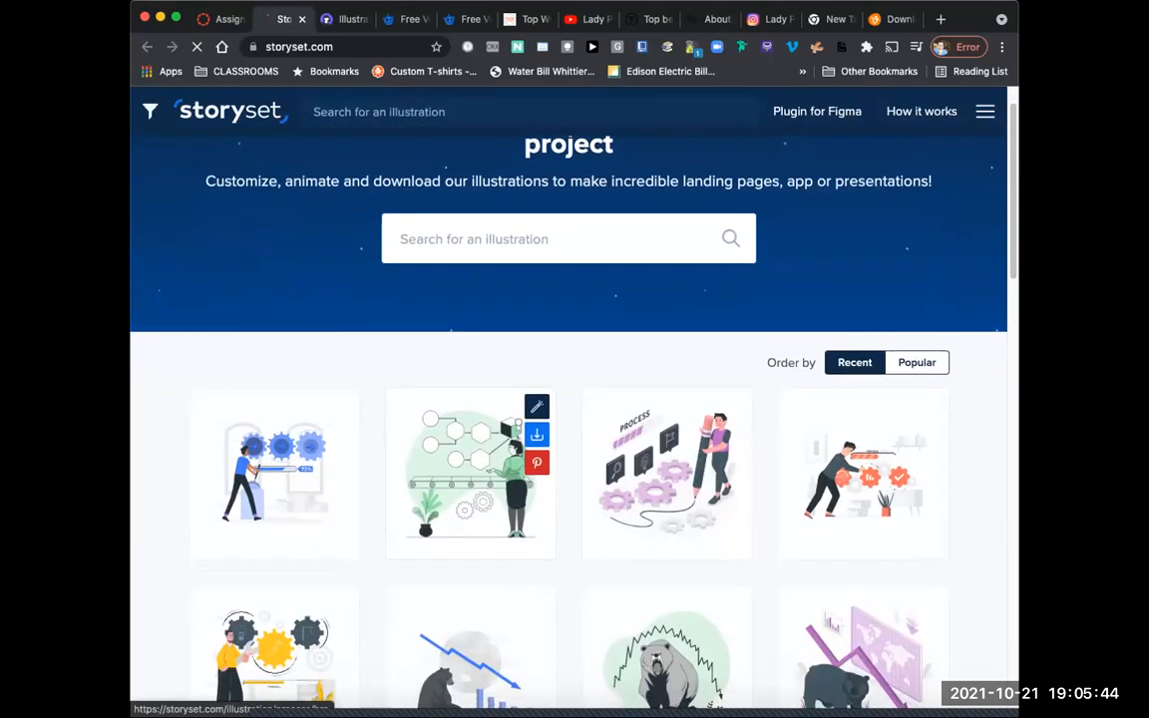
{"action": "scroll", "coordinate": [568, 399], "scroll_direction": "up", "scroll_amount": 1}
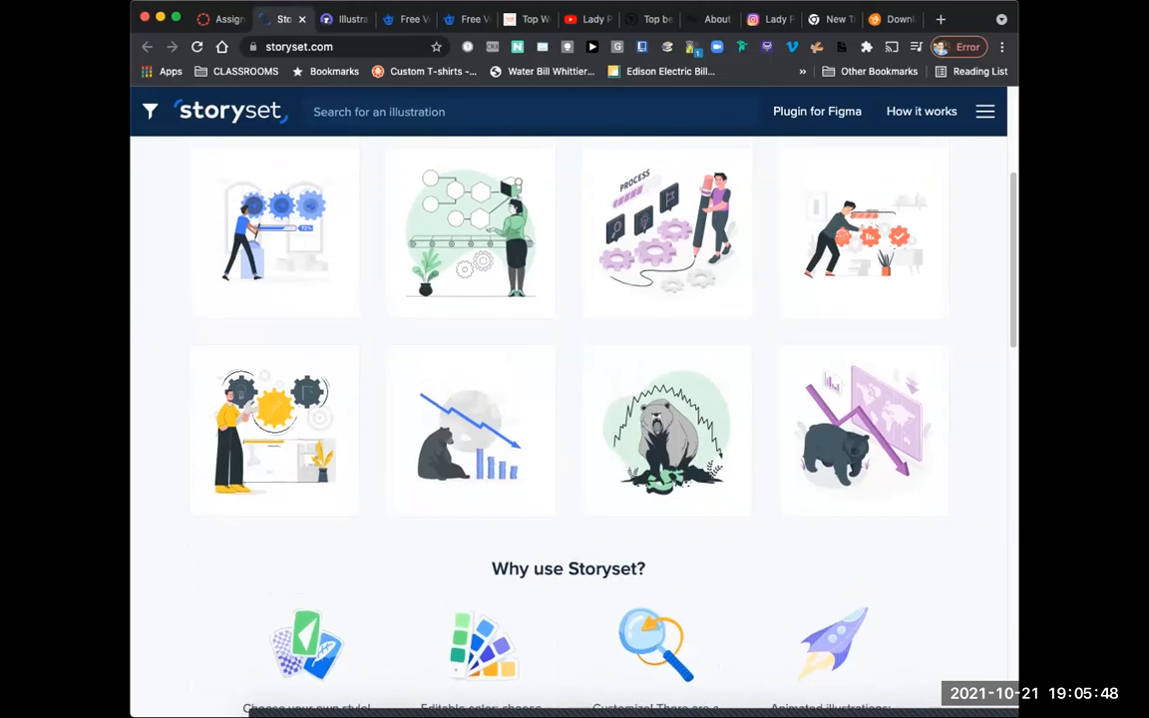
{"action": "scroll", "coordinate": [568, 399], "scroll_direction": "down", "scroll_amount": 1}
{"action": "scroll", "coordinate": [568, 399], "scroll_direction": "down", "scroll_amount": 2}
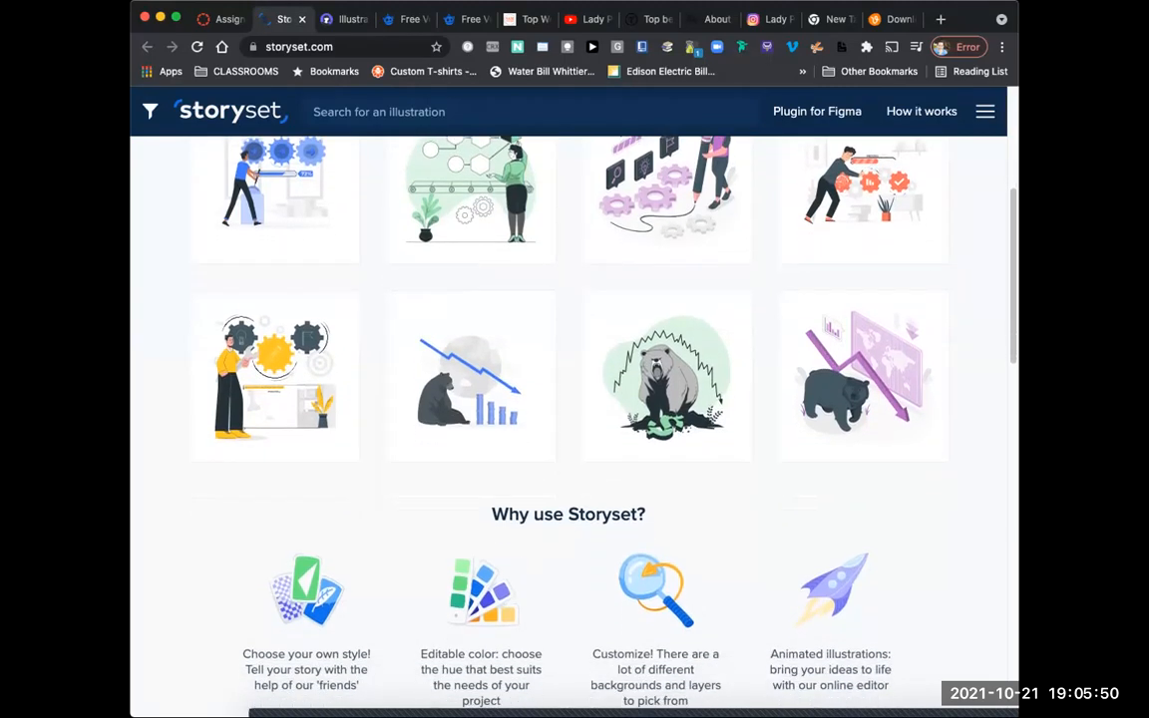
{"action": "scroll", "coordinate": [568, 399], "scroll_direction": "down", "scroll_amount": 1}
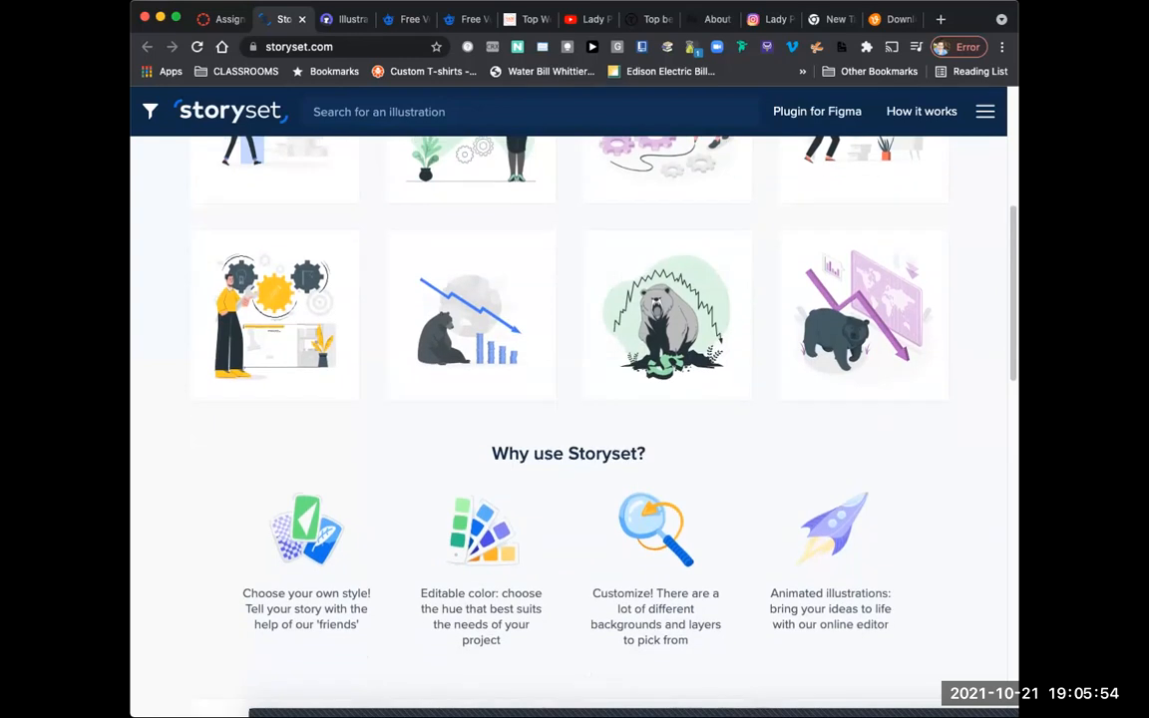
{"action": "scroll", "coordinate": [468, 538], "scroll_direction": "up", "scroll_amount": 4}
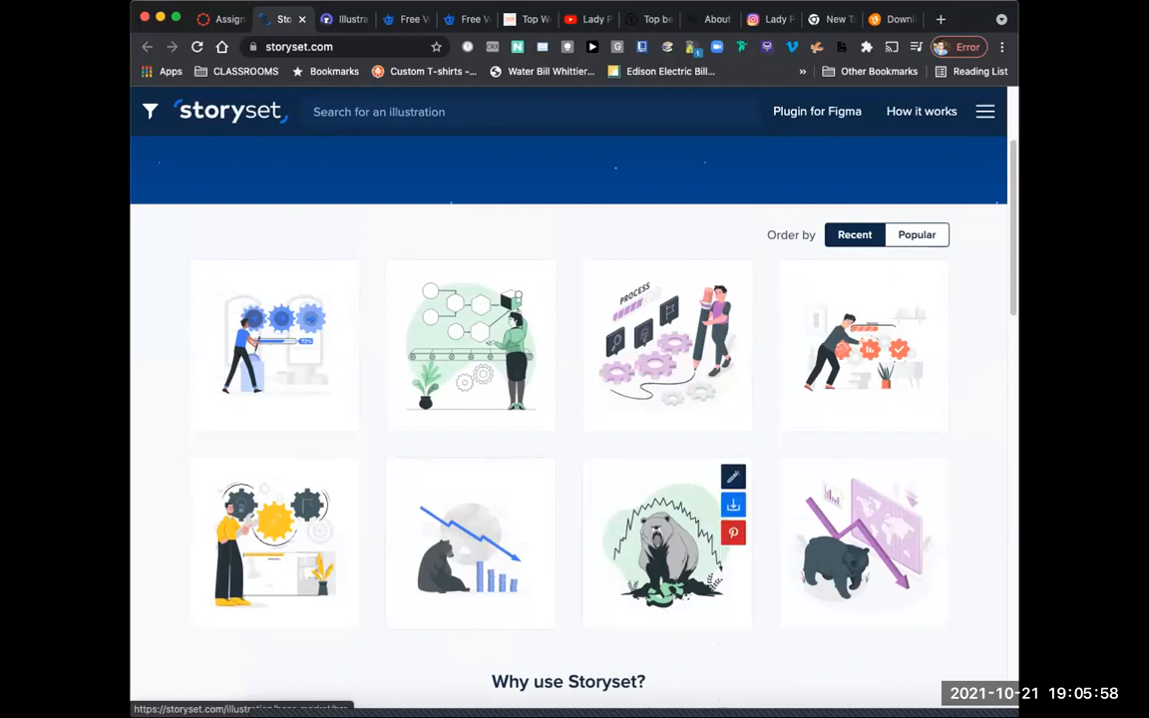
Step: Open the Bear market illustration with the roaring bear, and look through its customization options, alternative styles and related illustrations
{"action": "left_click", "coordinate": [658, 544]}
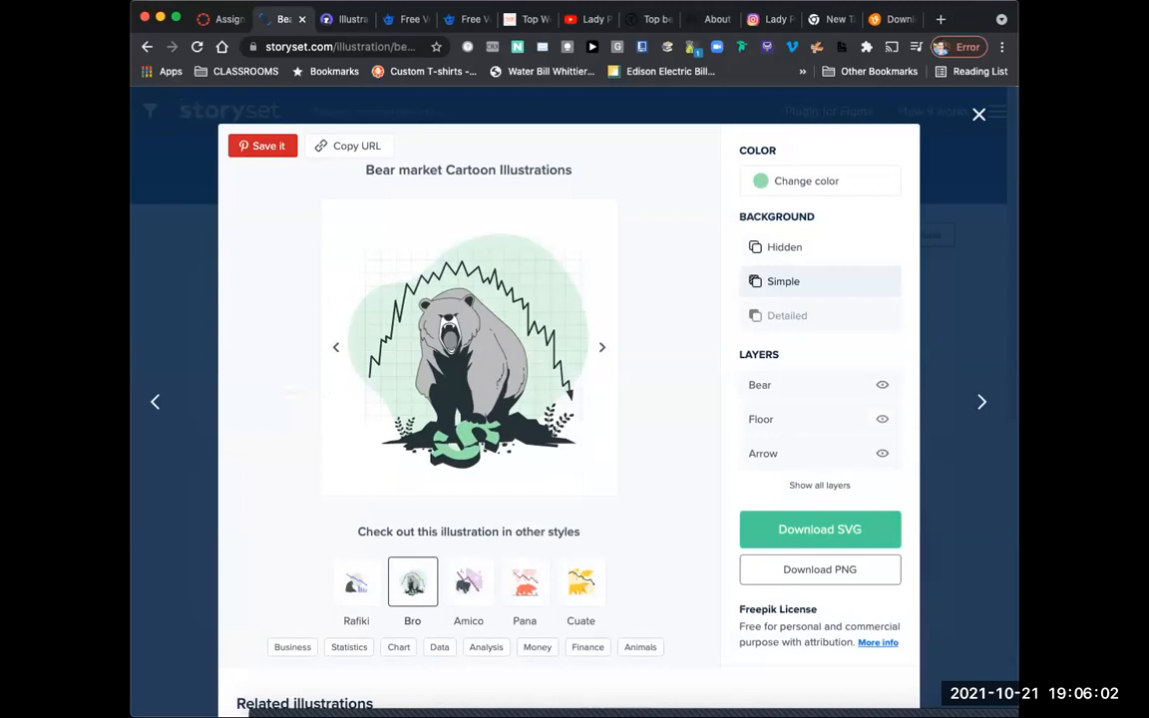
{"action": "scroll", "coordinate": [569, 399], "scroll_direction": "down", "scroll_amount": 3}
{"action": "scroll", "coordinate": [568, 399], "scroll_direction": "down", "scroll_amount": 5}
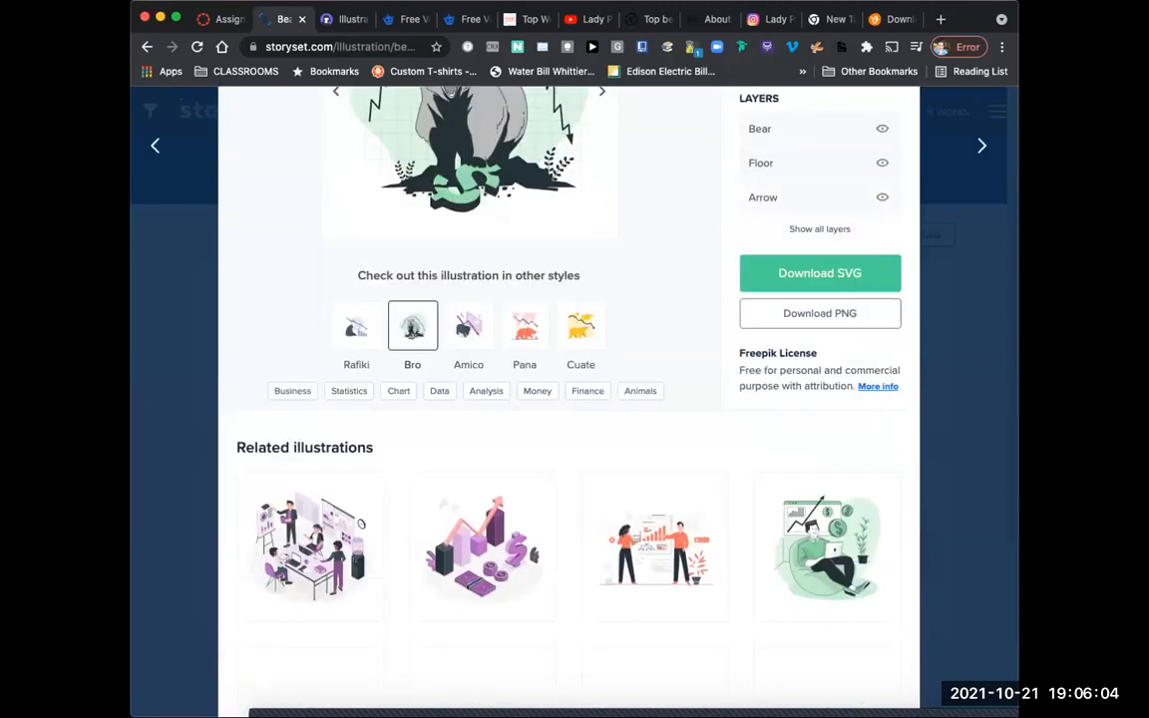
{"action": "scroll", "coordinate": [568, 399], "scroll_direction": "down", "scroll_amount": 2}
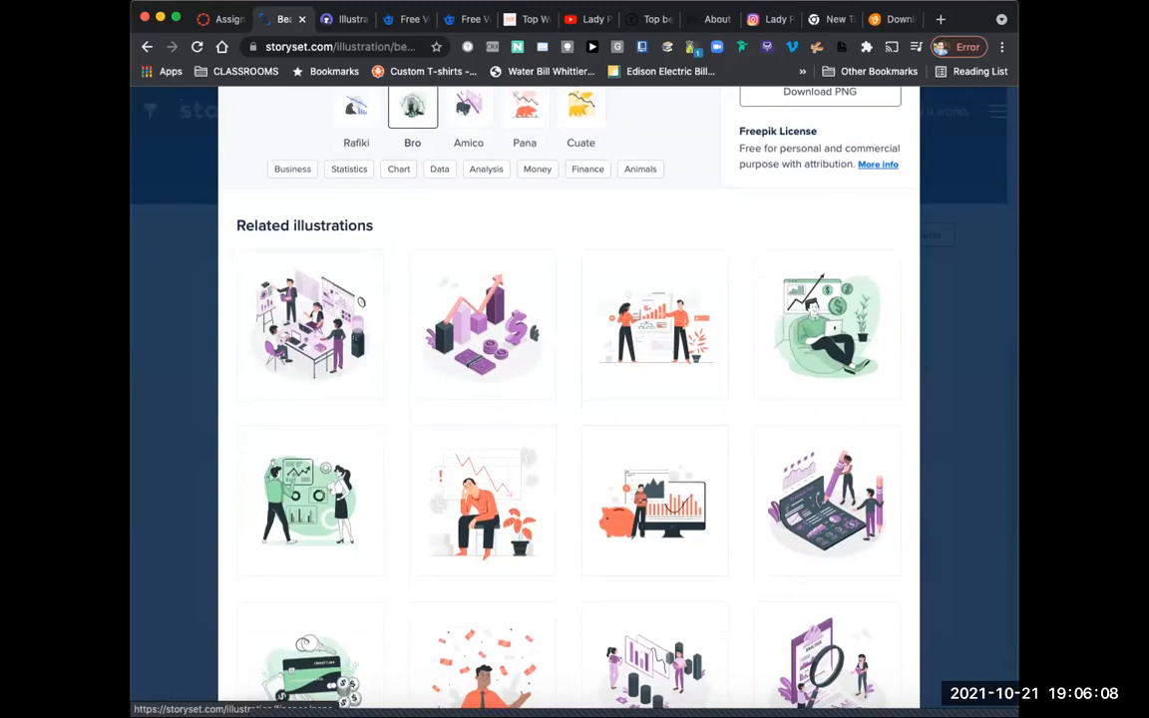
{"action": "scroll", "coordinate": [569, 398], "scroll_direction": "down", "scroll_amount": 2}
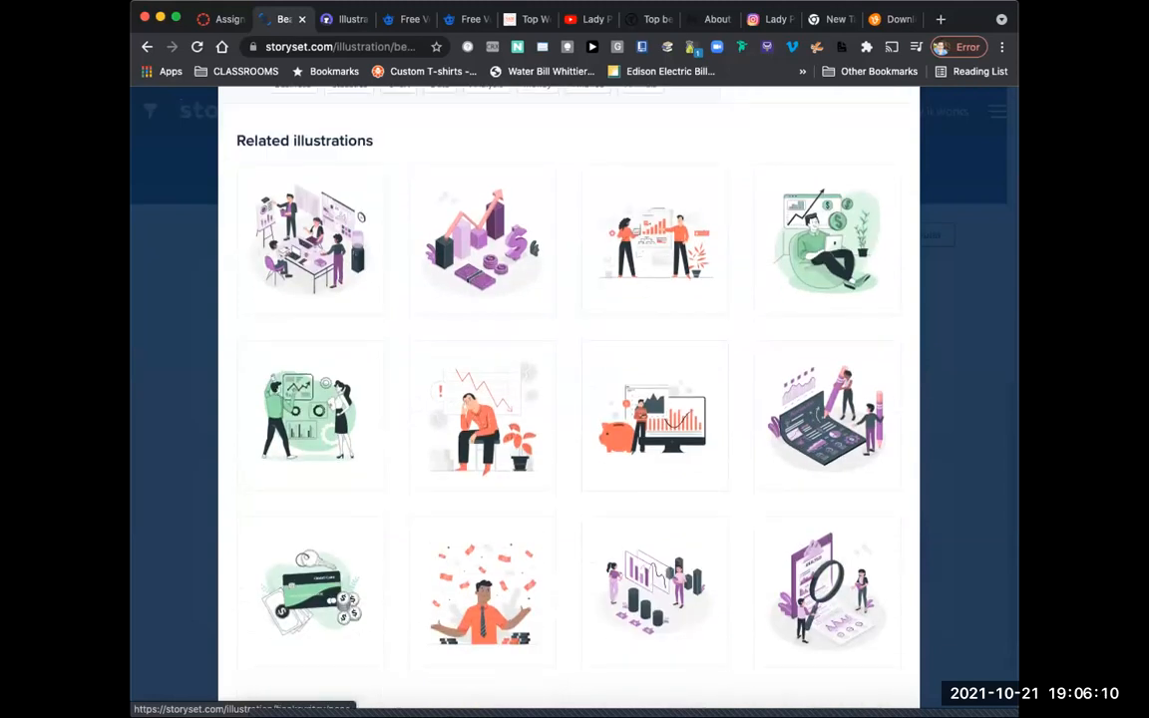
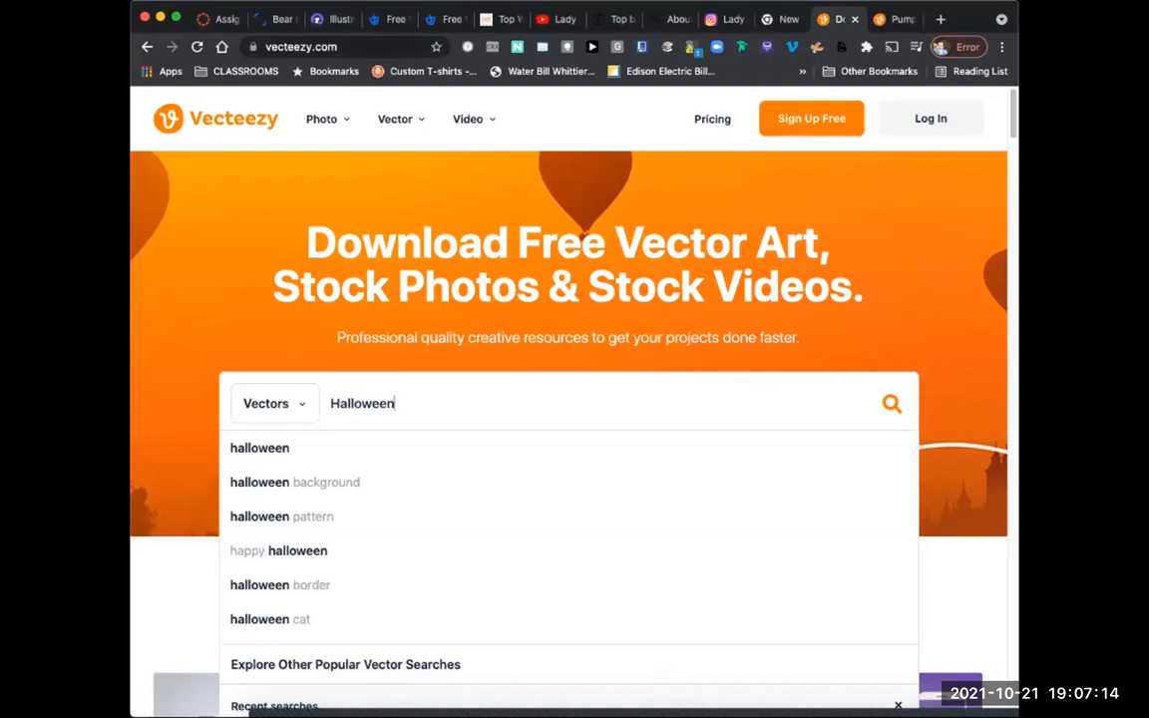
Step: Search Vecteezy's vectors for "halloween background" using the suggested search term
{"action": "double_click", "coordinate": [347, 47]}
{"action": "triple_click", "coordinate": [347, 47]}
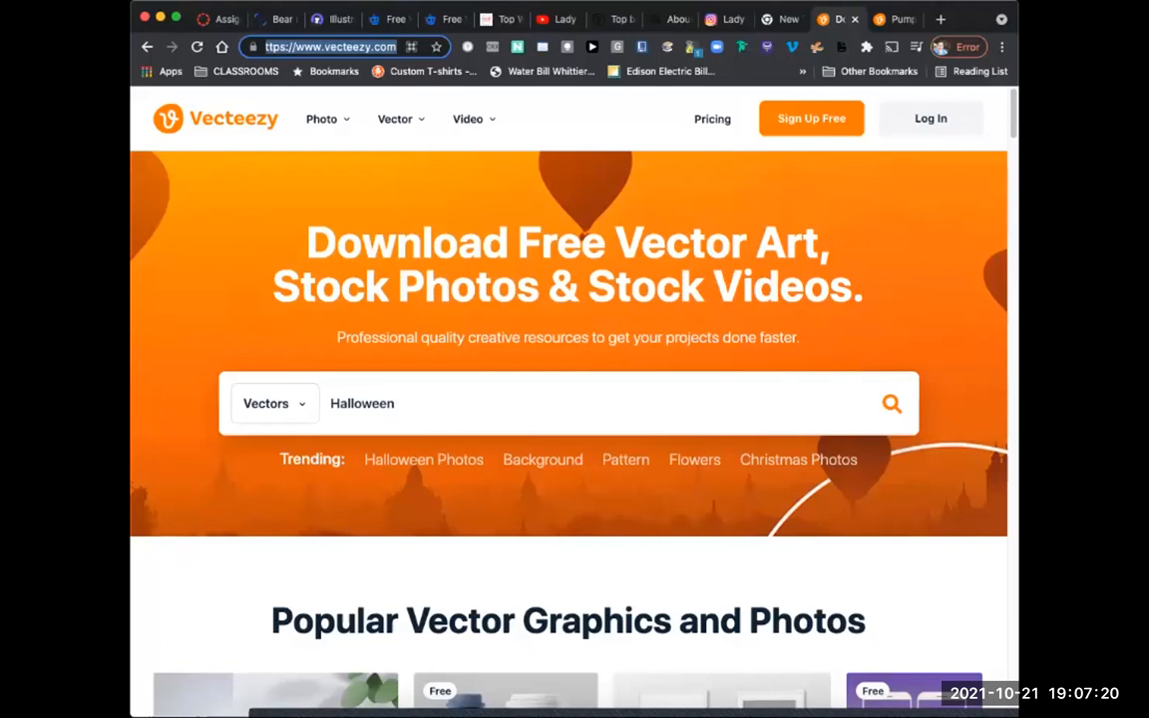
{"action": "scroll", "coordinate": [568, 399], "scroll_direction": "down", "scroll_amount": 3}
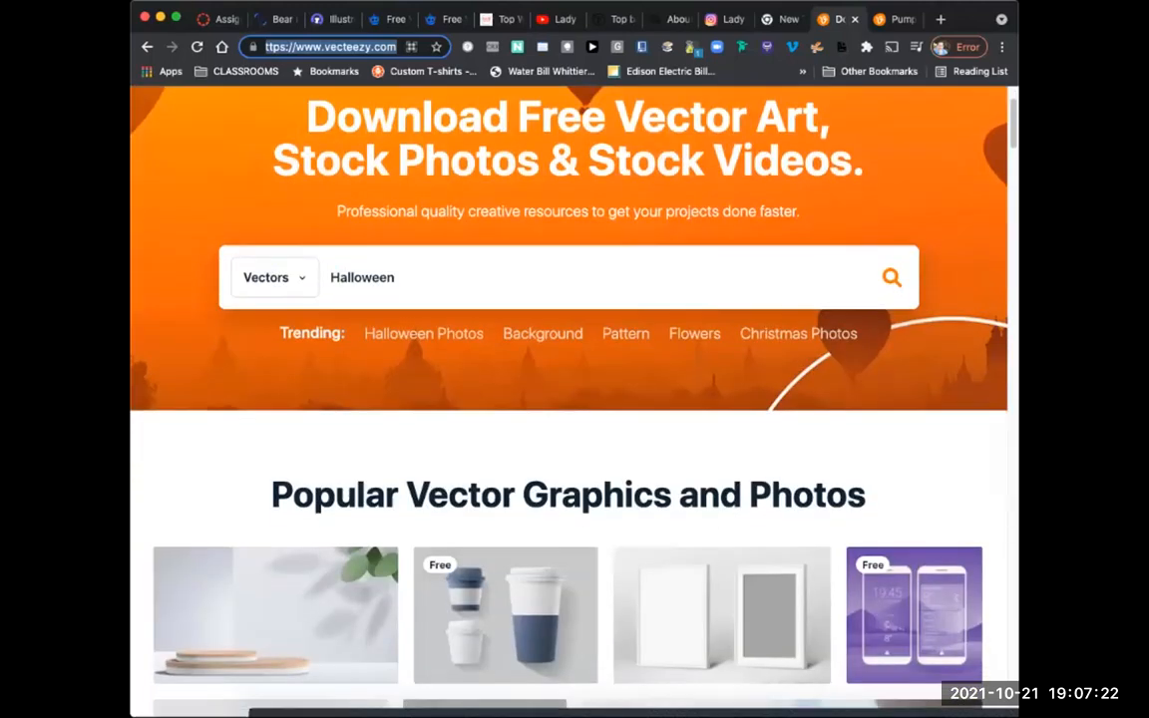
{"action": "left_click", "coordinate": [395, 234]}
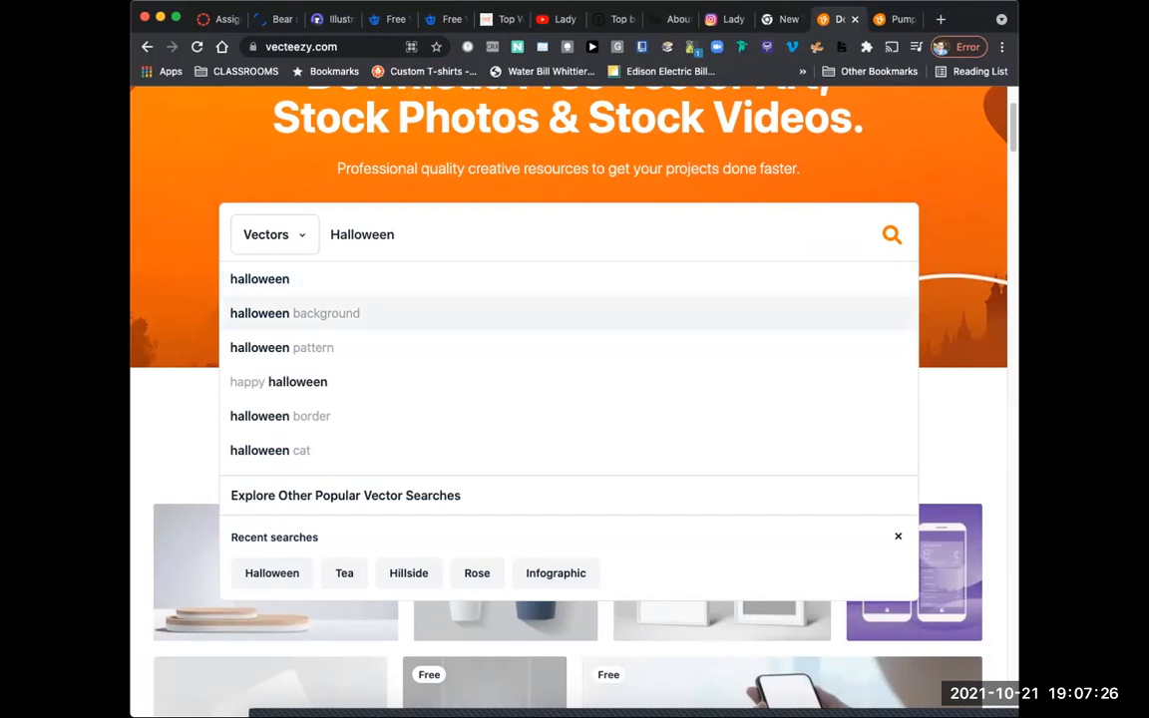
{"action": "left_click", "coordinate": [294, 313]}
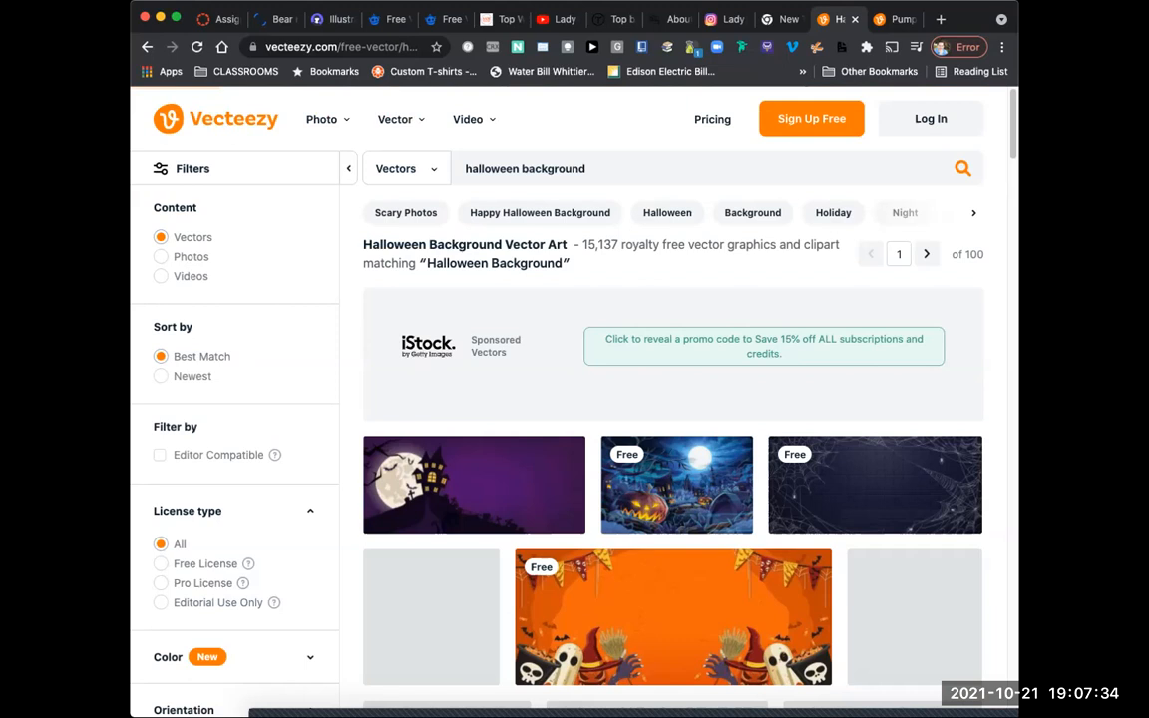
Step: Look through the Halloween background vectors for scenes and patterns suited to the T-shirt design
{"action": "scroll", "coordinate": [672, 449], "scroll_direction": "down", "scroll_amount": 3}
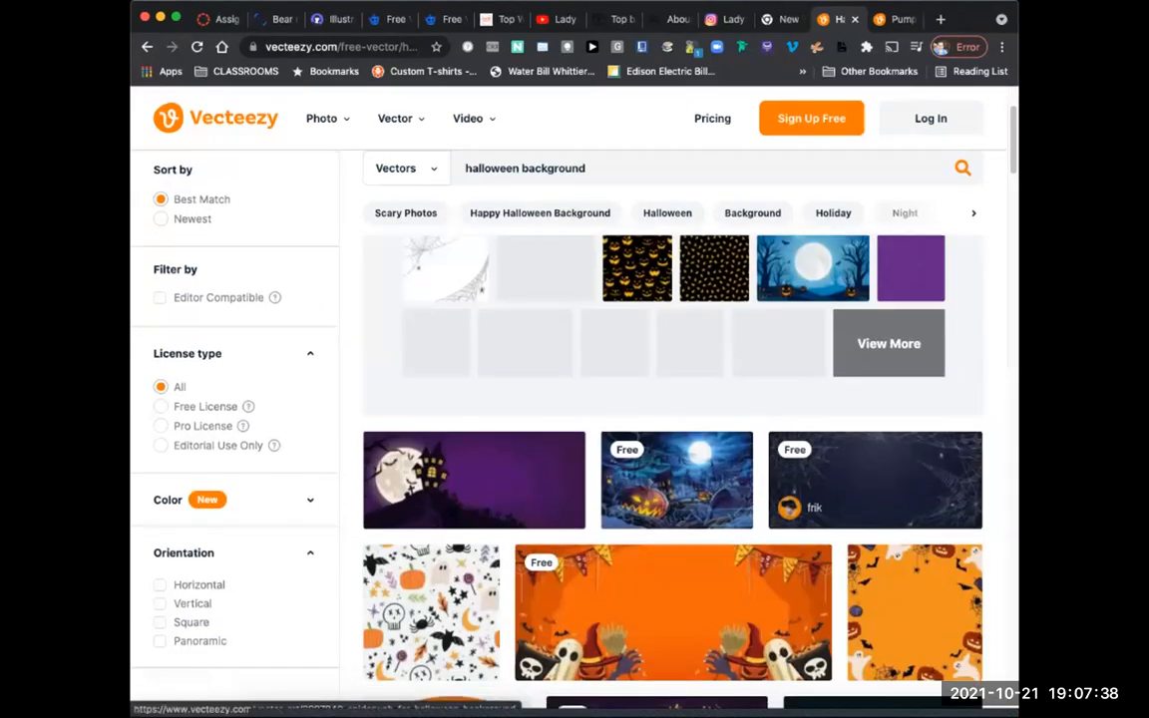
{"action": "scroll", "coordinate": [672, 448], "scroll_direction": "down", "scroll_amount": 5}
{"action": "scroll", "coordinate": [917, 519], "scroll_direction": "down", "scroll_amount": 1}
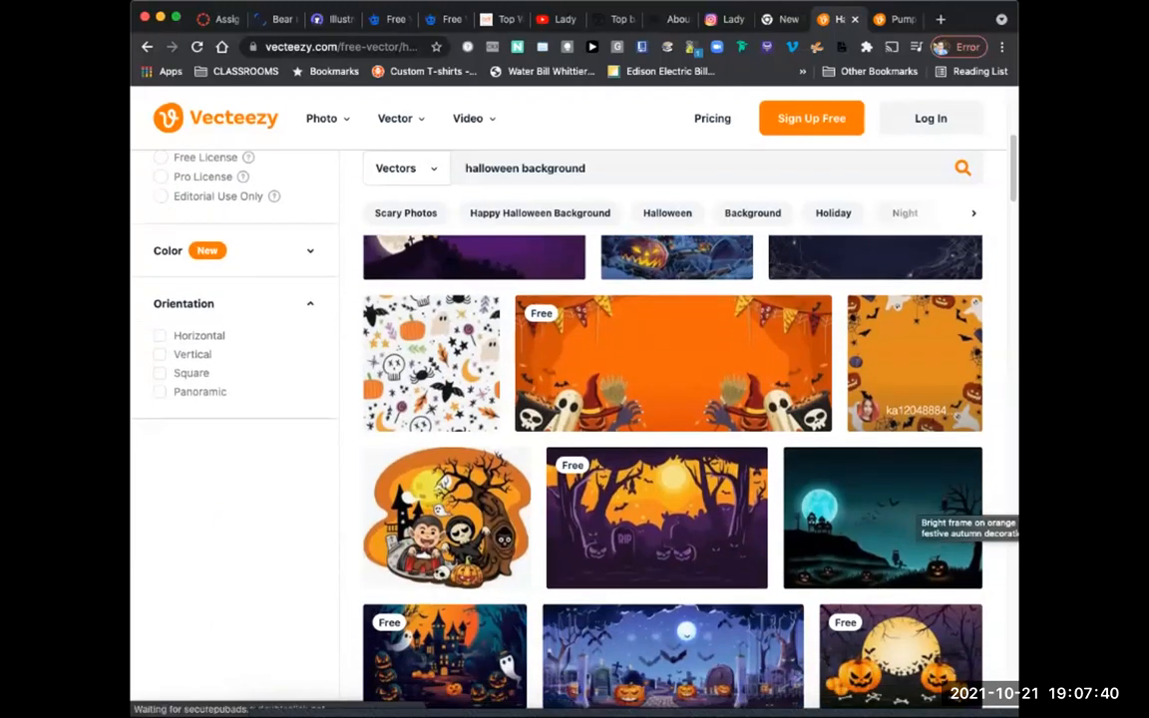
{"action": "scroll", "coordinate": [917, 519], "scroll_direction": "down", "scroll_amount": 1}
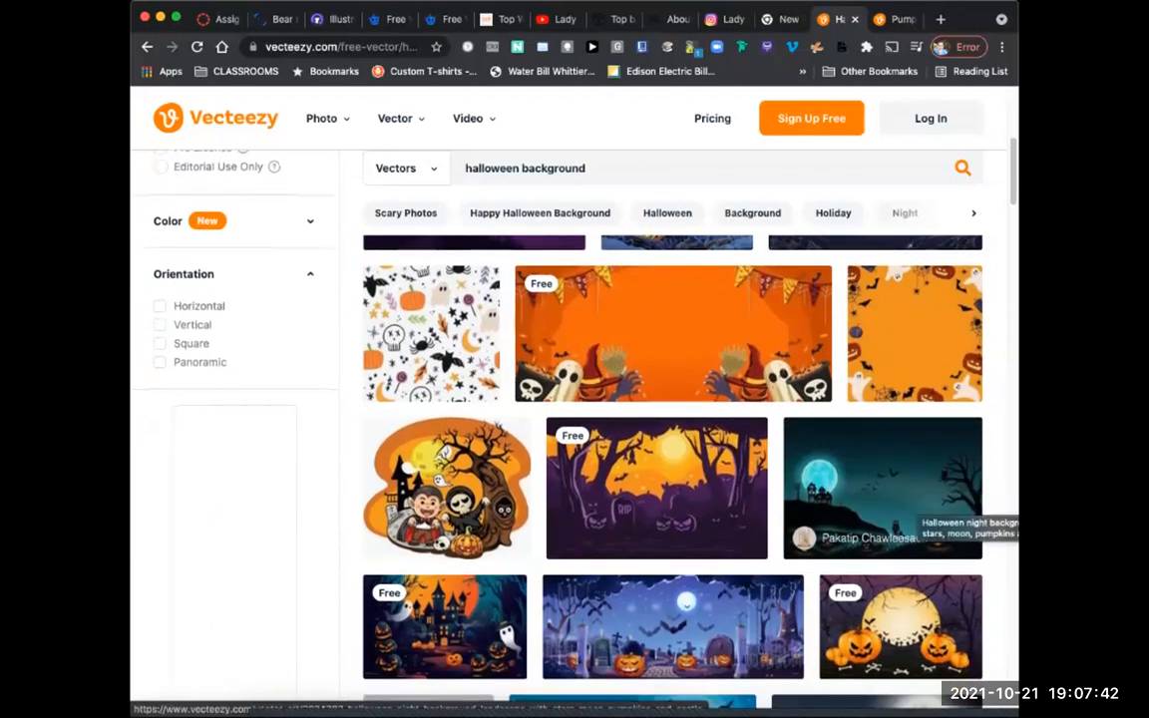
{"action": "scroll", "coordinate": [917, 519], "scroll_direction": "down", "scroll_amount": 3}
{"action": "scroll", "coordinate": [917, 518], "scroll_direction": "down", "scroll_amount": 10}
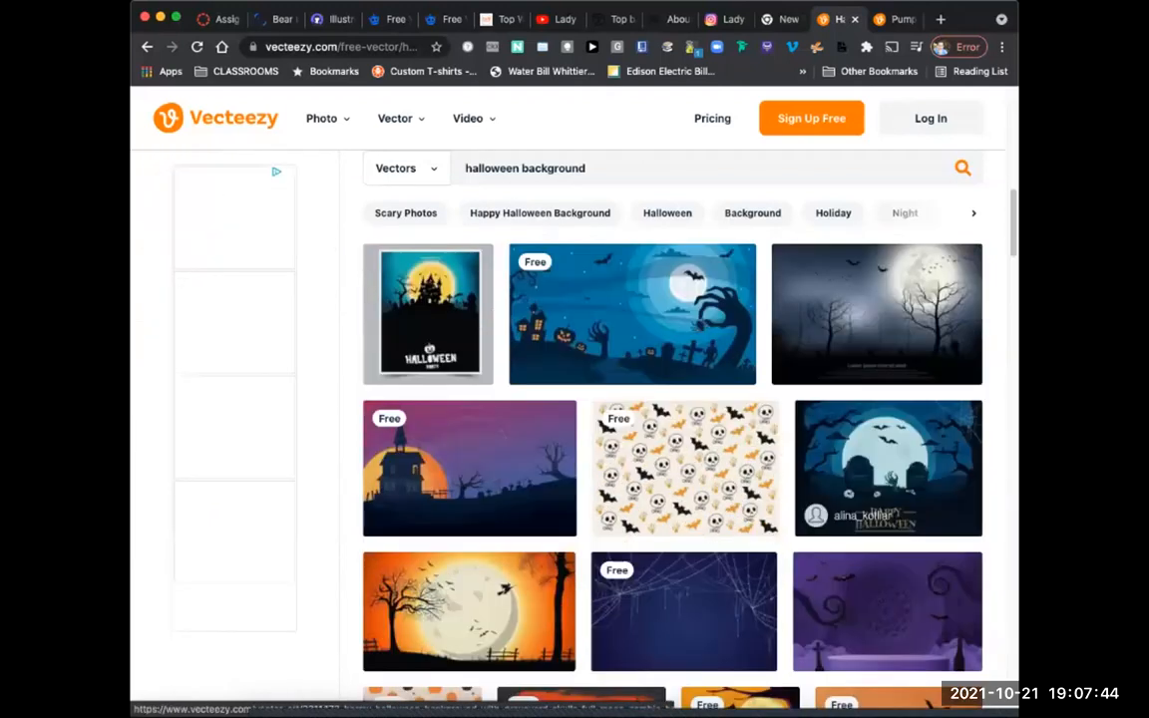
{"action": "scroll", "coordinate": [918, 519], "scroll_direction": "down", "scroll_amount": 3}
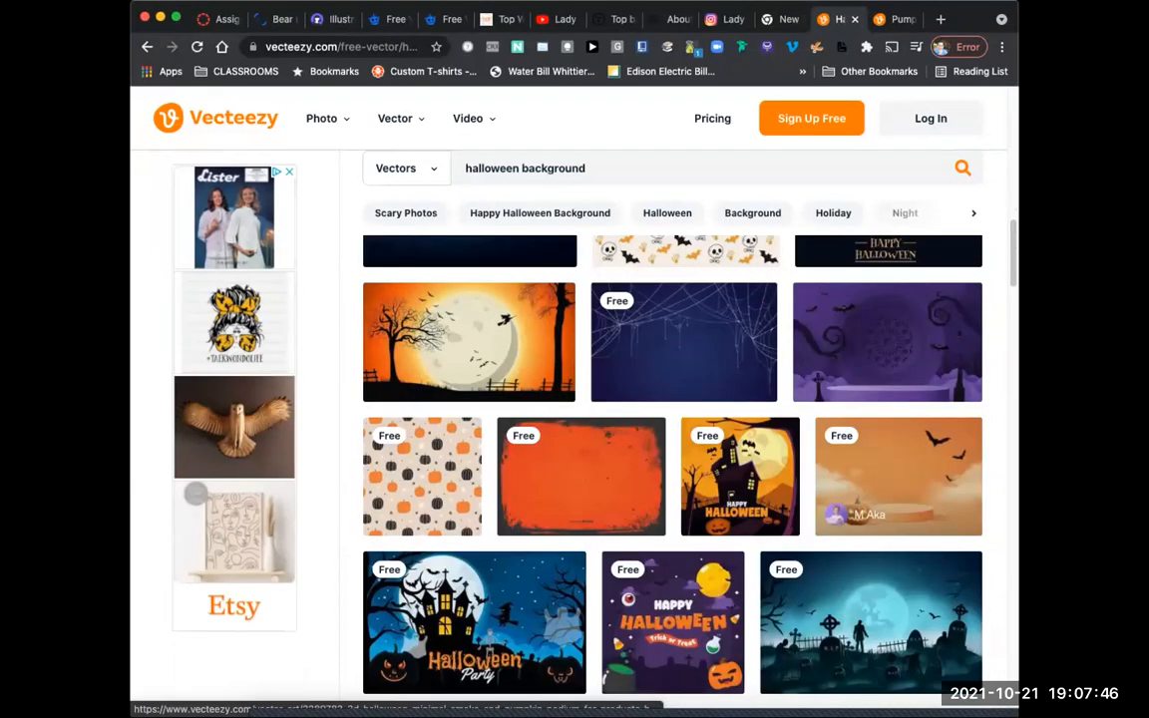
{"action": "scroll", "coordinate": [897, 474], "scroll_direction": "down", "scroll_amount": 1}
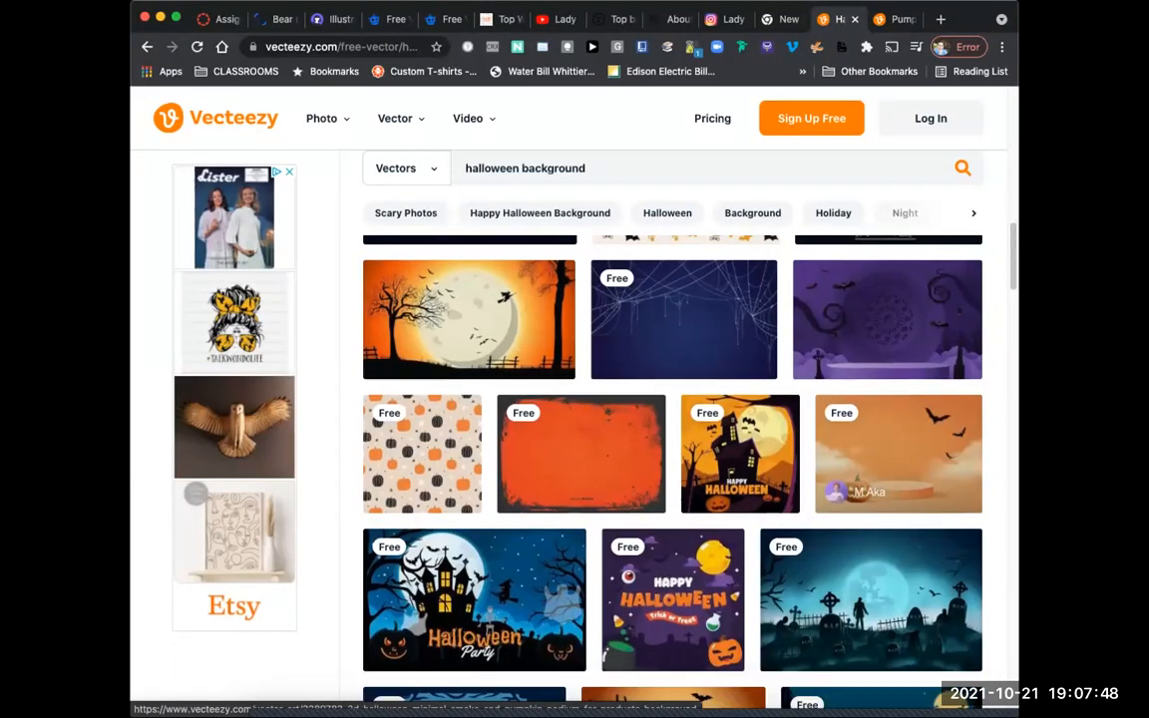
{"action": "scroll", "coordinate": [897, 469], "scroll_direction": "down", "scroll_amount": 1}
{"action": "scroll", "coordinate": [897, 468], "scroll_direction": "down", "scroll_amount": 3}
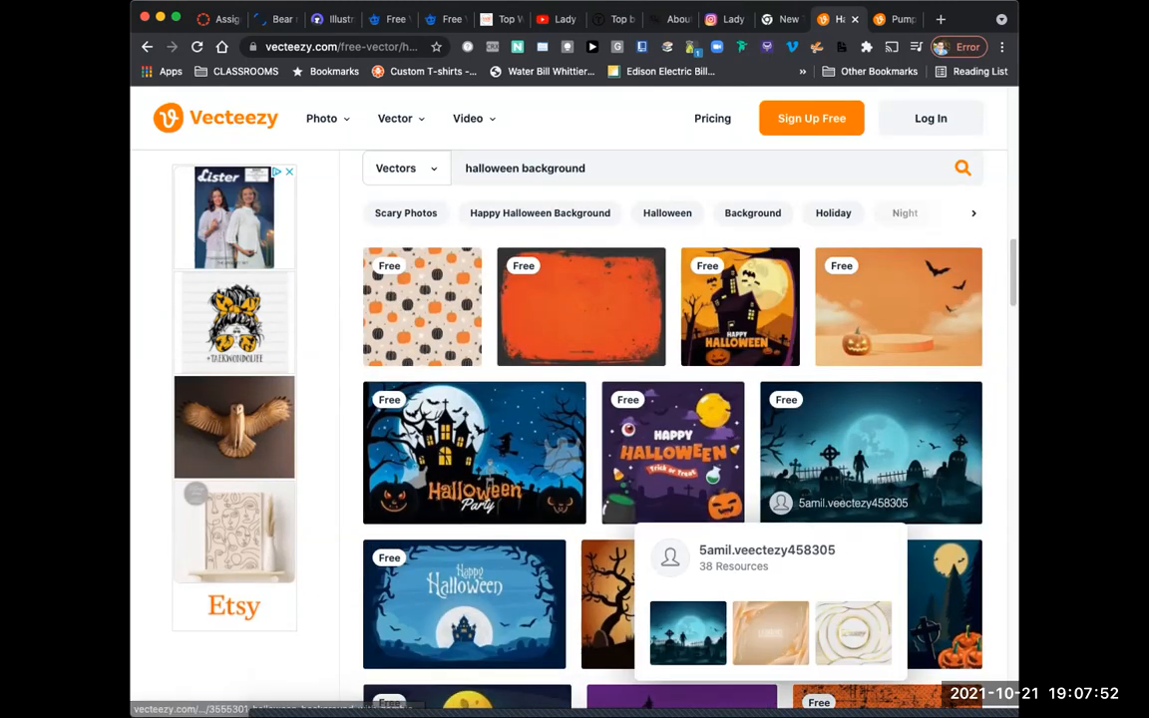
{"action": "scroll", "coordinate": [673, 449], "scroll_direction": "down", "scroll_amount": 1}
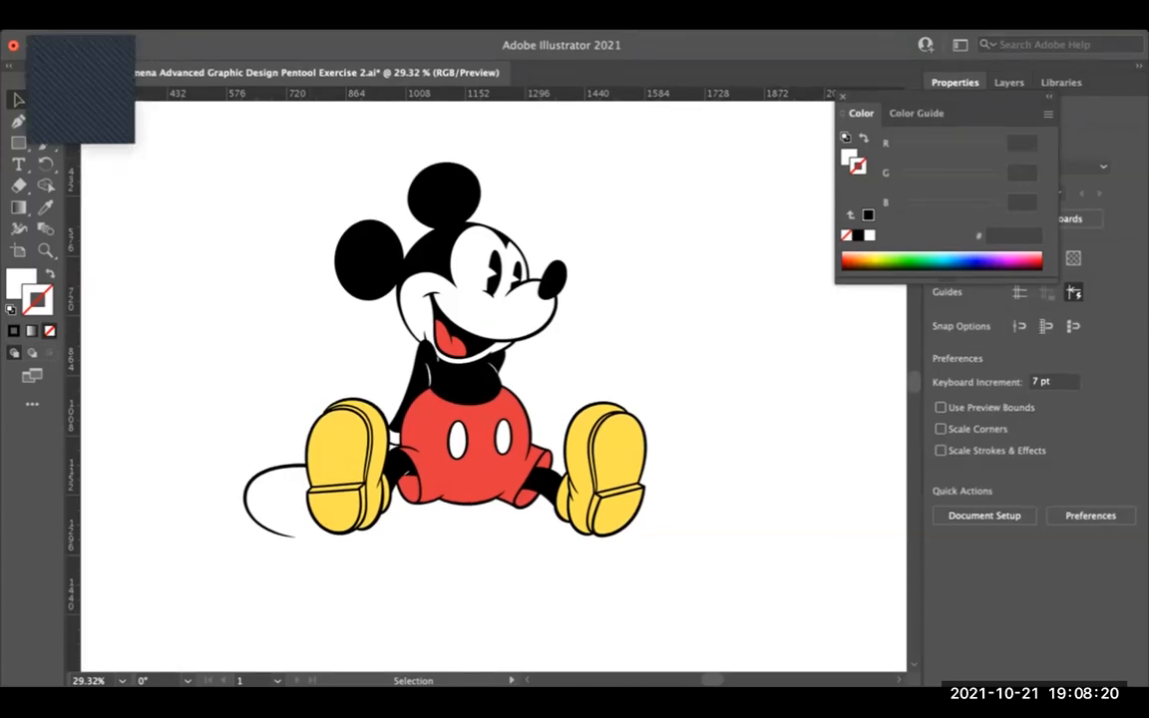
Step: Switch from Illustrator back to Chrome, and examine more Halloween background results for artwork to combine with the Mickey Mouse drawing
{"action": "key", "text": "super+Tab"}
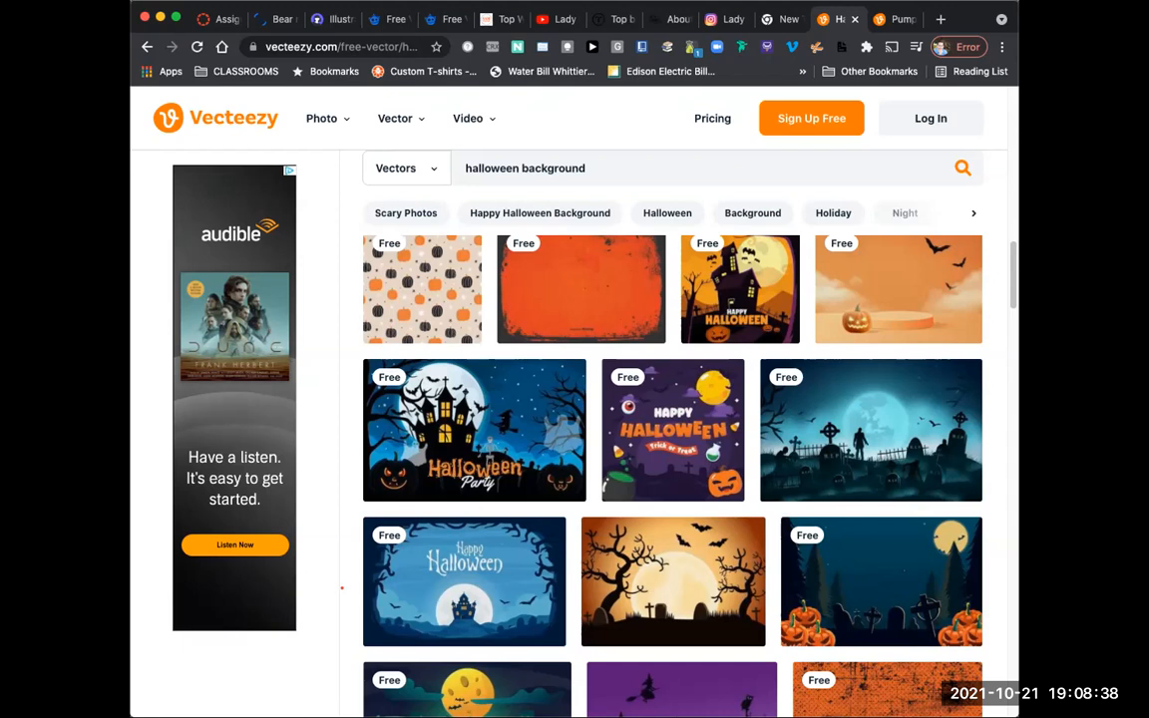
{"action": "scroll", "coordinate": [341, 588], "scroll_direction": "down", "scroll_amount": 6}
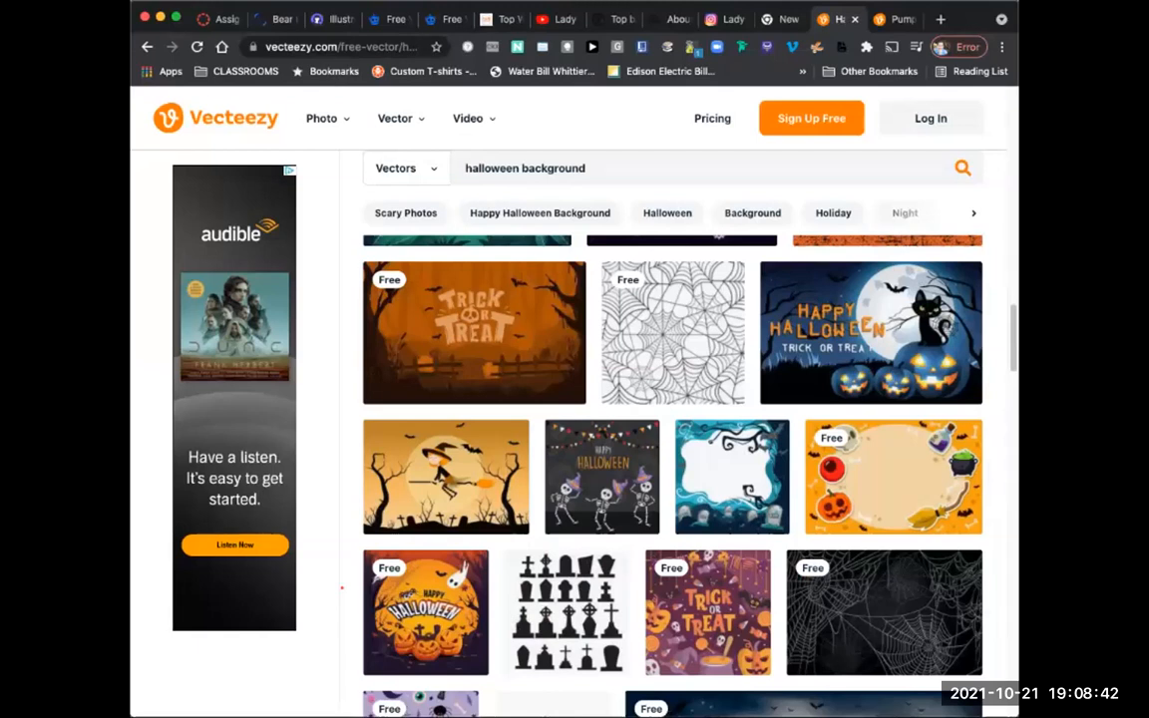
{"action": "scroll", "coordinate": [341, 588], "scroll_direction": "down", "scroll_amount": 1}
{"action": "scroll", "coordinate": [341, 589], "scroll_direction": "down", "scroll_amount": 4}
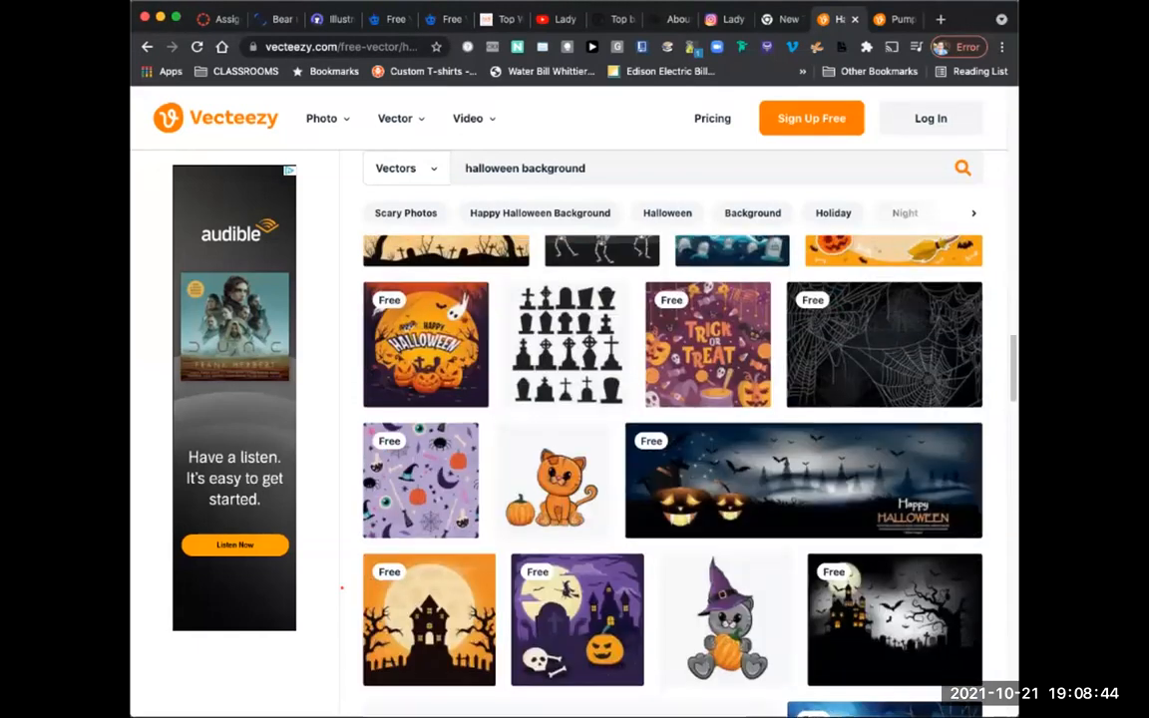
{"action": "scroll", "coordinate": [341, 588], "scroll_direction": "down", "scroll_amount": 2}
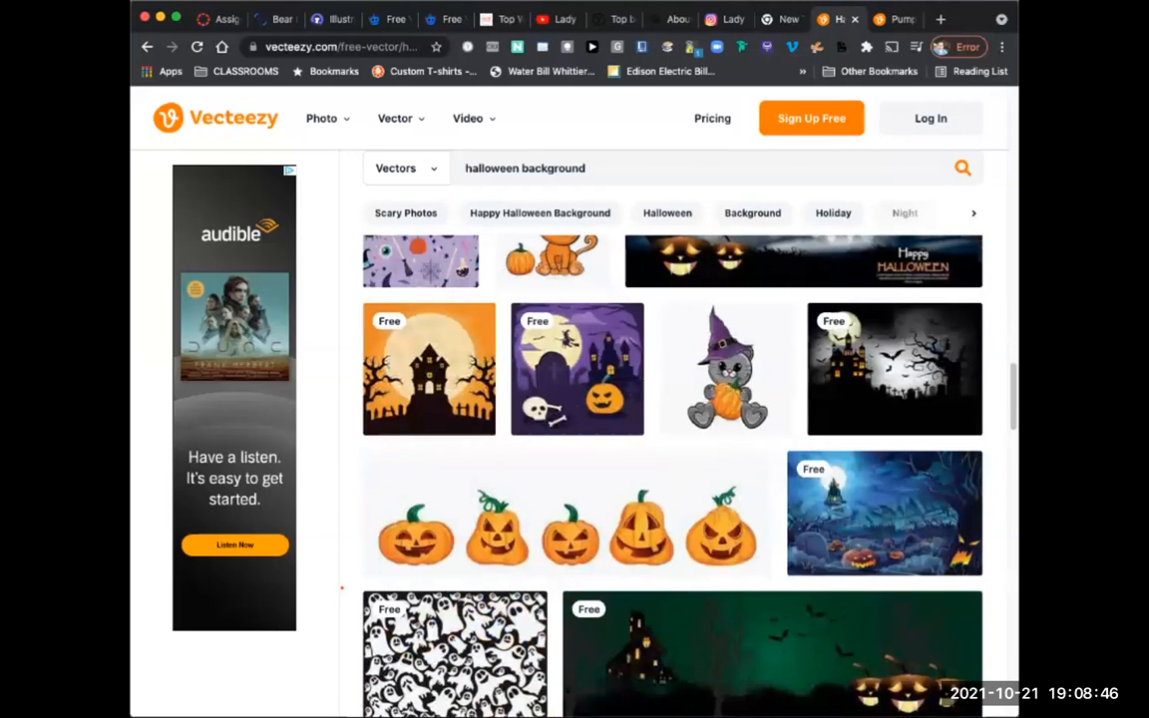
{"action": "scroll", "coordinate": [341, 588], "scroll_direction": "down", "scroll_amount": 1}
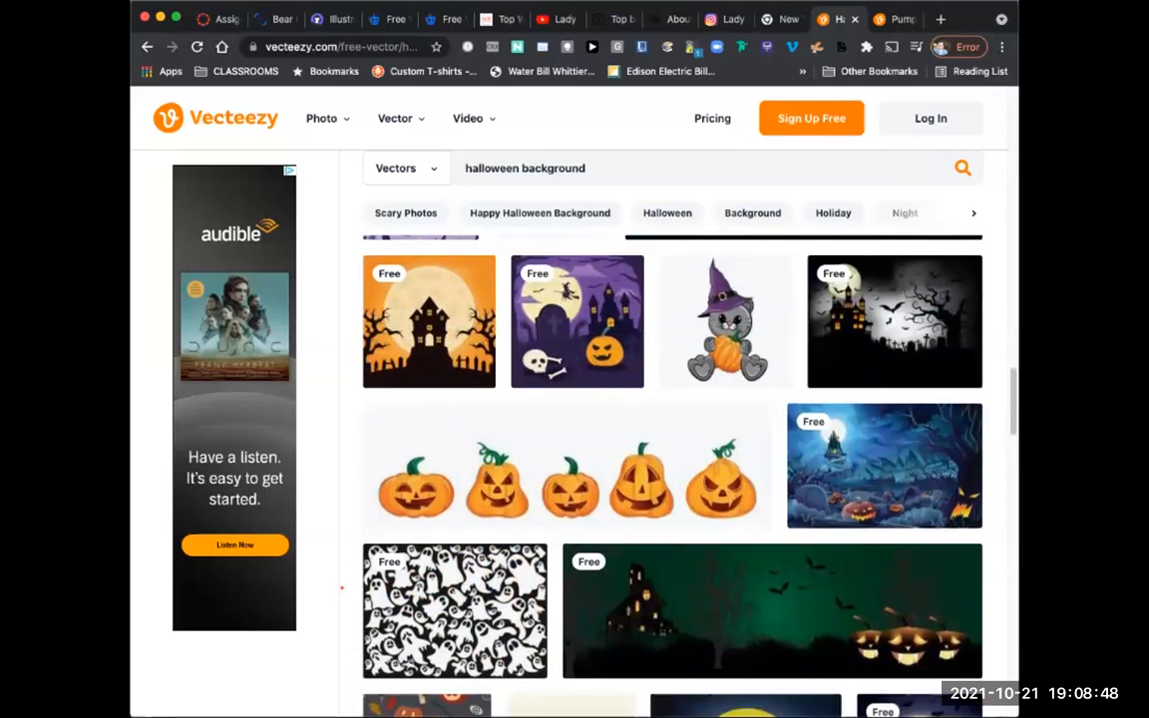
Step: Look through the remaining Halloween background vectors down to the end of the first results page
{"action": "scroll", "coordinate": [341, 588], "scroll_direction": "down", "scroll_amount": 2}
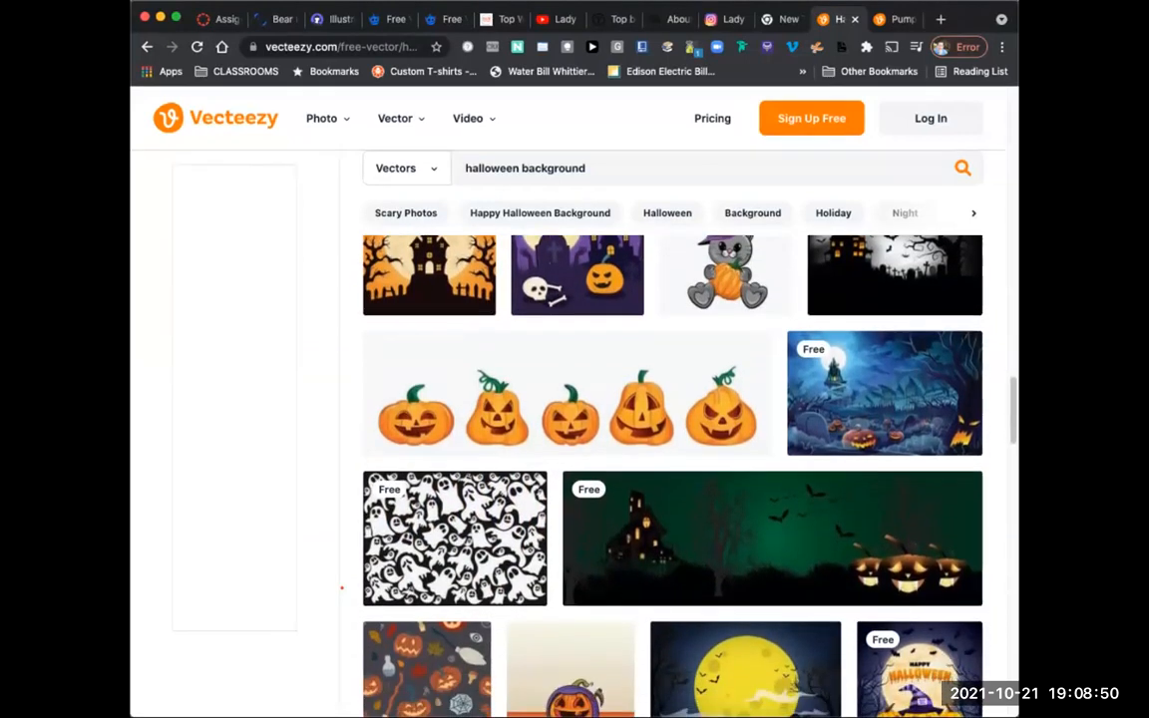
{"action": "scroll", "coordinate": [341, 588], "scroll_direction": "down", "scroll_amount": 5}
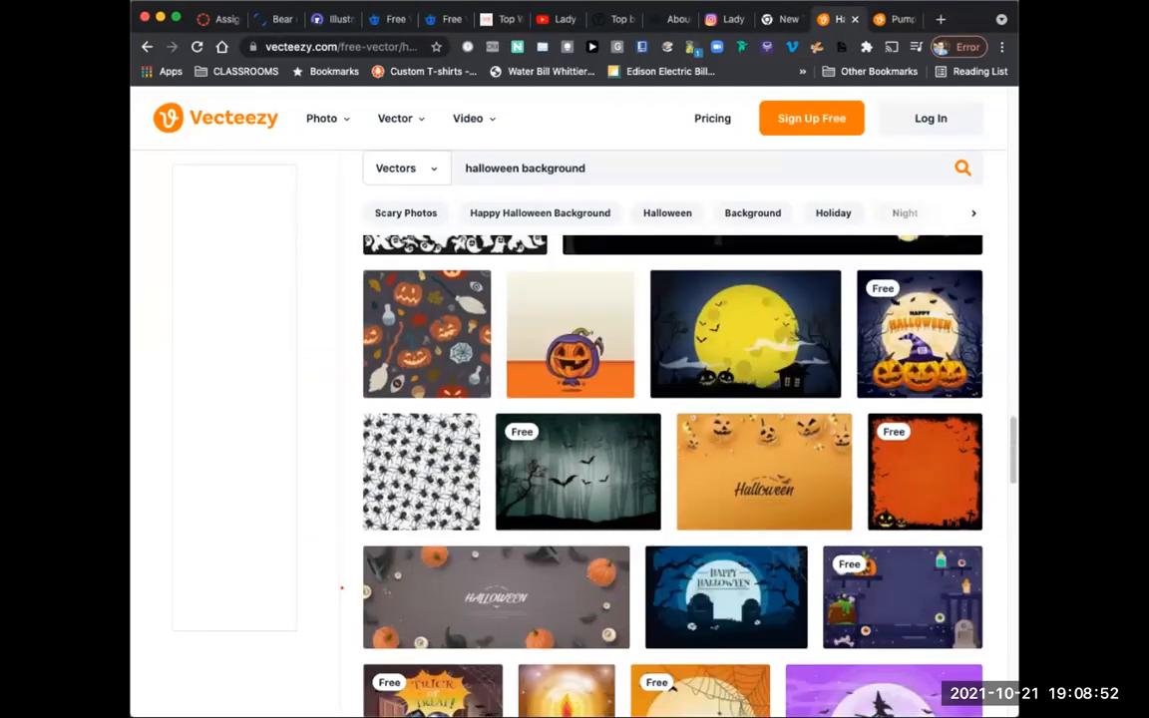
{"action": "scroll", "coordinate": [341, 588], "scroll_direction": "down", "scroll_amount": 2}
{"action": "scroll", "coordinate": [341, 588], "scroll_direction": "down", "scroll_amount": 5}
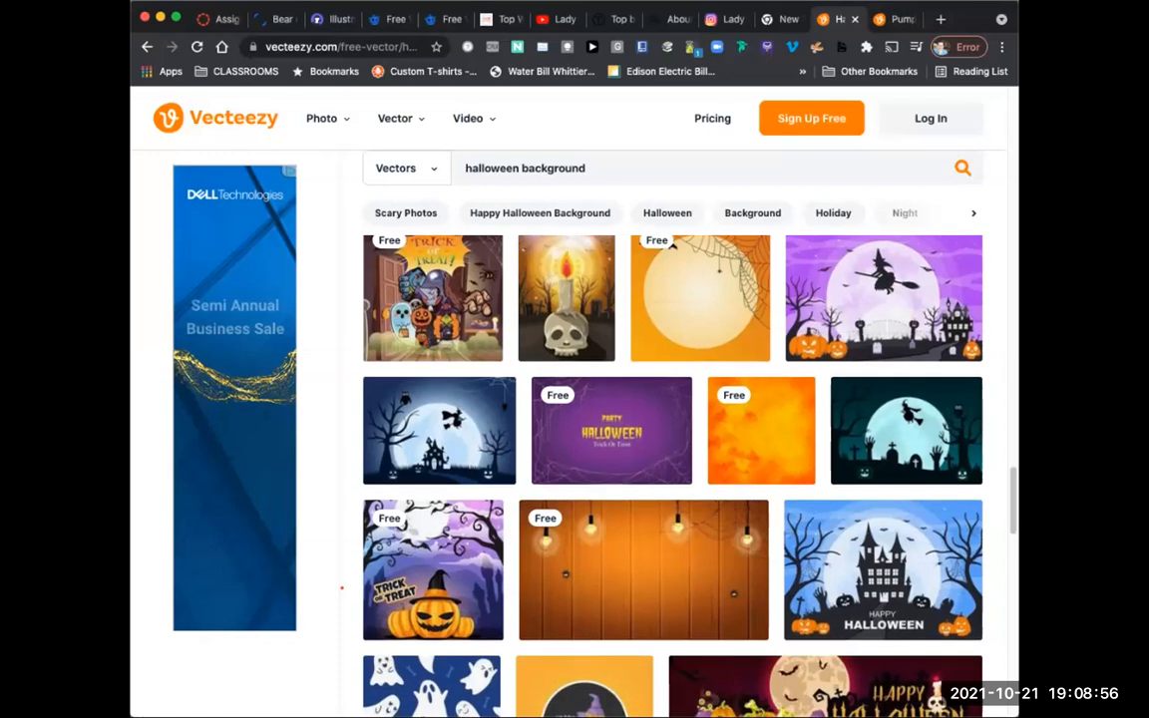
{"action": "scroll", "coordinate": [341, 588], "scroll_direction": "up", "scroll_amount": 1}
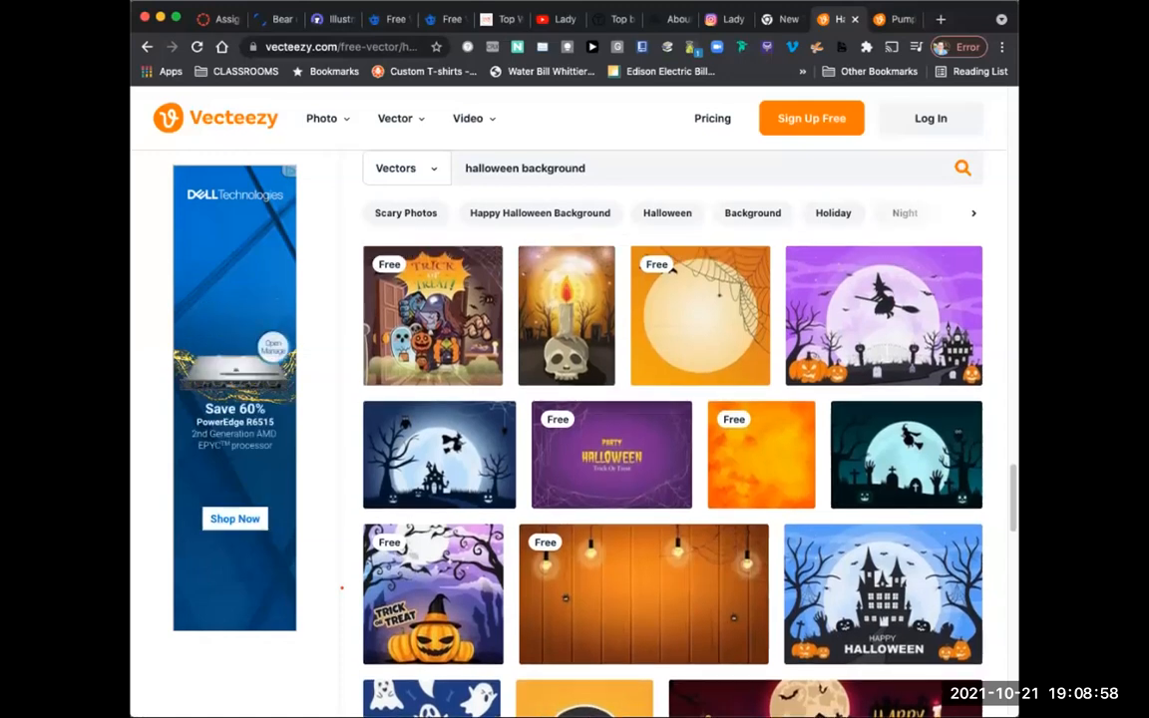
{"action": "scroll", "coordinate": [341, 588], "scroll_direction": "down", "scroll_amount": 10}
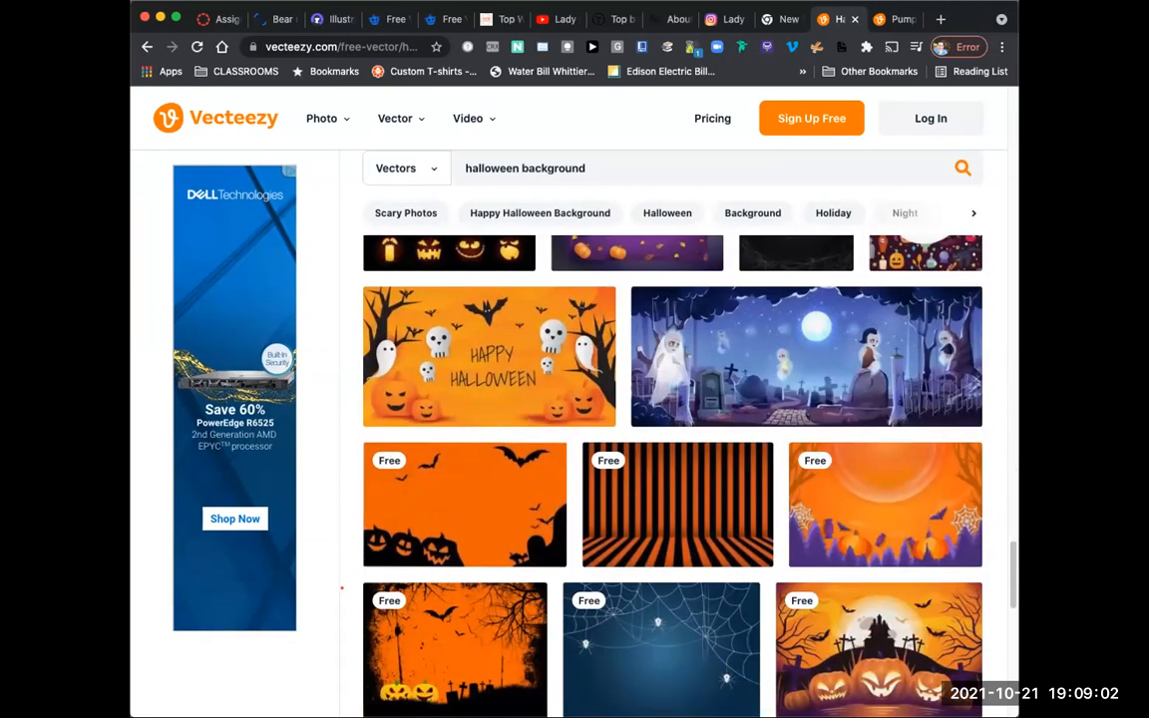
{"action": "scroll", "coordinate": [341, 588], "scroll_direction": "down", "scroll_amount": 4}
{"action": "scroll", "coordinate": [341, 588], "scroll_direction": "down", "scroll_amount": 4}
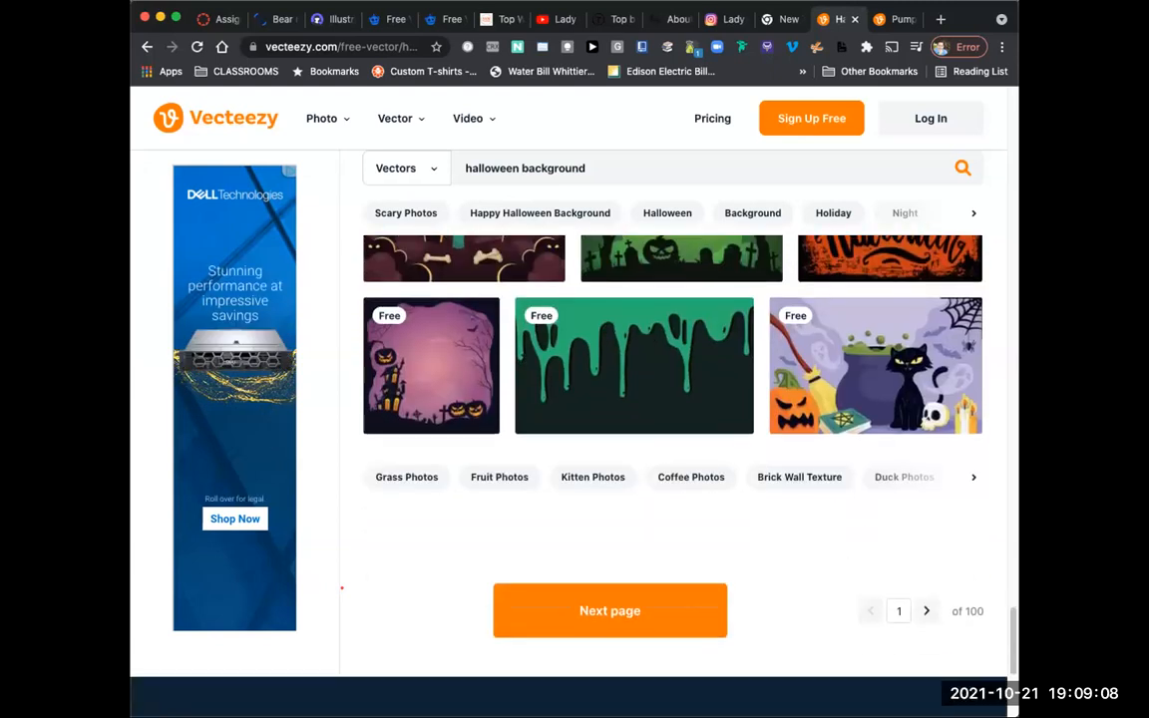
Step: Go to page 2 of the Halloween background results and look through its vectors for free artwork
{"action": "left_click", "coordinate": [609, 610]}
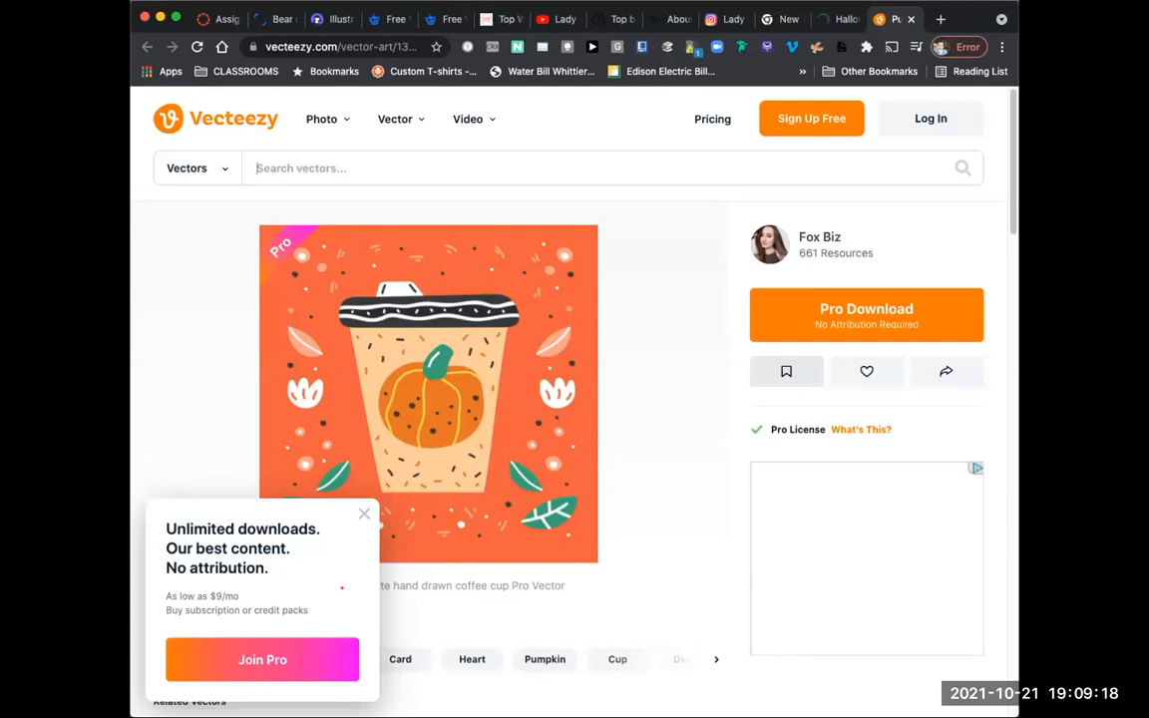
{"action": "key", "text": "ctrl+shift+Tab"}
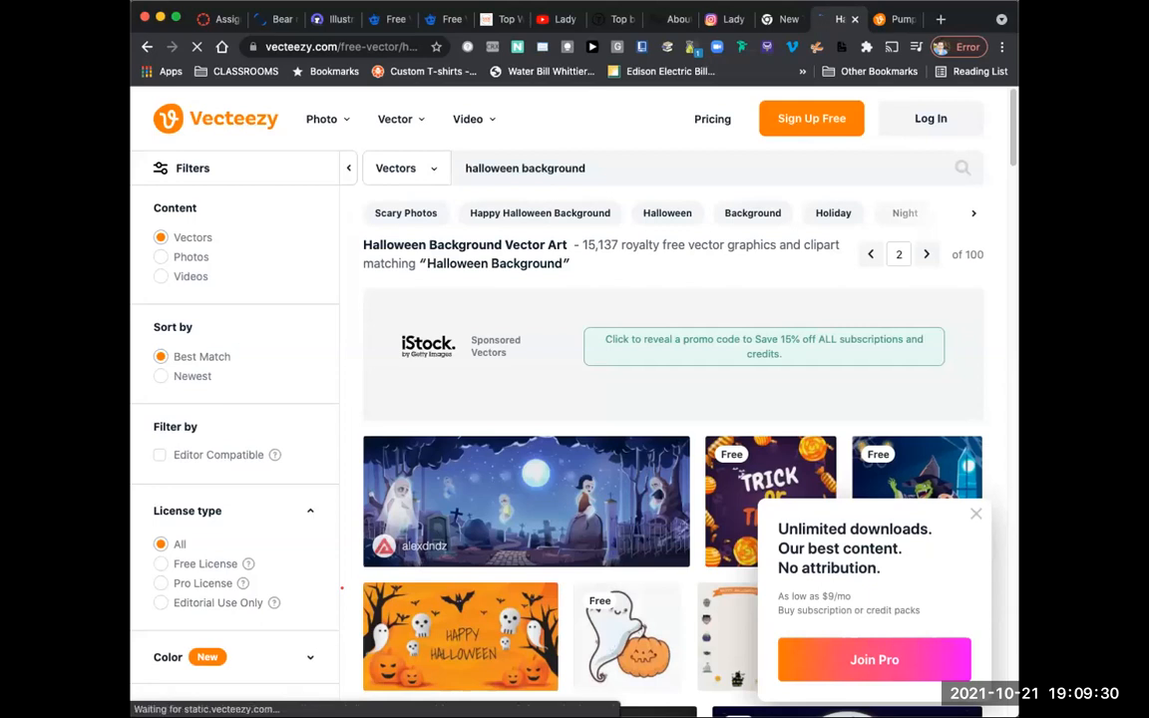
{"action": "scroll", "coordinate": [479, 589], "scroll_direction": "down", "scroll_amount": 4}
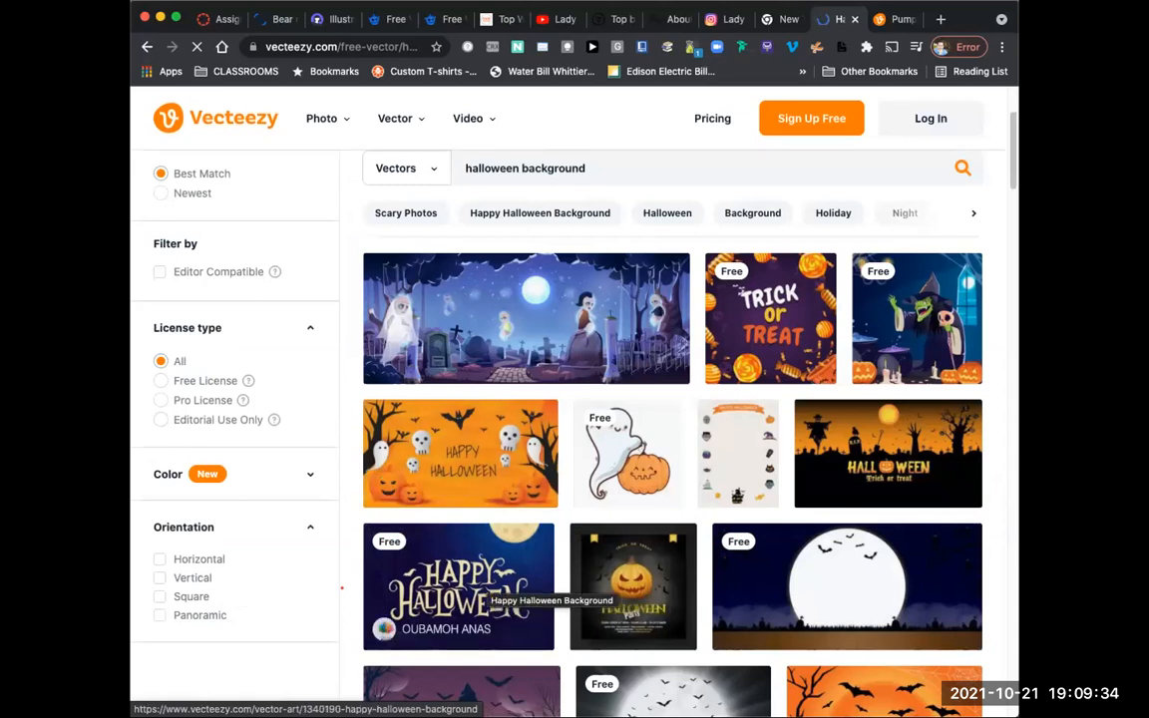
{"action": "scroll", "coordinate": [489, 589], "scroll_direction": "down", "scroll_amount": 2}
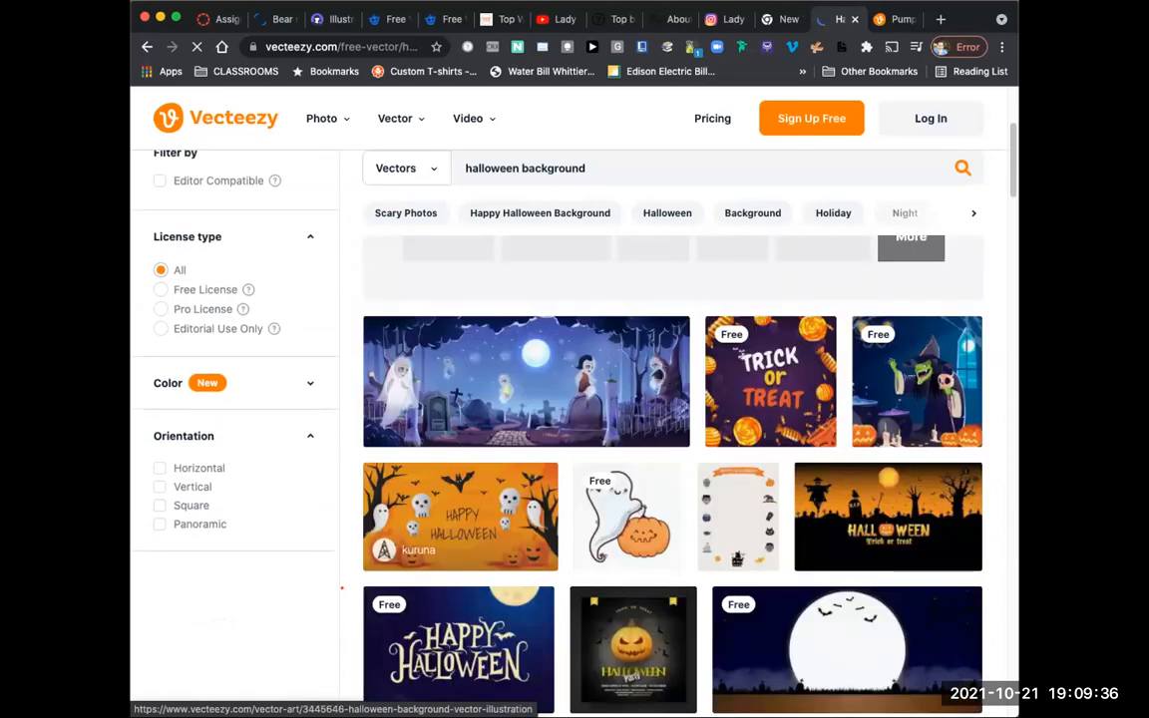
{"action": "scroll", "coordinate": [628, 478], "scroll_direction": "down", "scroll_amount": 1}
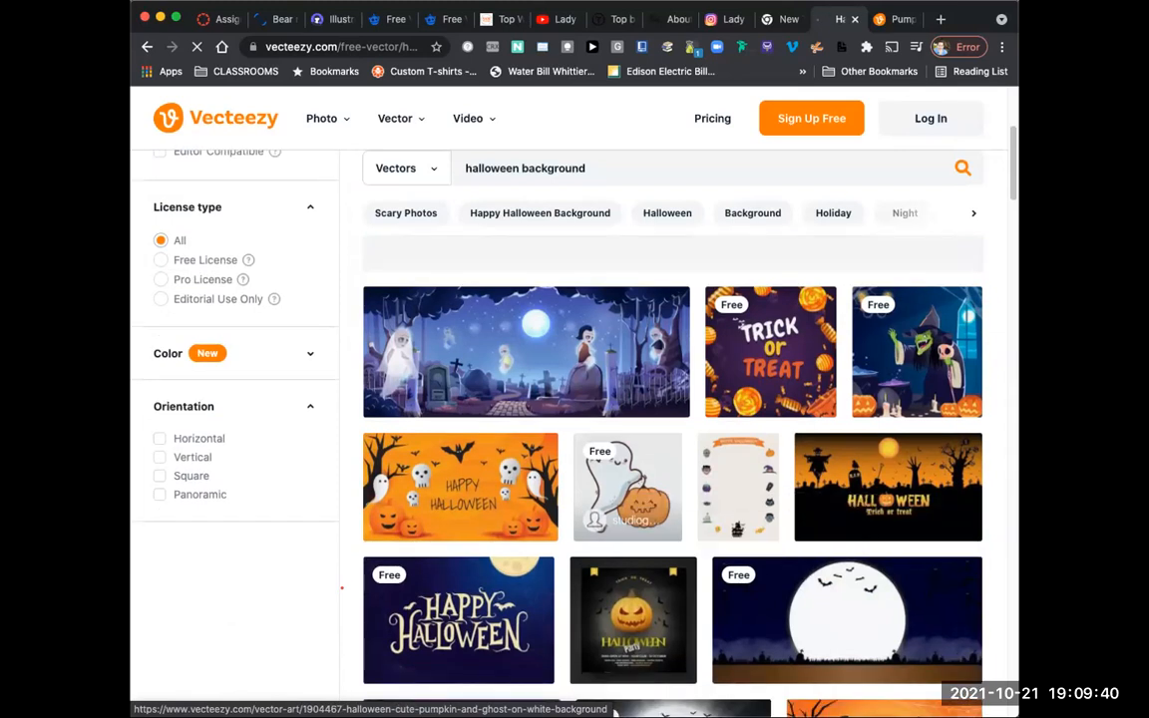
Step: Download the free cute ghost and pumpkin vector under the Free License, and select its EPS file in the downloaded folder in Finder
{"action": "left_click", "coordinate": [628, 483]}
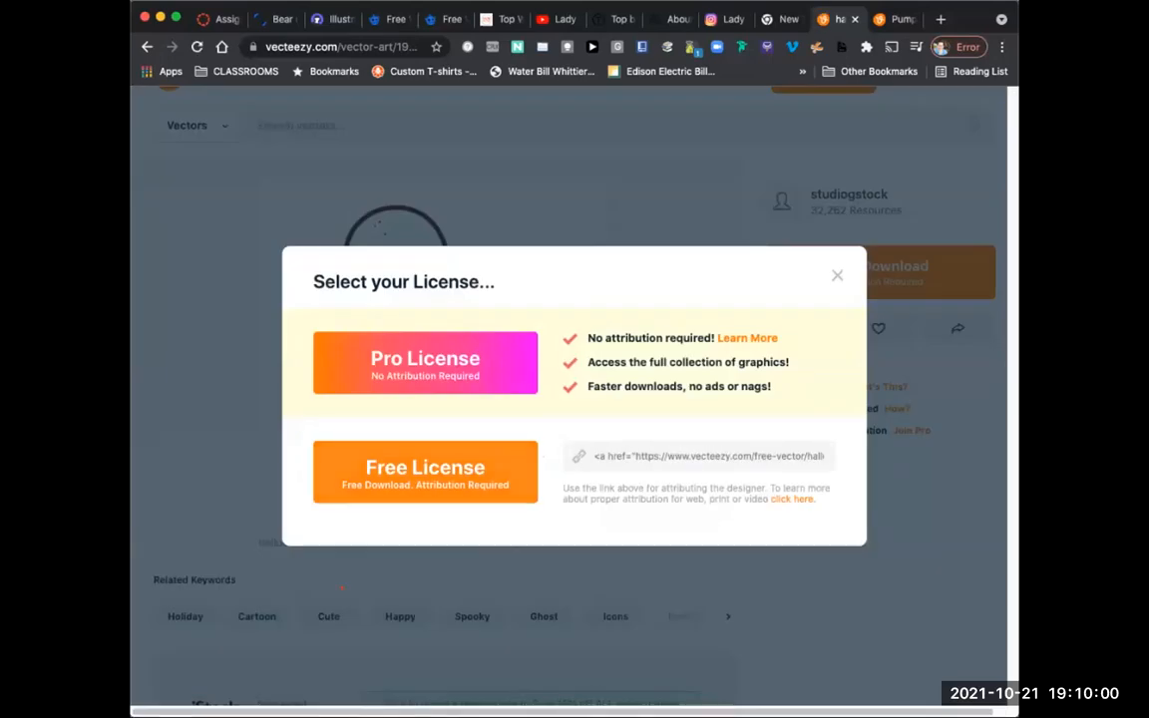
{"action": "left_click", "coordinate": [425, 471]}
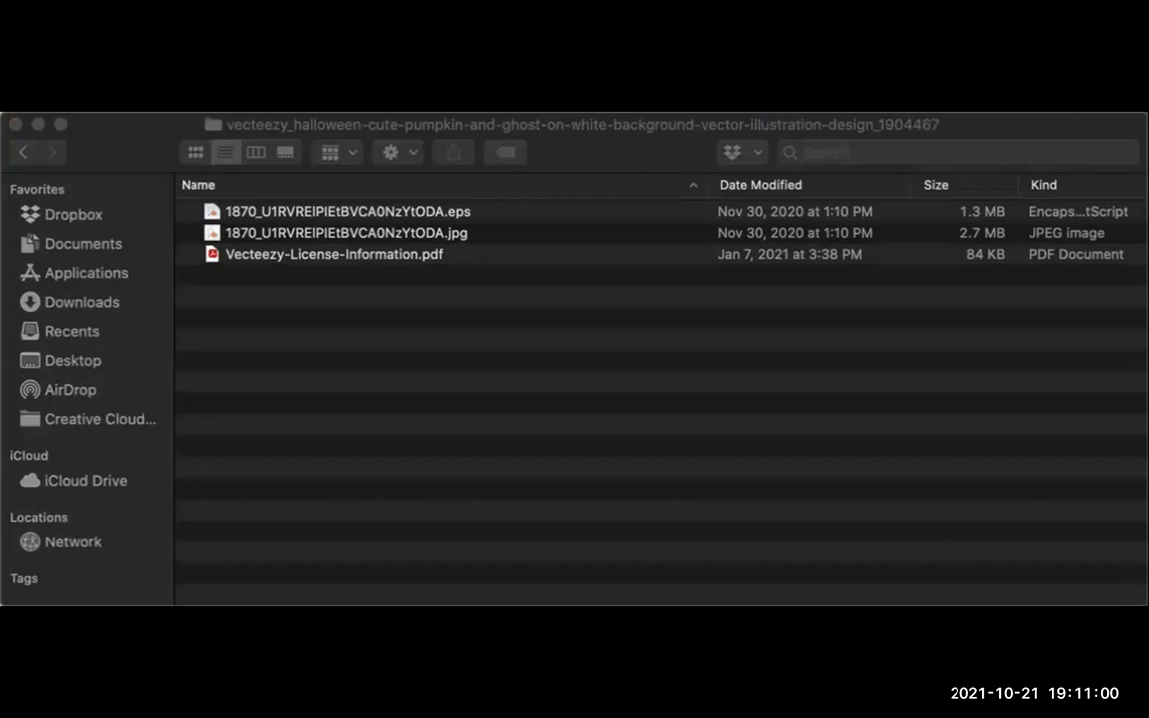
{"action": "key", "text": "super+Tab"}
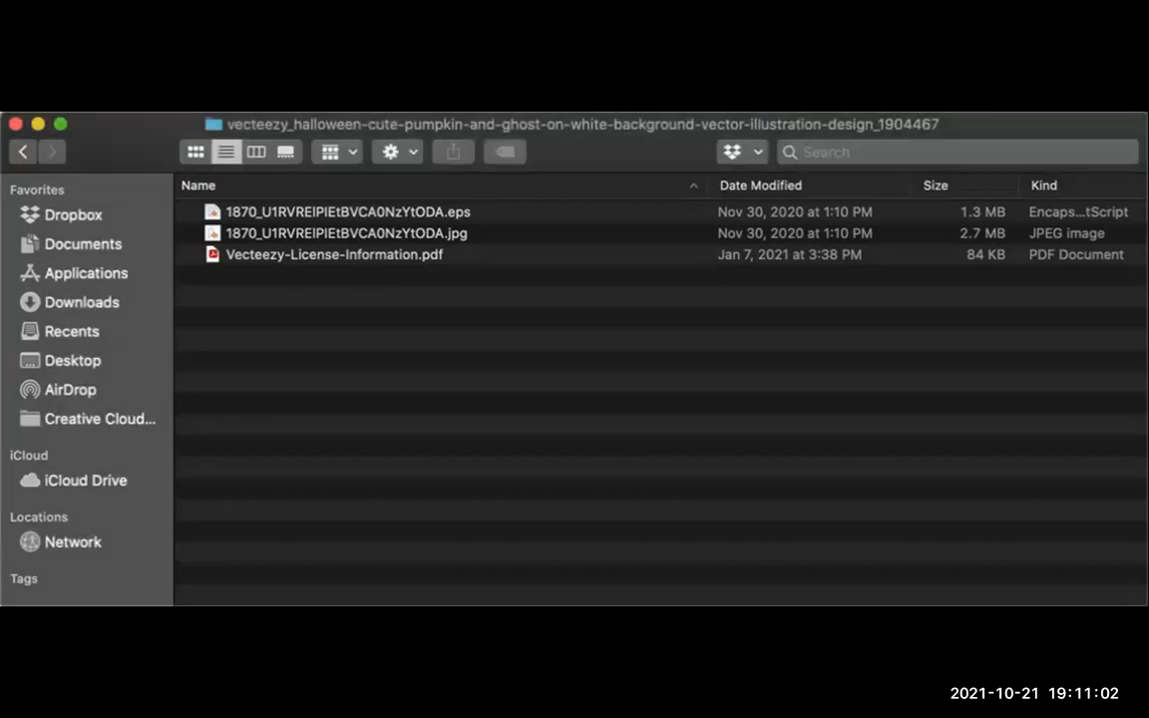
{"action": "left_click", "coordinate": [347, 212]}
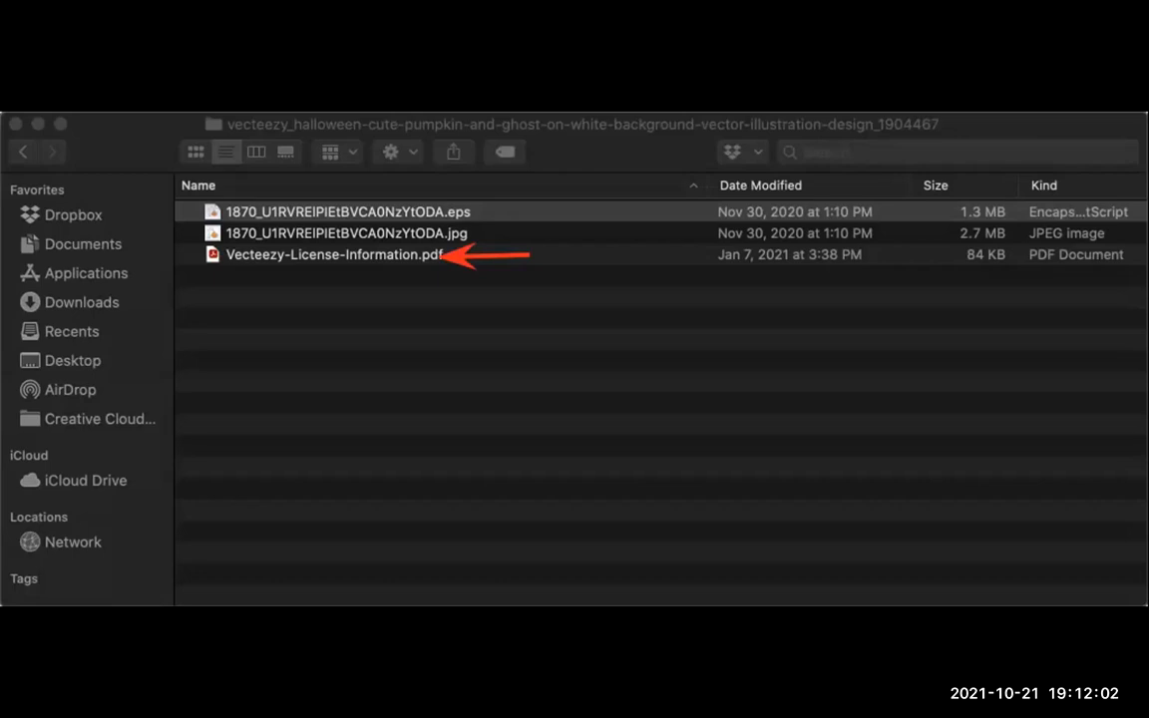
Step: Preview Vecteezy-License-Information.pdf and examine the license terms in its different language versions
{"action": "left_click", "coordinate": [334, 254]}
{"action": "key", "text": "space"}
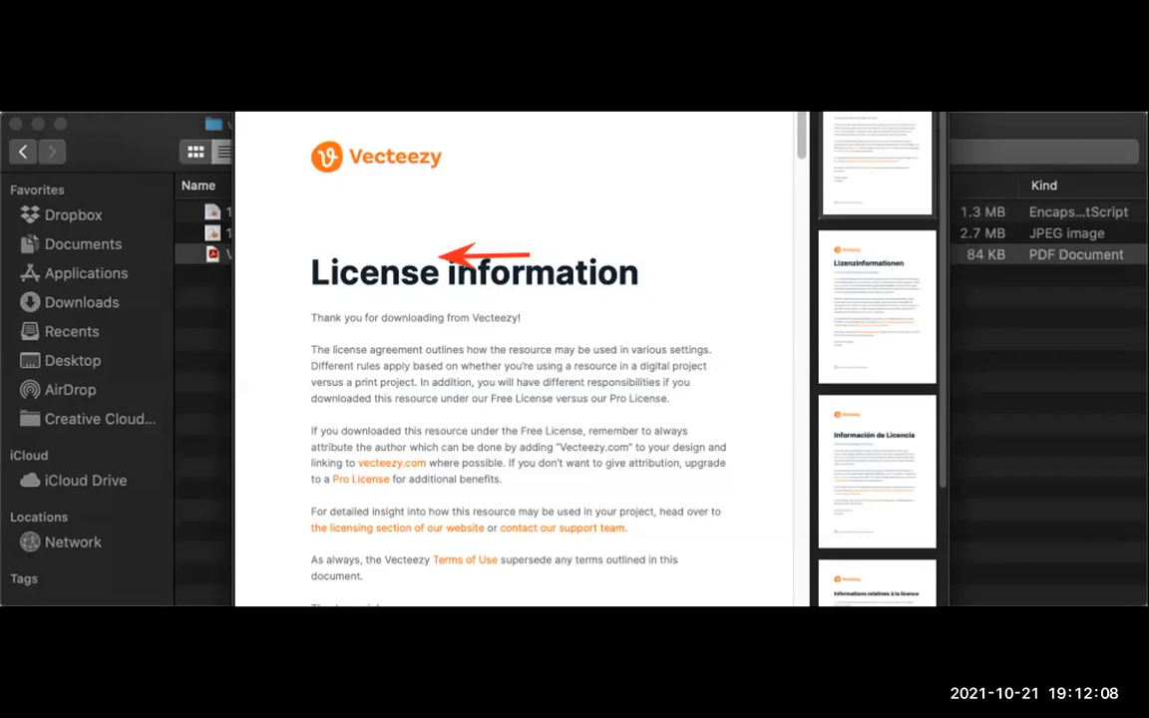
{"action": "key", "text": "Down"}
{"action": "key", "text": "Down"}
{"action": "key", "text": "Down"}
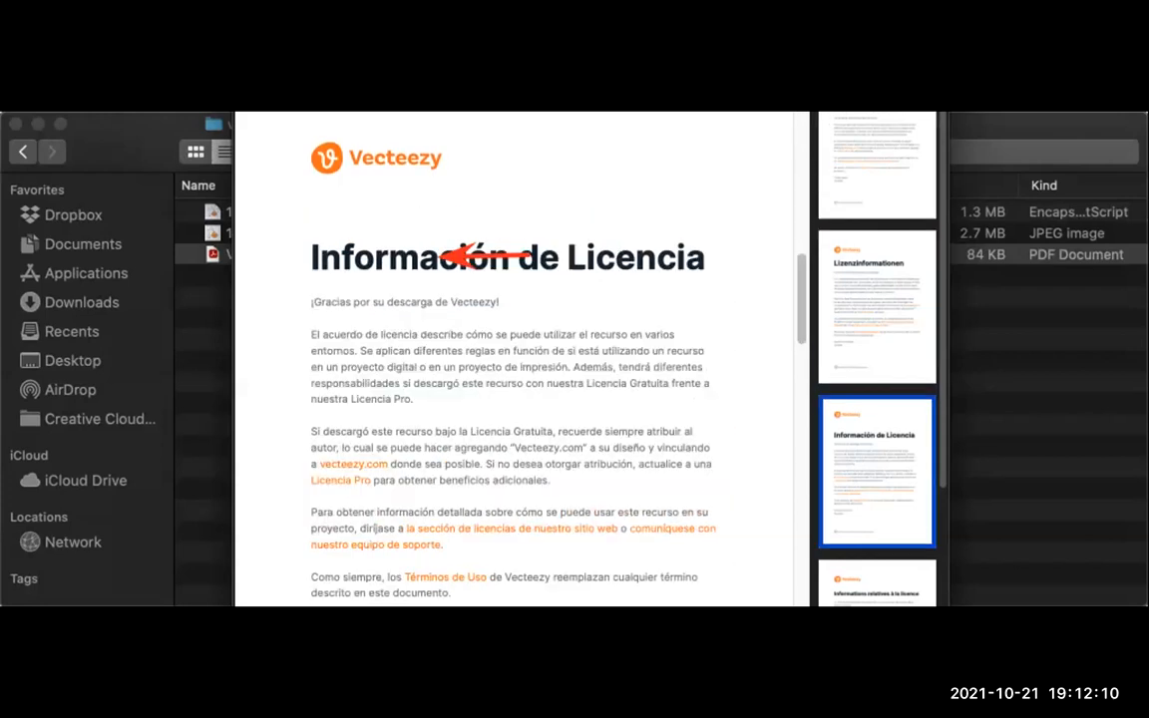
{"action": "key", "text": "Down"}
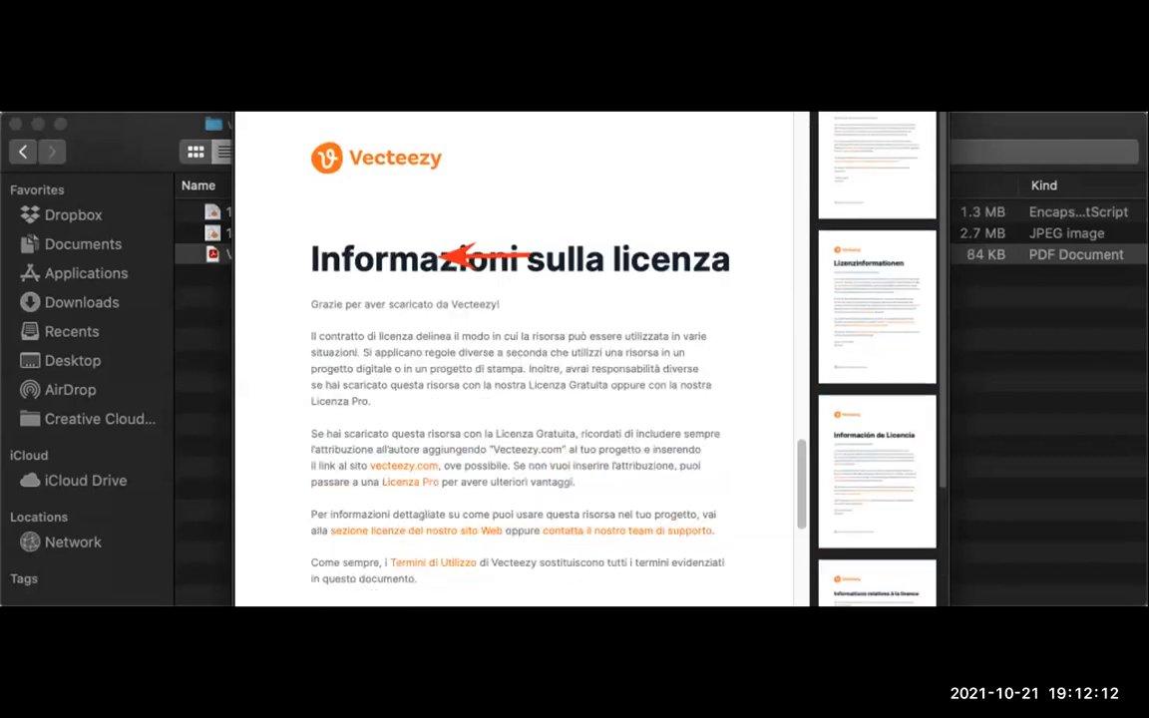
{"action": "key", "text": "Home"}
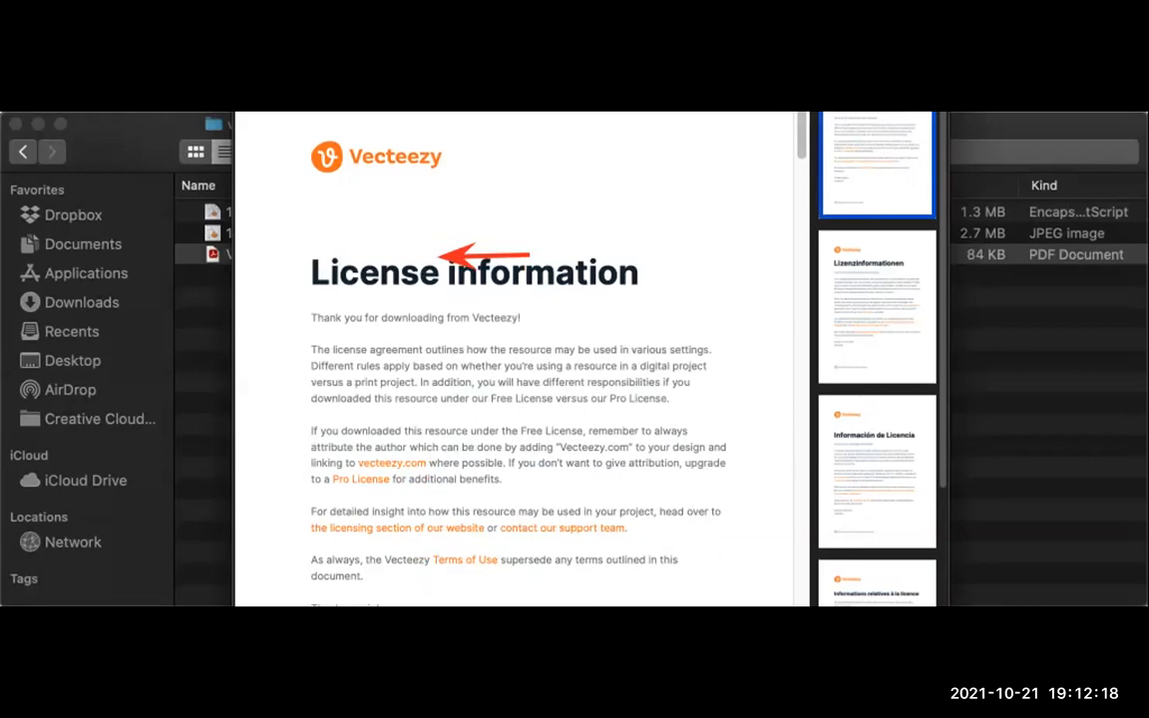
{"action": "key", "text": "space"}
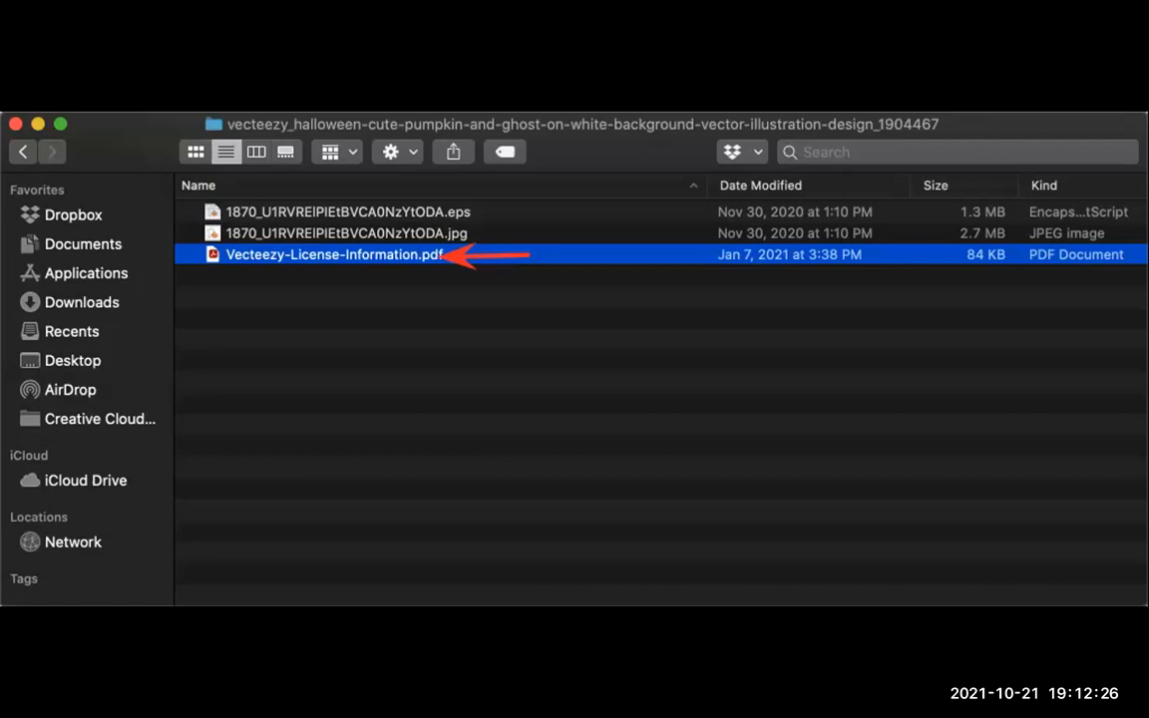
Step: Try to open the ghost and pumpkin EPS file from Finder with Adobe Illustrator 2021
{"action": "key", "text": "Up"}
{"action": "key", "text": "Up"}
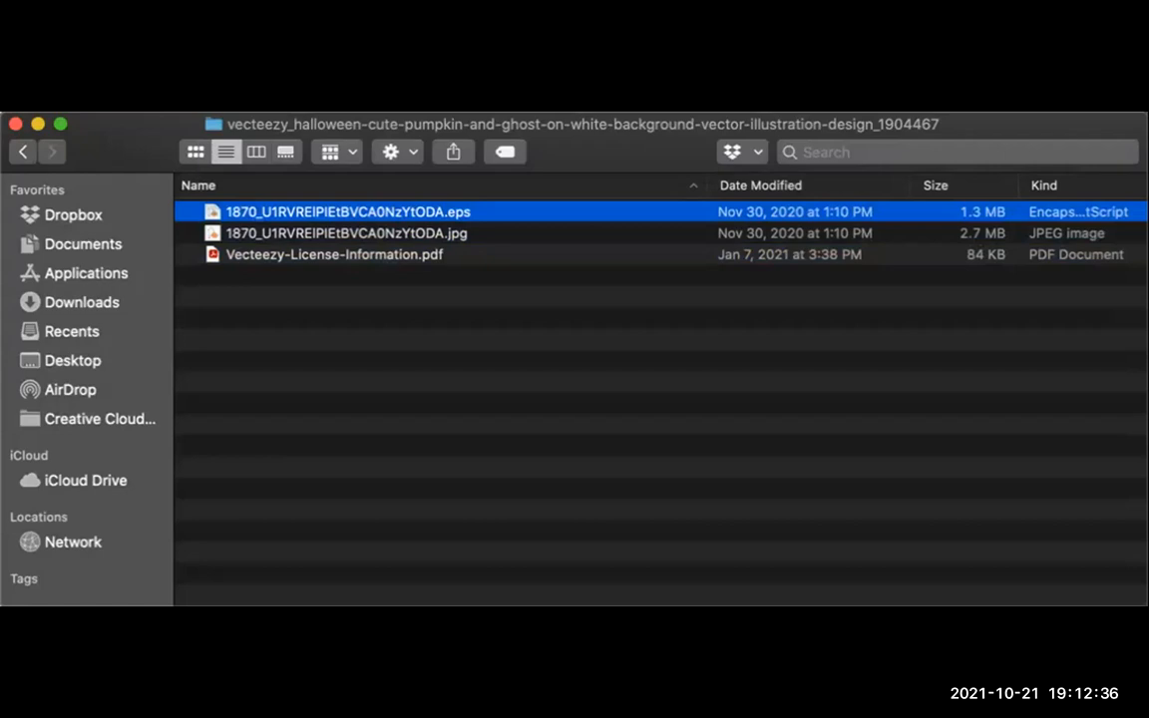
{"action": "right_click", "coordinate": [420, 211]}
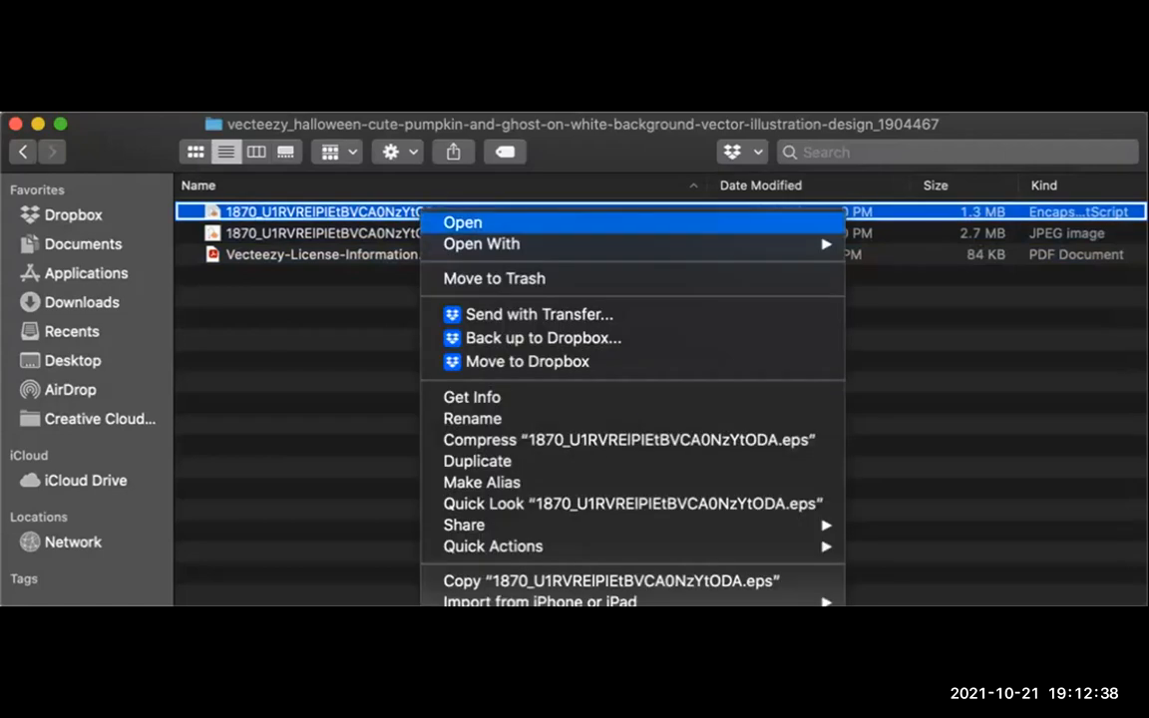
{"action": "mouse_move", "coordinate": [482, 244]}
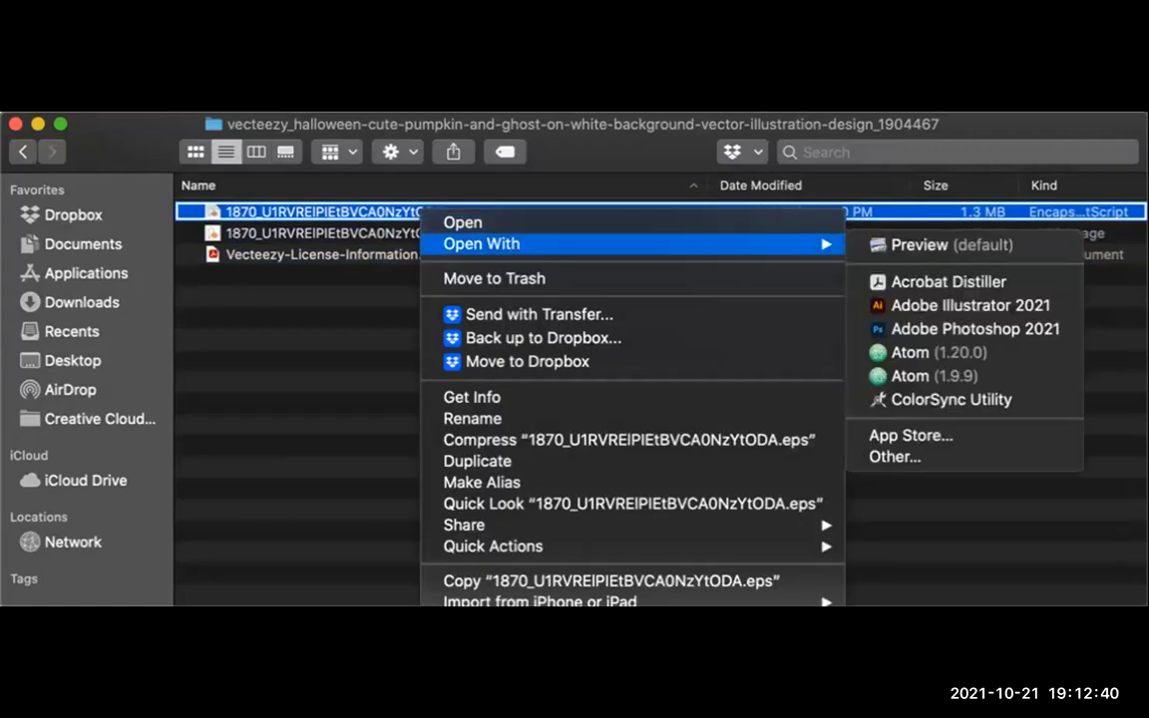
{"action": "left_click", "coordinate": [969, 305]}
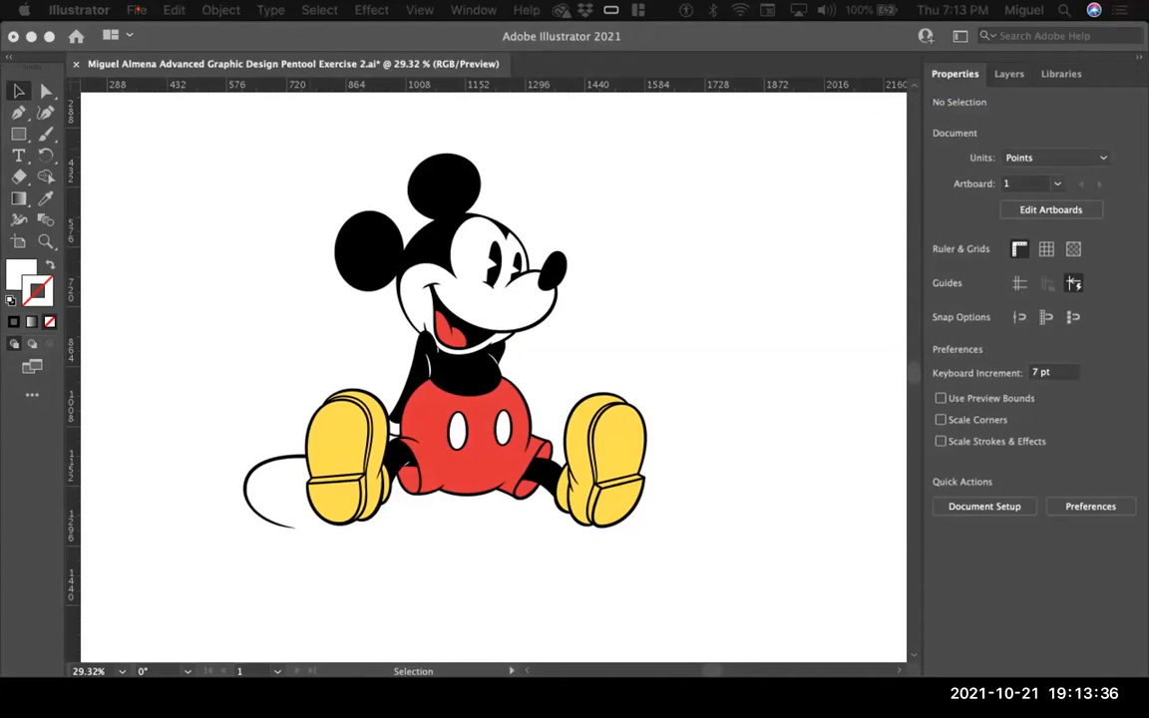
Step: In Illustrator, open the EPS file from the vecteezy_halloween-cute-pumpkin folder in Downloads, retaining the 9-slice scaling option for symbols
{"action": "left_click", "coordinate": [137, 10]}
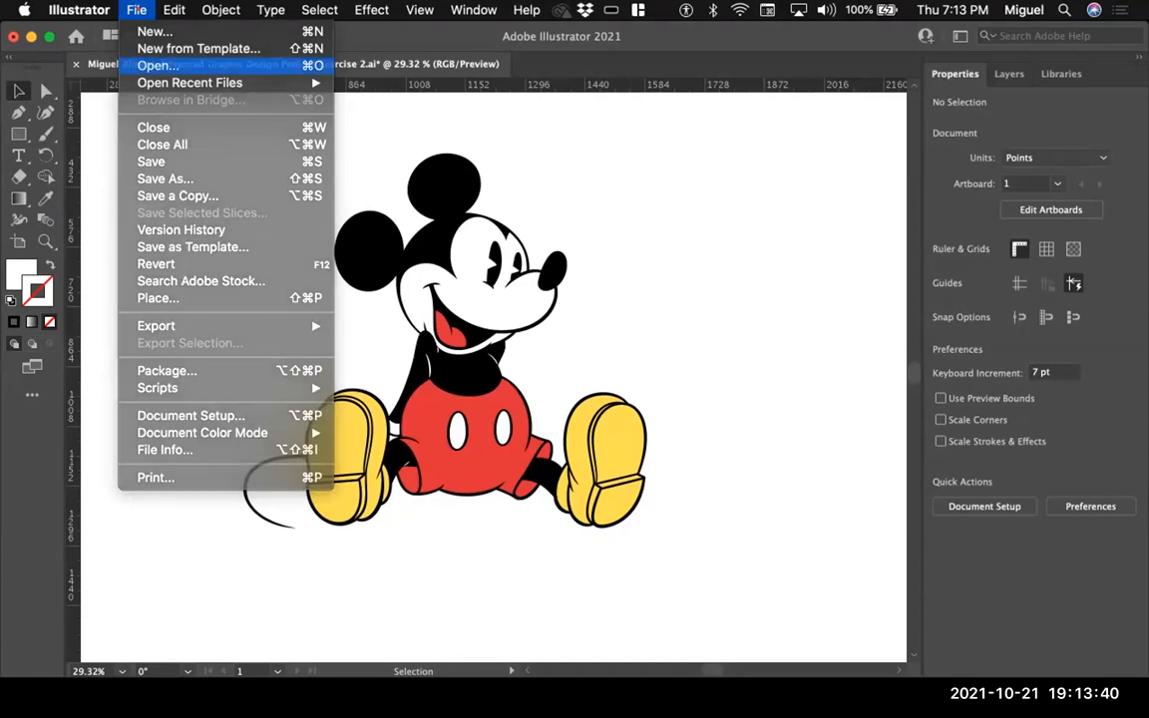
{"action": "left_click", "coordinate": [157, 64]}
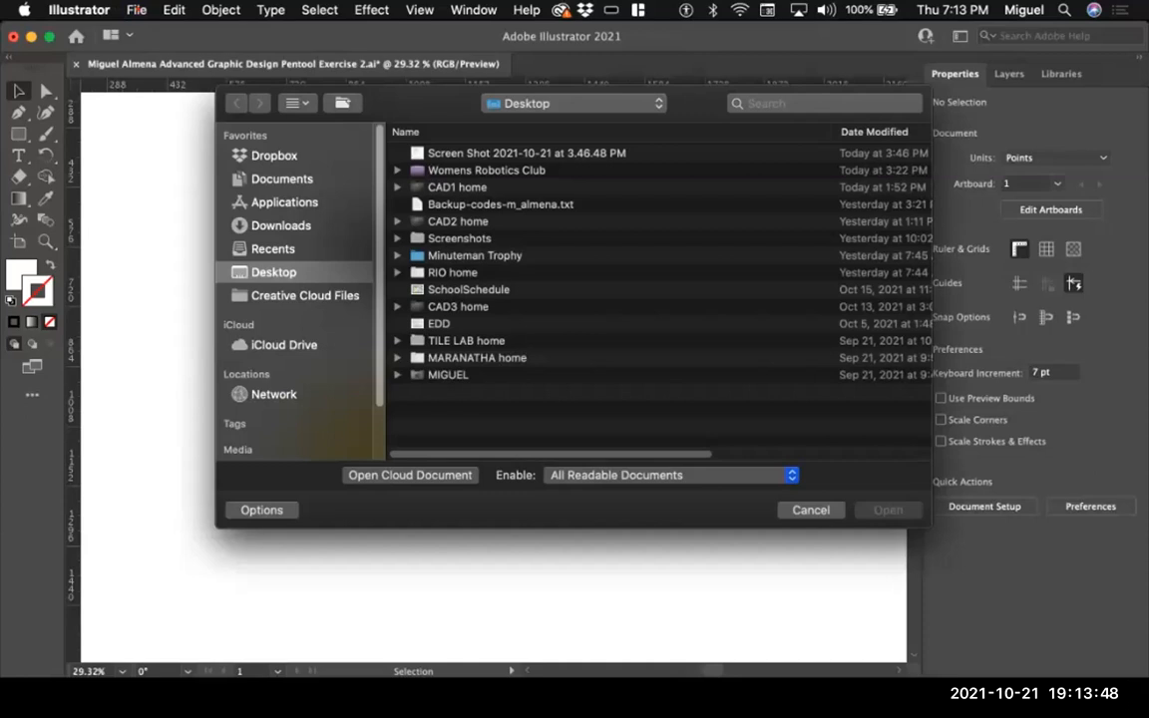
{"action": "left_click_drag", "start_coordinate": [422, 103], "coordinate": [362, 149]}
{"action": "left_click", "coordinate": [221, 271]}
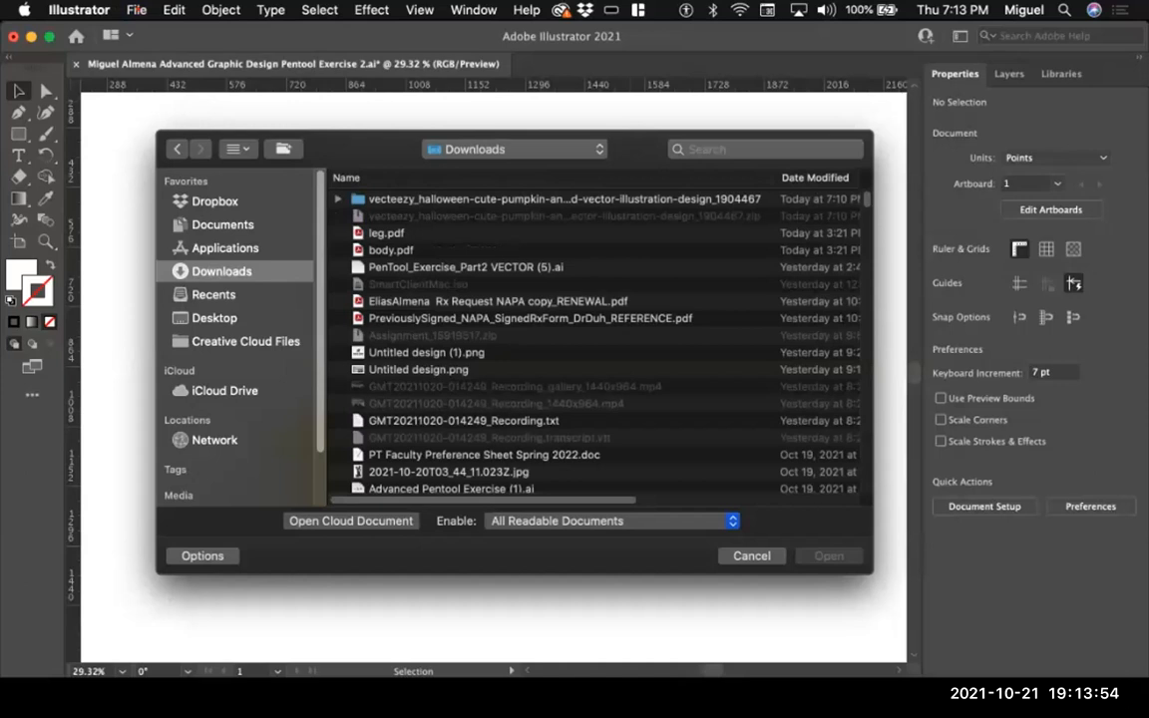
{"action": "left_click", "coordinate": [564, 199]}
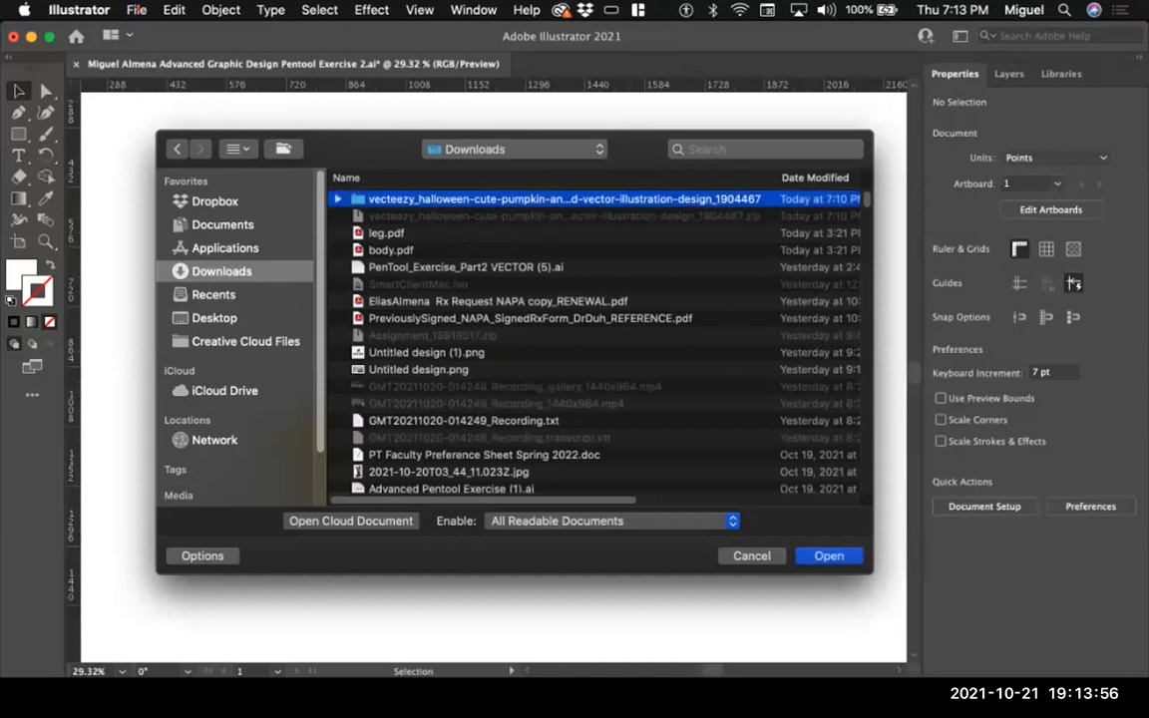
{"action": "key", "text": "Return"}
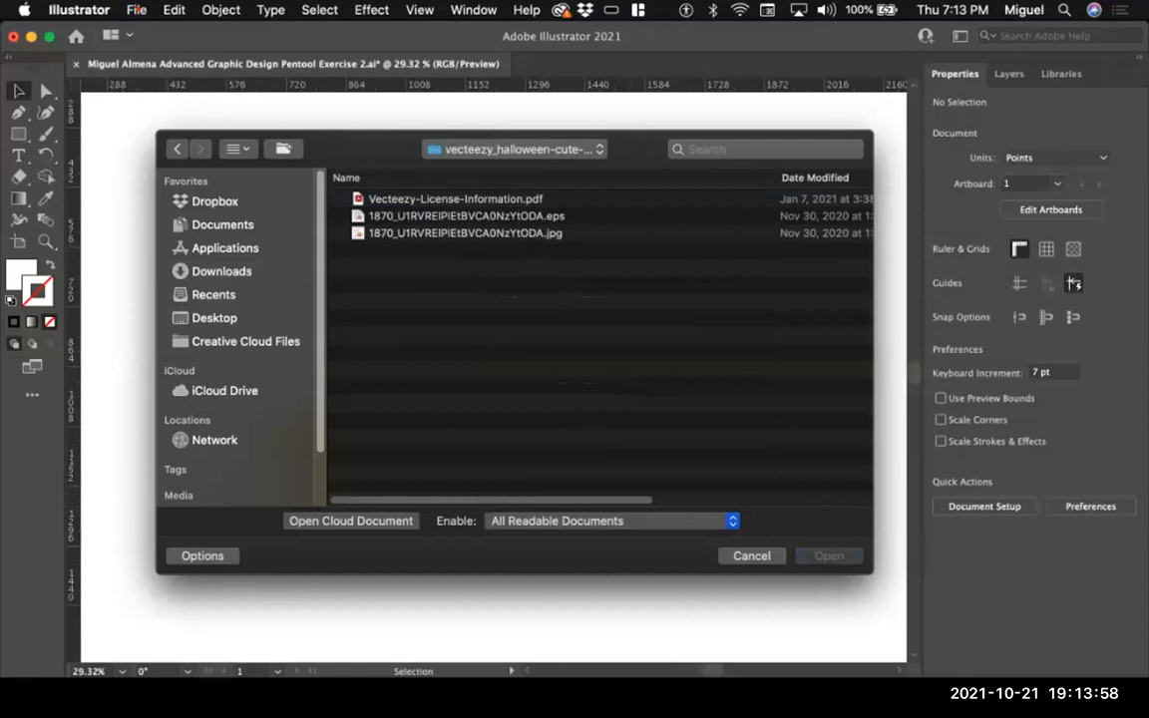
{"action": "left_click", "coordinate": [466, 216]}
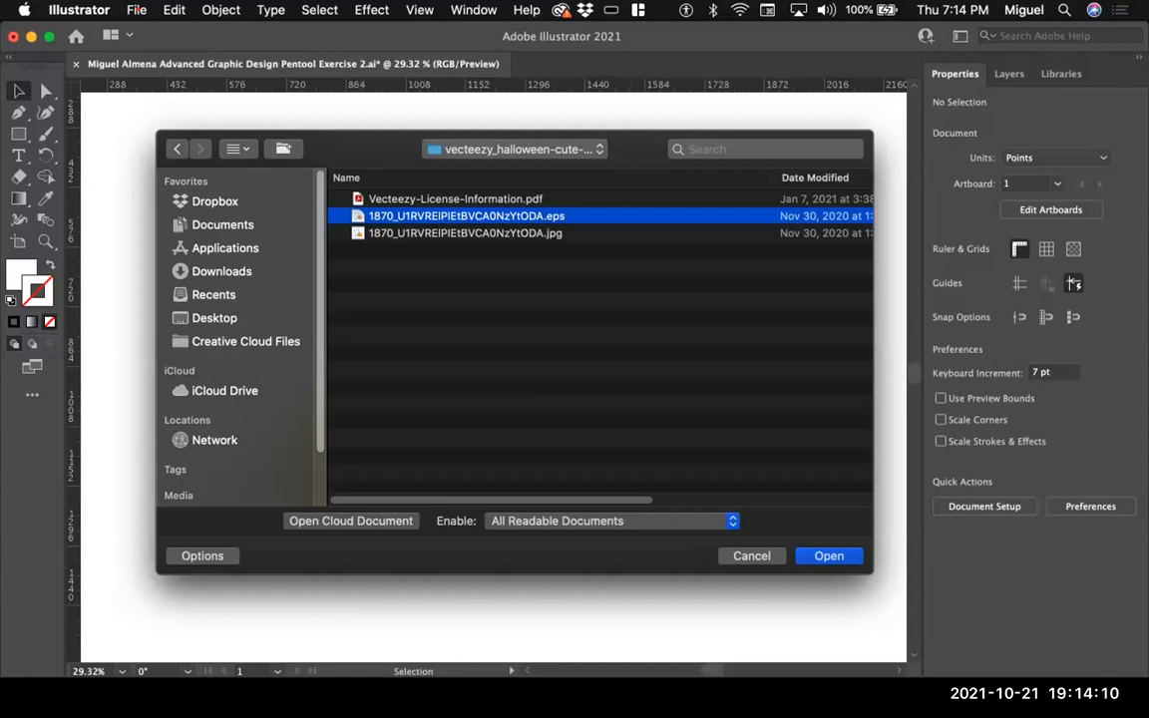
{"action": "key", "text": "Return"}
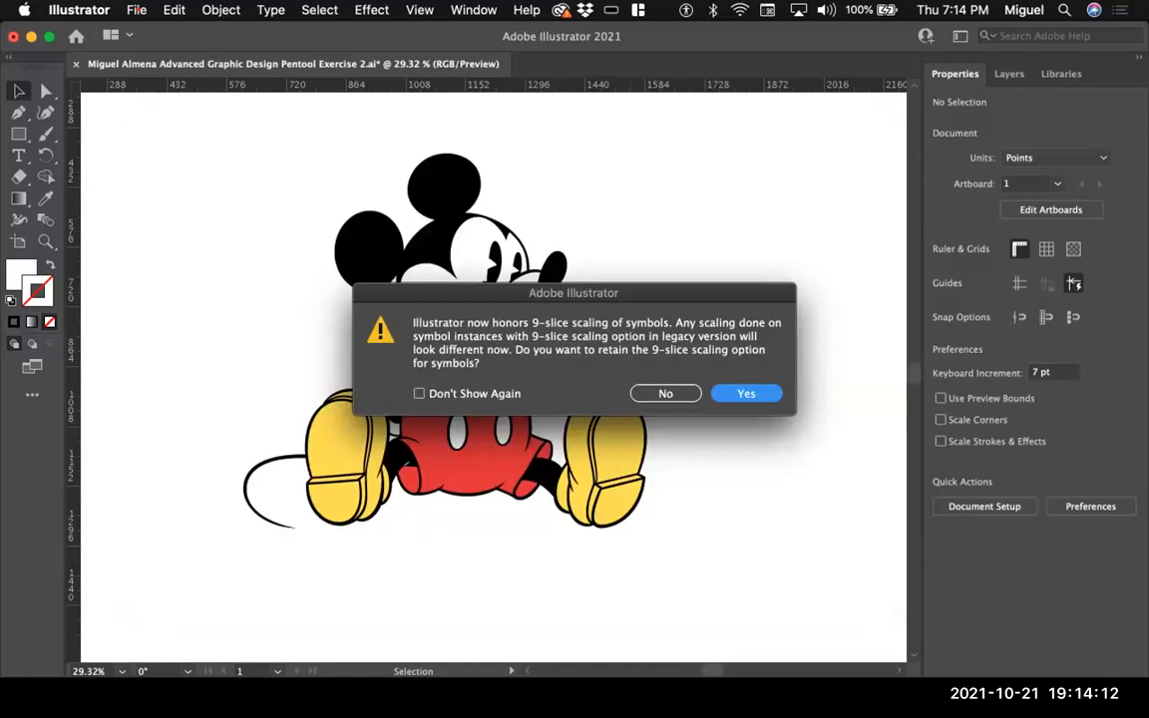
{"action": "key", "text": "Return"}
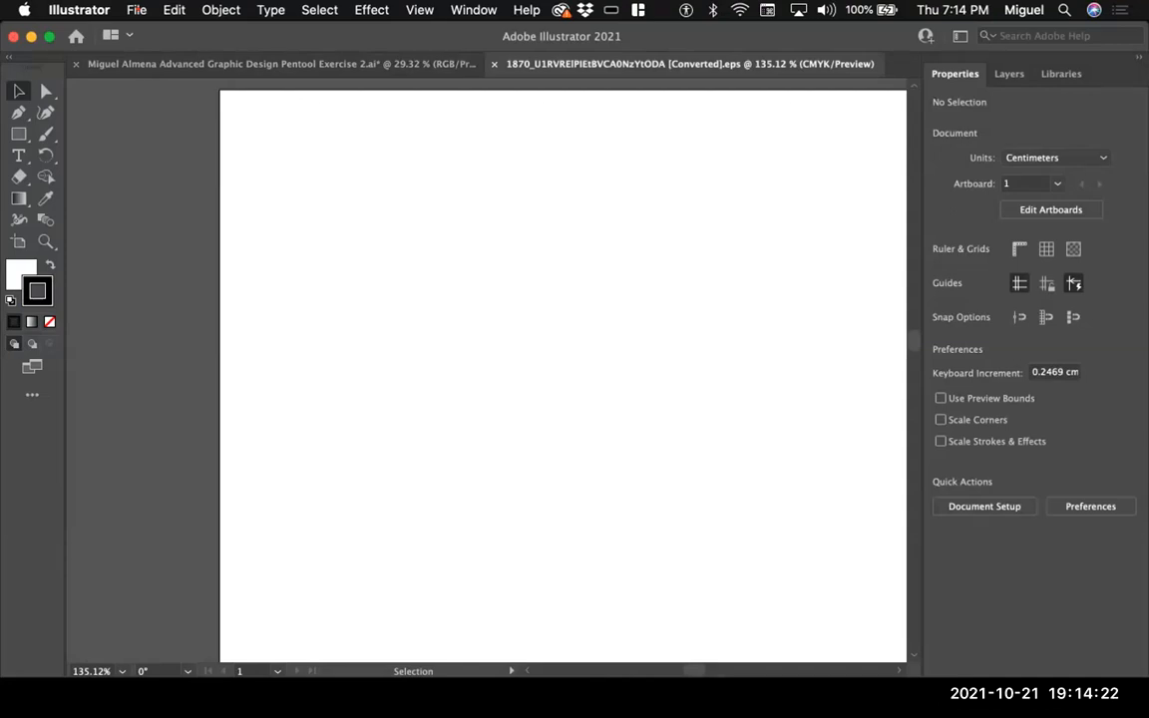
Step: Select the ghost's dark outline path in the ghost and pumpkin artwork
{"action": "scroll", "coordinate": [269, 160], "scroll_direction": "down", "scroll_amount": 3}
{"action": "scroll", "coordinate": [326, 174], "scroll_direction": "down", "scroll_amount": 1}
{"action": "scroll", "coordinate": [240, 80], "scroll_direction": "down", "scroll_amount": 1}
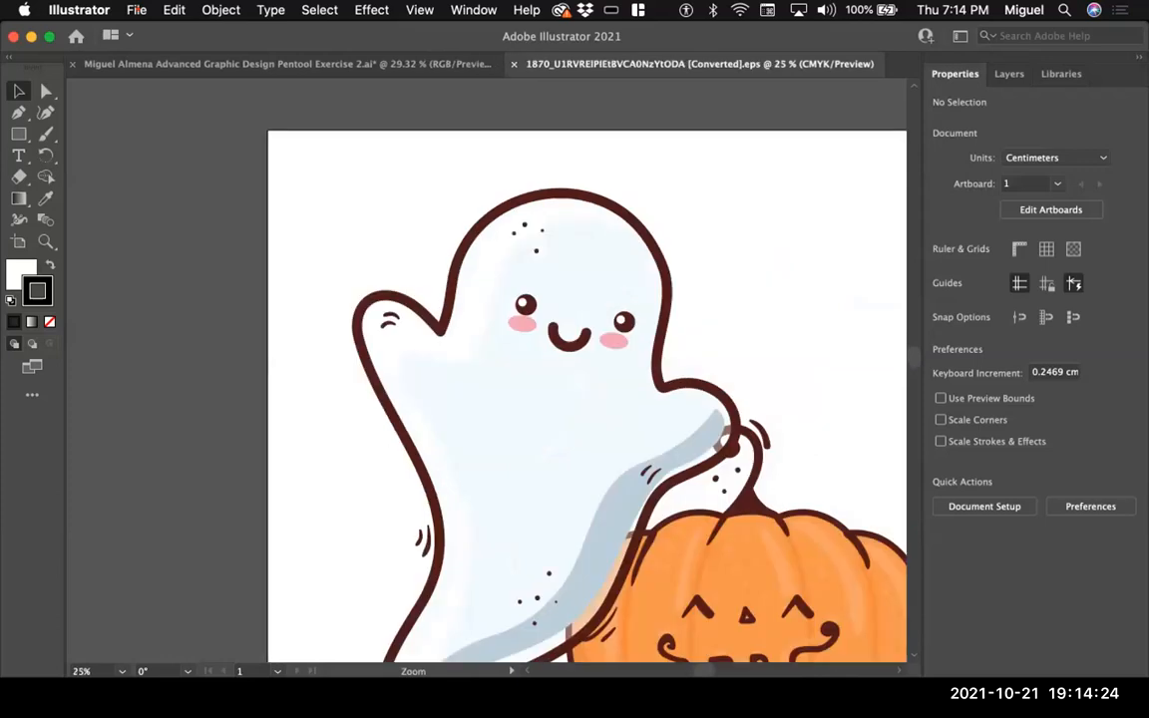
{"action": "left_click", "coordinate": [325, 175], "text": "alt+super"}
{"action": "left_click_drag", "start_coordinate": [325, 175], "coordinate": [263, 147]}
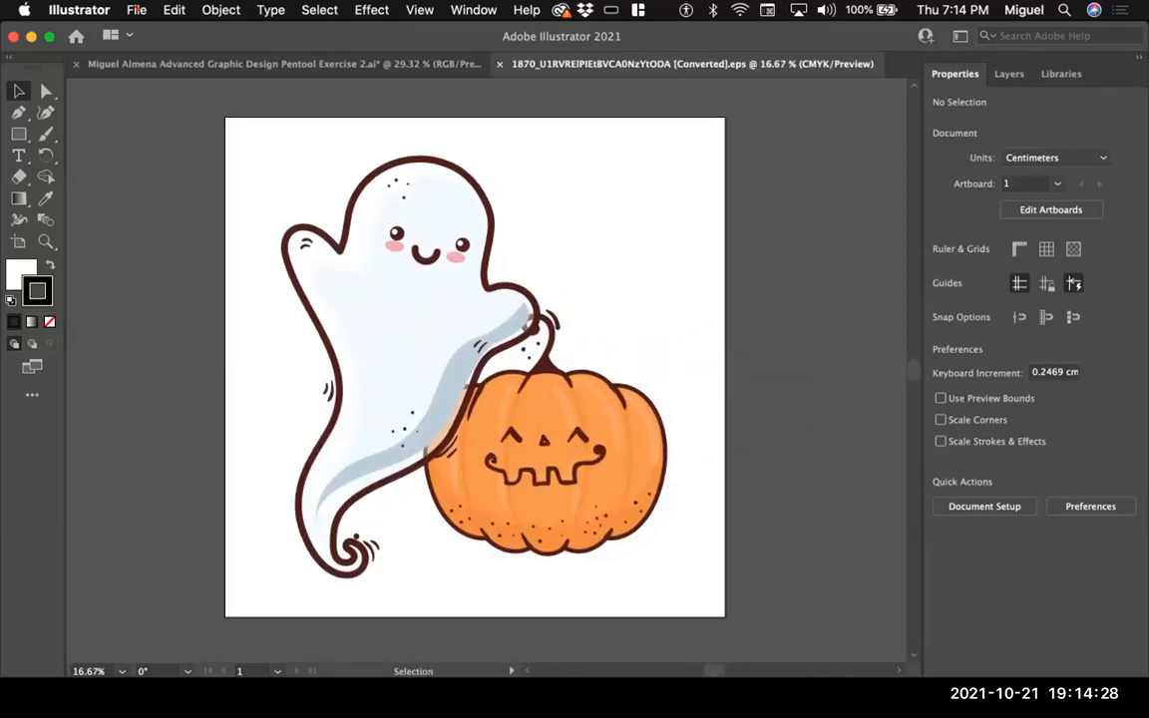
{"action": "left_click", "coordinate": [340, 250]}
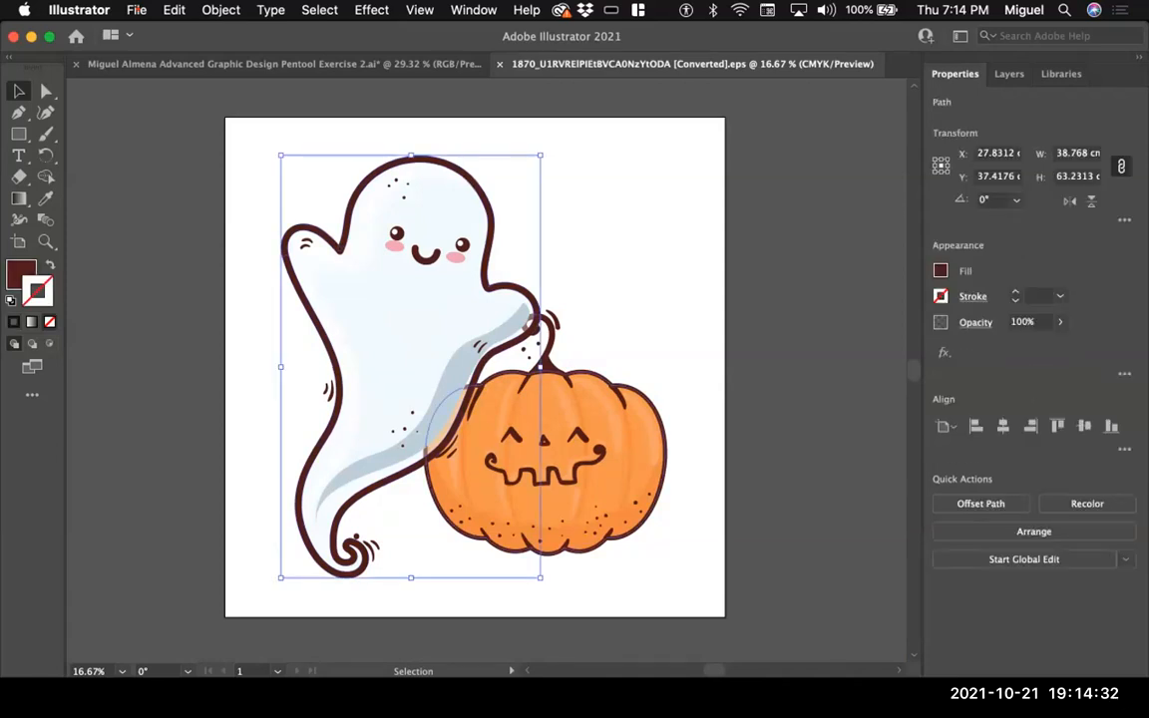
Step: Select the pumpkin's stem and highlight paths, display the artwork in Outline view, and clear the selection
{"action": "left_click", "coordinate": [564, 409]}
{"action": "left_click", "coordinate": [546, 363]}
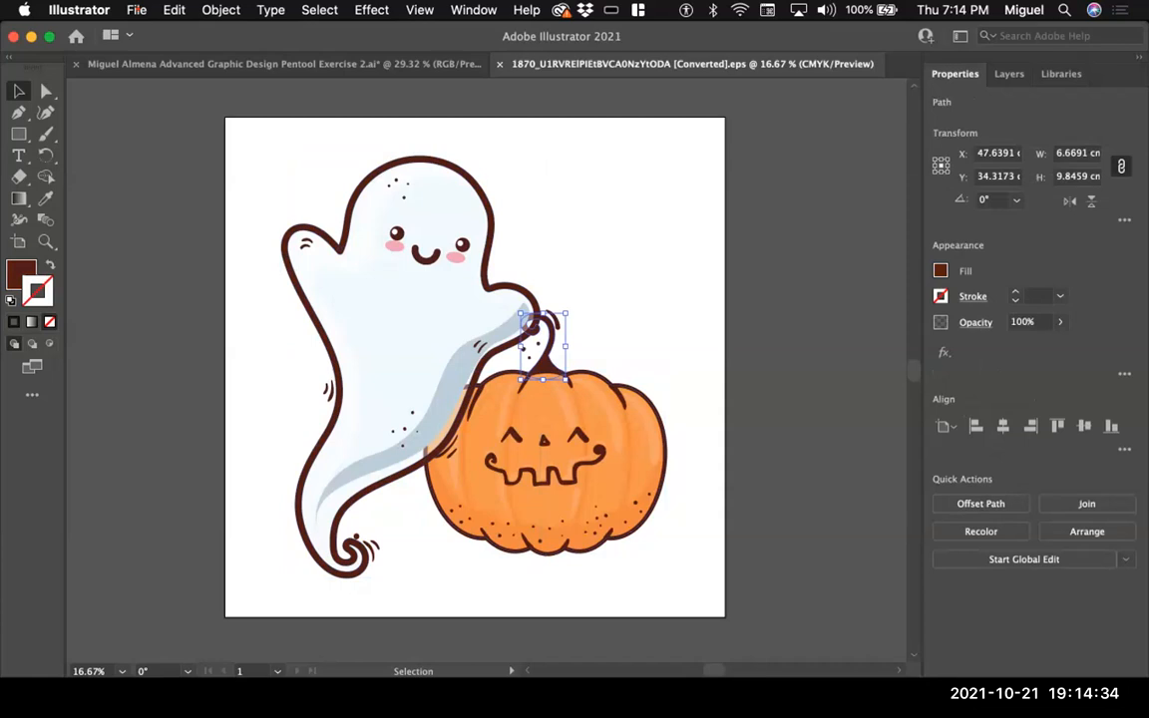
{"action": "left_click", "coordinate": [564, 404]}
{"action": "left_click", "coordinate": [564, 403]}
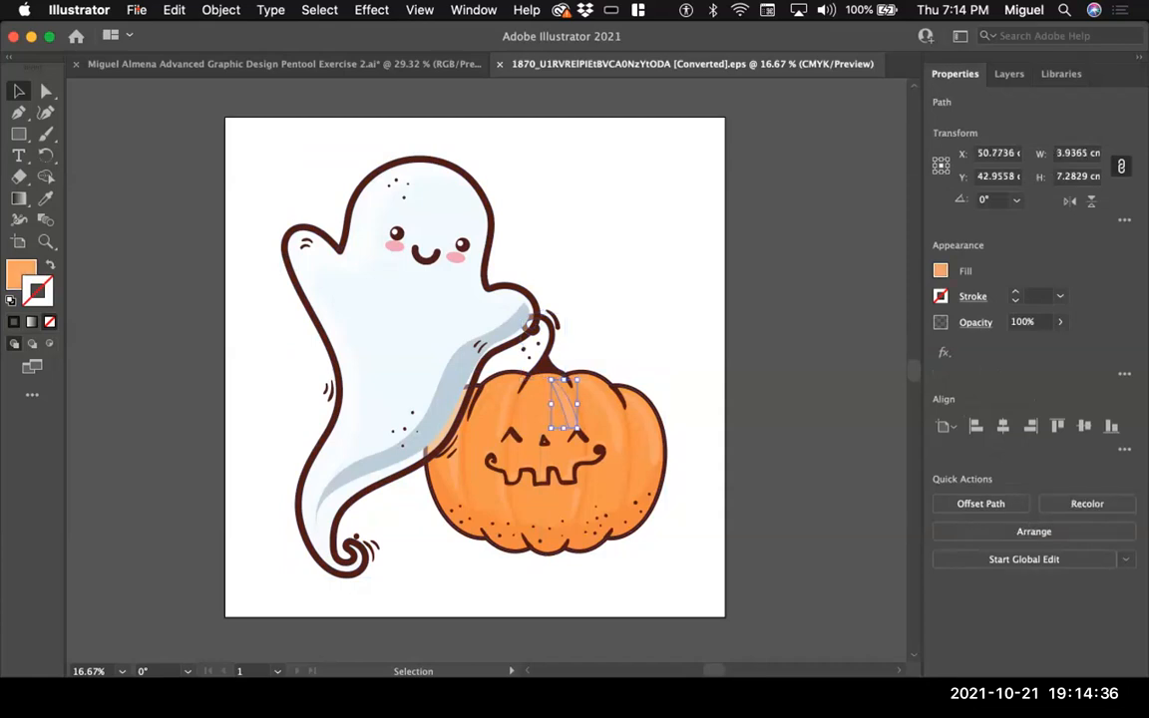
{"action": "left_click", "coordinate": [418, 9]}
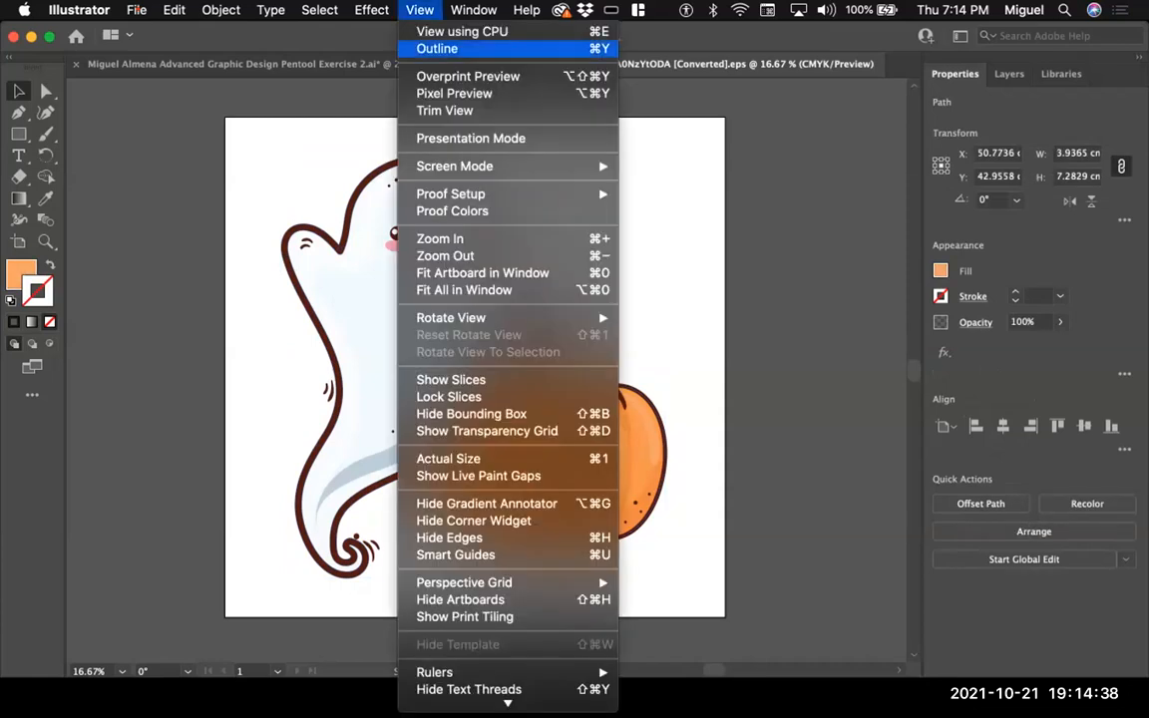
{"action": "left_click", "coordinate": [437, 48]}
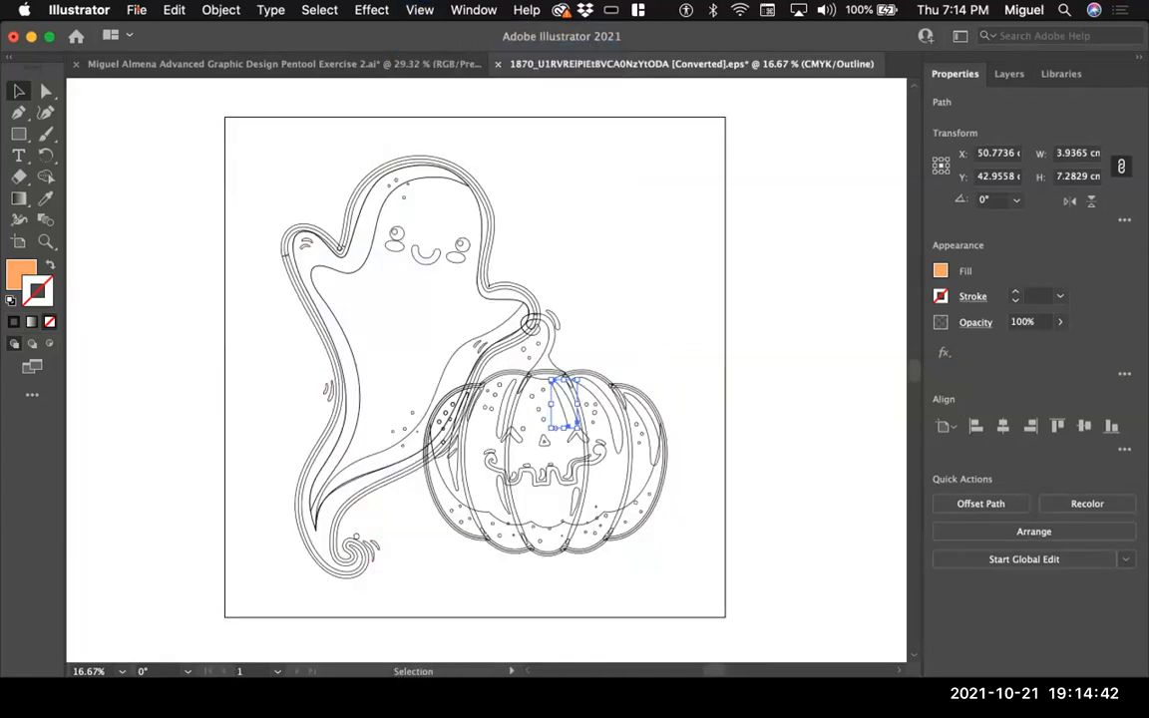
{"action": "key", "text": "Delete"}
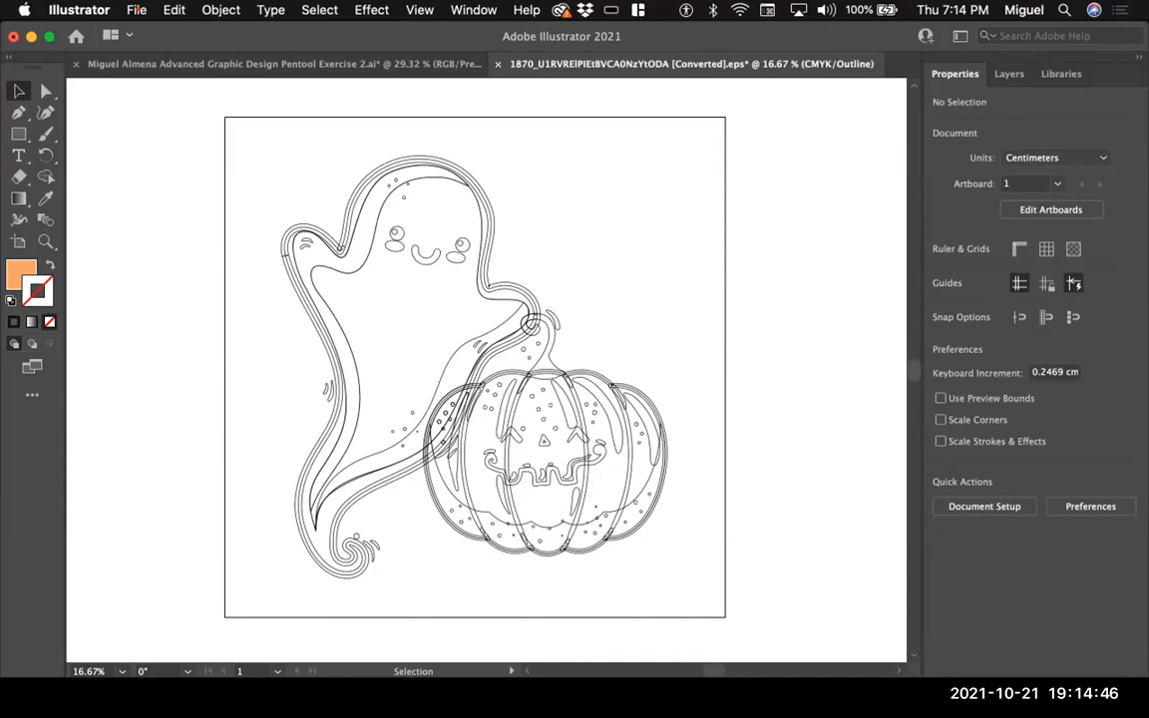
Step: Select the ghost's outline path in Outline view, examine its anchor points up close, and deselect it
{"action": "left_click", "coordinate": [490, 262]}
{"action": "key", "text": "super+equal"}
{"action": "key", "text": "super+equal"}
{"action": "key", "text": "super+equal"}
{"action": "key", "text": "super+equal"}
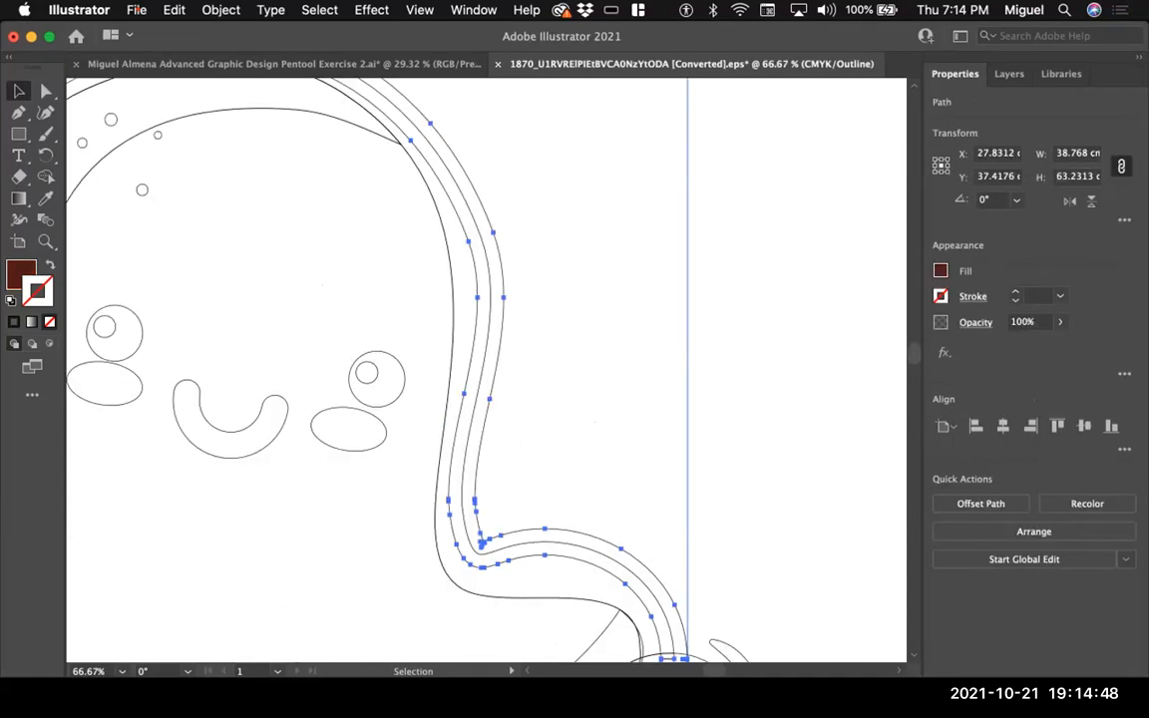
{"action": "key", "text": "space"}
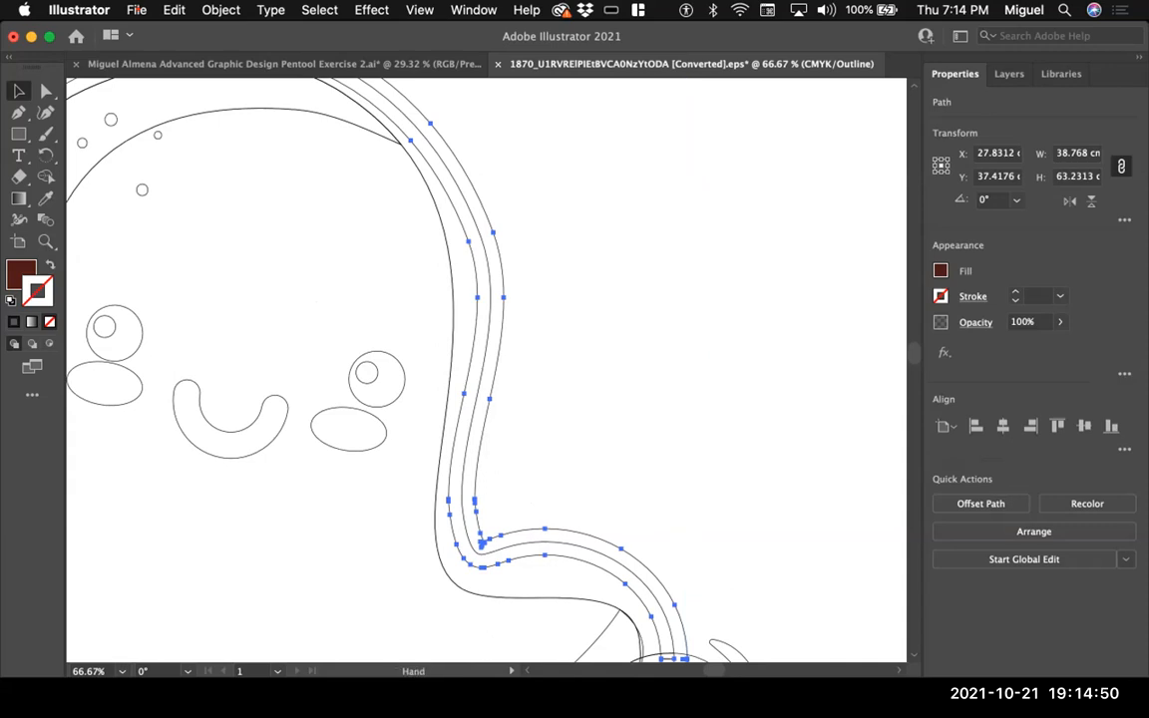
{"action": "key", "text": "super+minus"}
{"action": "key", "text": "super+minus"}
{"action": "key", "text": "super+minus"}
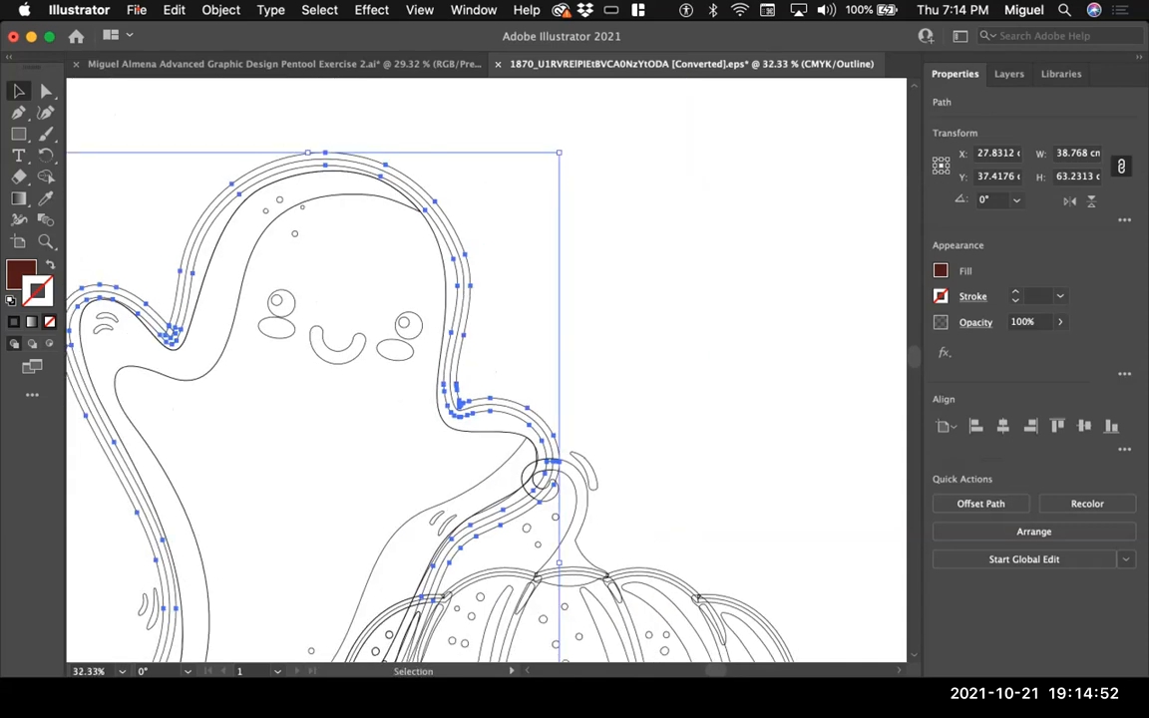
{"action": "key", "text": "super+shift+a"}
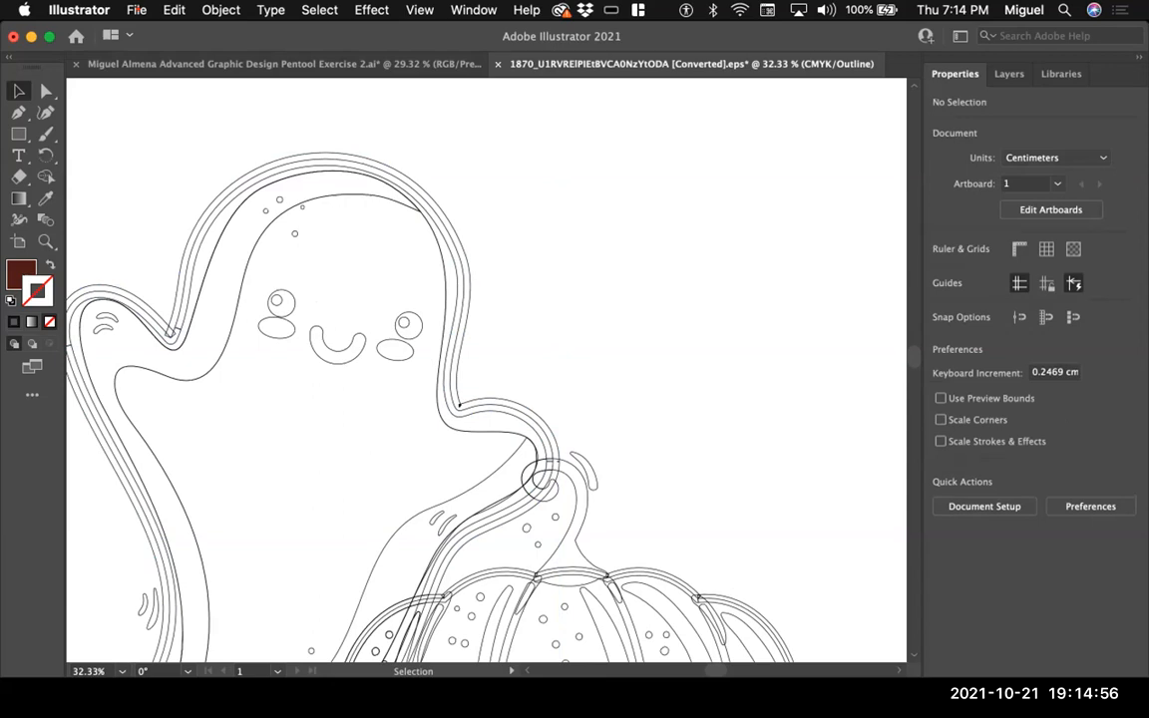
{"action": "left_click", "coordinate": [137, 10]}
{"action": "mouse_move", "coordinate": [174, 10]}
{"action": "mouse_move", "coordinate": [136, 10]}
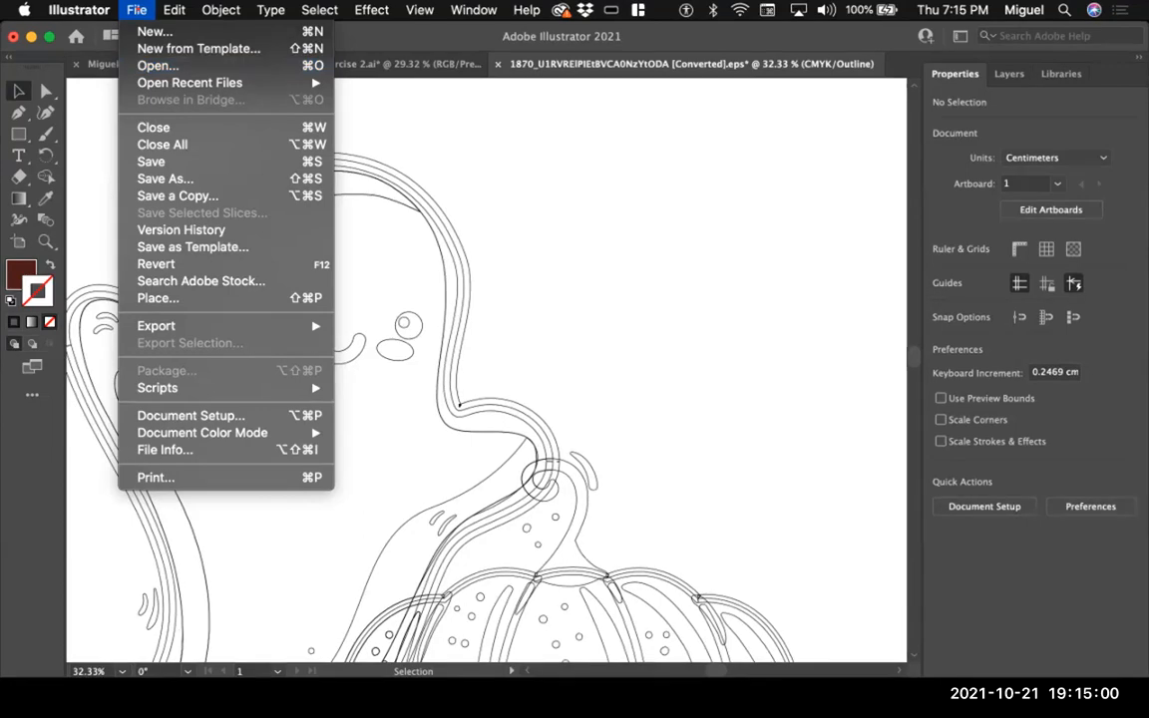
{"action": "left_click", "coordinate": [137, 10]}
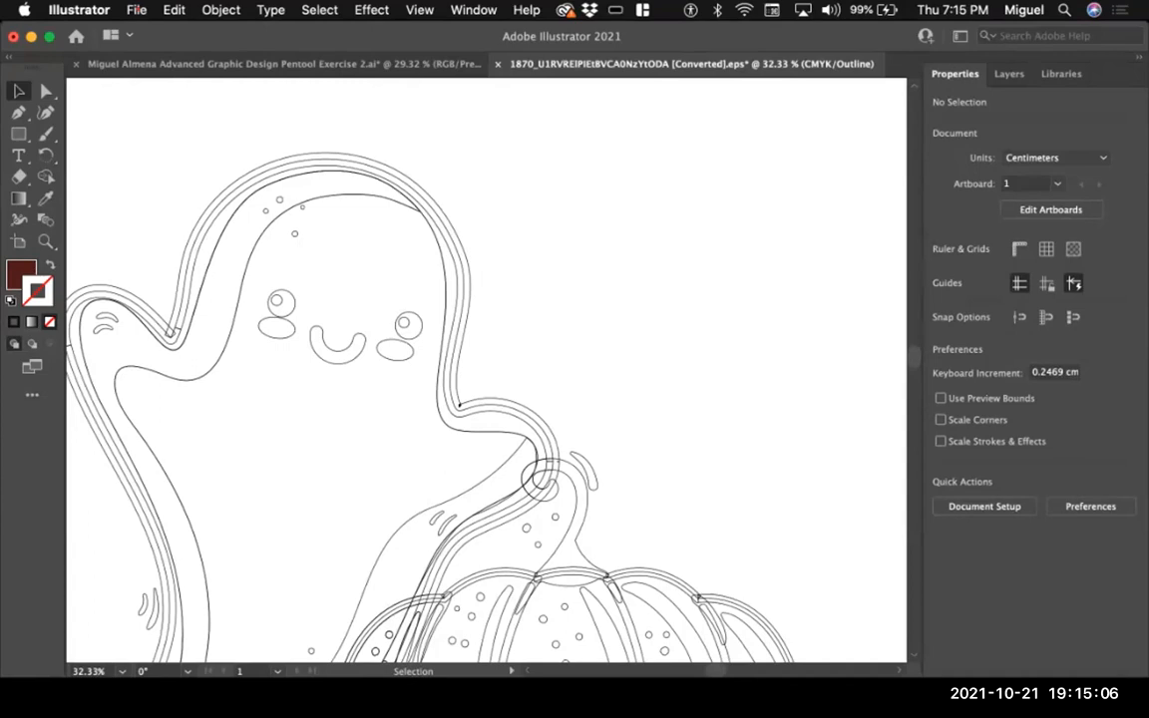
{"action": "left_click", "coordinate": [136, 10]}
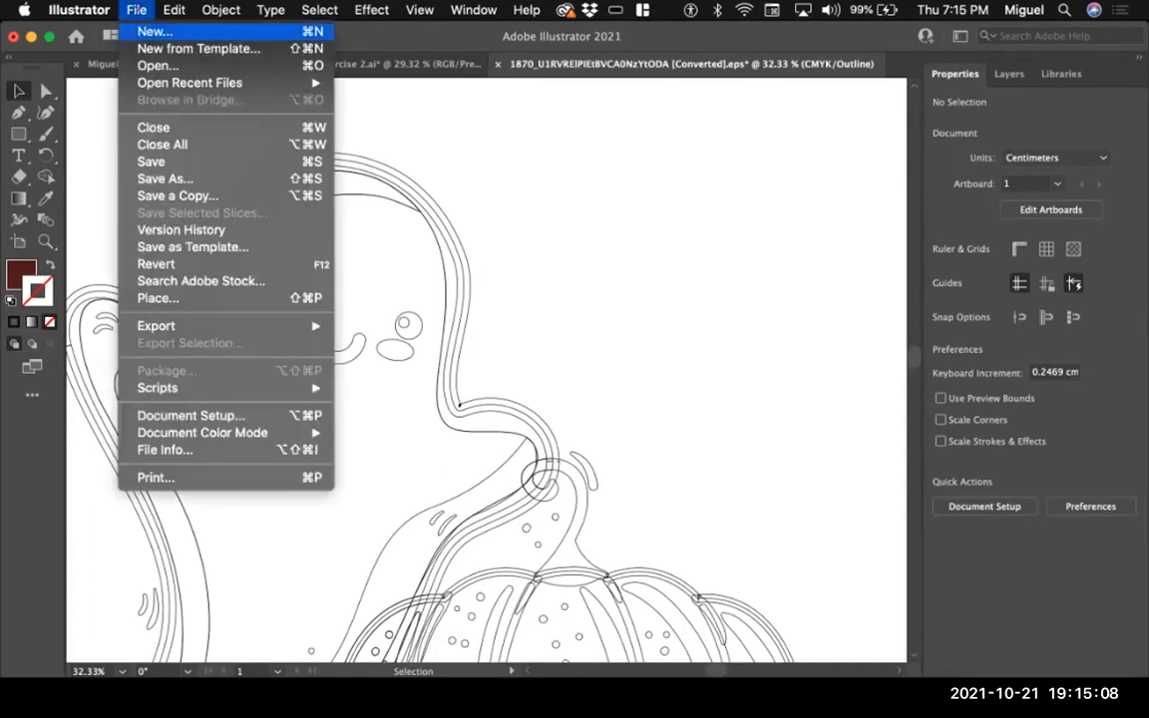
{"action": "left_click", "coordinate": [158, 66]}
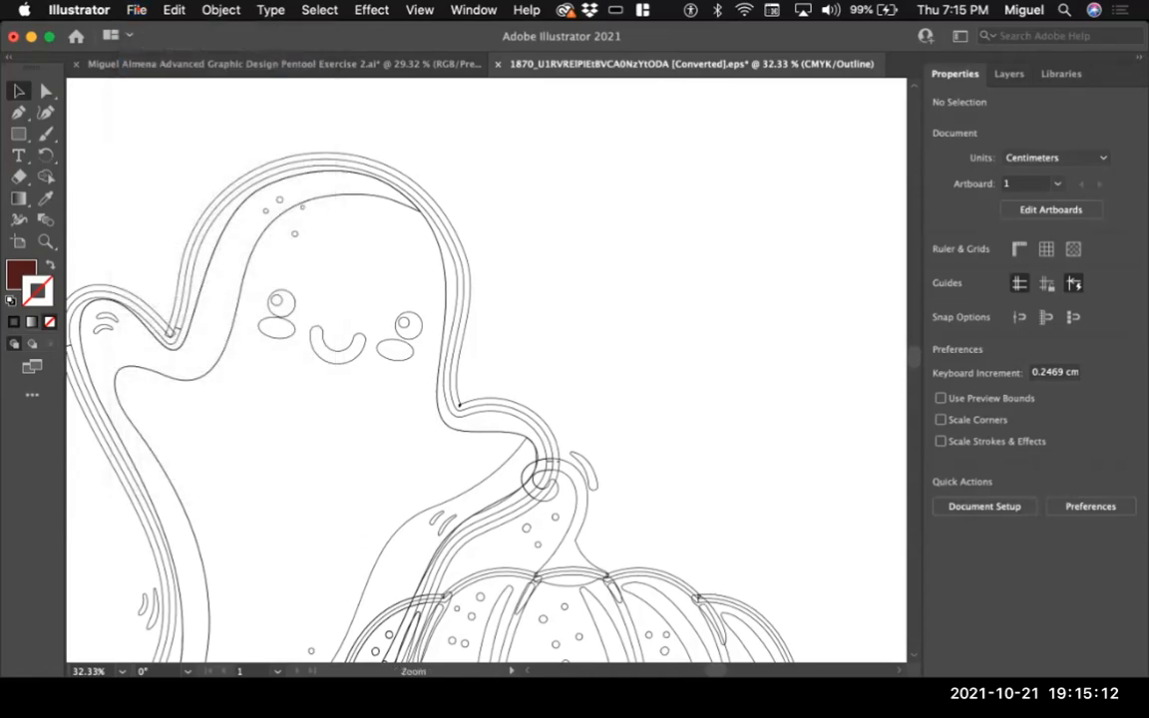
Step: Return the ghost and pumpkin artwork to Preview display with the whole artboard in view
{"action": "left_click", "coordinate": [372, 337], "text": "alt+super"}
{"action": "left_click", "coordinate": [372, 337], "text": "alt+super"}
{"action": "key", "text": "super+y"}
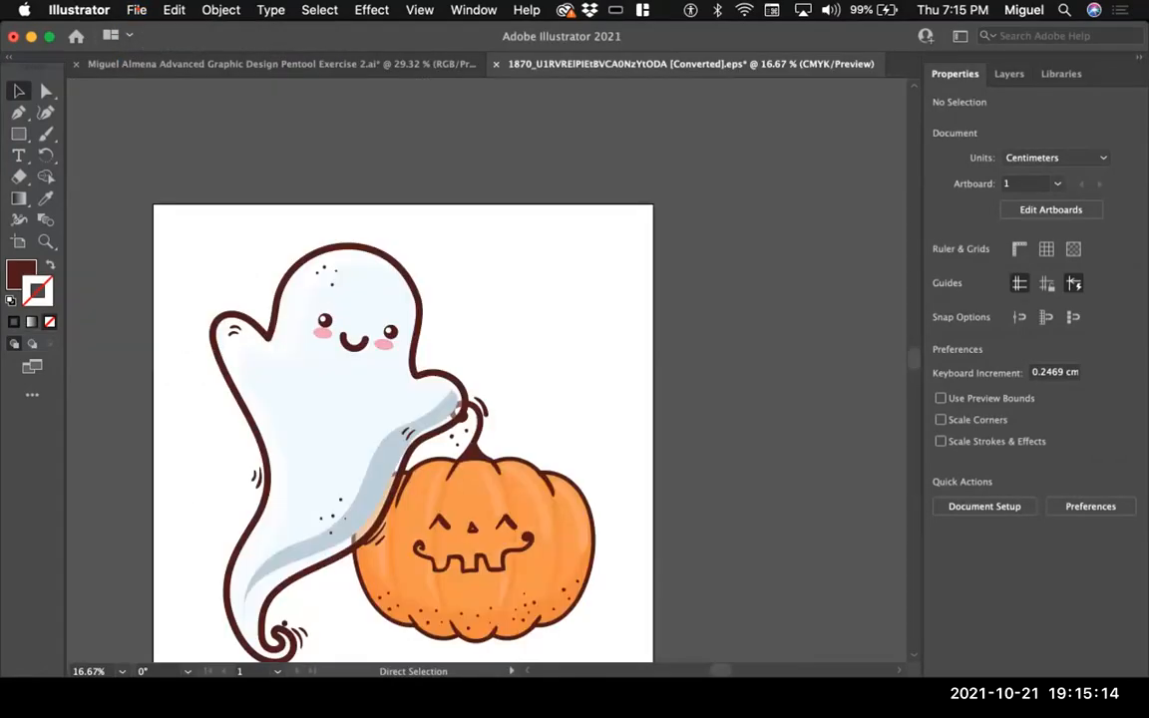
{"action": "left_click", "coordinate": [372, 422], "text": "alt+super"}
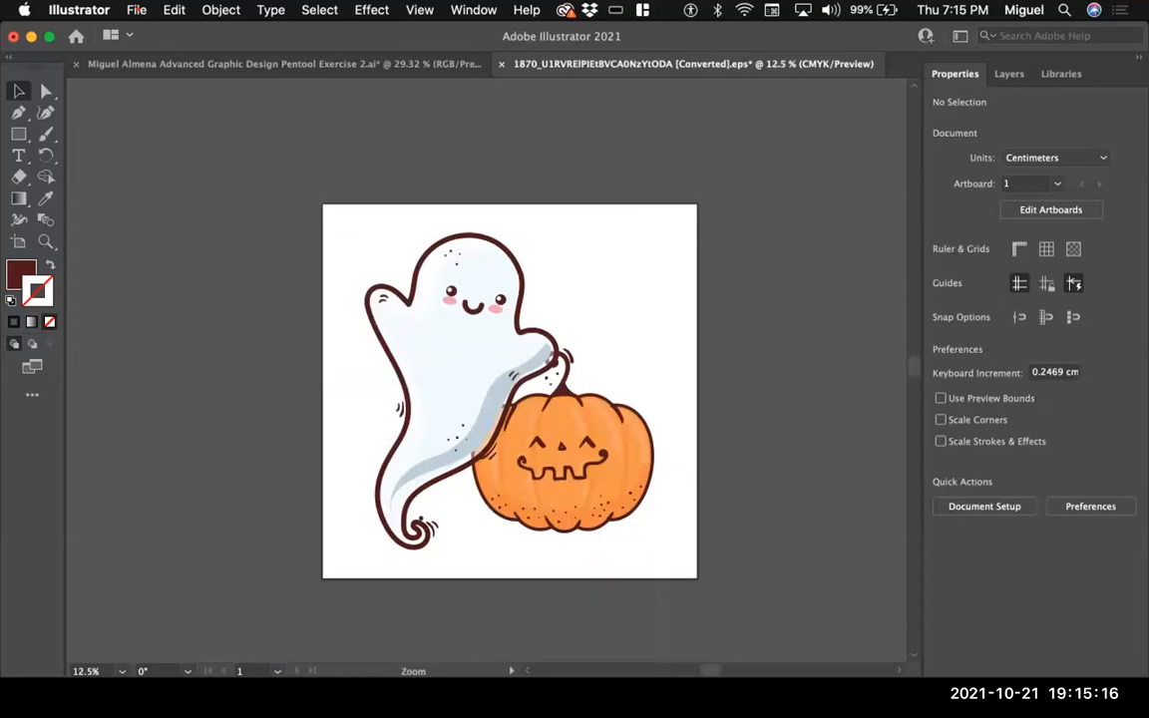
{"action": "left_click", "coordinate": [546, 395], "text": "super"}
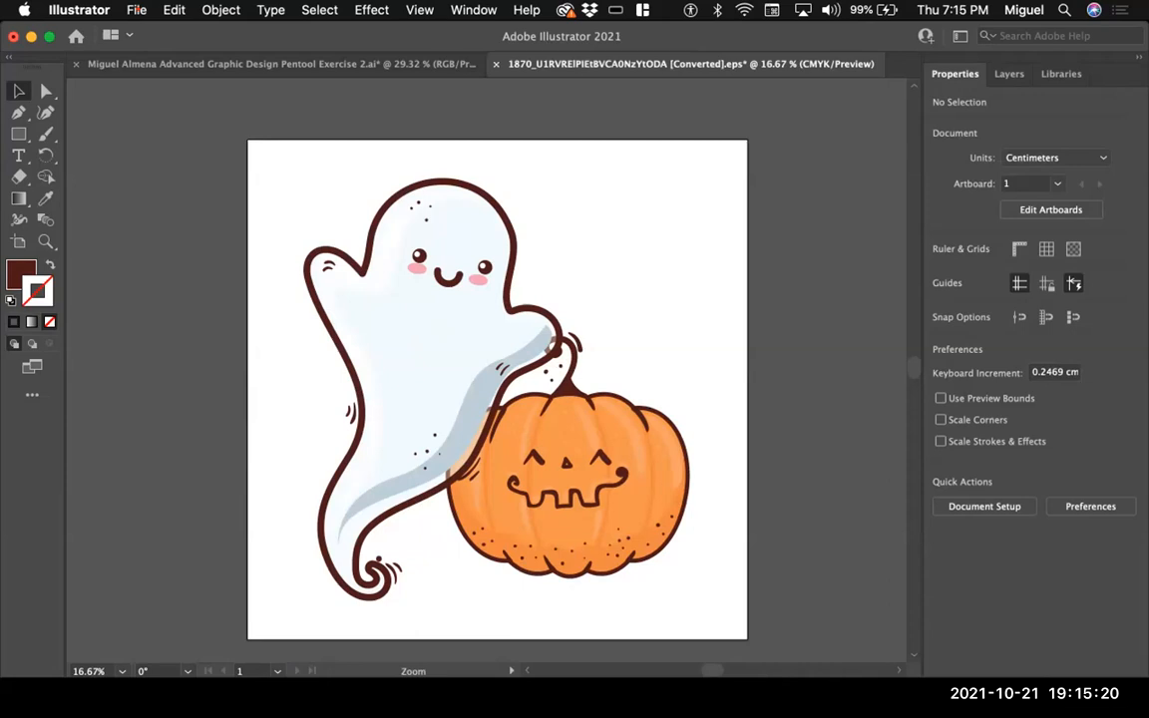
{"action": "scroll", "coordinate": [494, 396], "scroll_direction": "up", "scroll_amount": 1}
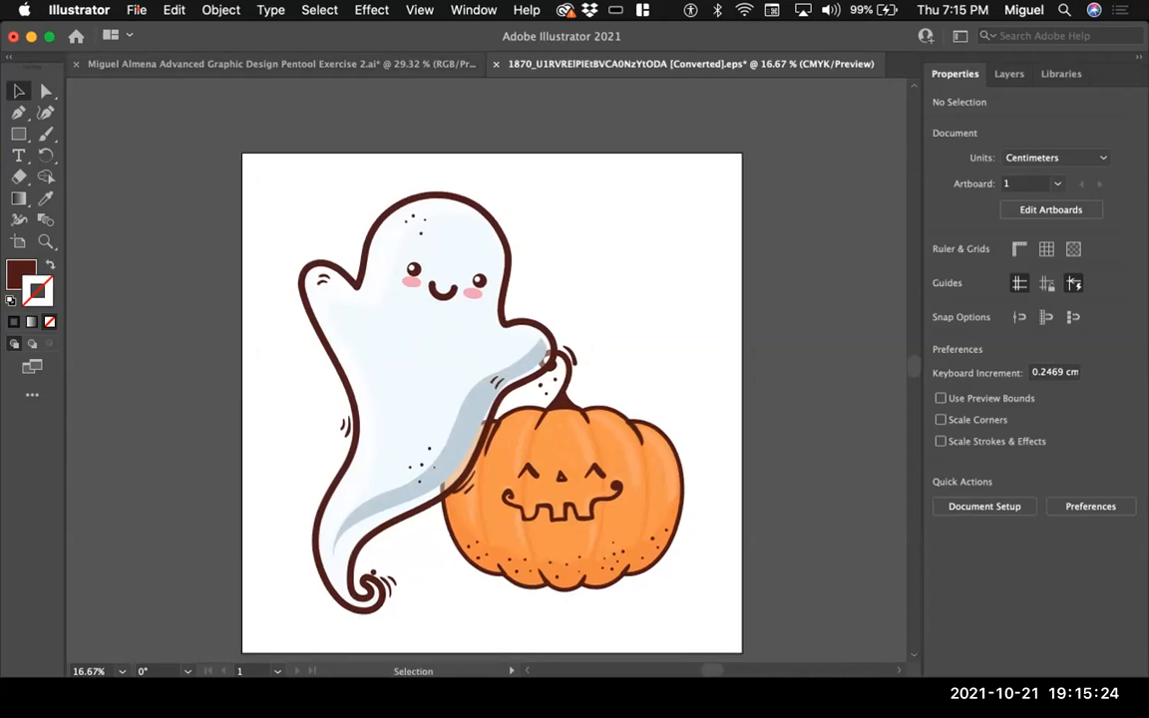
{"action": "key", "text": "space"}
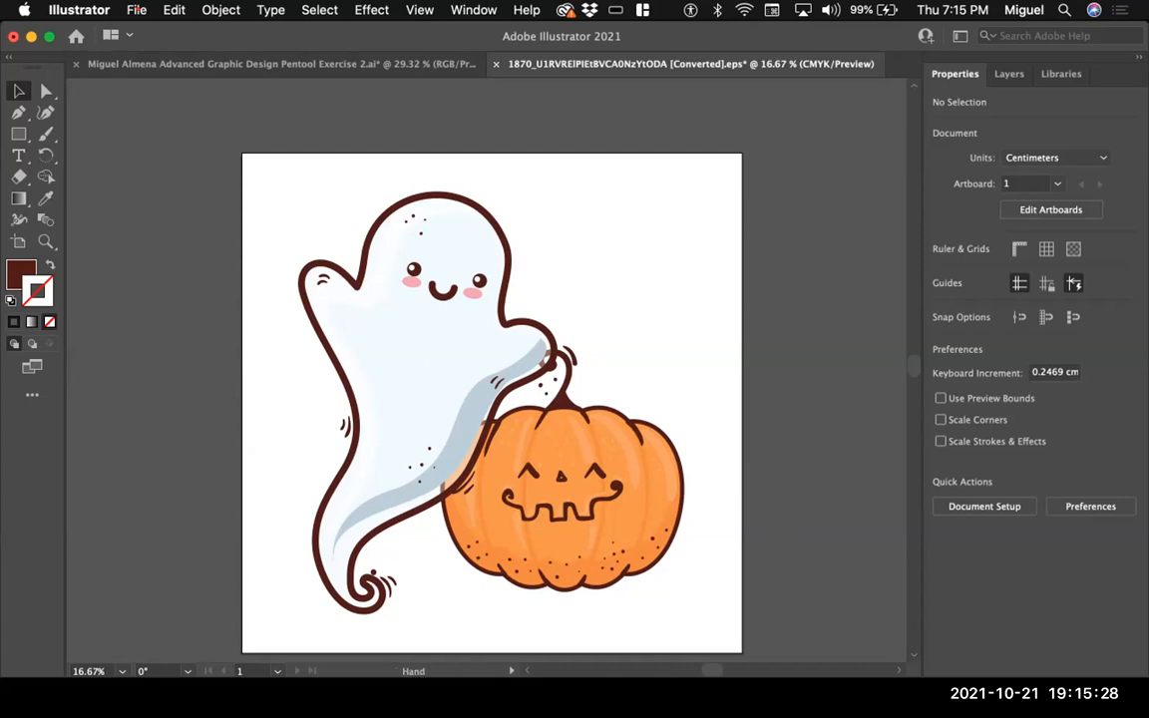
Step: Select all of the ghost and pumpkin artwork and copy it
{"action": "scroll", "coordinate": [492, 403], "scroll_direction": "down", "scroll_amount": 1}
{"action": "key", "text": "super+a"}
{"action": "key", "text": "super+c"}
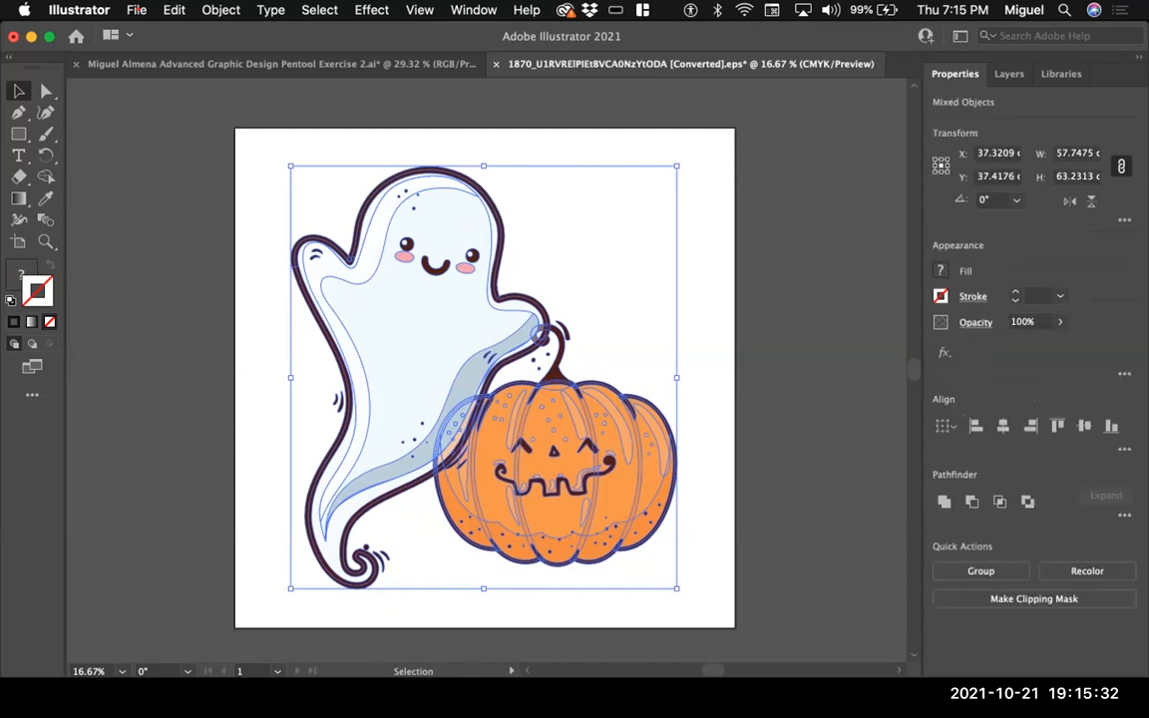
{"action": "left_click", "coordinate": [137, 10]}
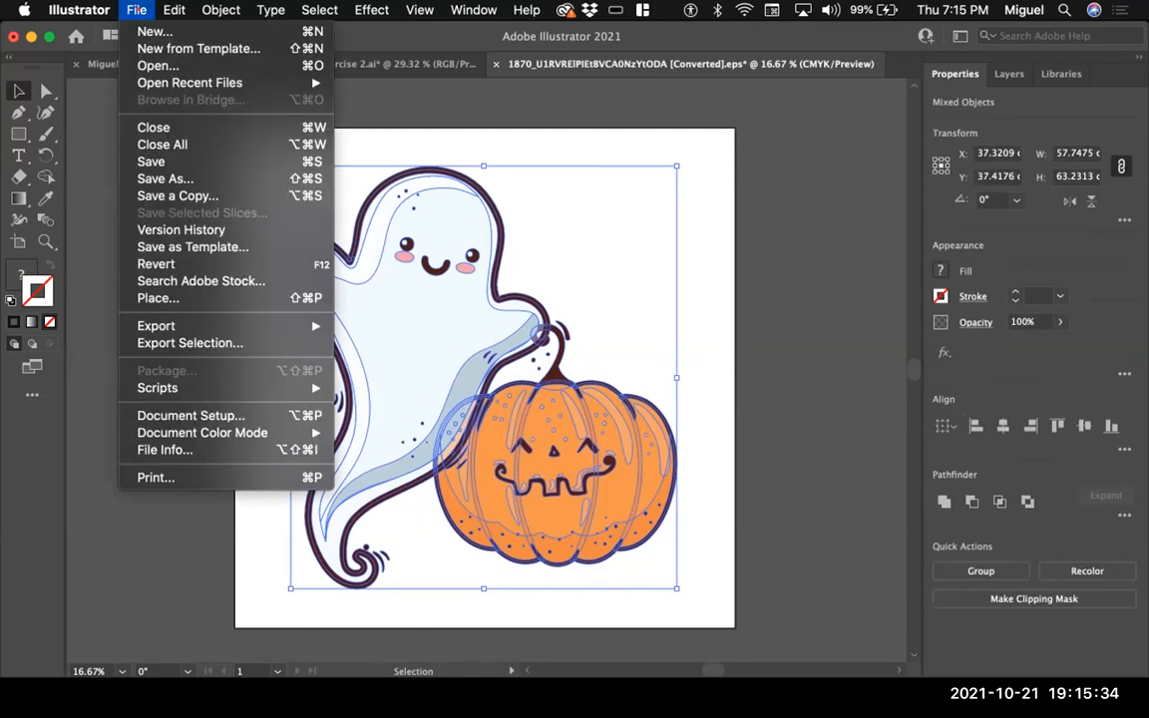
{"action": "mouse_move", "coordinate": [173, 10]}
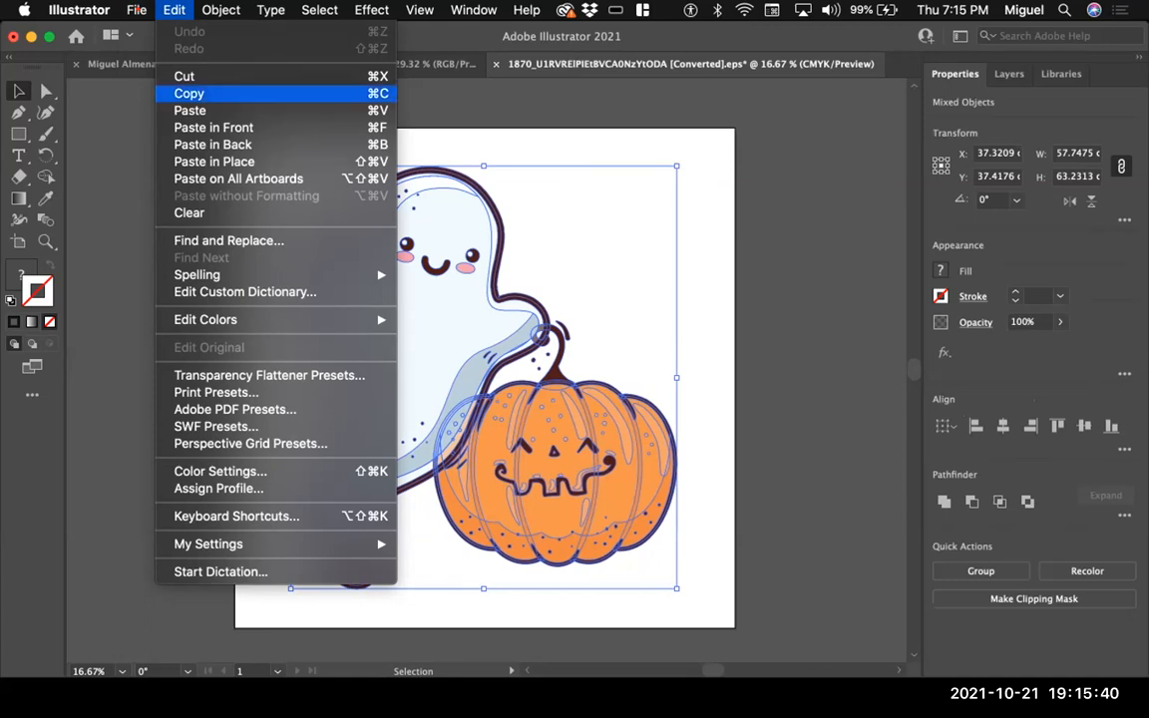
{"action": "left_click", "coordinate": [188, 93]}
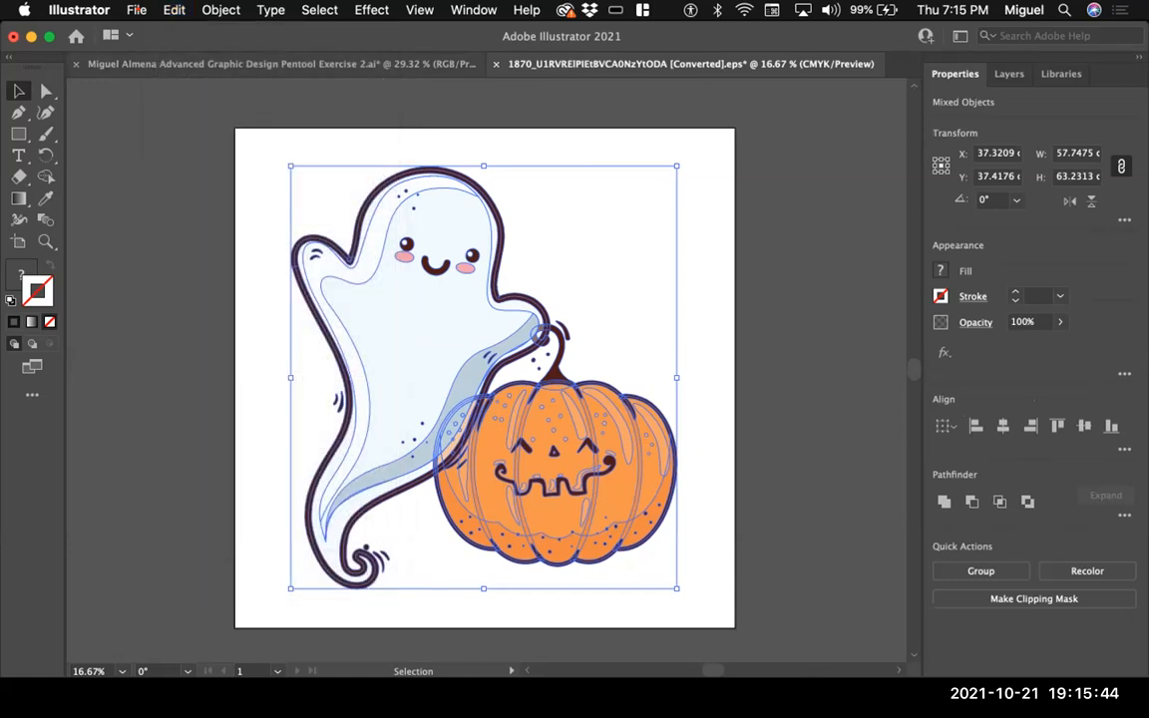
Step: Switch to the Mickey Mouse document and move the entire drawing to the left half of the artboard
{"action": "key", "text": "super+grave"}
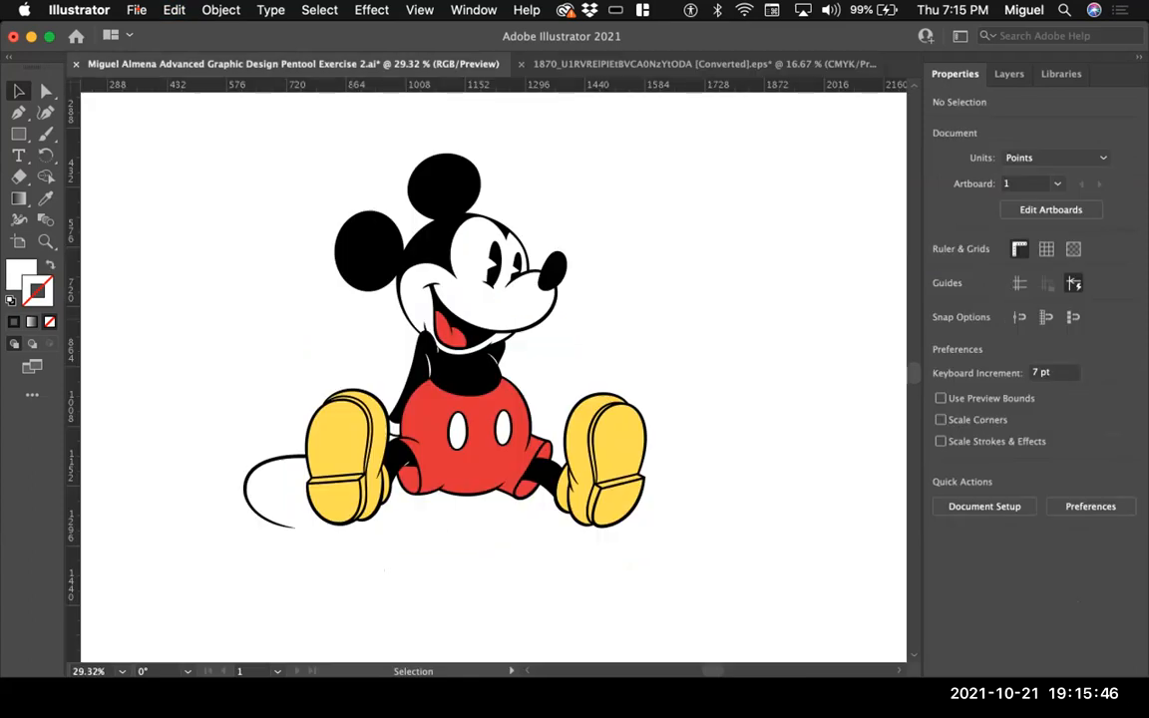
{"action": "scroll", "coordinate": [458, 257], "scroll_direction": "down", "scroll_amount": 3}
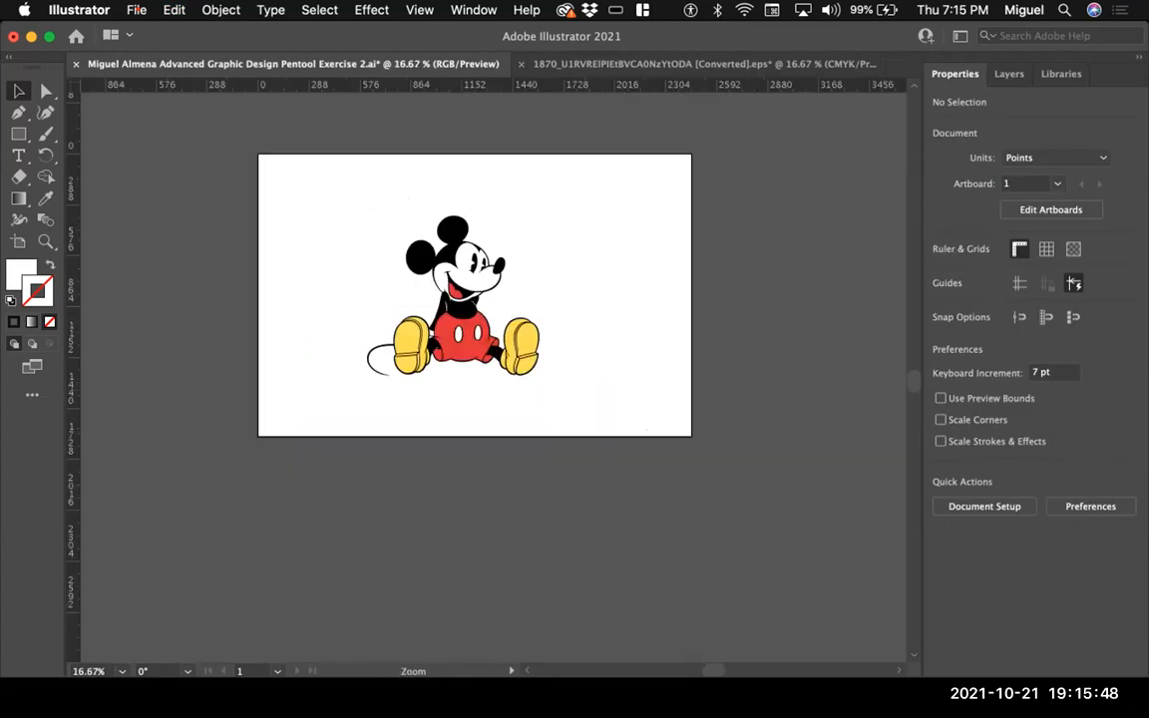
{"action": "key", "text": "super+a"}
{"action": "left_click_drag", "start_coordinate": [453, 297], "coordinate": [362, 323]}
Step: Paste the ghost and pumpkin, scale them to about 1332 by 1459 pt, and place them beside Mickey Mouse
{"action": "left_click", "coordinate": [136, 10]}
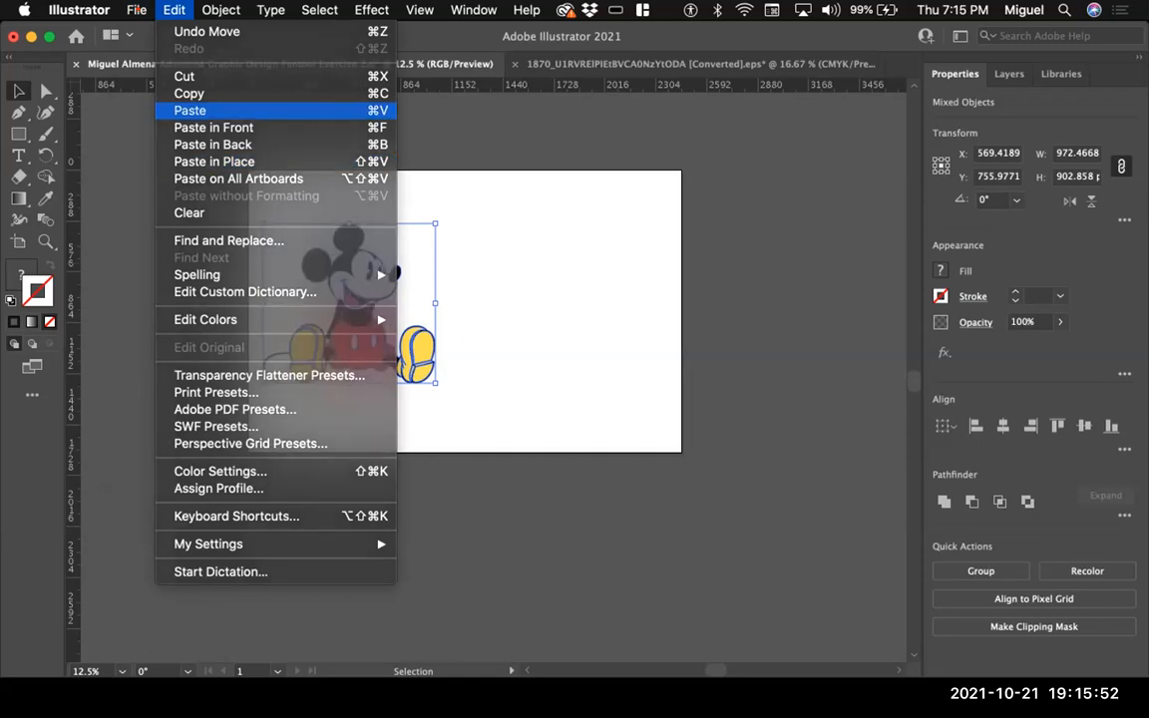
{"action": "left_click", "coordinate": [189, 110]}
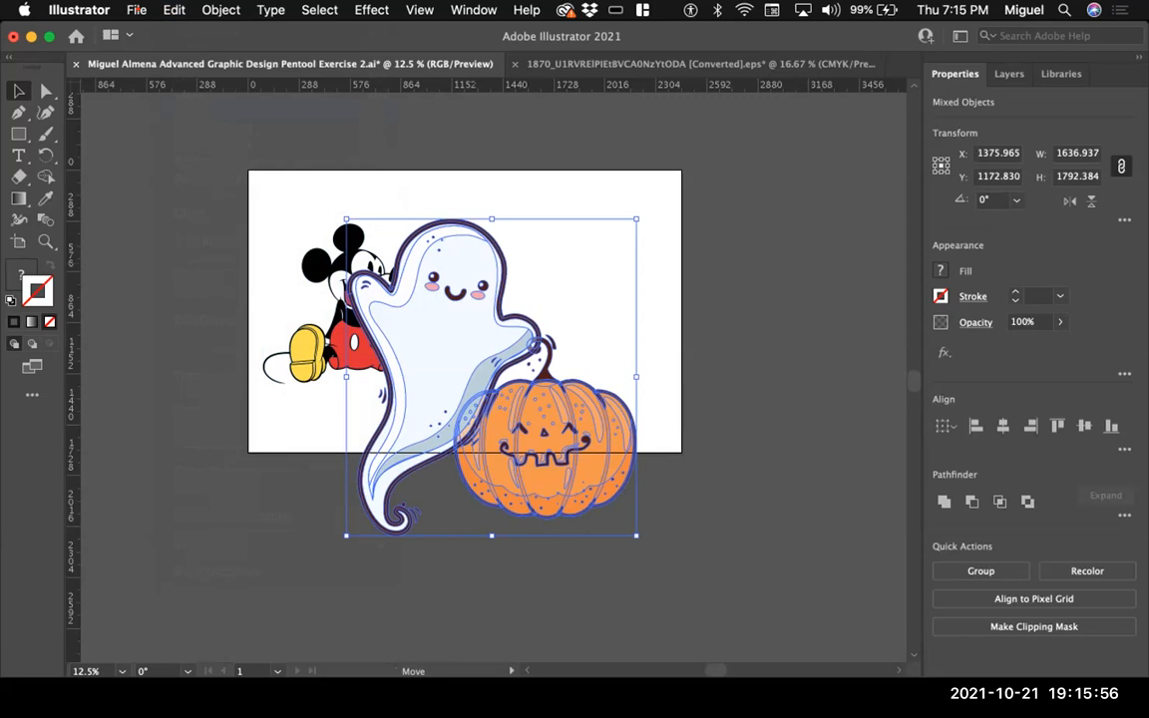
{"action": "left_click_drag", "start_coordinate": [490, 377], "coordinate": [563, 304]}
{"action": "left_click_drag", "start_coordinate": [707, 464], "coordinate": [654, 405]}
{"action": "left_click_drag", "start_coordinate": [535, 276], "coordinate": [557, 310]}
{"action": "left_click", "coordinate": [409, 193]}
{"action": "scroll", "coordinate": [409, 194], "scroll_direction": "up", "scroll_amount": 1}
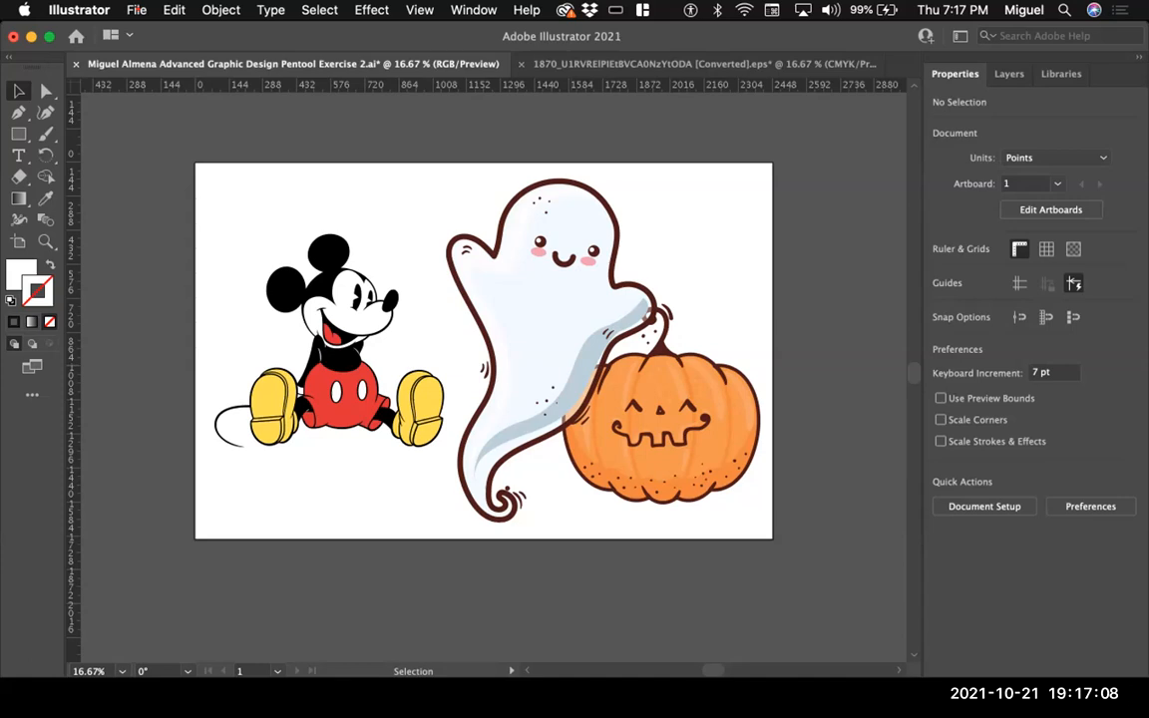
Step: Select the ghost's gray shadow path, and undo the last move of the ghost and pumpkin artwork
{"action": "key", "text": "a"}
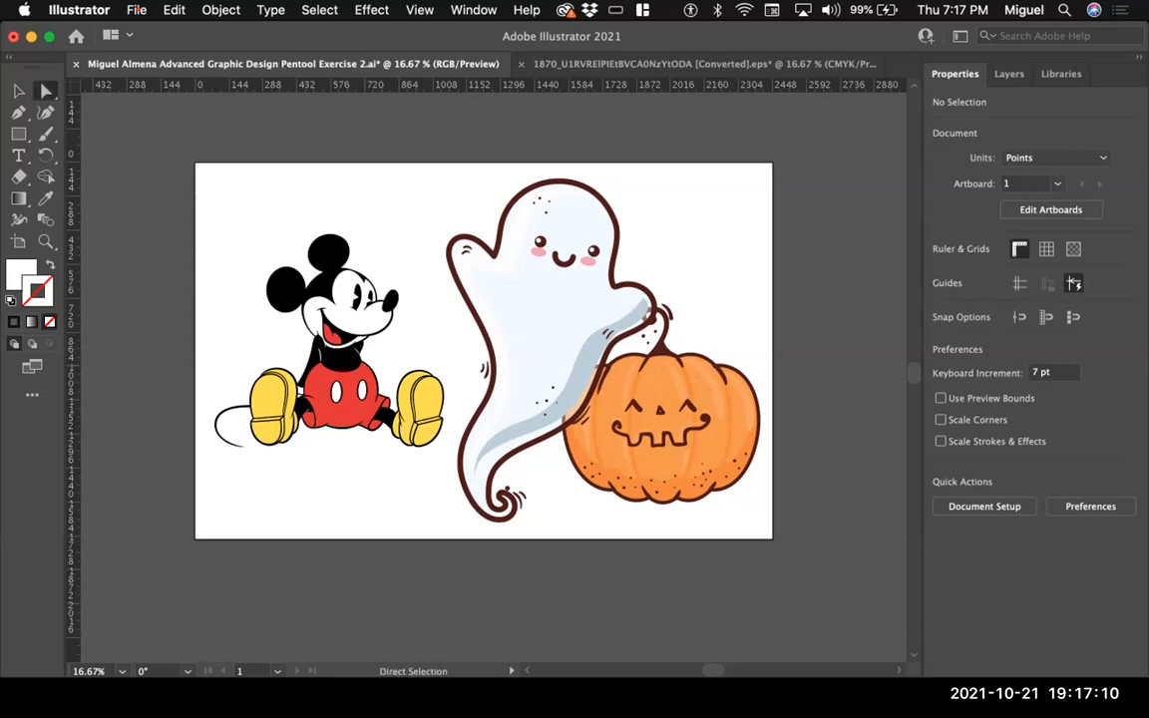
{"action": "left_click", "coordinate": [579, 379]}
{"action": "key", "text": "super+equal"}
{"action": "key", "text": "v"}
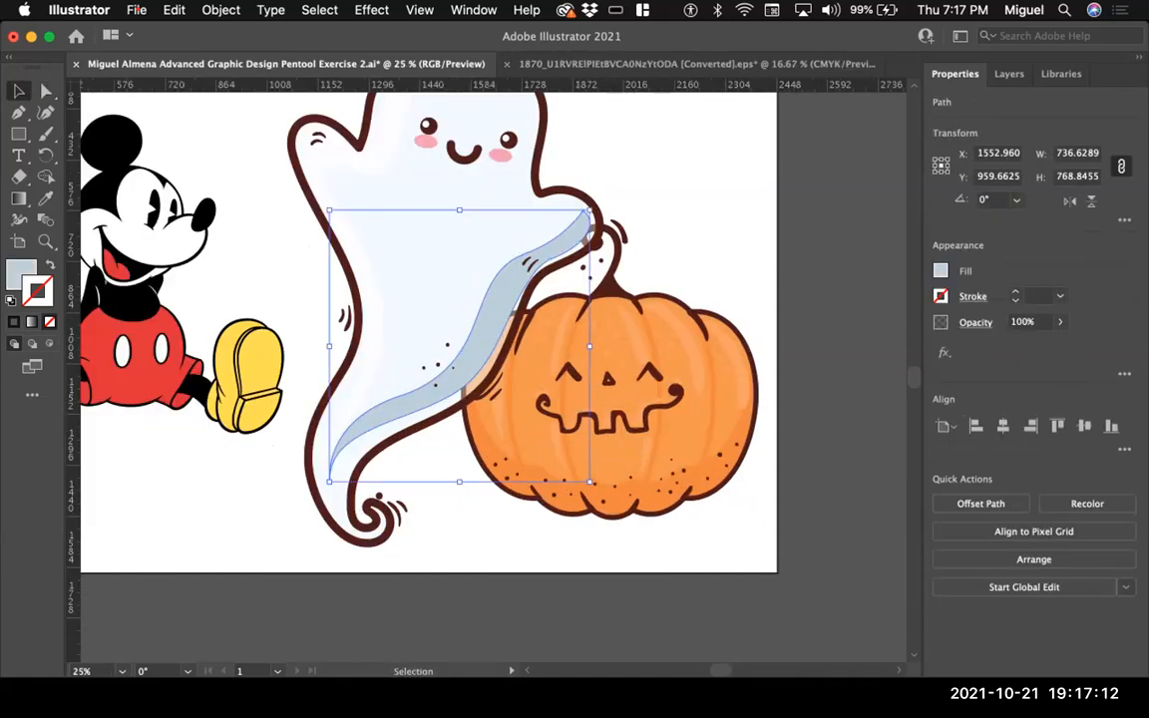
{"action": "key", "text": "a"}
{"action": "key", "text": "super+z"}
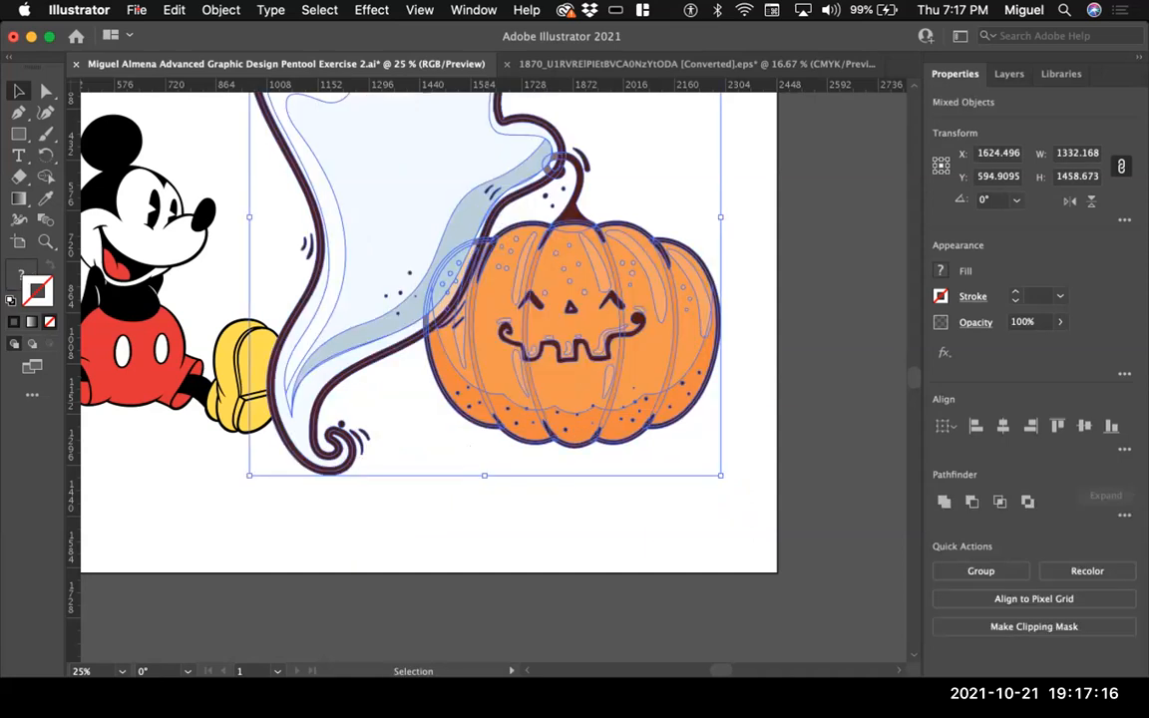
{"action": "key", "text": "super+minus"}
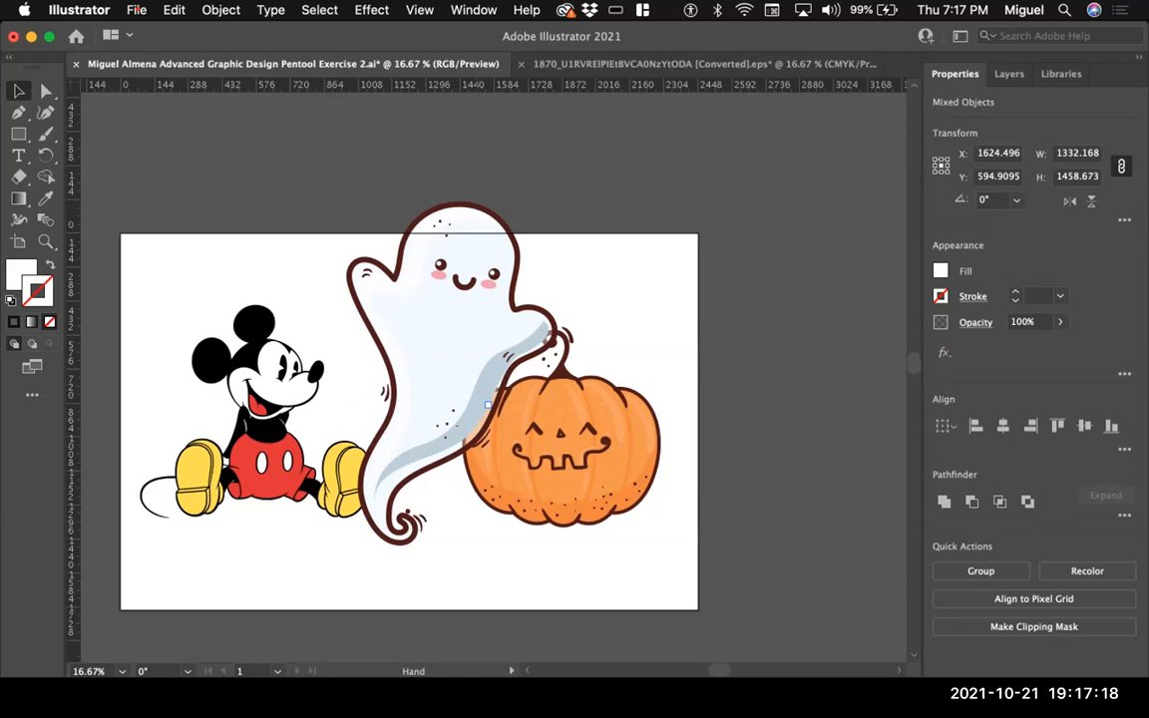
Step: Try to move Mickey Mouse, the ghost and the pumpkin together on the artboard
{"action": "key", "text": "super+a"}
{"action": "key", "text": "super+h"}
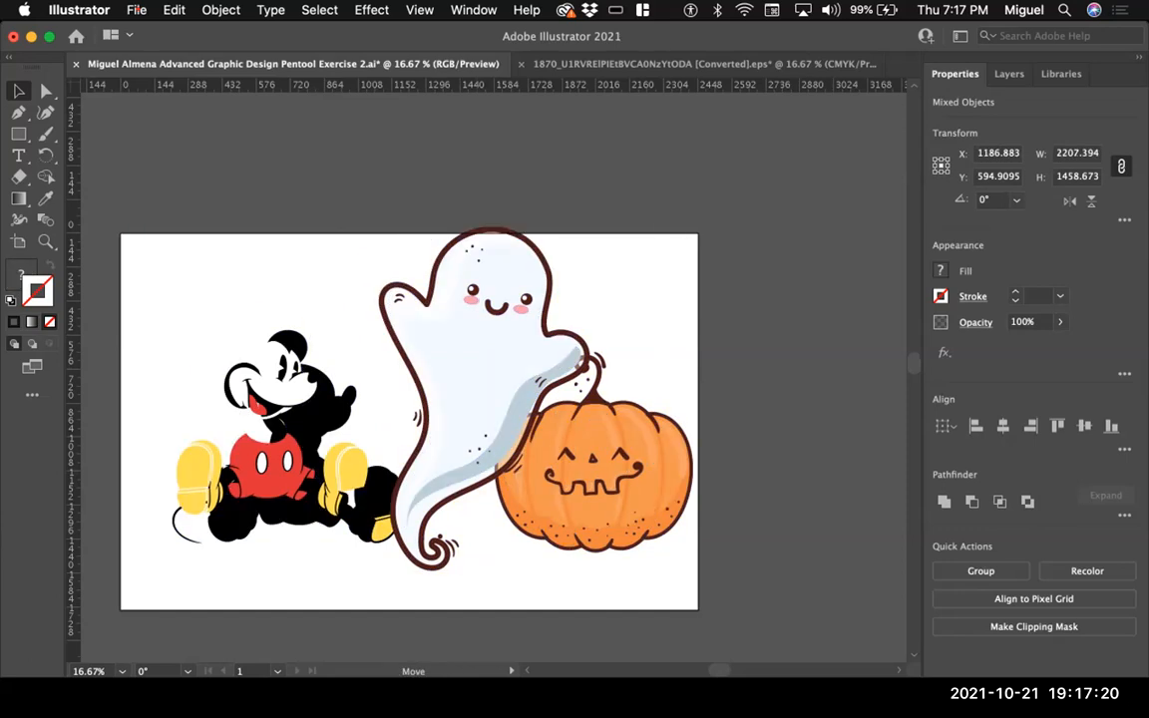
{"action": "left_click_drag", "start_coordinate": [676, 380], "coordinate": [538, 429]}
Step: Select the whole Mickey Mouse drawing, move it left away from the ghost, and deselect it
{"action": "left_click_drag", "start_coordinate": [156, 296], "coordinate": [344, 536]}
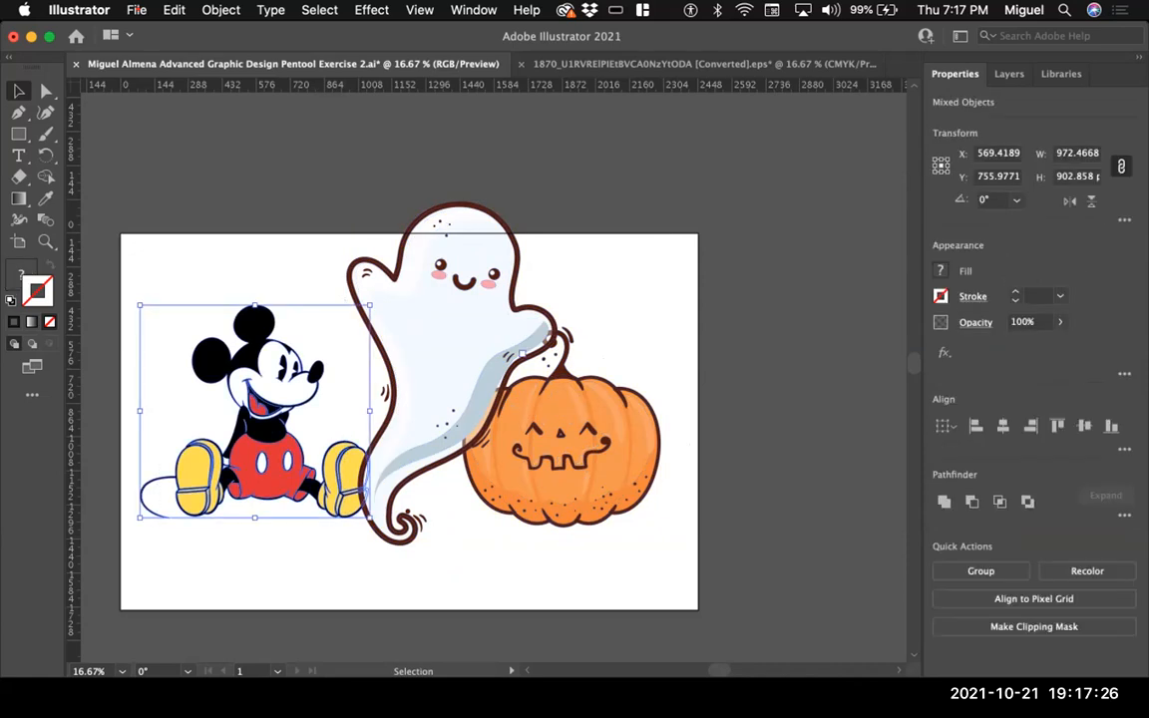
{"action": "left_click_drag", "start_coordinate": [254, 459], "coordinate": [216, 460]}
{"action": "key", "text": "super+shift+a"}
{"action": "scroll", "coordinate": [408, 420], "scroll_direction": "up", "scroll_amount": 1}
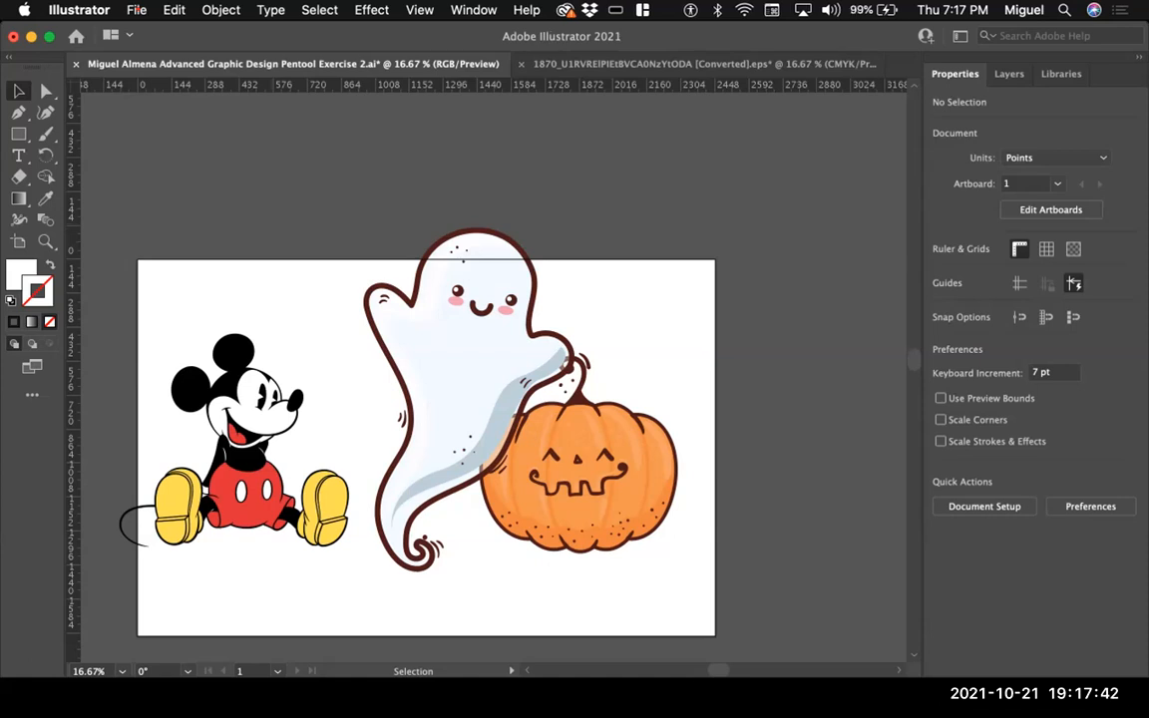
Step: Use Direct Selection to show the anchor points of the gray shading along the ghost's body
{"action": "scroll", "coordinate": [494, 379], "scroll_direction": "down", "scroll_amount": 1}
{"action": "key", "text": "a"}
{"action": "left_click", "coordinate": [512, 370]}
{"action": "left_click", "coordinate": [575, 330]}
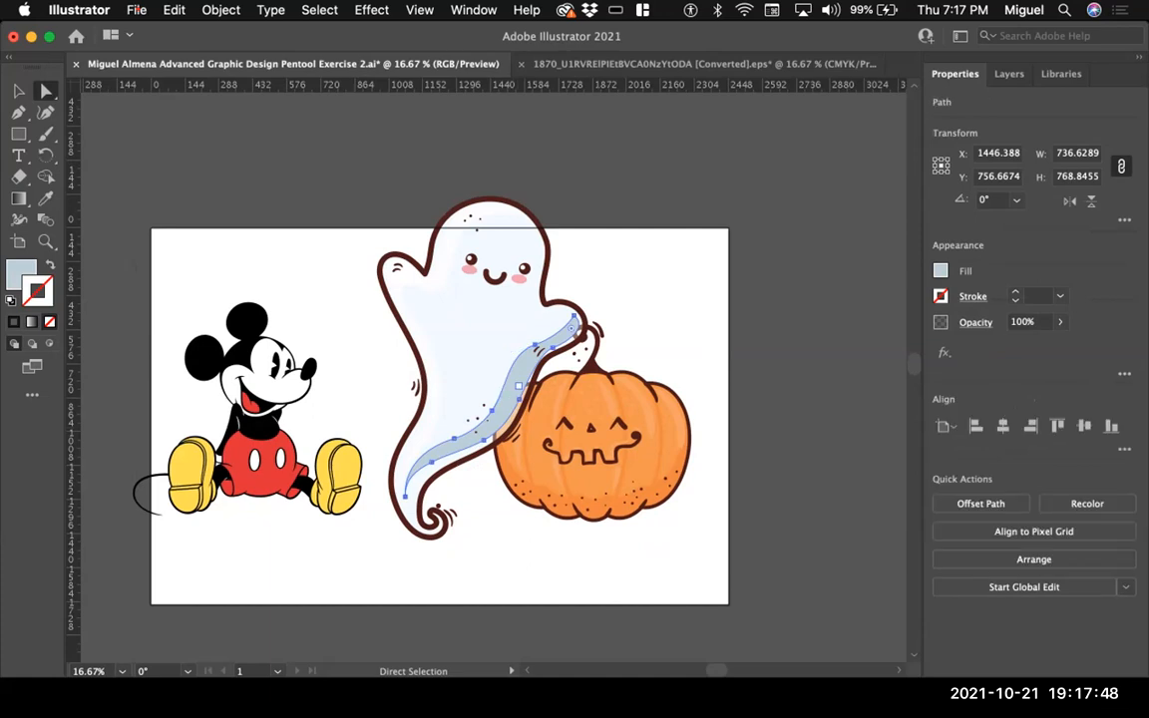
Step: Move the ghost and pumpkin artwork down and slightly right so that it sits inside the artboard, and deselect it
{"action": "key", "text": "shift+super+a"}
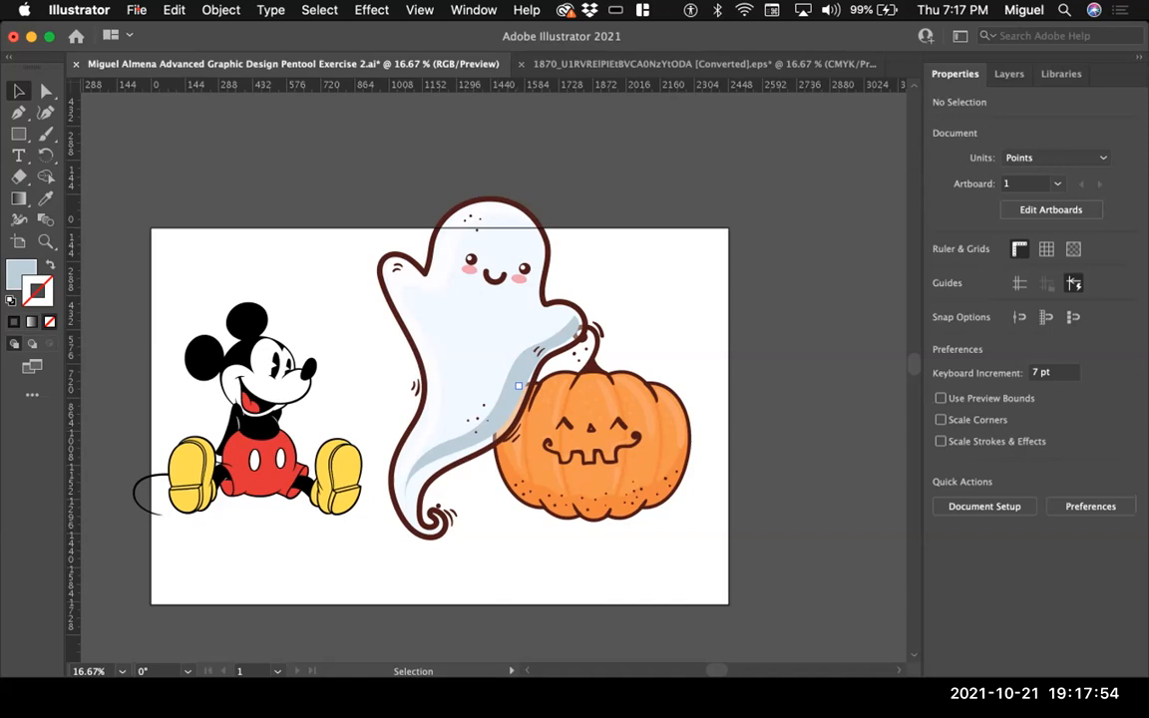
{"action": "left_click_drag", "start_coordinate": [518, 386], "coordinate": [533, 438]}
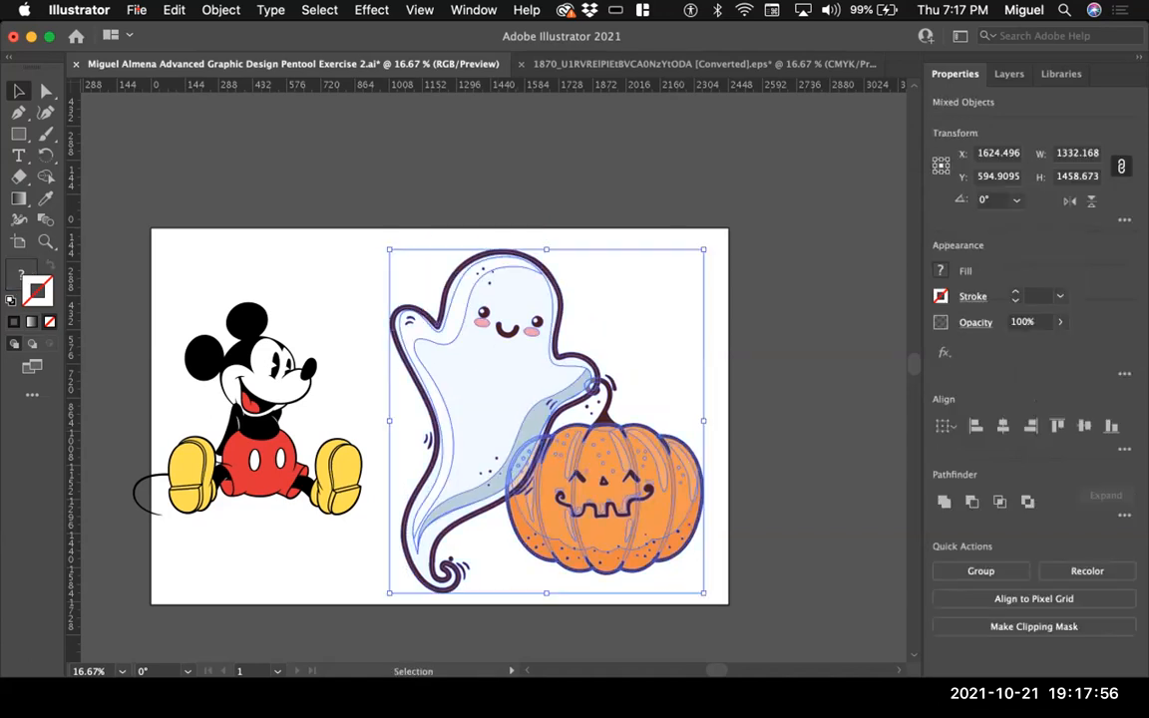
{"action": "key", "text": "shift+super+a"}
Step: Select the whole Mickey Mouse drawing, move it slightly up and right so its tail is inside the artboard, and deselect it
{"action": "scroll", "coordinate": [438, 419], "scroll_direction": "right", "scroll_amount": 1}
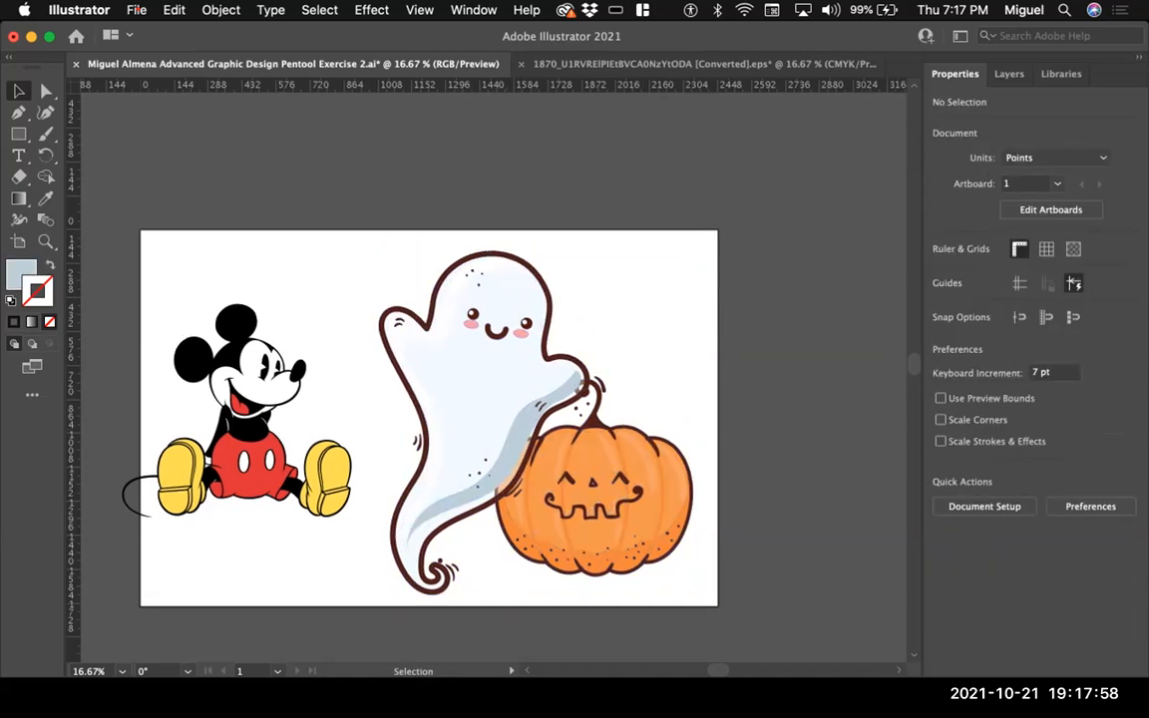
{"action": "left_click_drag", "start_coordinate": [115, 289], "coordinate": [361, 524]}
{"action": "left_click_drag", "start_coordinate": [250, 461], "coordinate": [276, 451]}
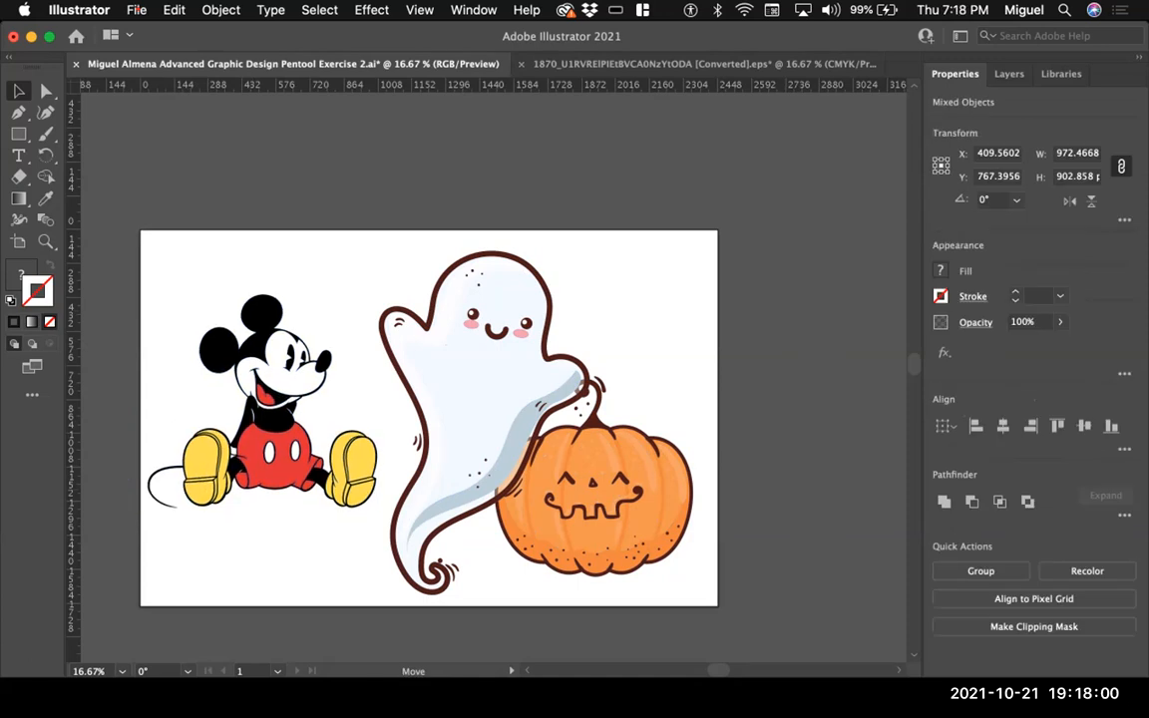
{"action": "key", "text": "shift+super+a"}
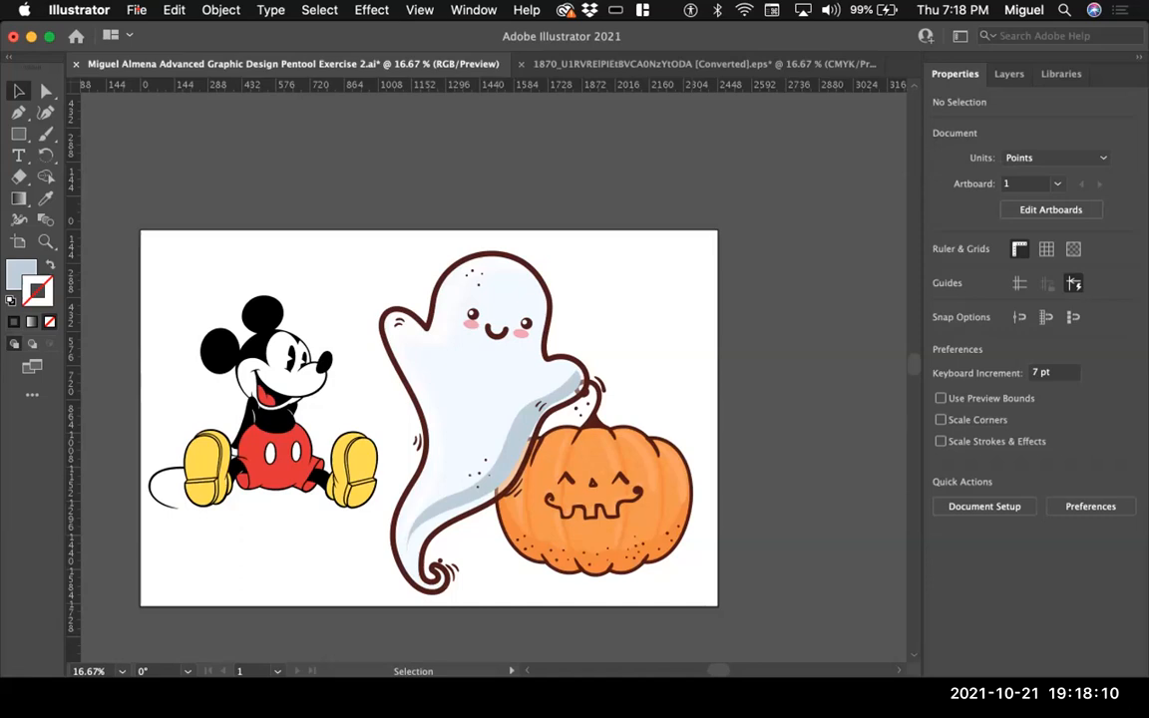
Step: Delete the gray shading path along the ghost's body with Direct Selection
{"action": "key", "text": "a"}
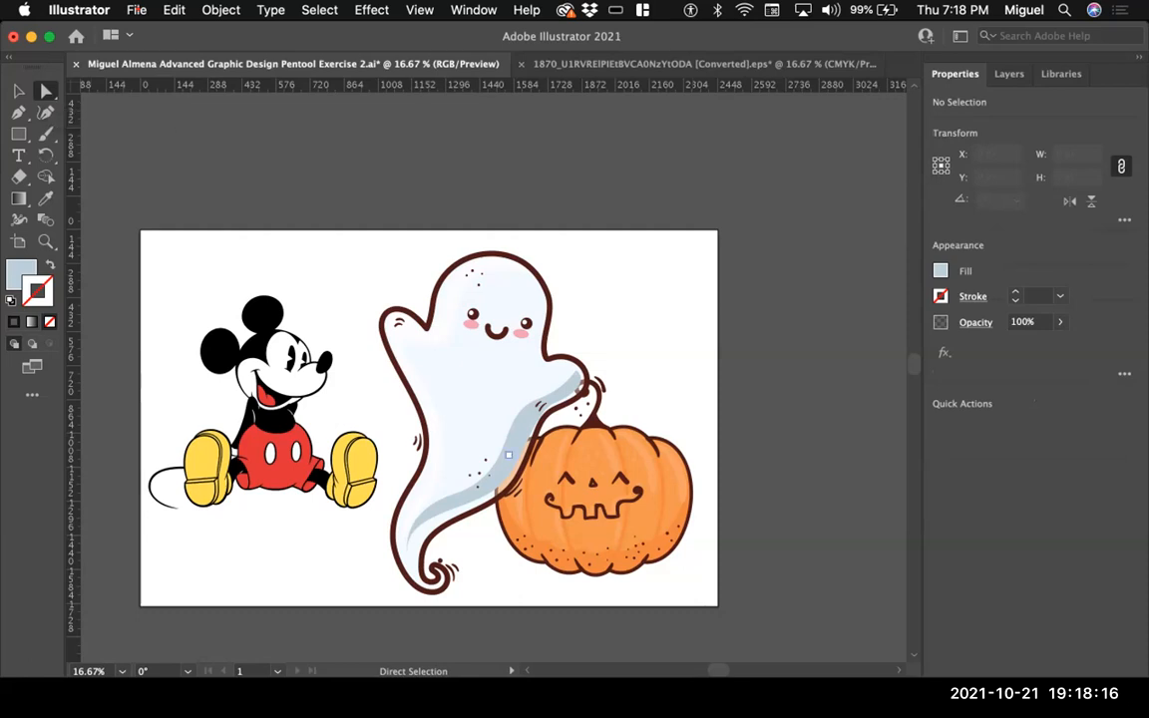
{"action": "left_click", "coordinate": [509, 454]}
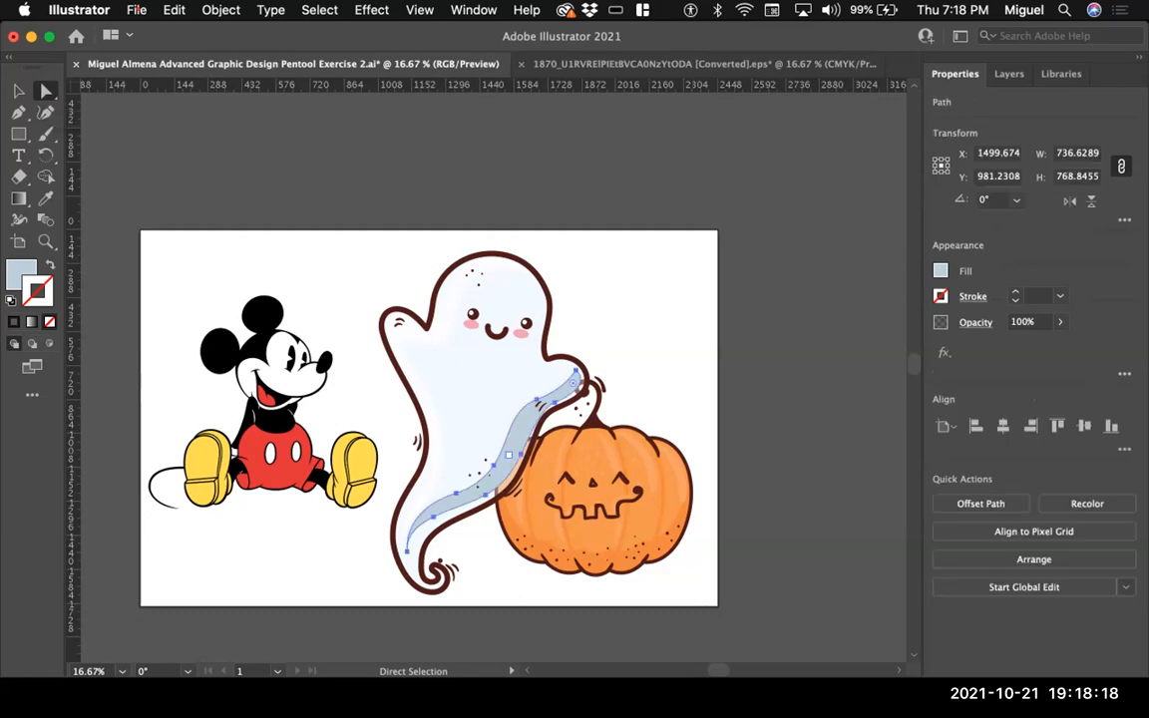
{"action": "key", "text": "Delete"}
Step: Delete the orange shading path along the pumpkin's lower edge and the pale blue shading inside the ghost's body
{"action": "left_click", "coordinate": [598, 464]}
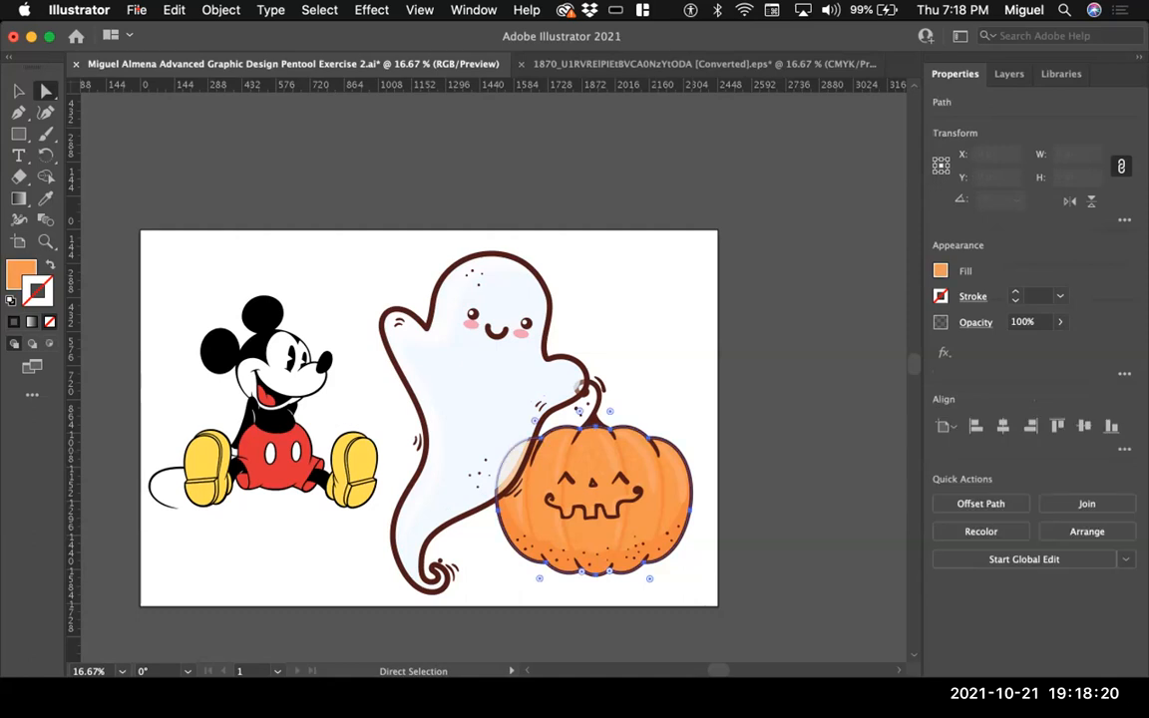
{"action": "left_click", "coordinate": [641, 543]}
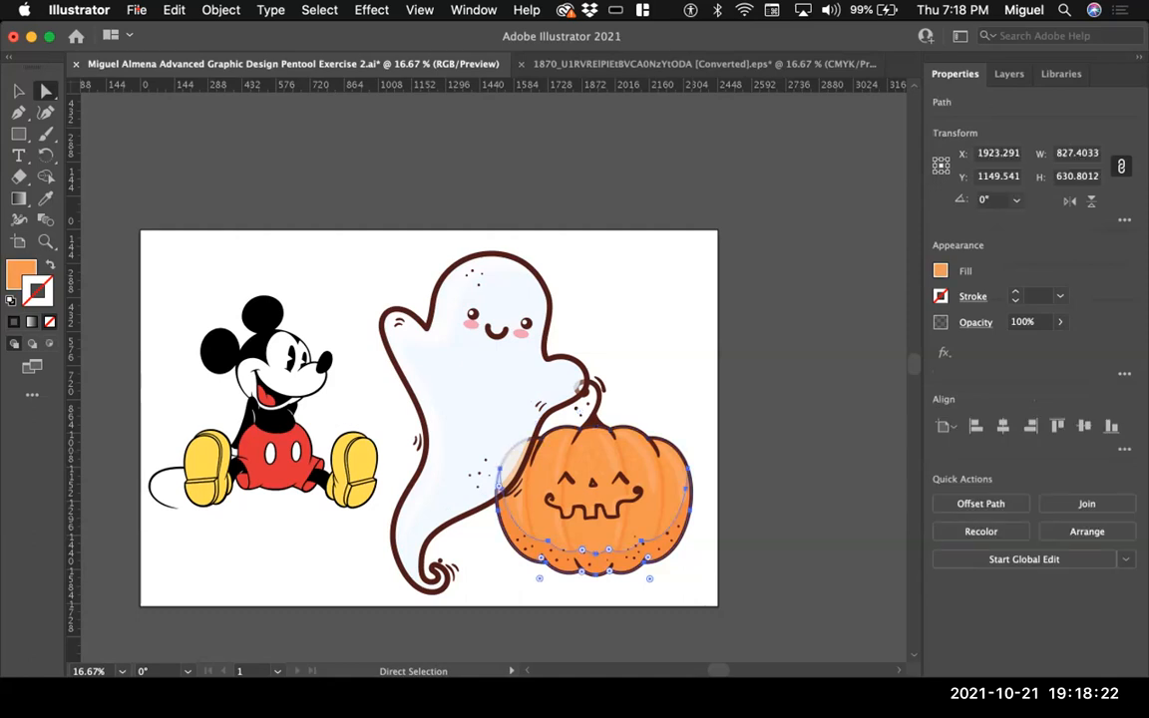
{"action": "key", "text": "Delete"}
{"action": "left_click", "coordinate": [469, 399]}
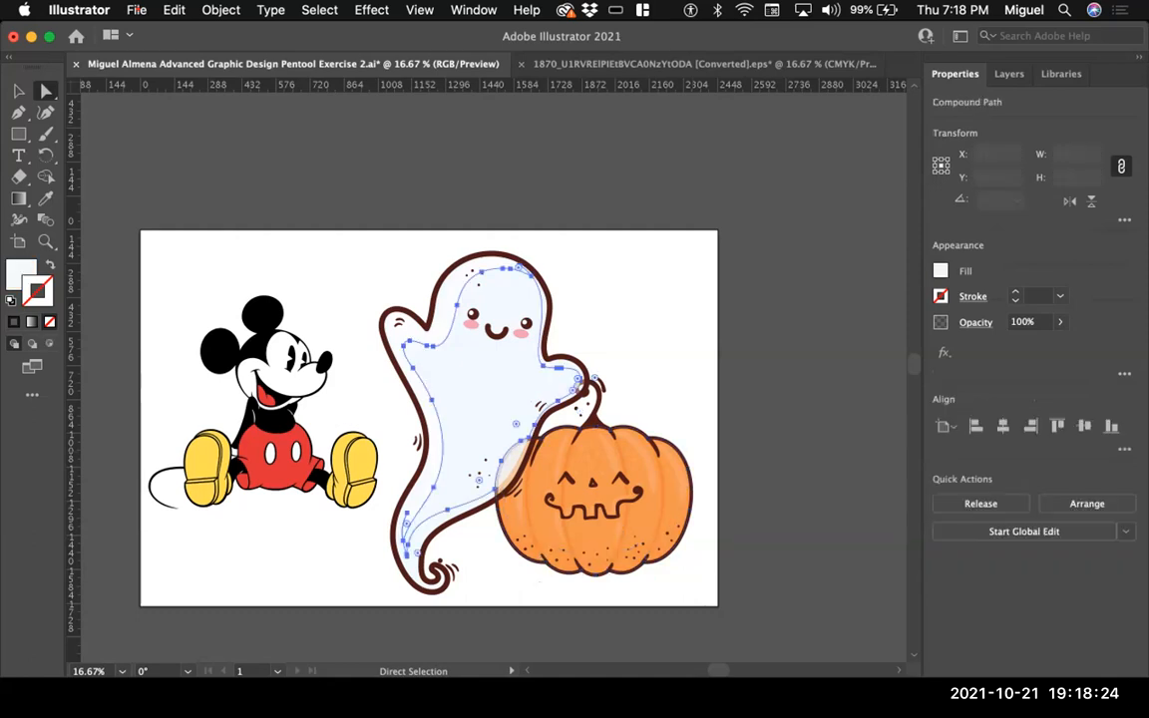
{"action": "key", "text": "Delete"}
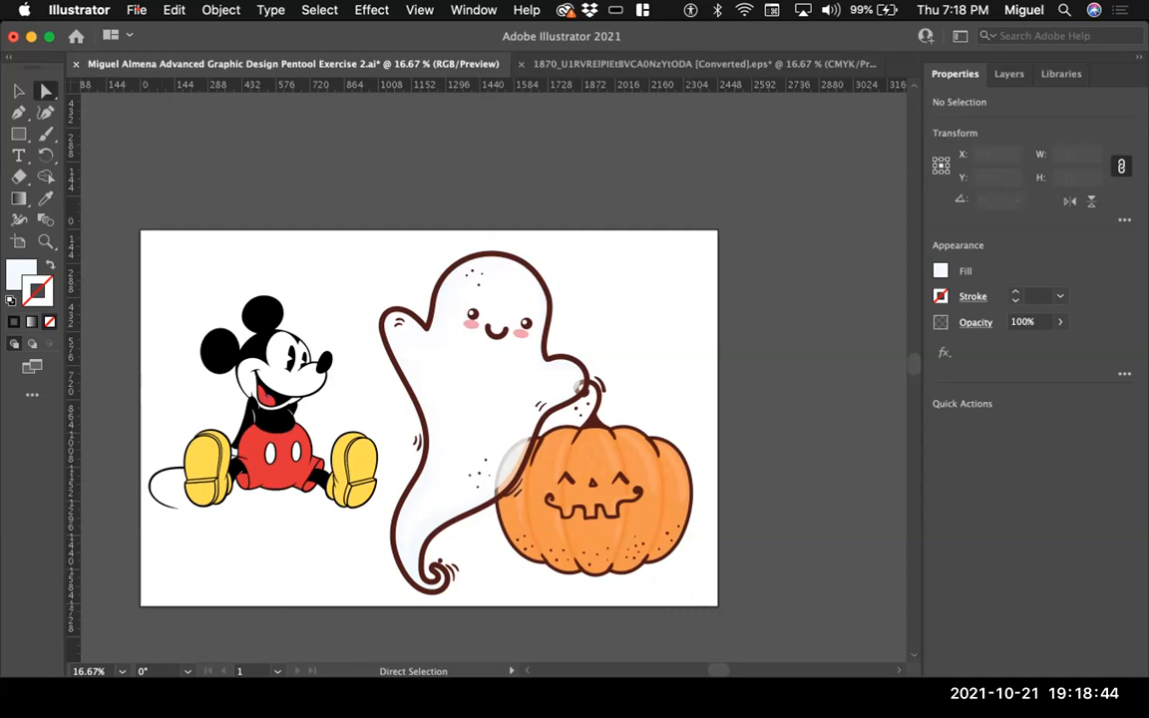
Step: Use Direct Selection to show the anchor points of the ghost's brown outline, and deselect it
{"action": "key", "text": "super+plus"}
{"action": "key", "text": "super+plus"}
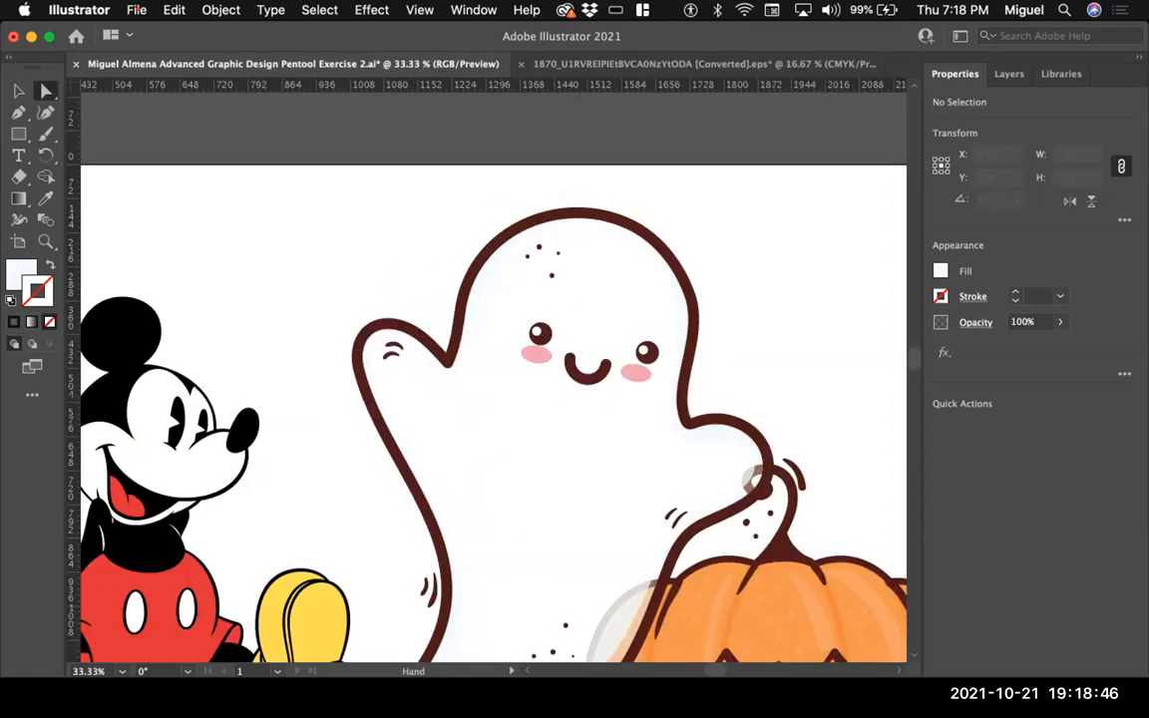
{"action": "left_click_drag", "start_coordinate": [493, 399], "coordinate": [443, 400]}
{"action": "left_click", "coordinate": [421, 263]}
{"action": "left_click", "coordinate": [706, 482]}
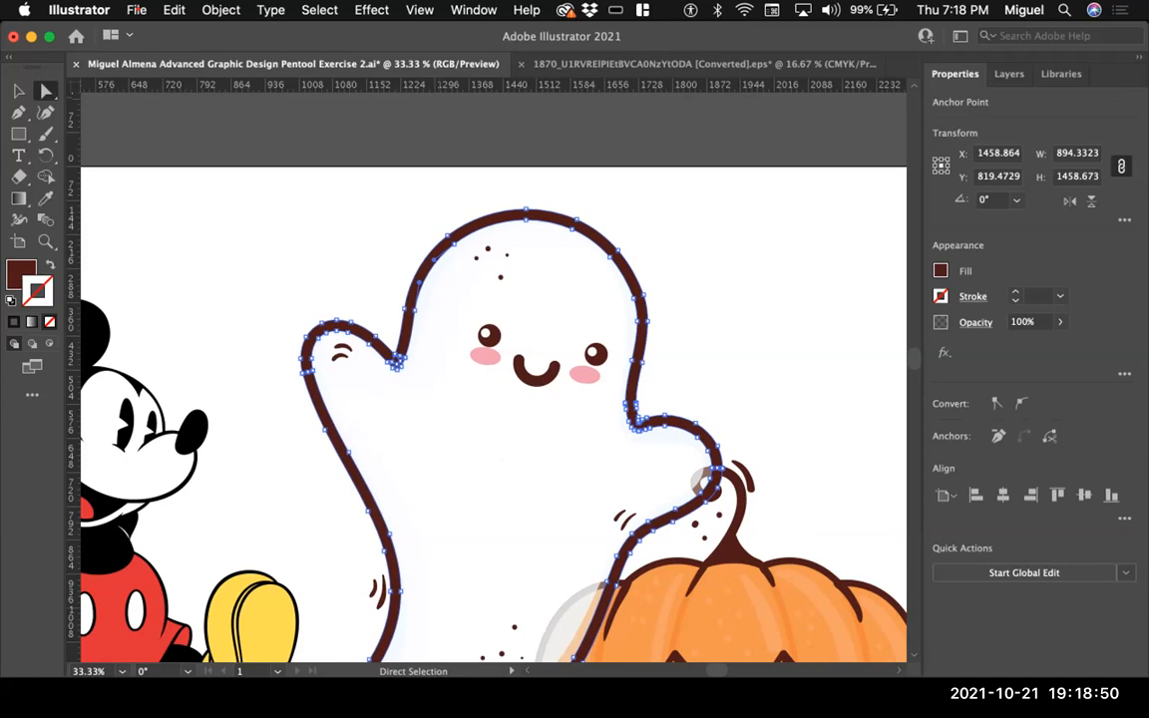
{"action": "key", "text": "shift+super+a"}
Step: Select the ghost's brown outline as a whole path with the Selection tool, examine its extent, and deselect it
{"action": "left_click", "coordinate": [515, 359], "text": "super"}
{"action": "left_click_drag", "start_coordinate": [516, 359], "coordinate": [530, 495]}
{"action": "key", "text": "shift+super+a"}
{"action": "key", "text": "v"}
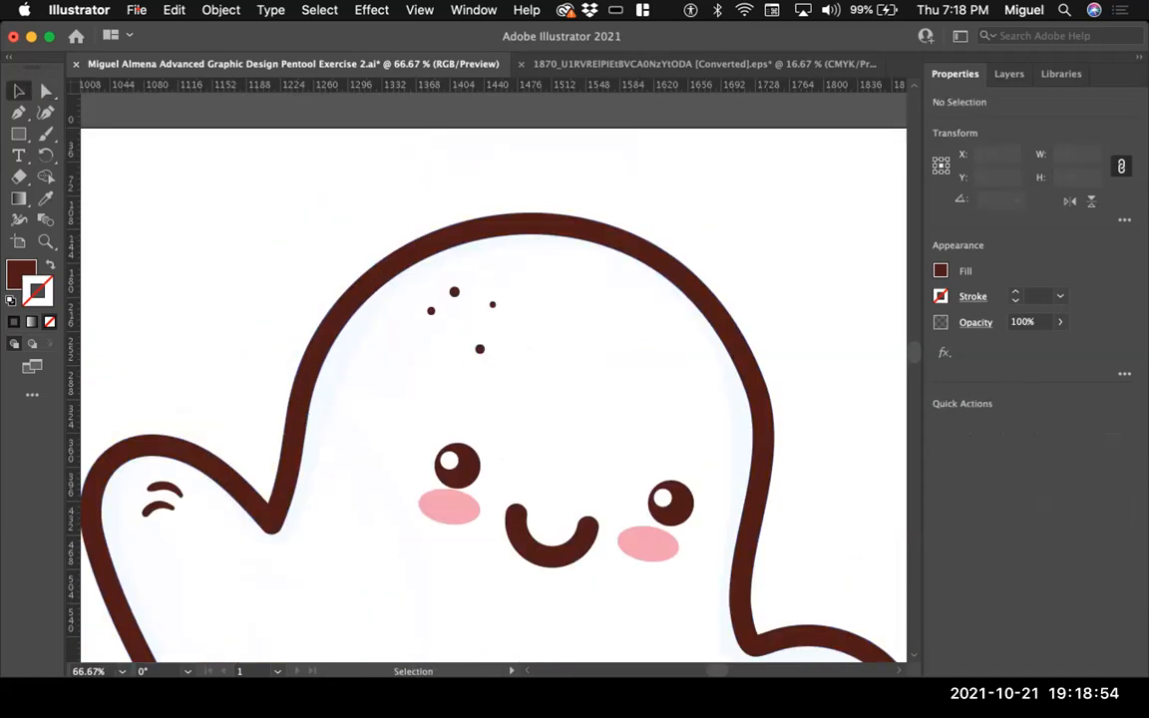
{"action": "left_click", "coordinate": [531, 223]}
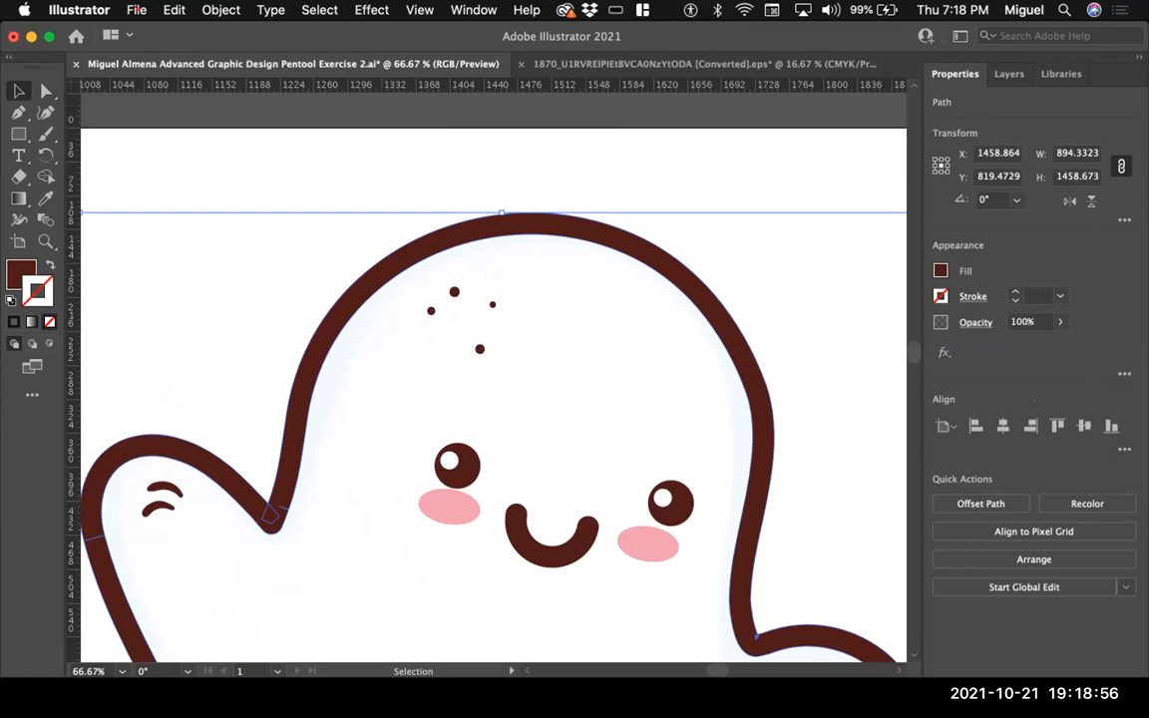
{"action": "key", "text": "super+minus"}
{"action": "key", "text": "super+minus"}
{"action": "key", "text": "super+minus"}
{"action": "key", "text": "super+minus"}
{"action": "key", "text": "super+equal"}
{"action": "key", "text": "super+equal"}
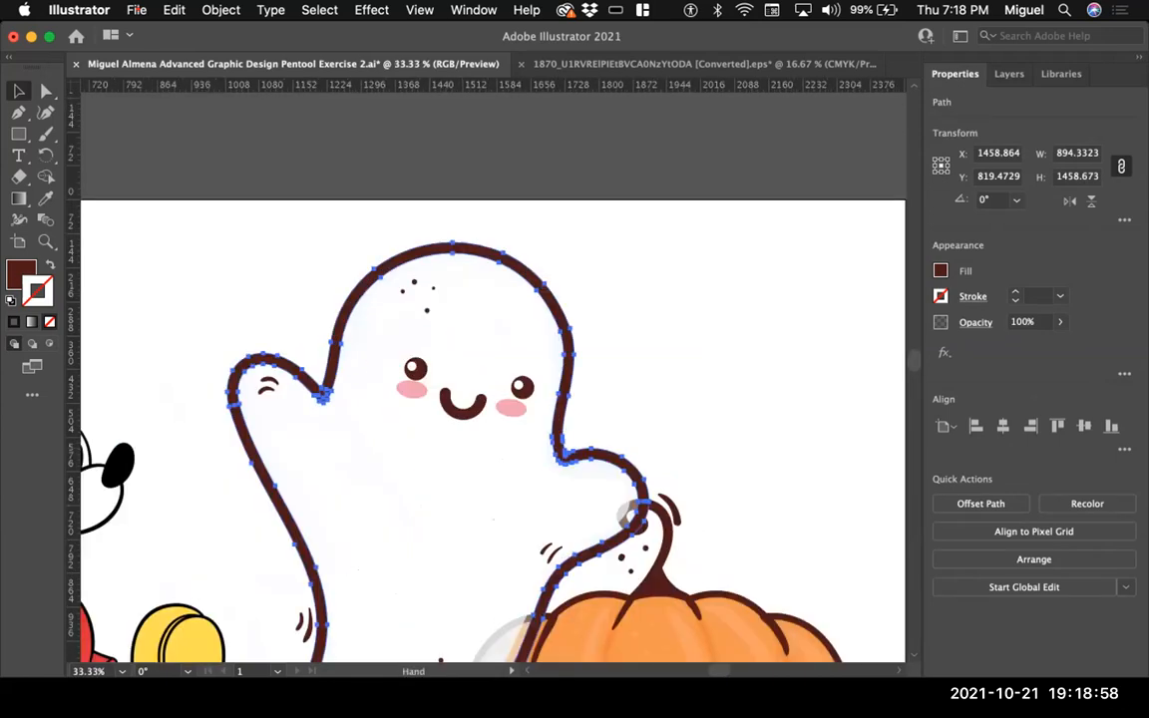
{"action": "key", "text": "super+shift+a"}
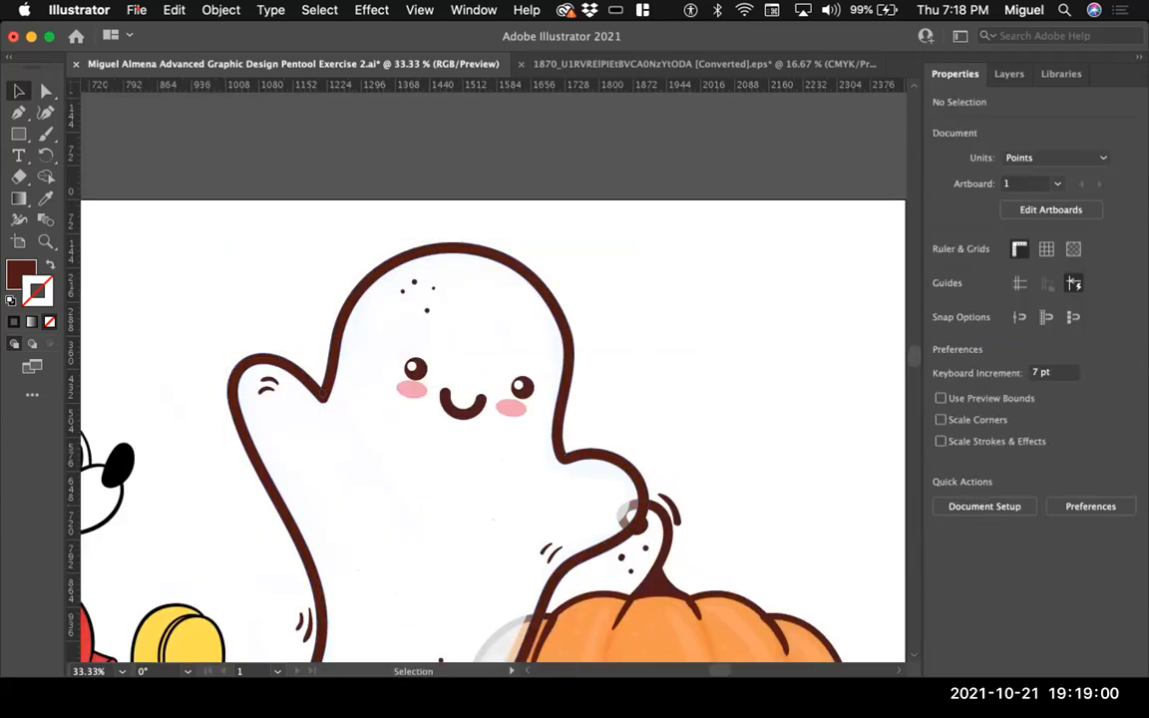
Step: Examine the anchor points on the ghost's outline once more with Direct Selection, then return to the Selection tool with nothing selected
{"action": "key", "text": "a"}
{"action": "left_click", "coordinate": [413, 256]}
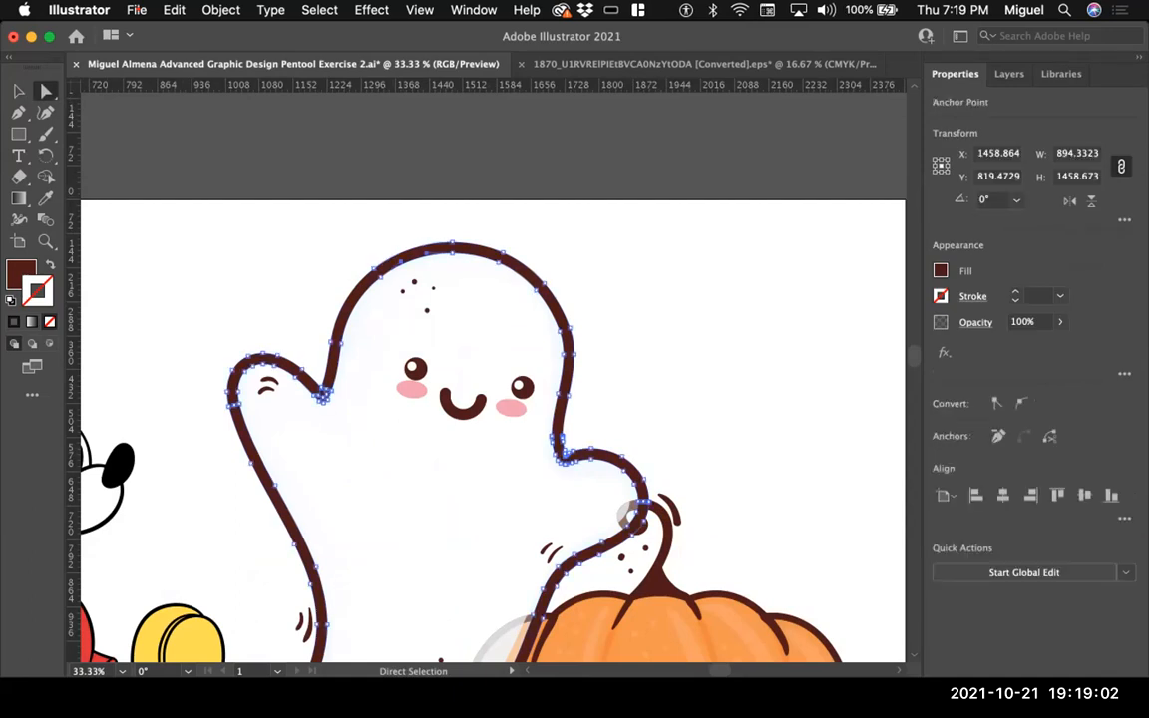
{"action": "key", "text": "v"}
{"action": "key", "text": "super+shift+a"}
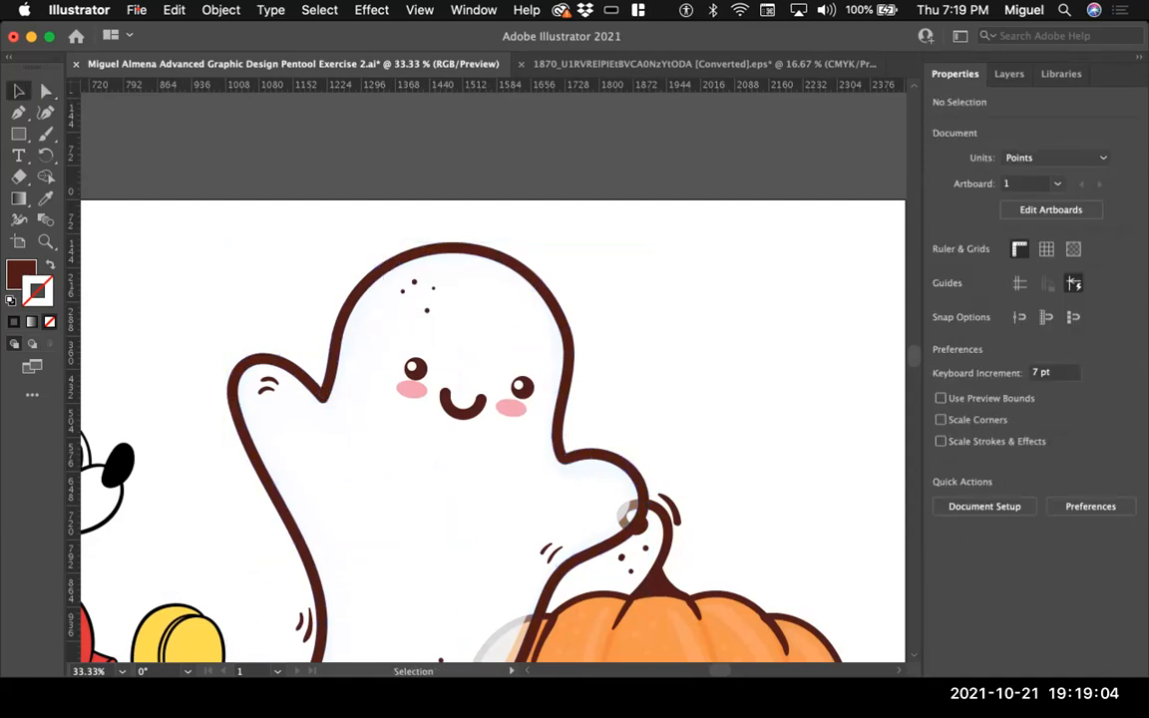
Step: Recolor the ghost's brown outline with the near-black fill 000018 in the Color Picker, and deselect it
{"action": "left_click", "coordinate": [413, 256]}
{"action": "scroll", "coordinate": [493, 379], "scroll_direction": "down", "scroll_amount": 3}
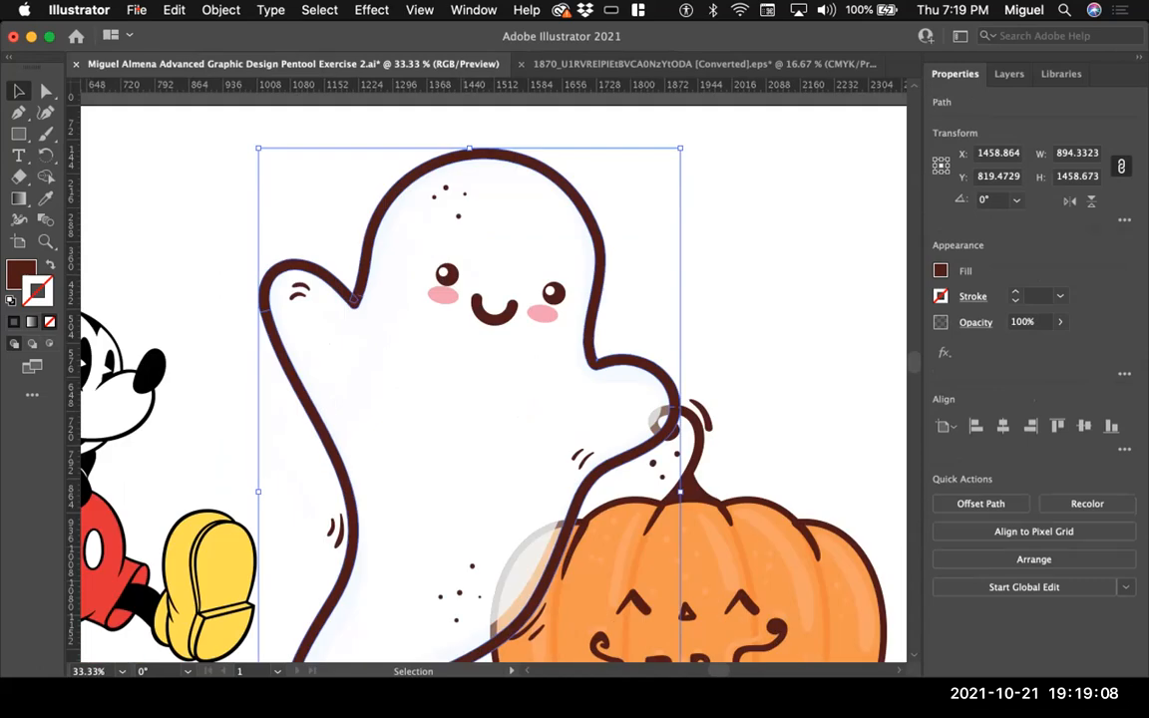
{"action": "key", "text": "F6"}
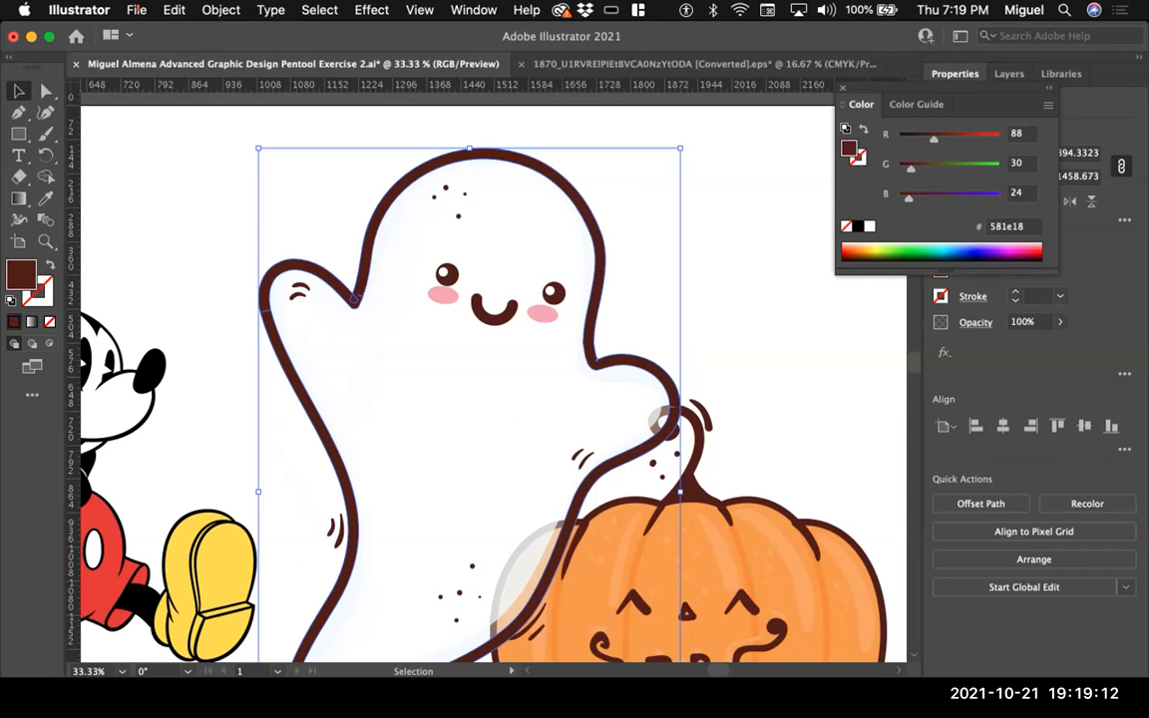
{"action": "key", "text": "F6"}
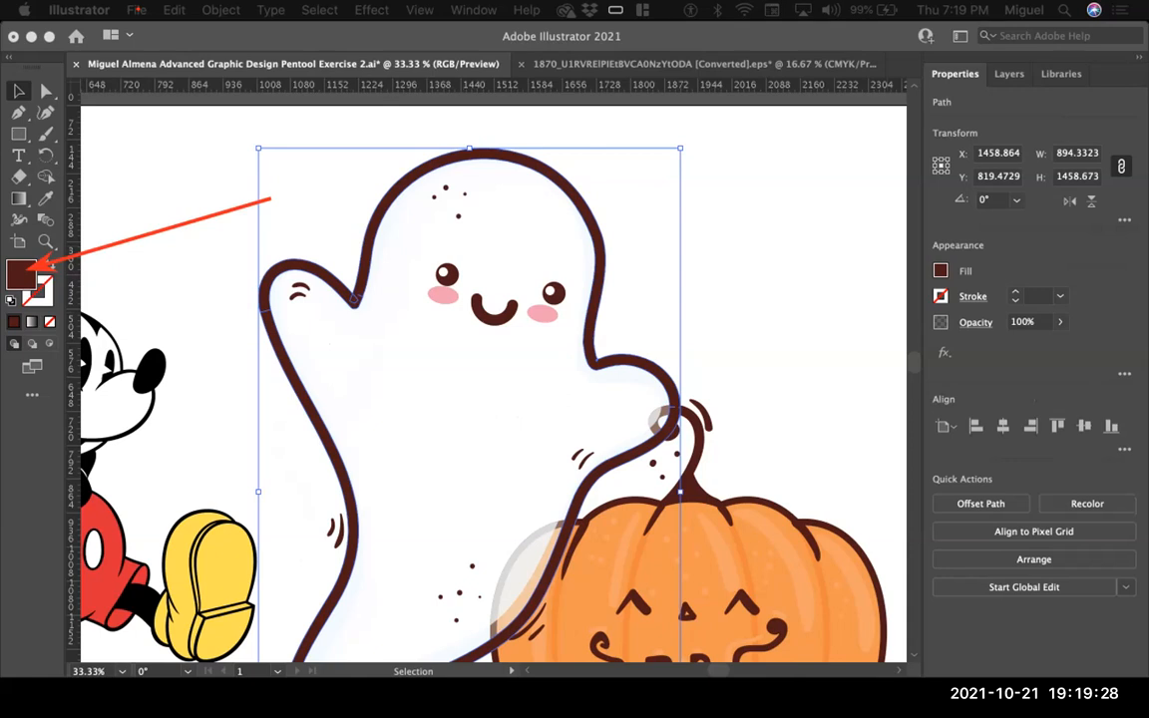
{"action": "double_click", "coordinate": [22, 271]}
{"action": "left_click_drag", "start_coordinate": [414, 438], "coordinate": [336, 464]}
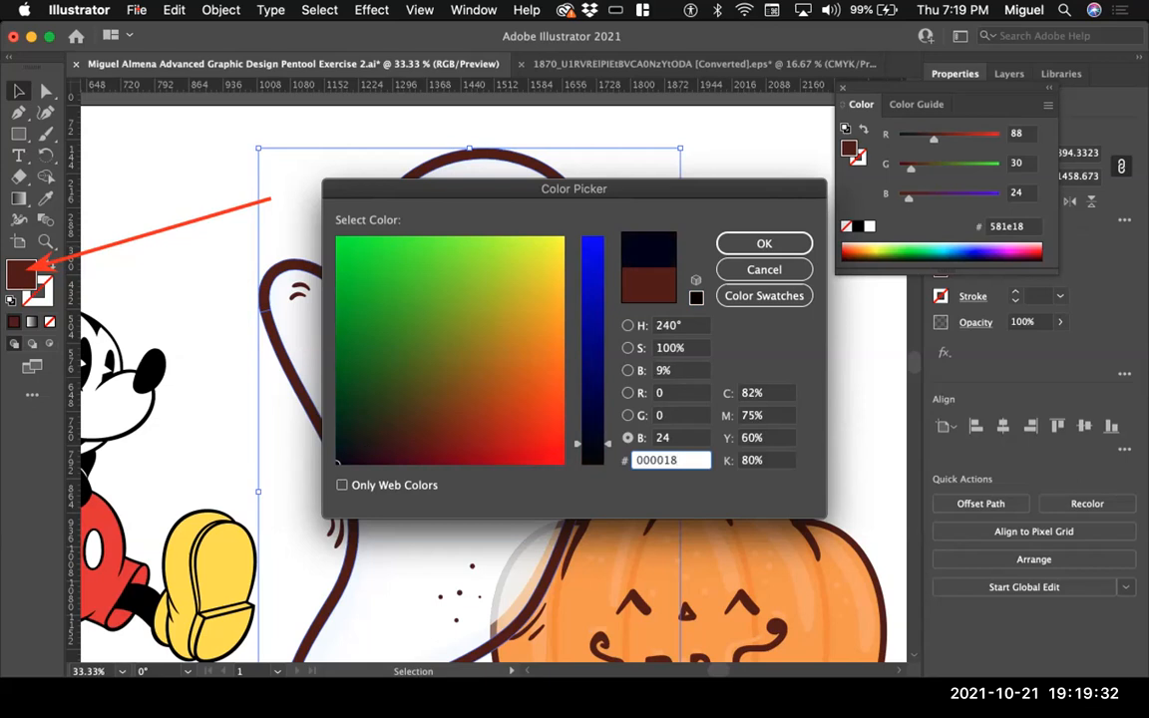
{"action": "key", "text": "Return"}
{"action": "key", "text": "super+shift+a"}
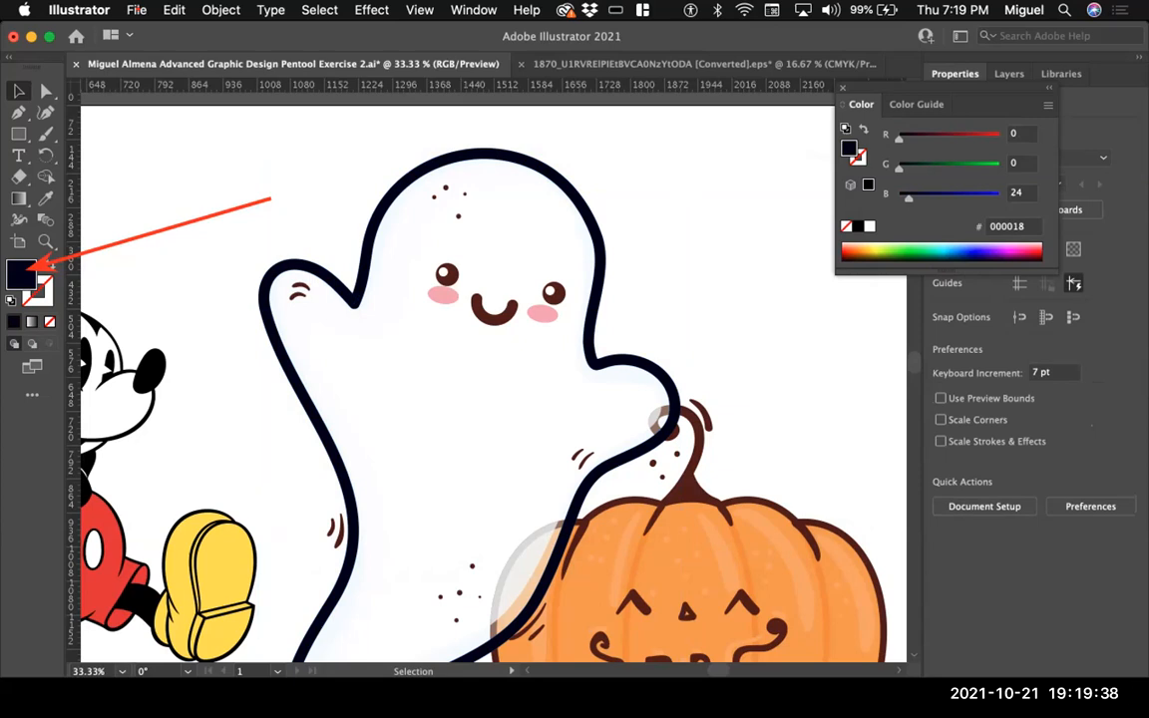
Step: Select the ghost's two eyes and mouth together, change their fill to near-black 000018, and deselect them
{"action": "left_click", "coordinate": [447, 273]}
{"action": "left_click", "coordinate": [554, 293], "text": "shift"}
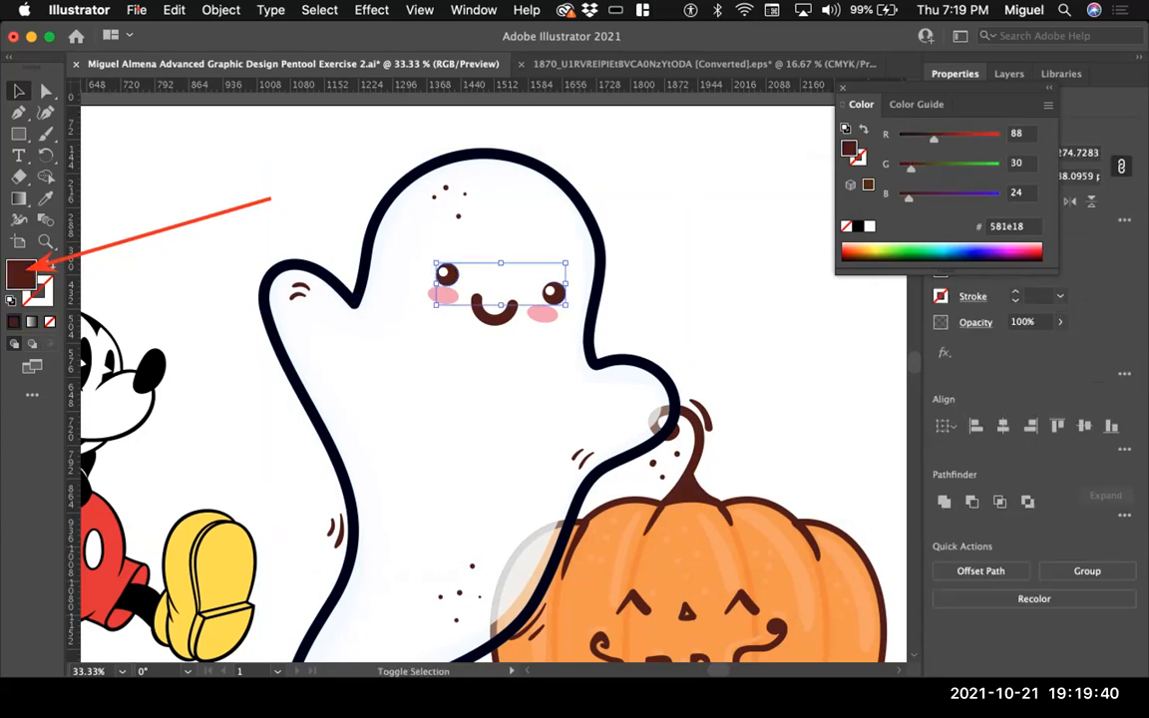
{"action": "left_click", "coordinate": [494, 317], "text": "shift"}
{"action": "double_click", "coordinate": [22, 275]}
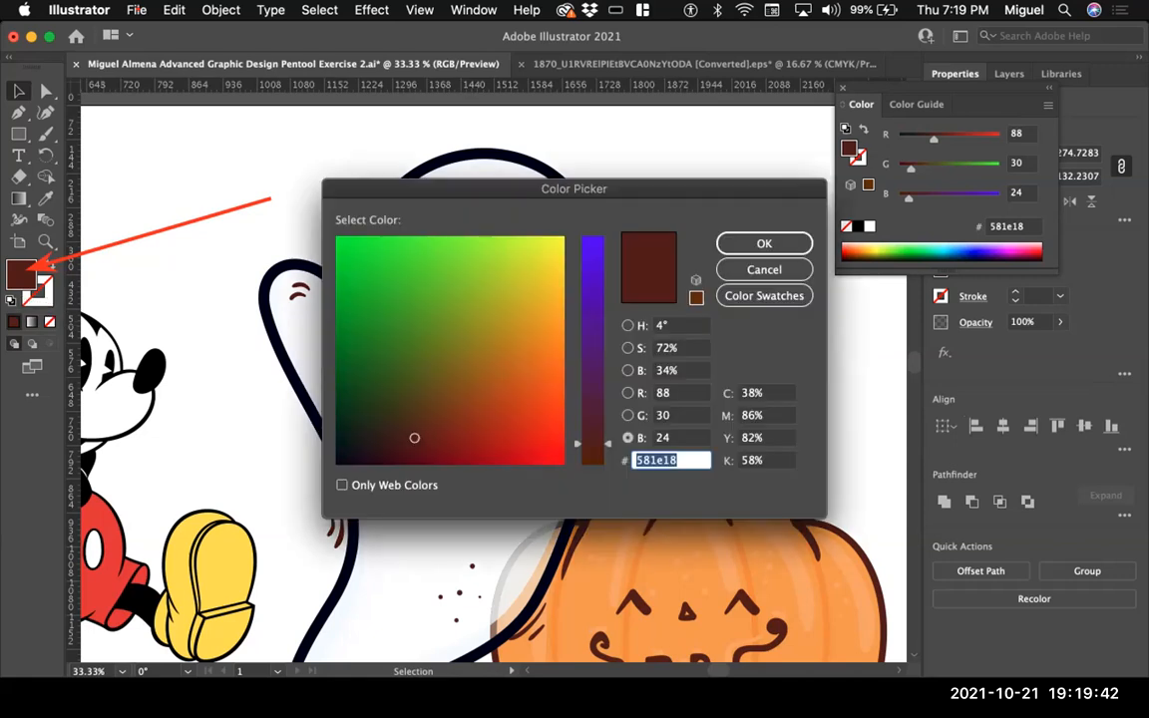
{"action": "left_click_drag", "start_coordinate": [414, 438], "coordinate": [335, 465]}
{"action": "key", "text": "Return"}
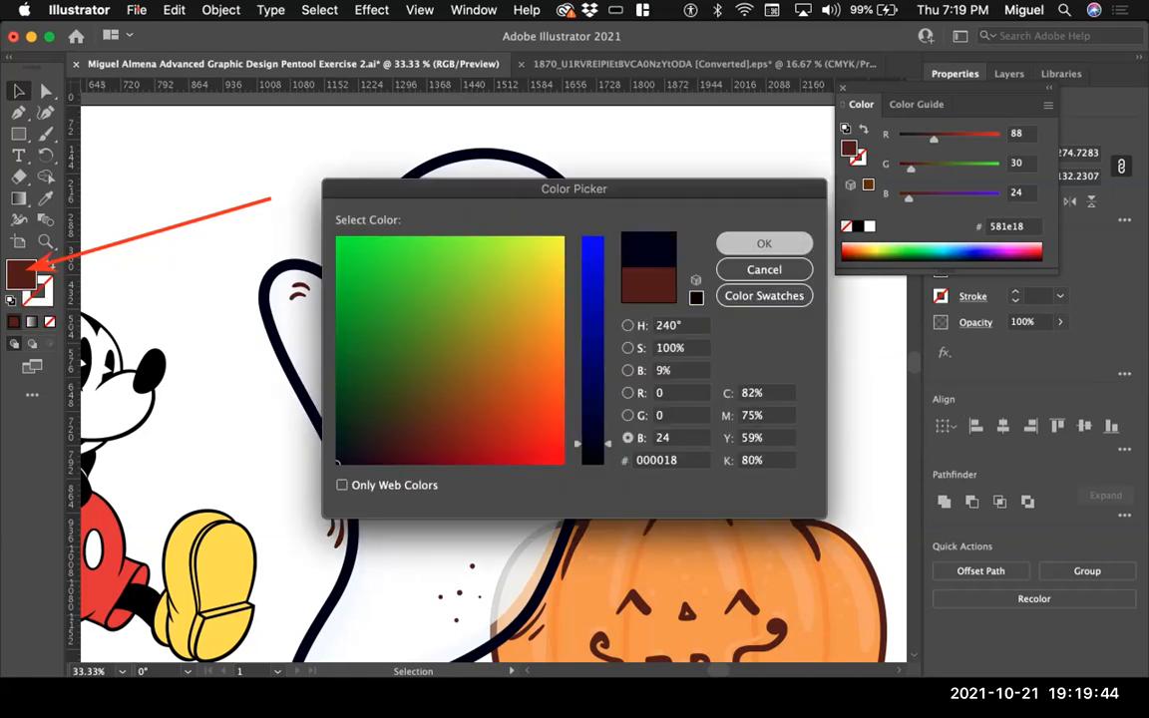
{"action": "key", "text": "super+shift+a"}
Step: Select the pumpkin's brown stem, try moving it up and right away from the pumpkin, and undo the move
{"action": "left_click_drag", "start_coordinate": [608, 377], "coordinate": [457, 219]}
{"action": "left_click", "coordinate": [542, 324]}
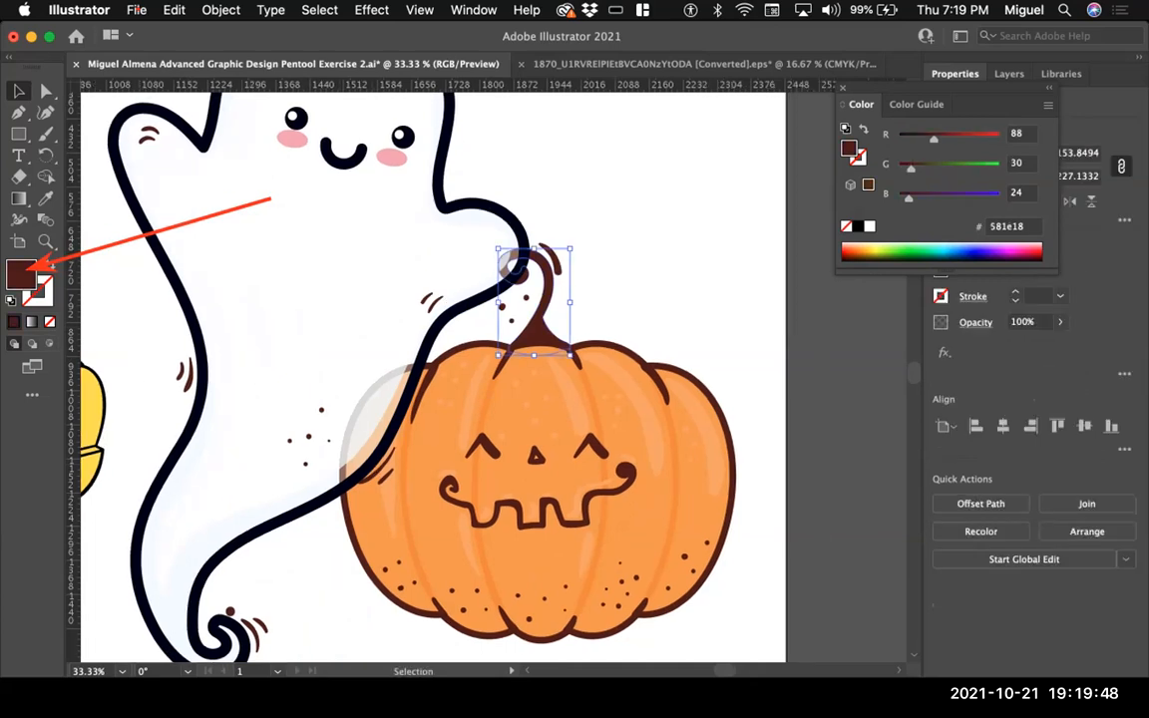
{"action": "key", "text": "super+equal"}
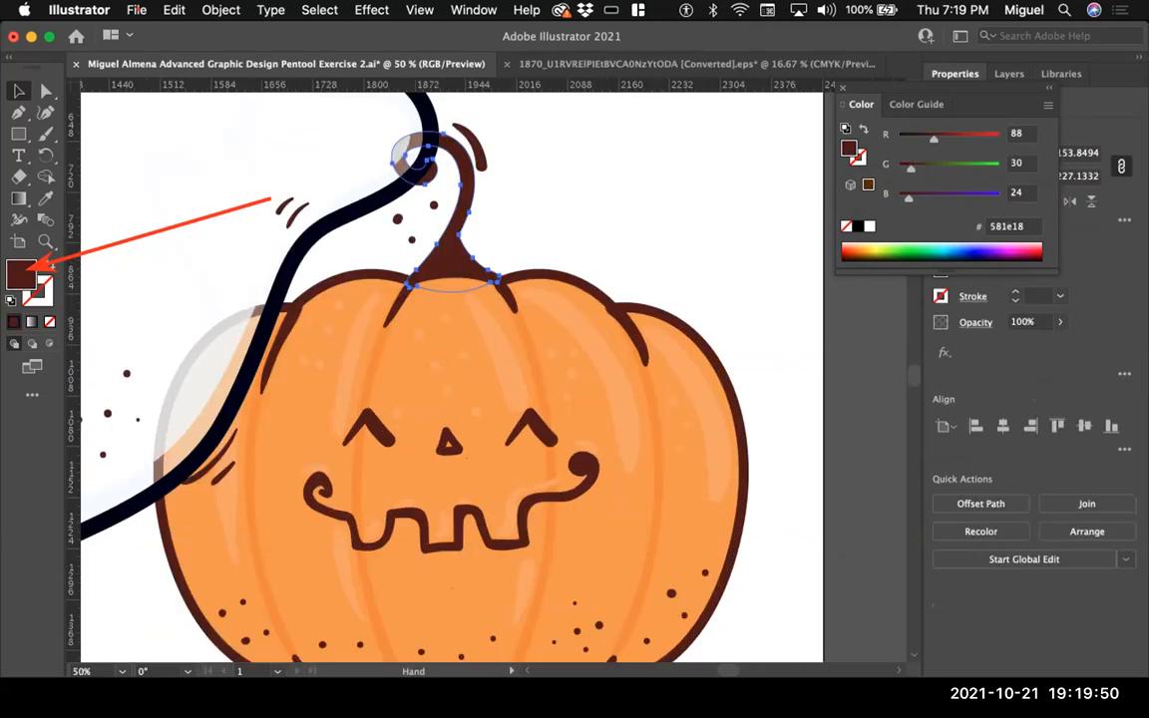
{"action": "left_click_drag", "start_coordinate": [458, 339], "coordinate": [538, 251]}
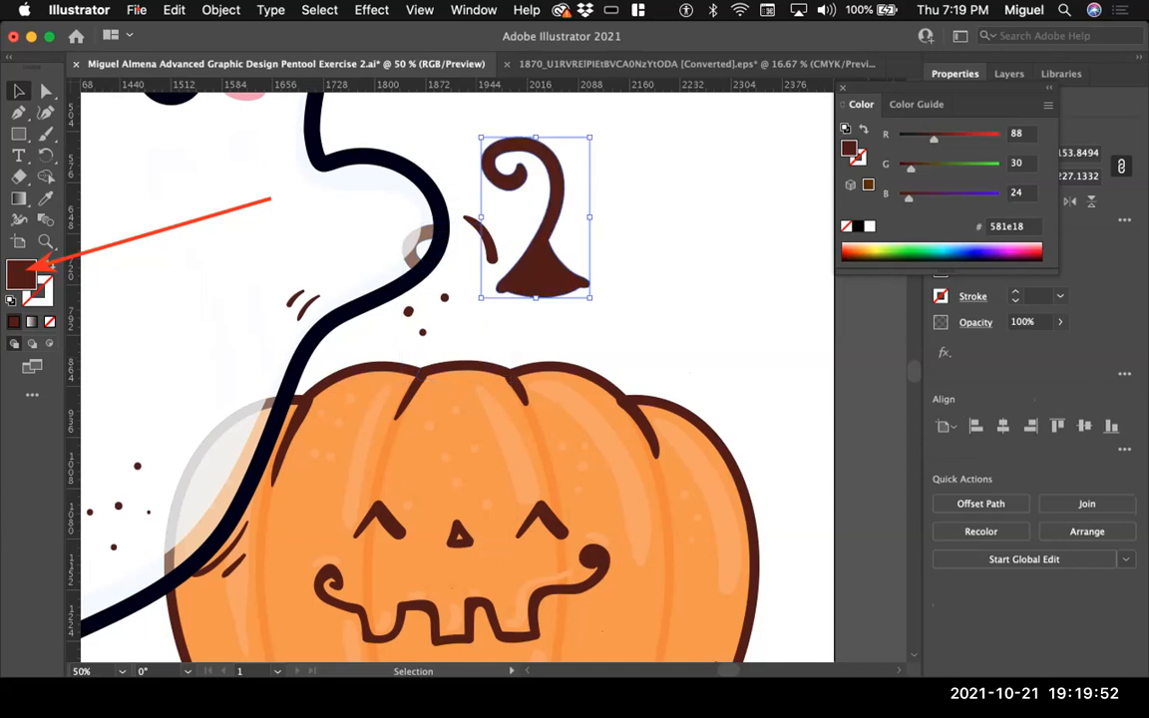
{"action": "key", "text": "super+z"}
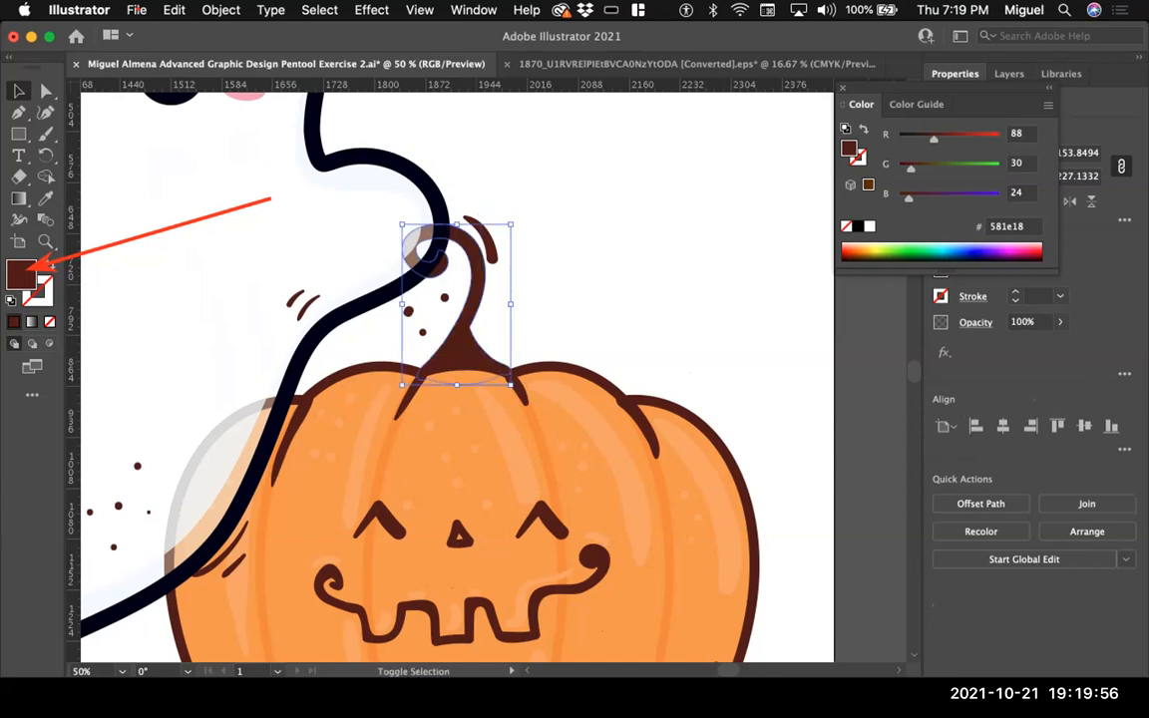
Step: Recolor the pumpkin's stem and outer outline with the dark navy fill 000018
{"action": "left_click", "coordinate": [559, 367], "text": "shift"}
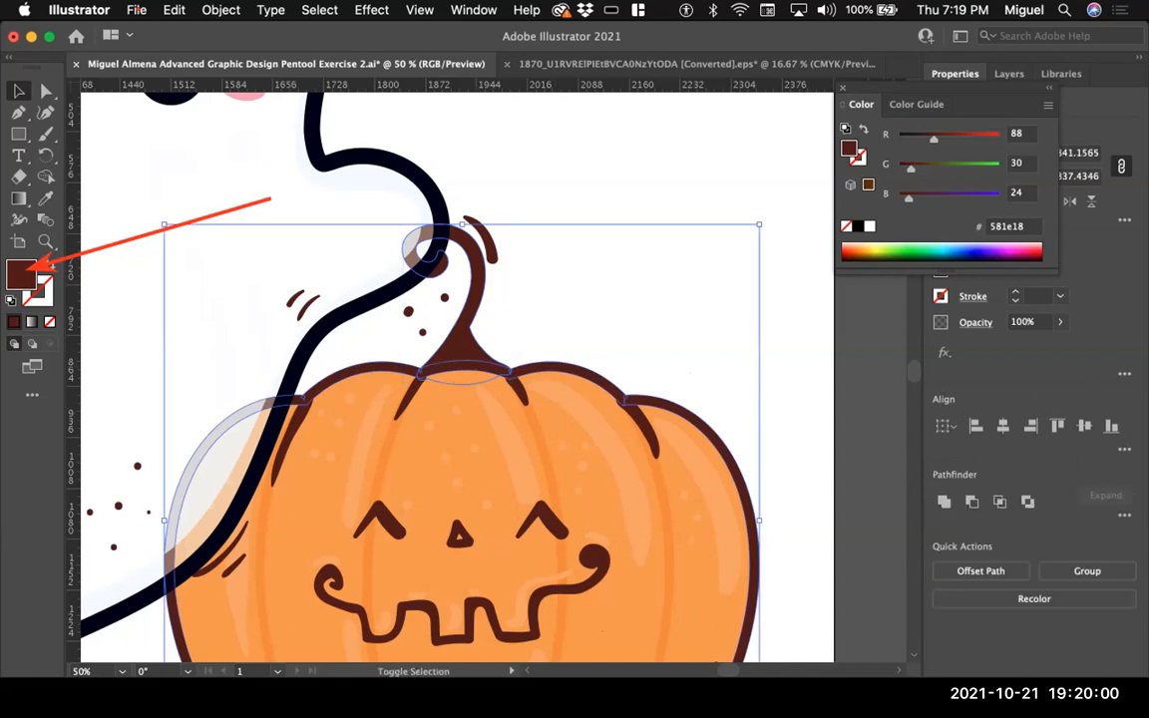
{"action": "key", "text": "space"}
{"action": "left_click_drag", "start_coordinate": [458, 449], "coordinate": [556, 389]}
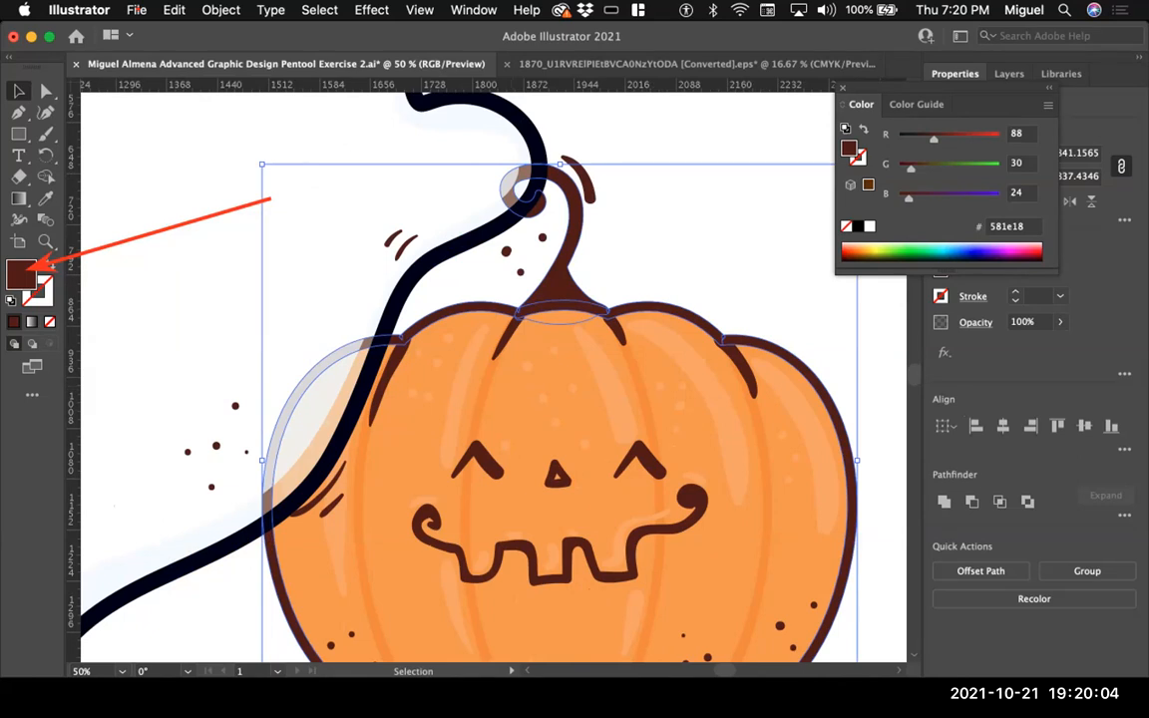
{"action": "double_click", "coordinate": [20, 274]}
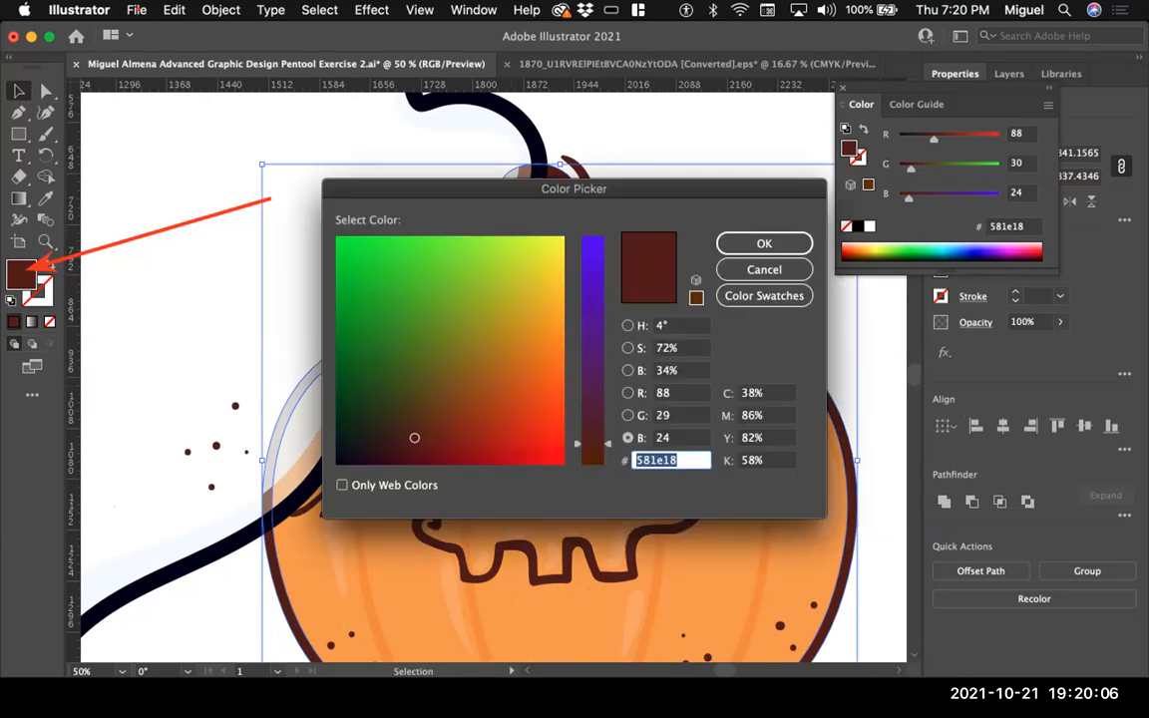
{"action": "type", "text": "000018"}
{"action": "key", "text": "Escape"}
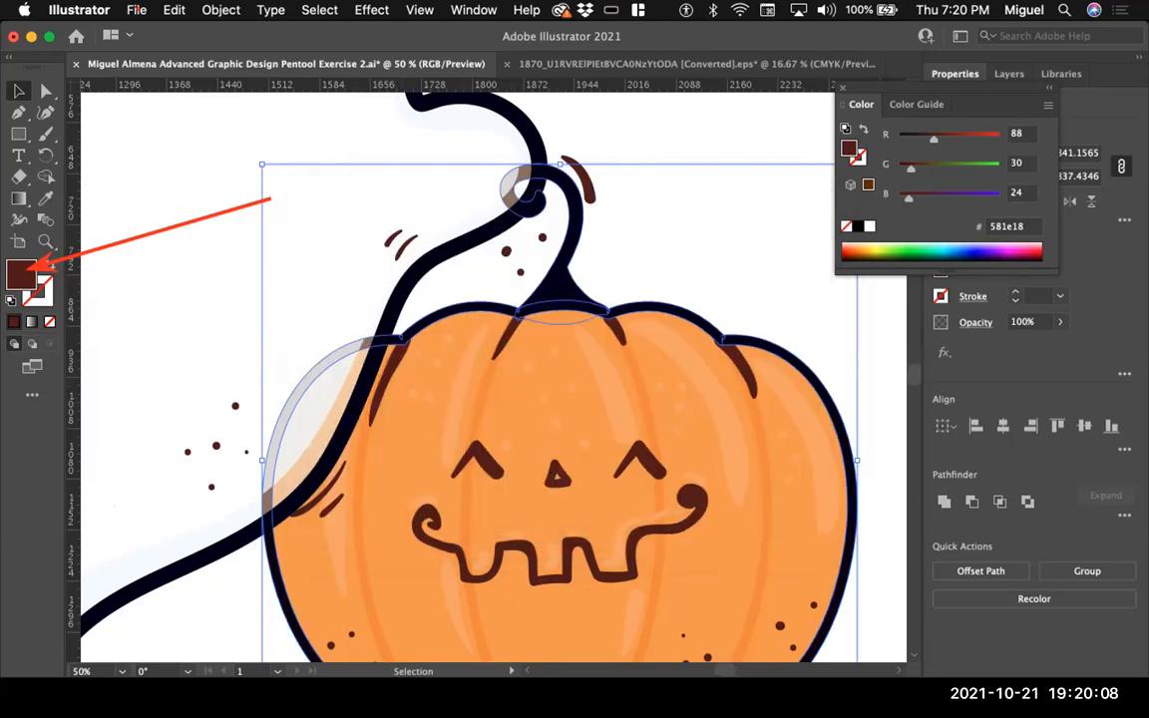
Step: Fill the pumpkin's upper crease lines, eyes, nose and mouth with dark navy 000018
{"action": "scroll", "coordinate": [493, 377], "scroll_direction": "right", "scroll_amount": 2}
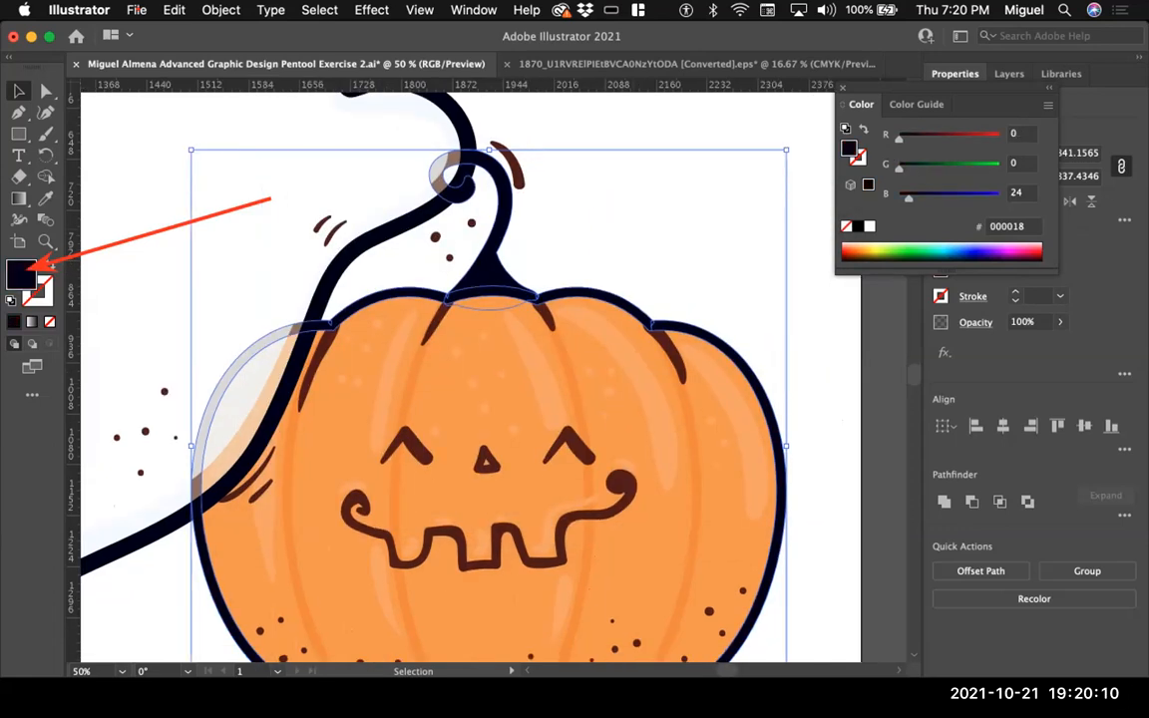
{"action": "key", "text": "super+shift+a"}
{"action": "left_click", "coordinate": [317, 361]}
{"action": "left_click", "coordinate": [435, 321], "text": "shift"}
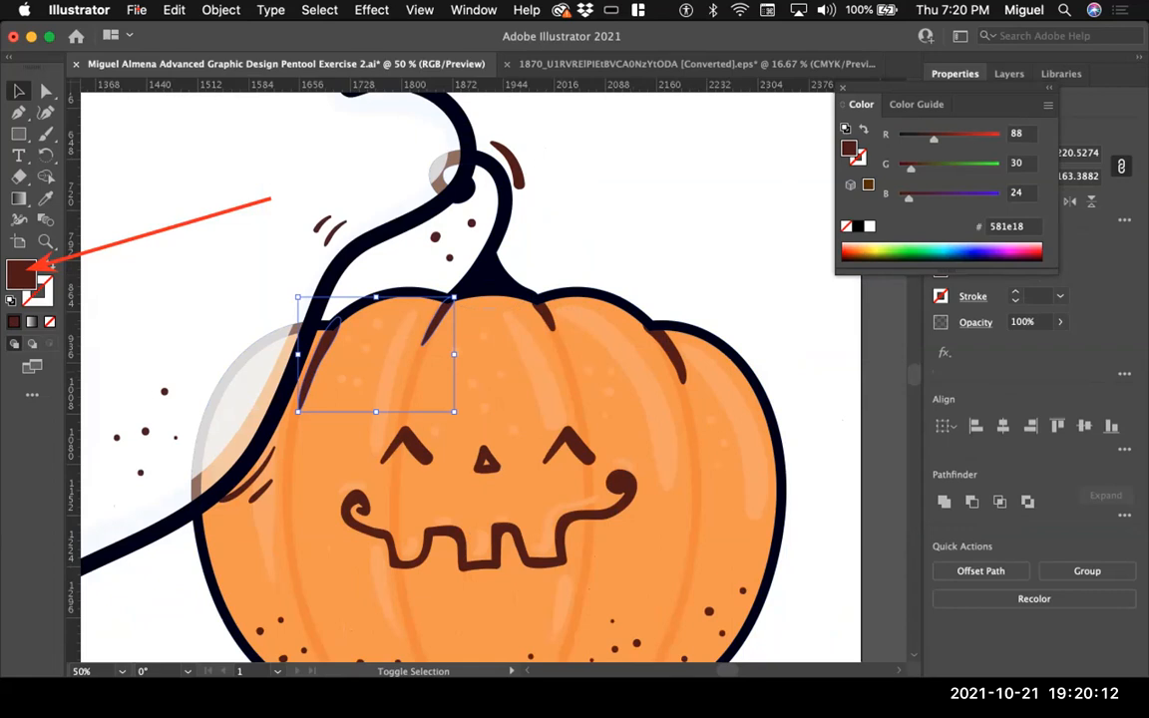
{"action": "left_click", "coordinate": [544, 315], "text": "shift"}
{"action": "left_click", "coordinate": [662, 344], "text": "shift"}
{"action": "left_click", "coordinate": [487, 460], "text": "shift"}
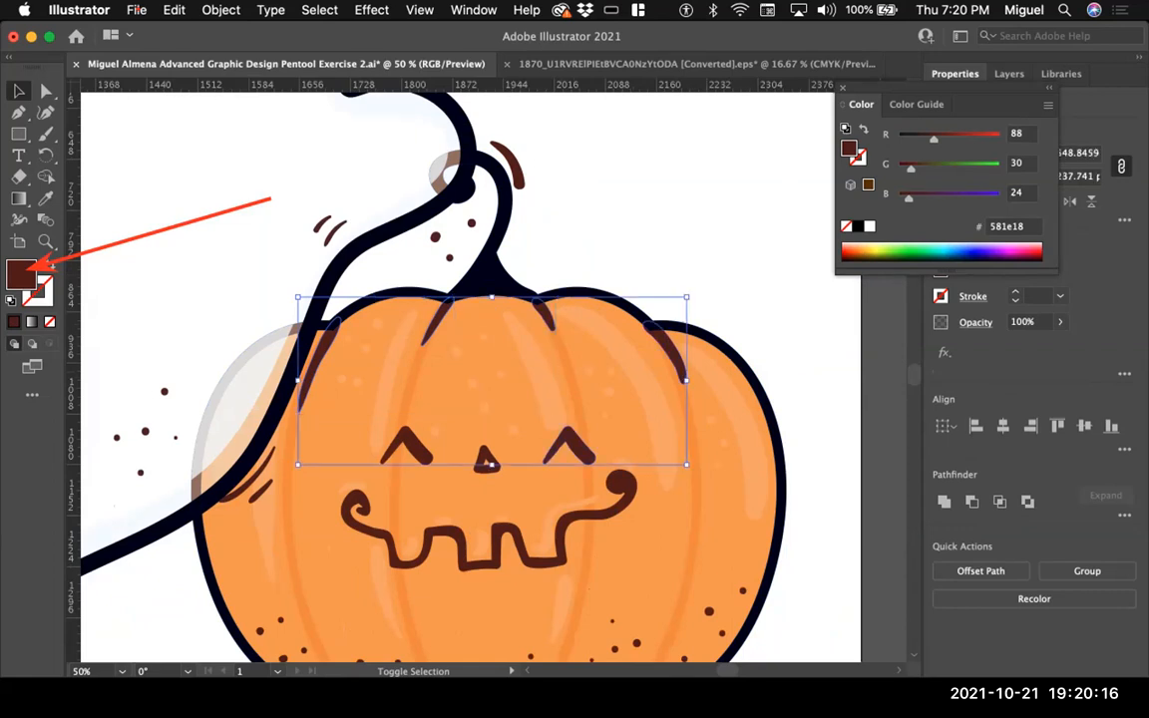
{"action": "left_click", "coordinate": [487, 463], "text": "shift"}
{"action": "left_click", "coordinate": [496, 544], "text": "shift"}
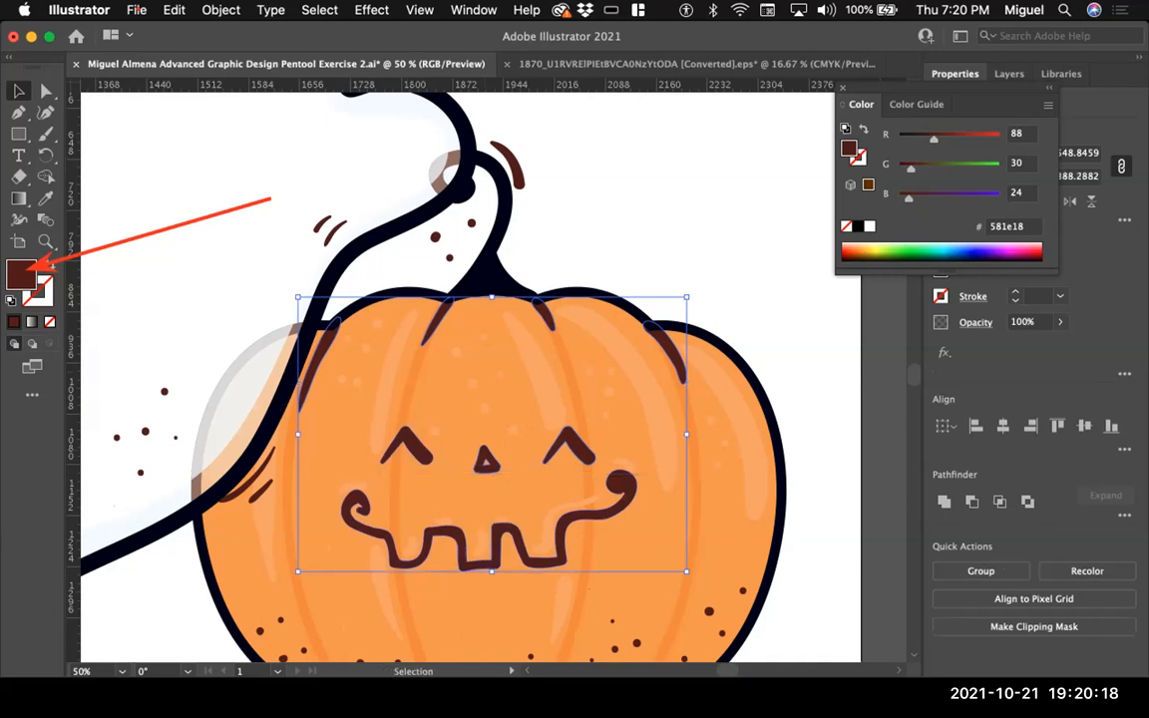
{"action": "double_click", "coordinate": [20, 271]}
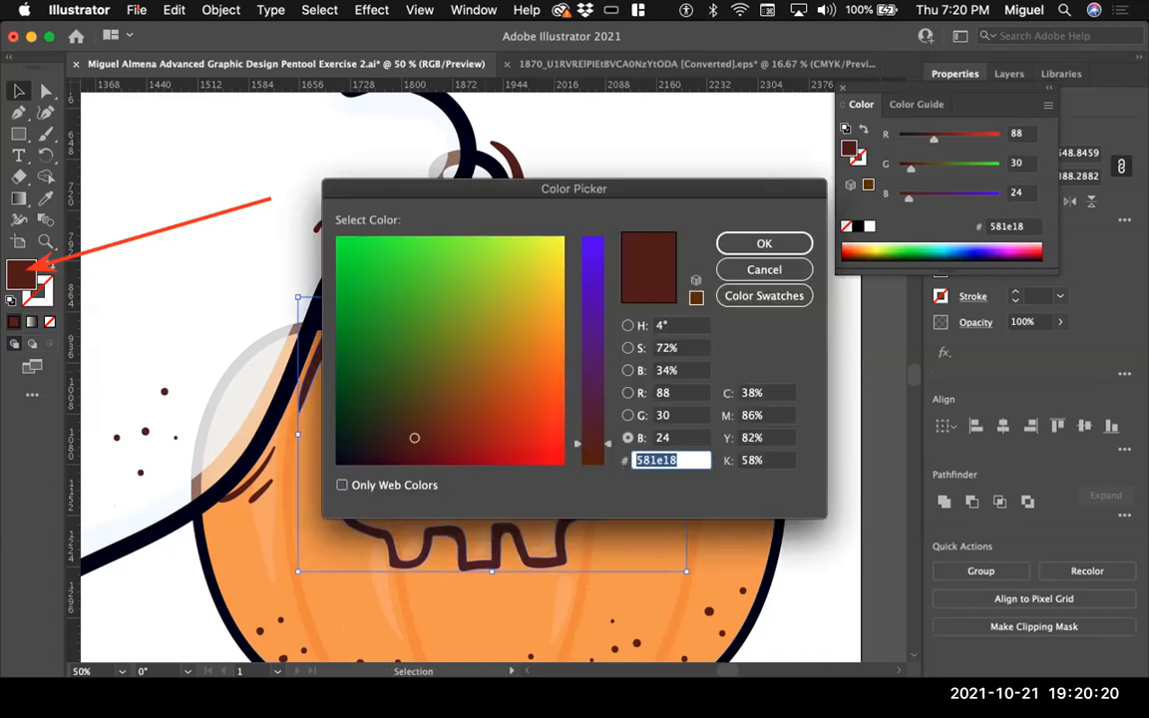
{"action": "type", "text": "000018"}
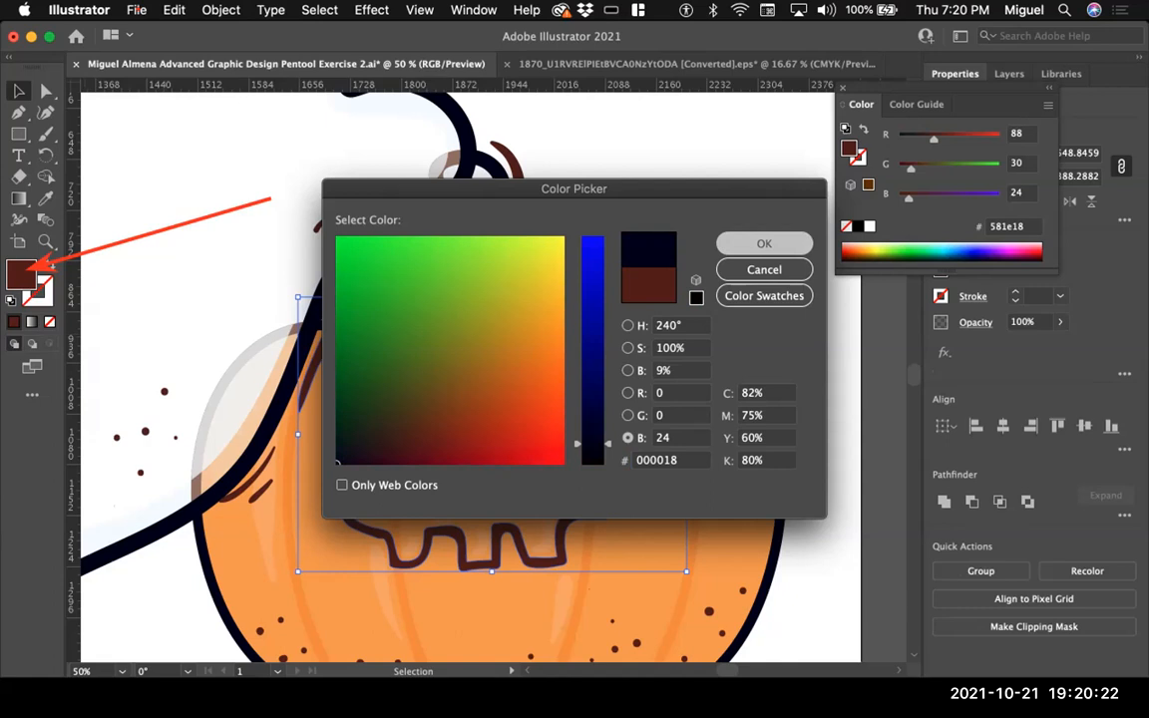
{"action": "key", "text": "Return"}
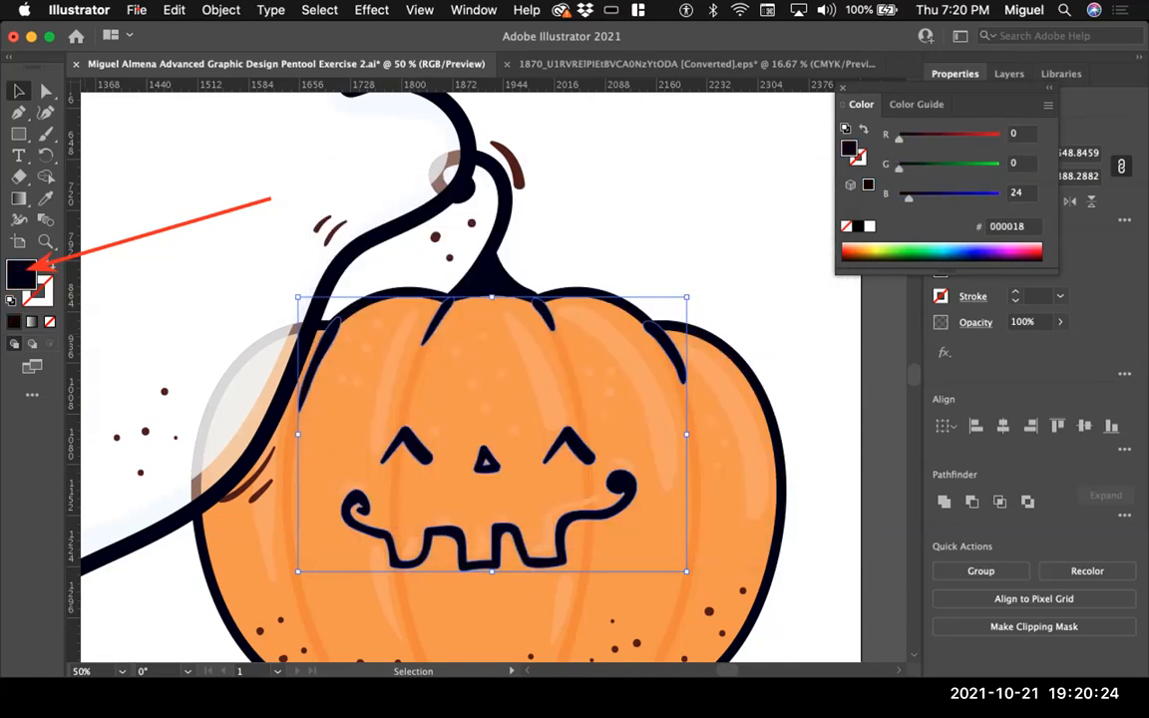
Step: Fill the motion lines on the pumpkin's left side and beside its stem with dark navy 000018
{"action": "scroll", "coordinate": [492, 377], "scroll_direction": "down", "scroll_amount": 3}
{"action": "scroll", "coordinate": [493, 377], "scroll_direction": "left", "scroll_amount": 3}
{"action": "left_click", "coordinate": [393, 374]}
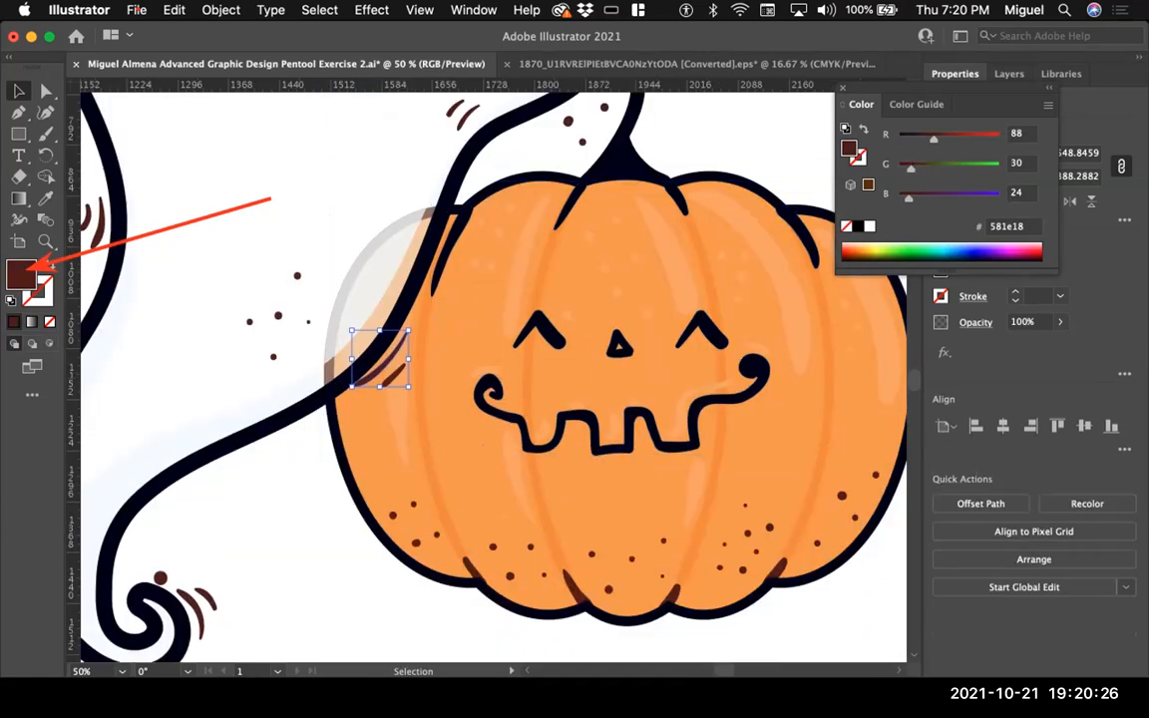
{"action": "left_click", "coordinate": [394, 375], "text": "shift"}
{"action": "scroll", "coordinate": [492, 377], "scroll_direction": "up", "scroll_amount": 4}
{"action": "scroll", "coordinate": [493, 377], "scroll_direction": "right", "scroll_amount": 3}
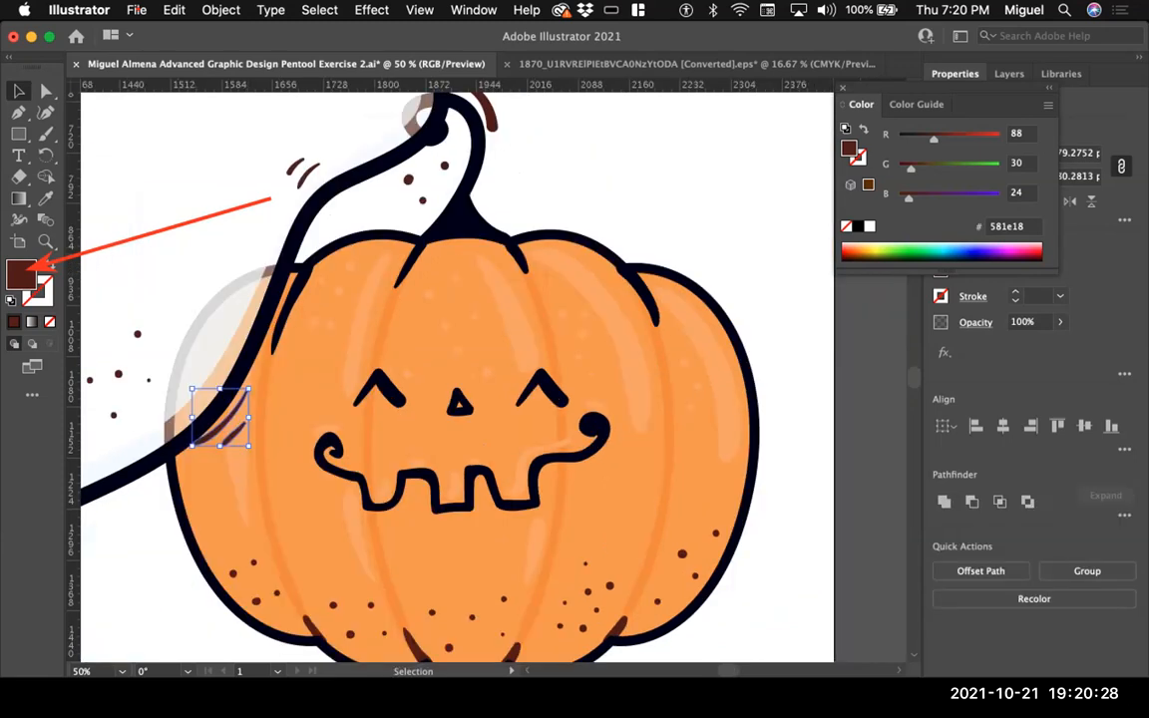
{"action": "left_click", "coordinate": [464, 269], "text": "shift"}
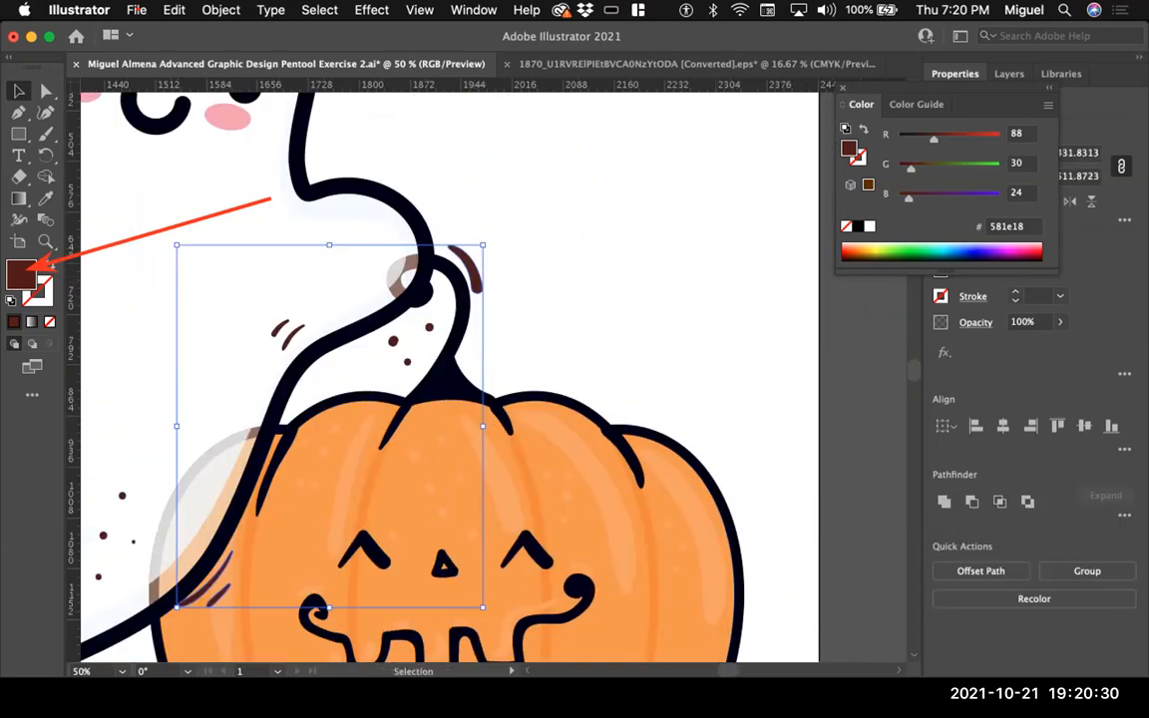
{"action": "double_click", "coordinate": [22, 271]}
{"action": "left_click", "coordinate": [337, 458]}
{"action": "left_click", "coordinate": [648, 285]}
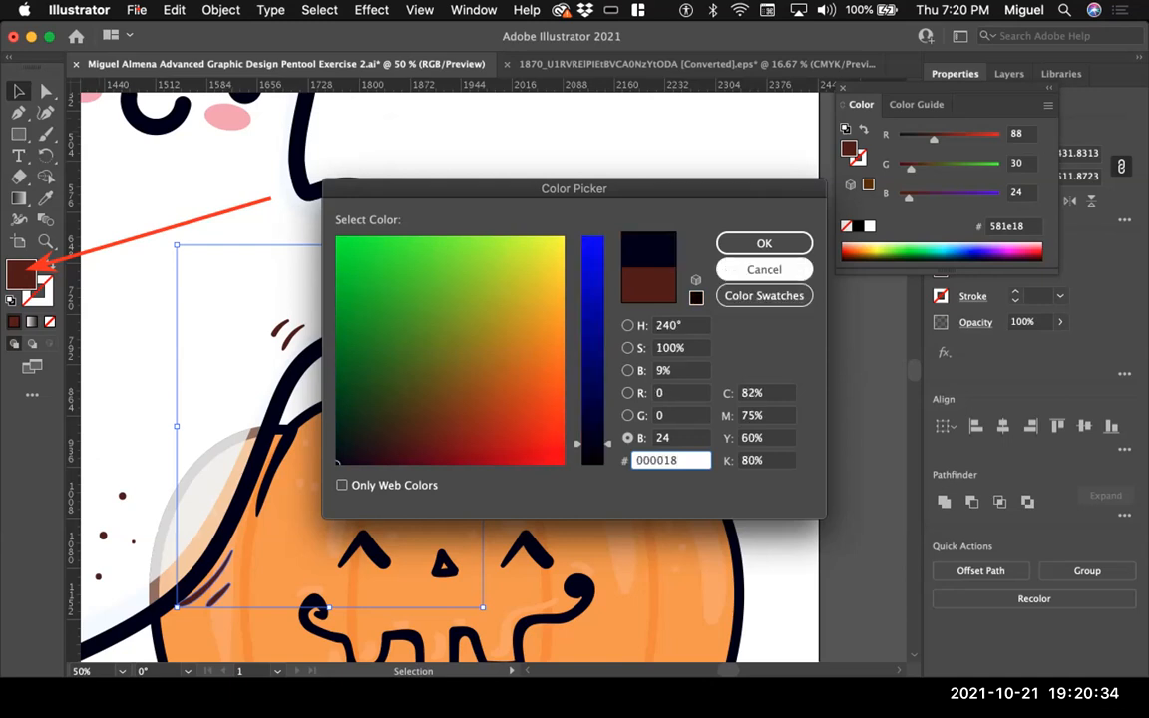
{"action": "key", "text": "Return"}
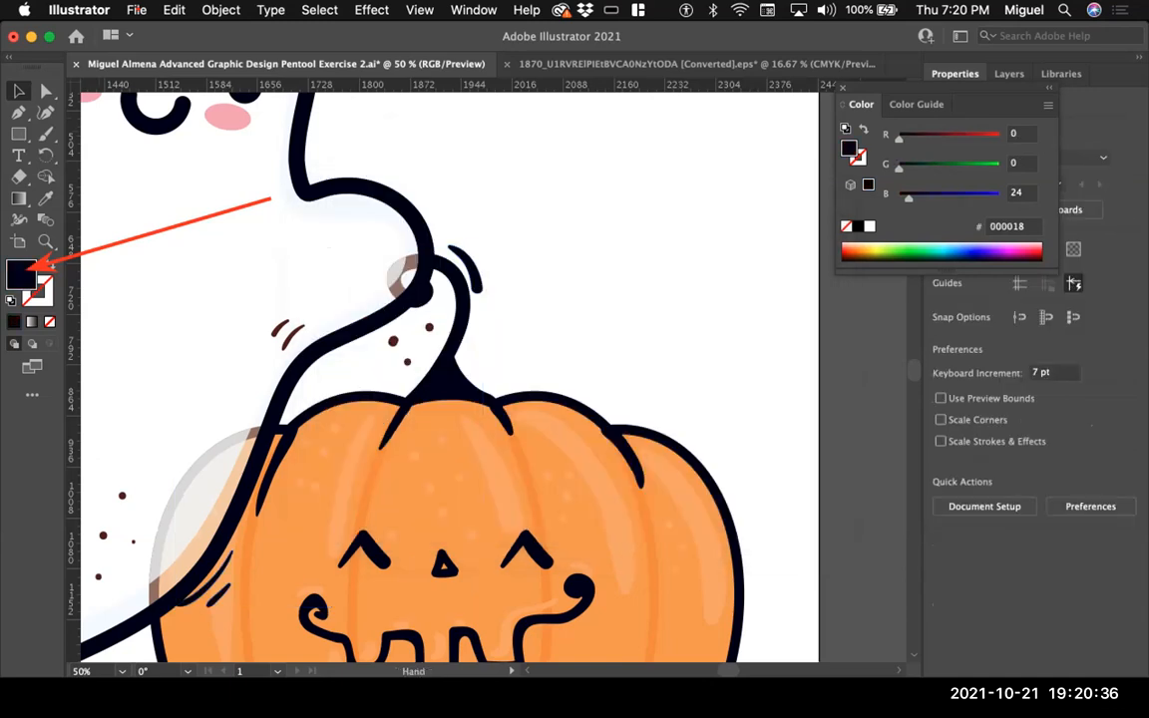
{"action": "key", "text": "super+minus"}
{"action": "key", "text": "super+minus"}
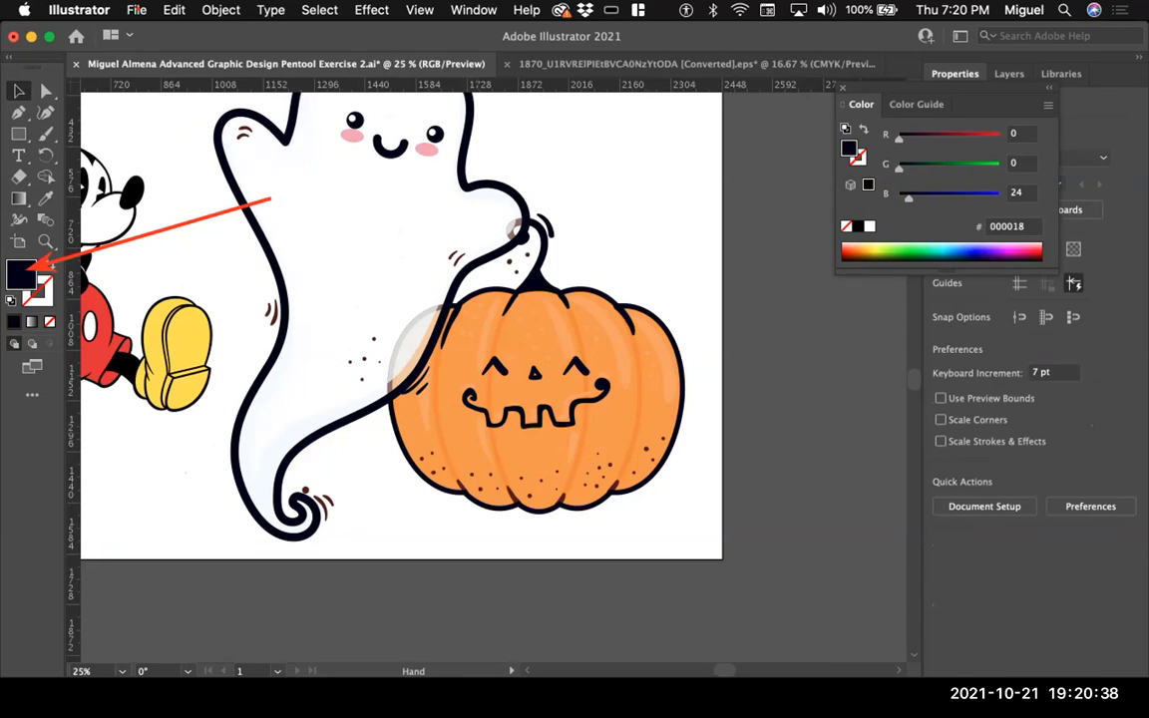
{"action": "scroll", "coordinate": [400, 329], "scroll_direction": "up", "scroll_amount": 2}
{"action": "key", "text": "super+equal"}
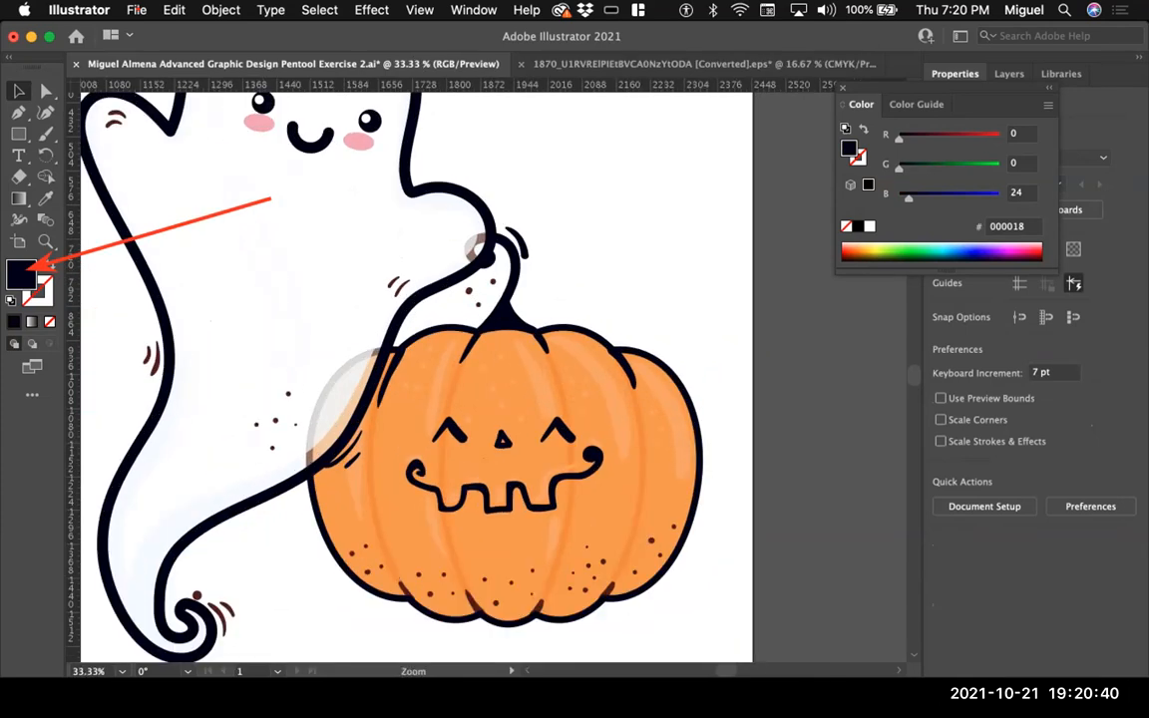
{"action": "left_click", "coordinate": [598, 384]}
{"action": "left_click_drag", "start_coordinate": [574, 190], "coordinate": [698, 631]}
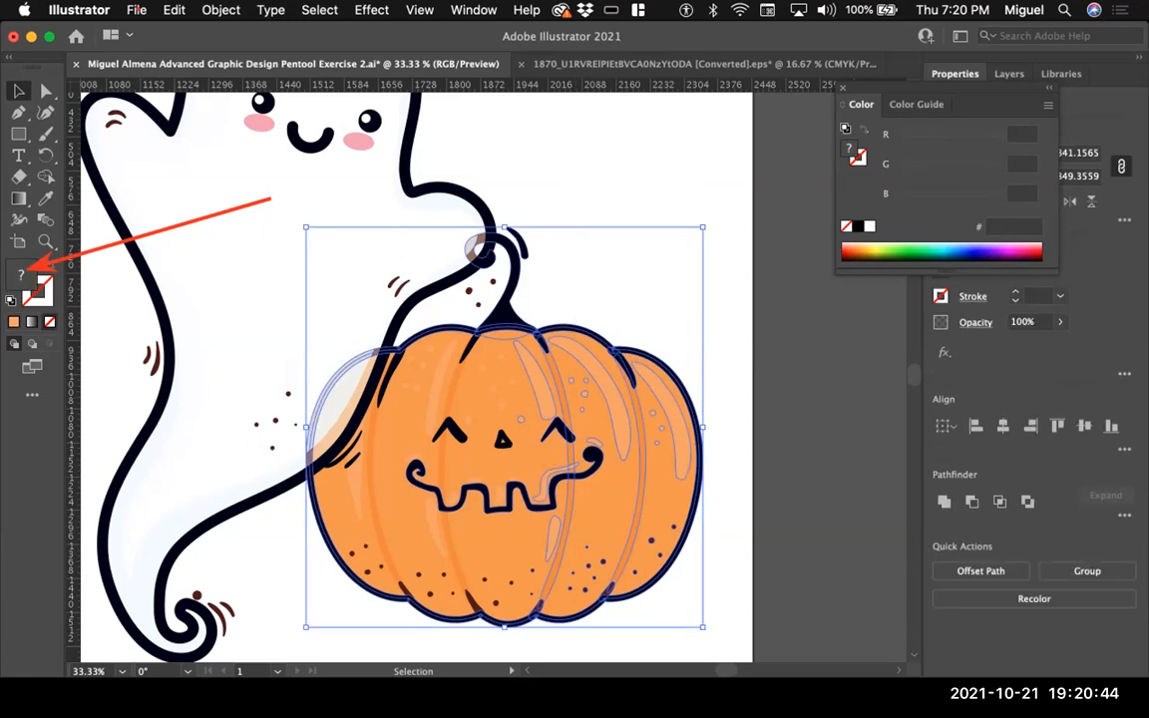
{"action": "scroll", "coordinate": [415, 377], "scroll_direction": "up", "scroll_amount": 1}
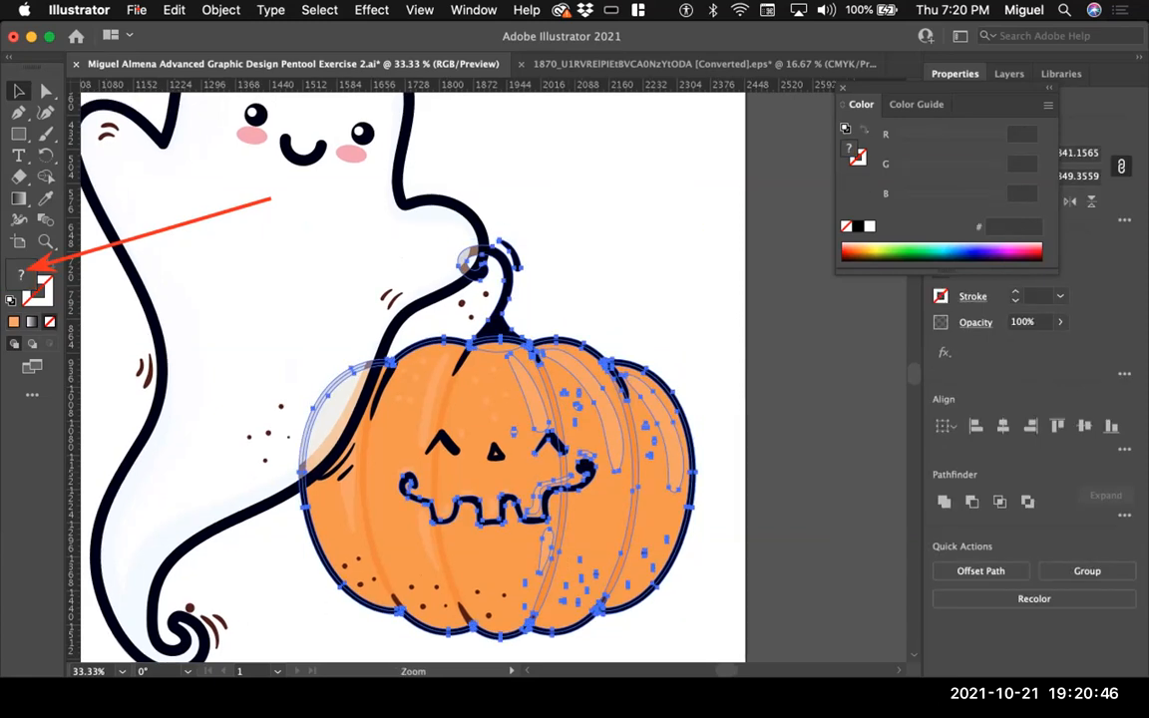
{"action": "key", "text": "super+minus"}
{"action": "left_click", "coordinate": [453, 239], "text": "shift"}
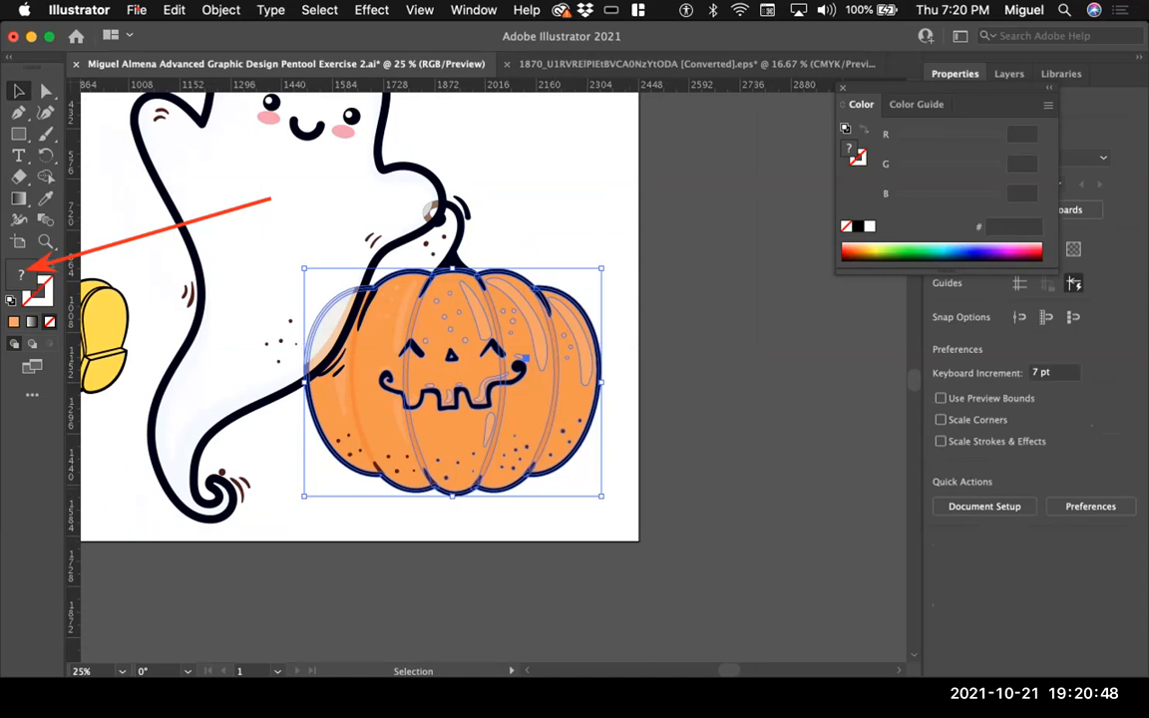
{"action": "key", "text": "super+shift+a"}
Step: Try moving the light grey piece off the stem's curled tip, and undo the move
{"action": "key", "text": "super+plus"}
{"action": "key", "text": "super+plus"}
{"action": "scroll", "coordinate": [493, 376], "scroll_direction": "down", "scroll_amount": 1}
{"action": "left_click", "coordinate": [575, 273]}
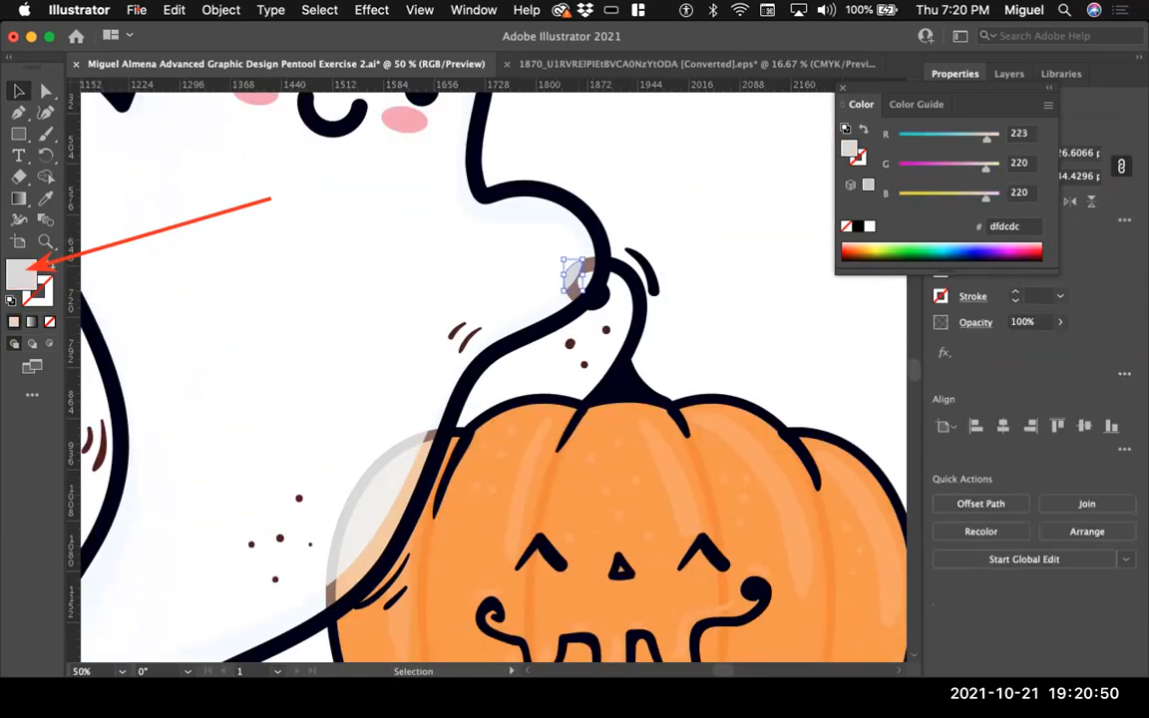
{"action": "key", "text": "super+shift+a"}
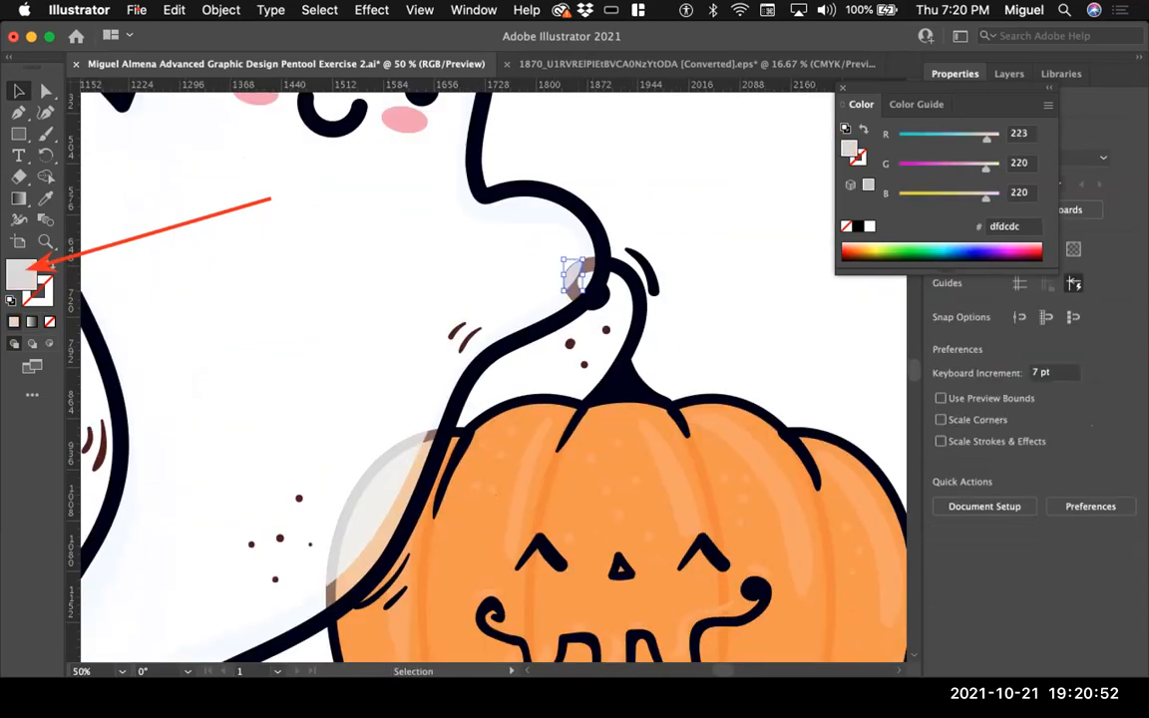
{"action": "left_click", "coordinate": [576, 274]}
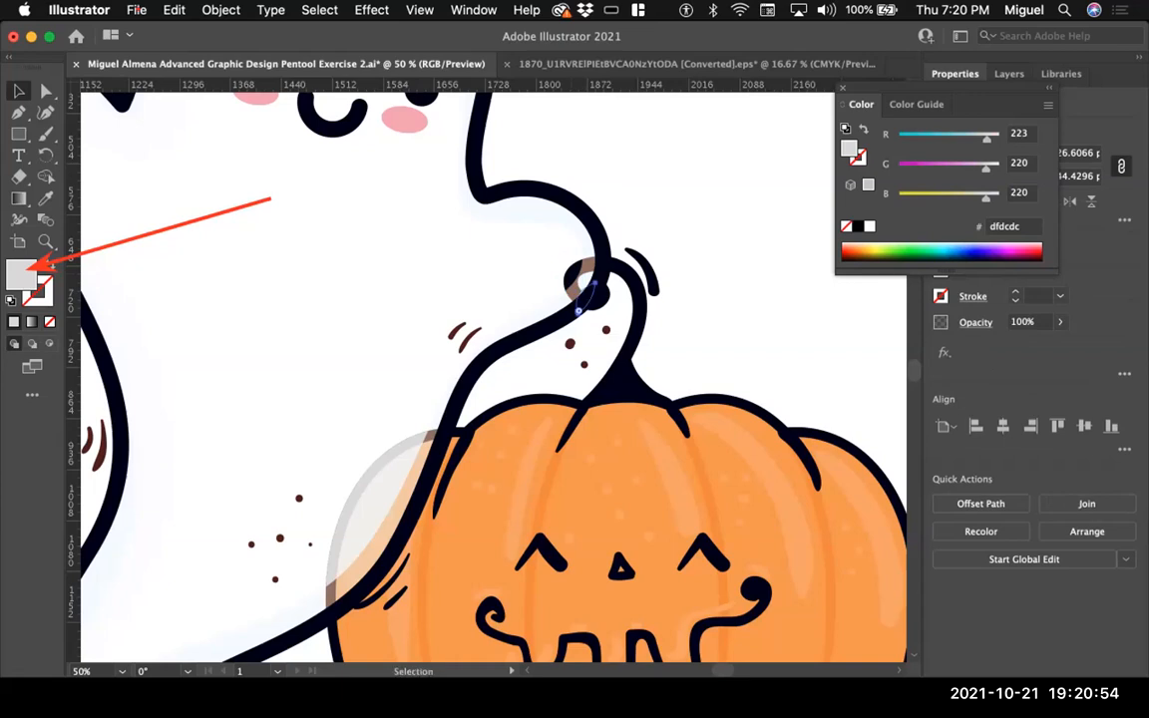
{"action": "key", "text": "super+z"}
{"action": "key", "text": "super+shift+a"}
{"action": "left_click", "coordinate": [599, 283]}
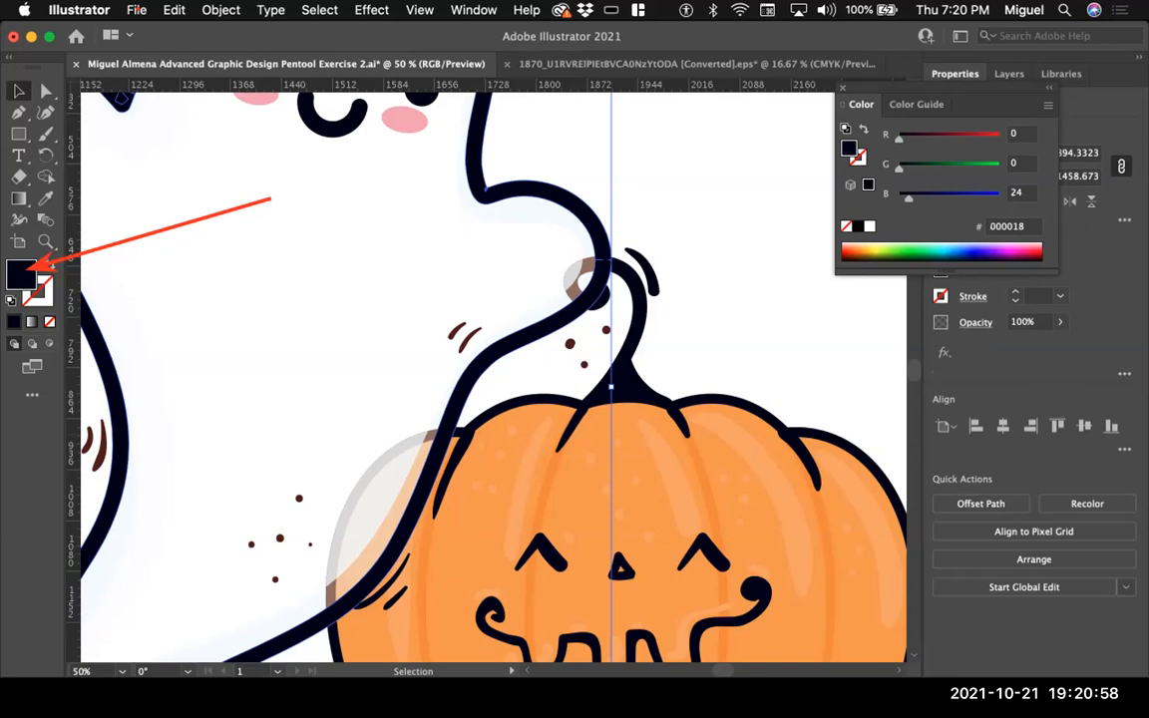
{"action": "key", "text": "super+shift+a"}
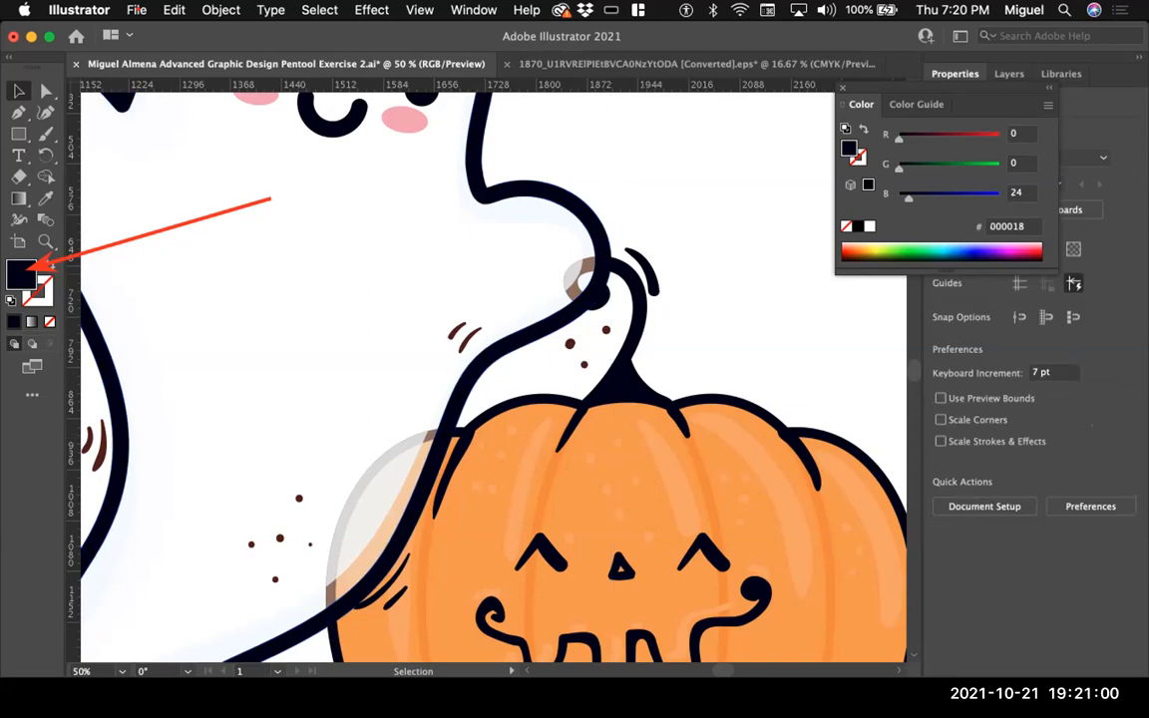
Step: Try moving the light grey outline segment away from the pumpkin's left edge, and undo the move
{"action": "left_click", "coordinate": [363, 475]}
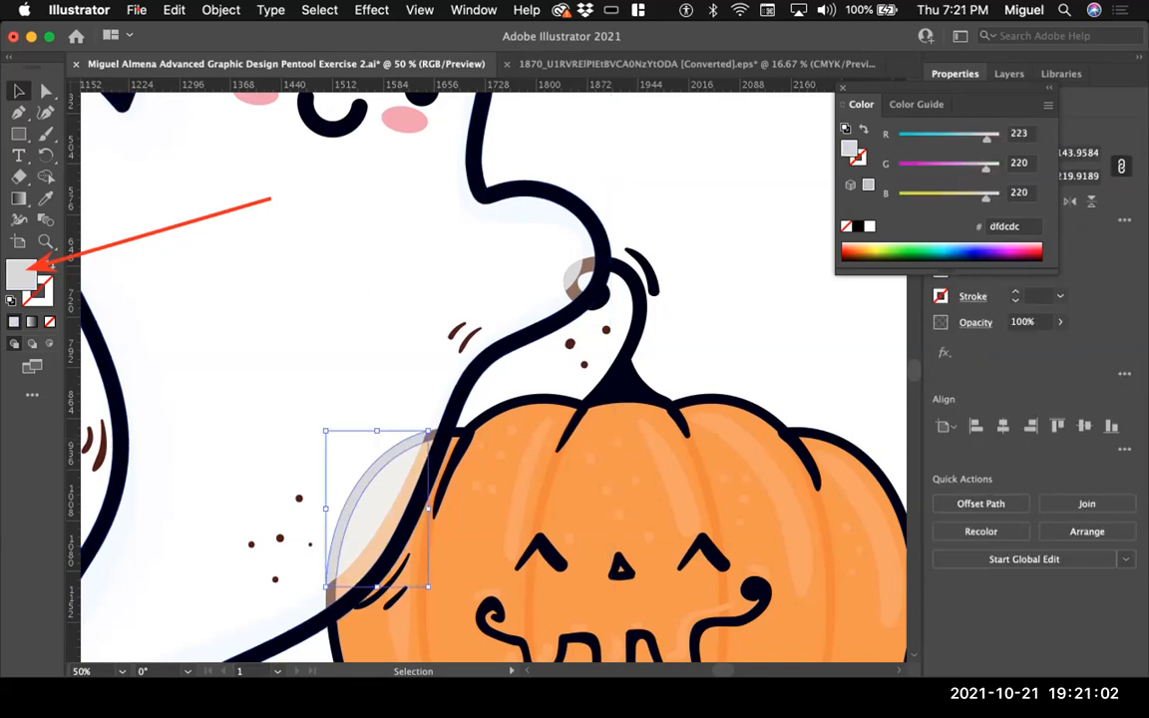
{"action": "left_click_drag", "start_coordinate": [363, 476], "coordinate": [314, 465]}
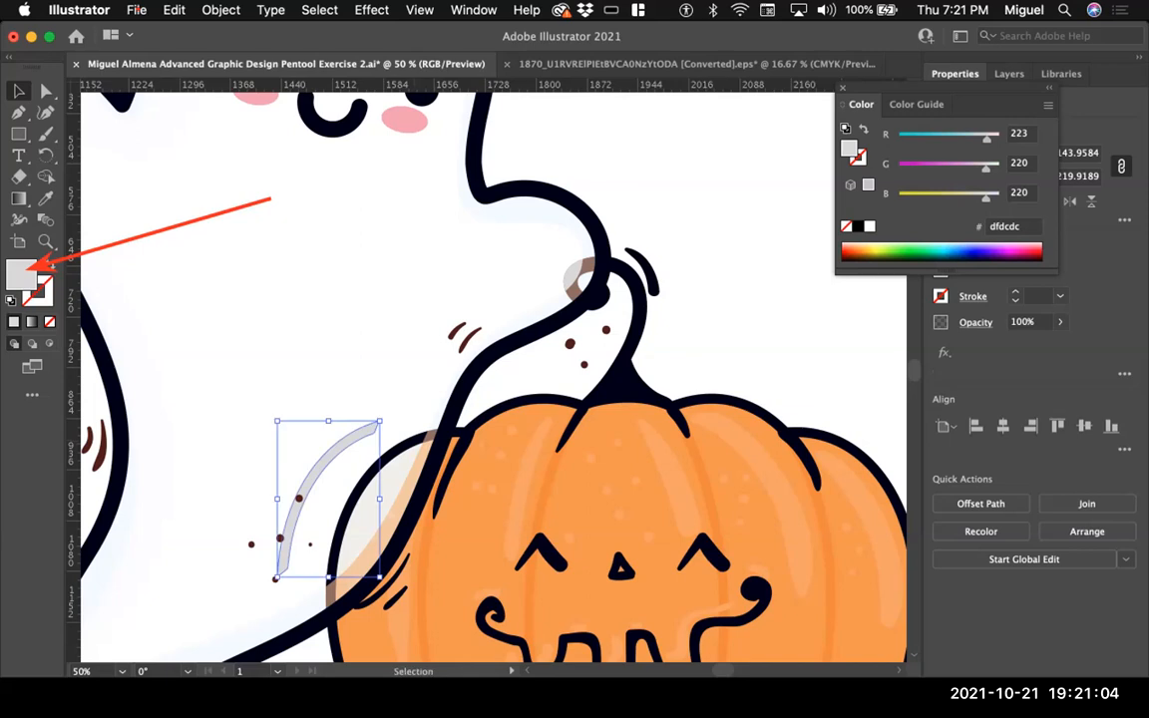
{"action": "key", "text": "super+z"}
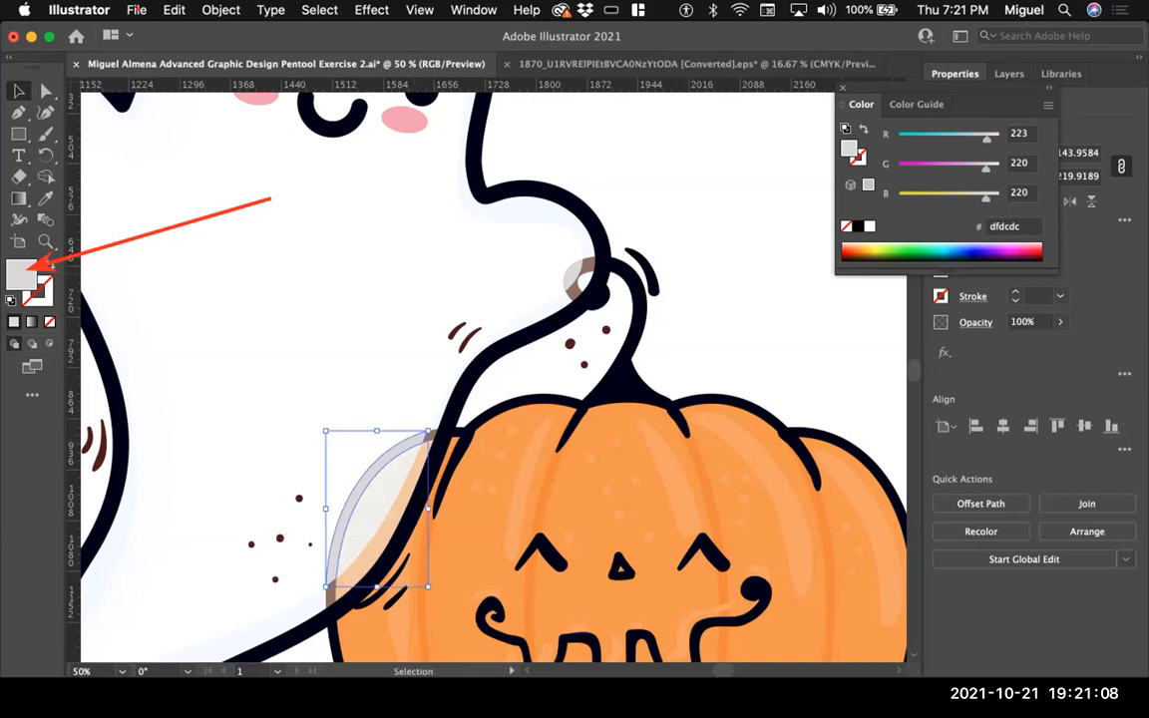
Step: Fill the brown outline segments at both ends of the pumpkin's grey left edge, beside the ghost's outline, with black 000000
{"action": "key", "text": "super+equal"}
{"action": "key", "text": "super+equal"}
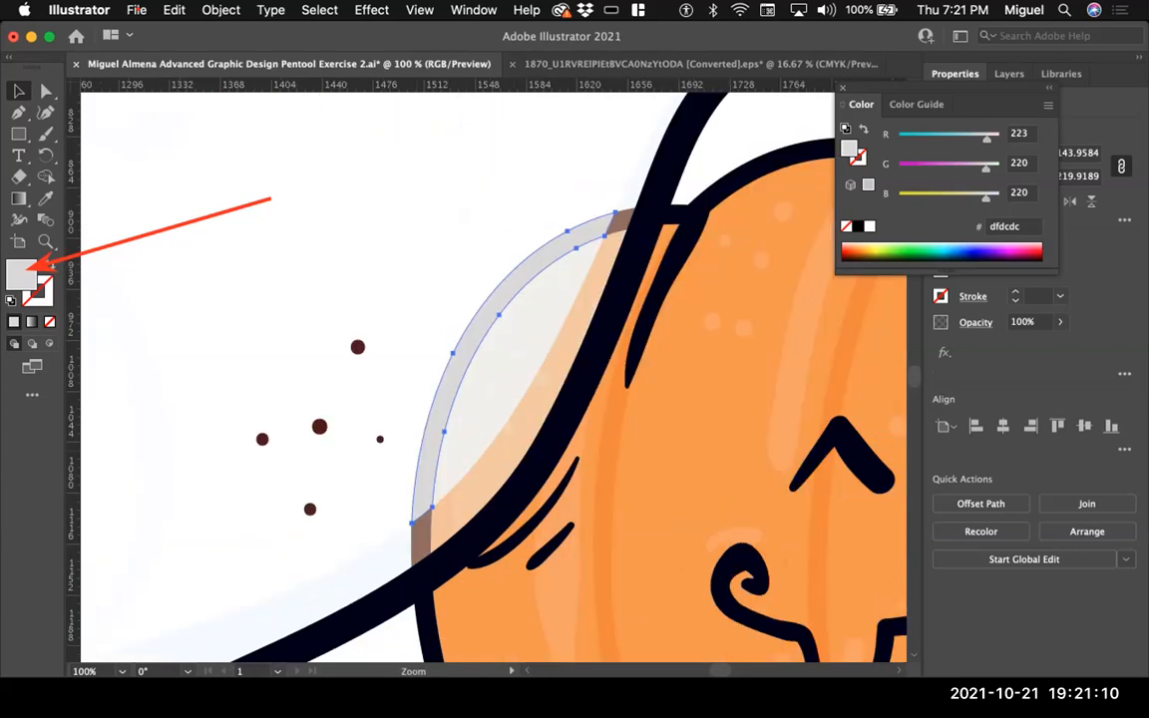
{"action": "key", "text": "super+equal"}
{"action": "left_click", "coordinate": [537, 237]}
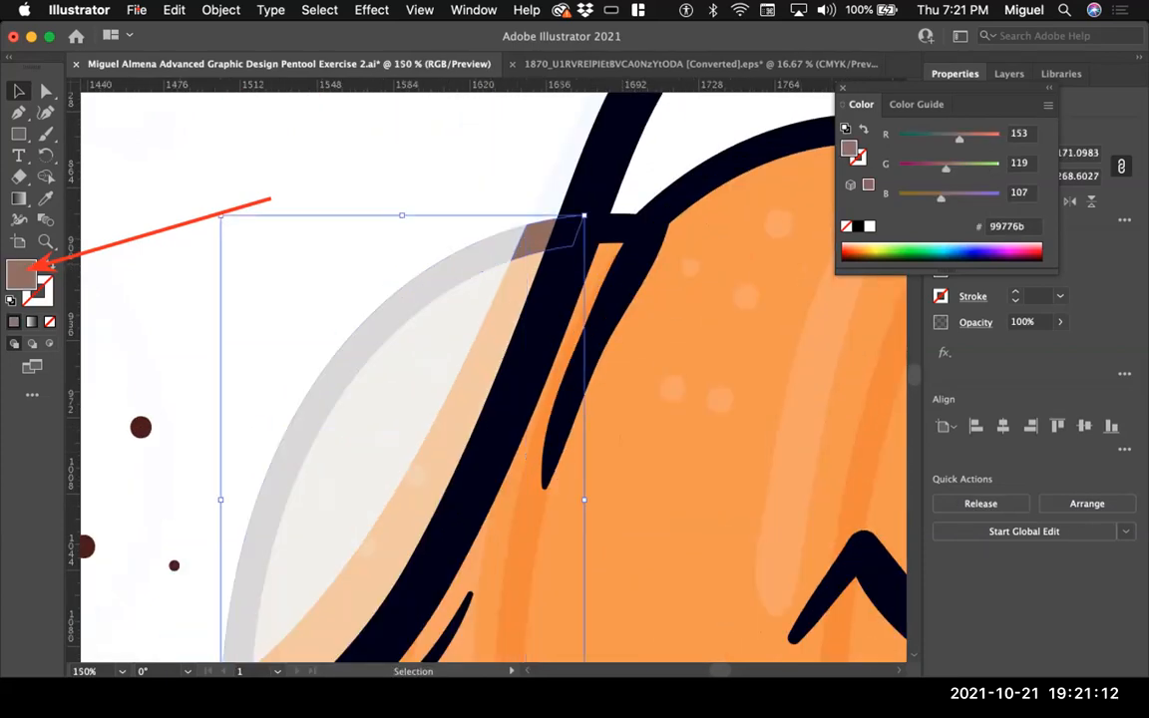
{"action": "key", "text": "super+space"}
{"action": "key", "text": "super+minus"}
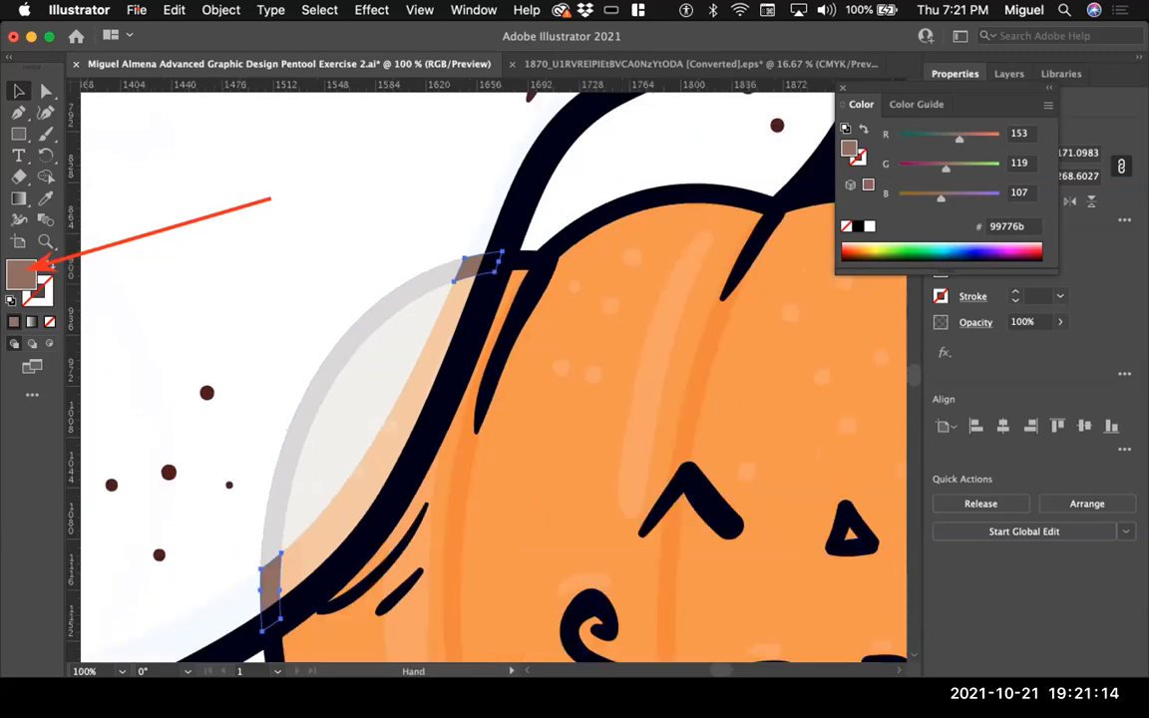
{"action": "double_click", "coordinate": [21, 275]}
{"action": "type", "text": "75426b"}
{"action": "left_click_drag", "start_coordinate": [466, 370], "coordinate": [337, 464]}
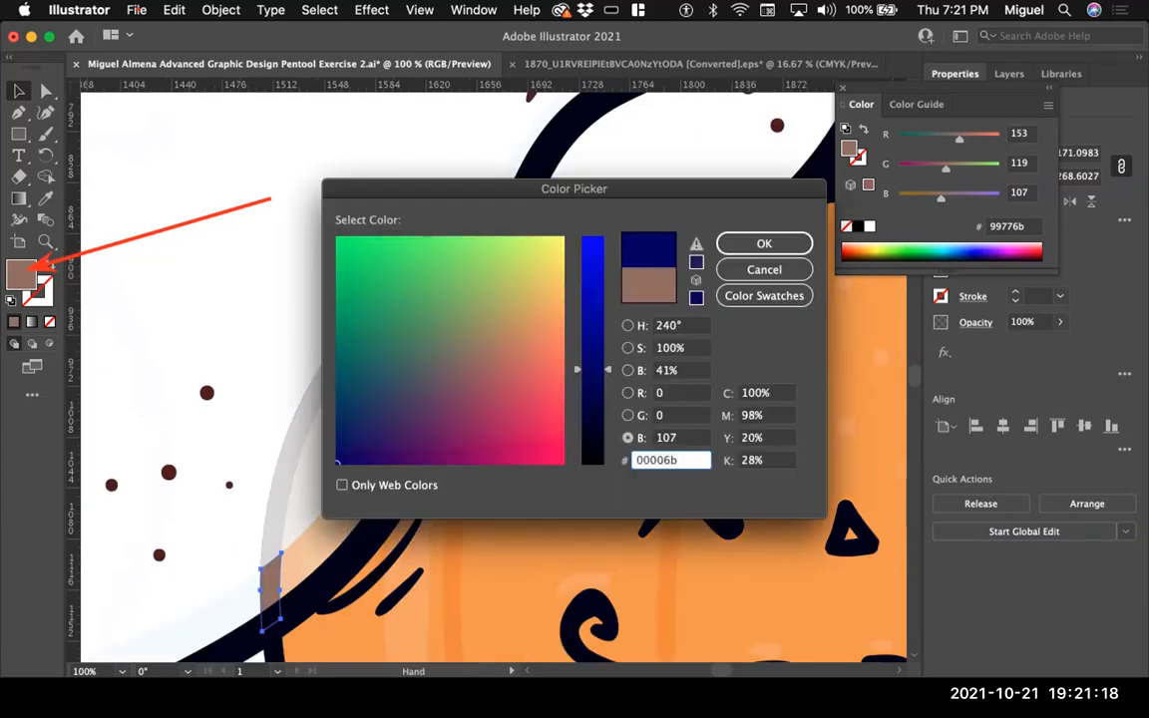
{"action": "left_click_drag", "start_coordinate": [606, 368], "coordinate": [607, 464]}
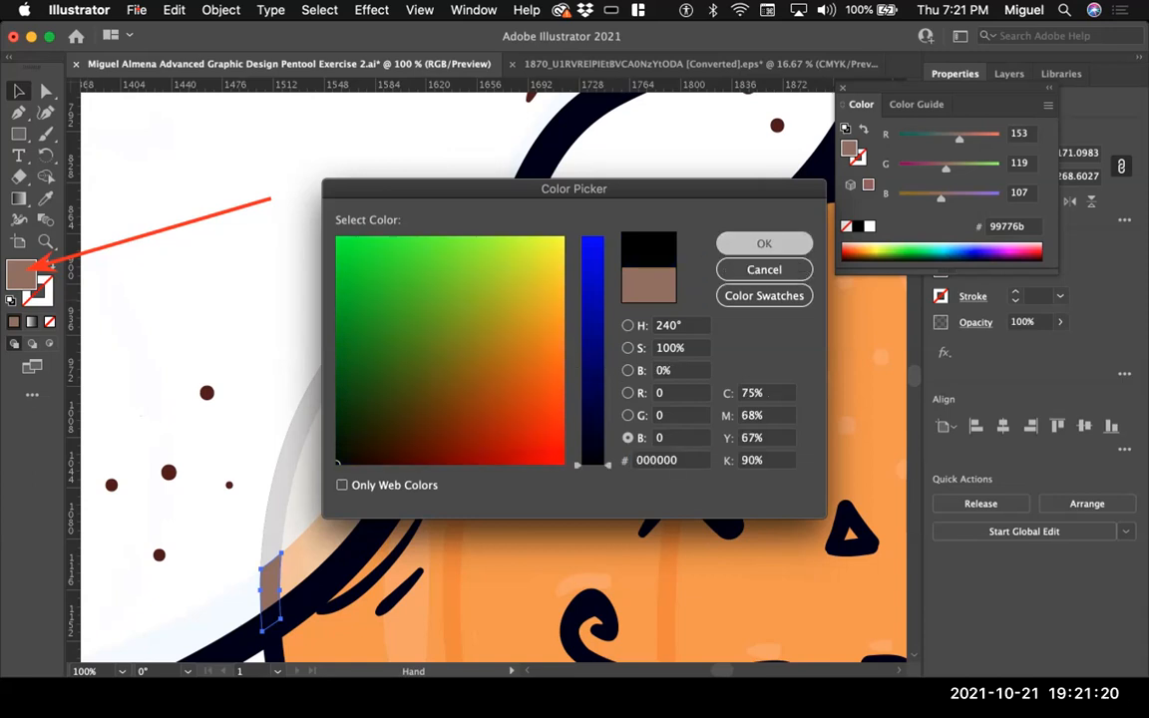
{"action": "left_click", "coordinate": [764, 244]}
{"action": "left_click_drag", "start_coordinate": [477, 278], "coordinate": [418, 278]}
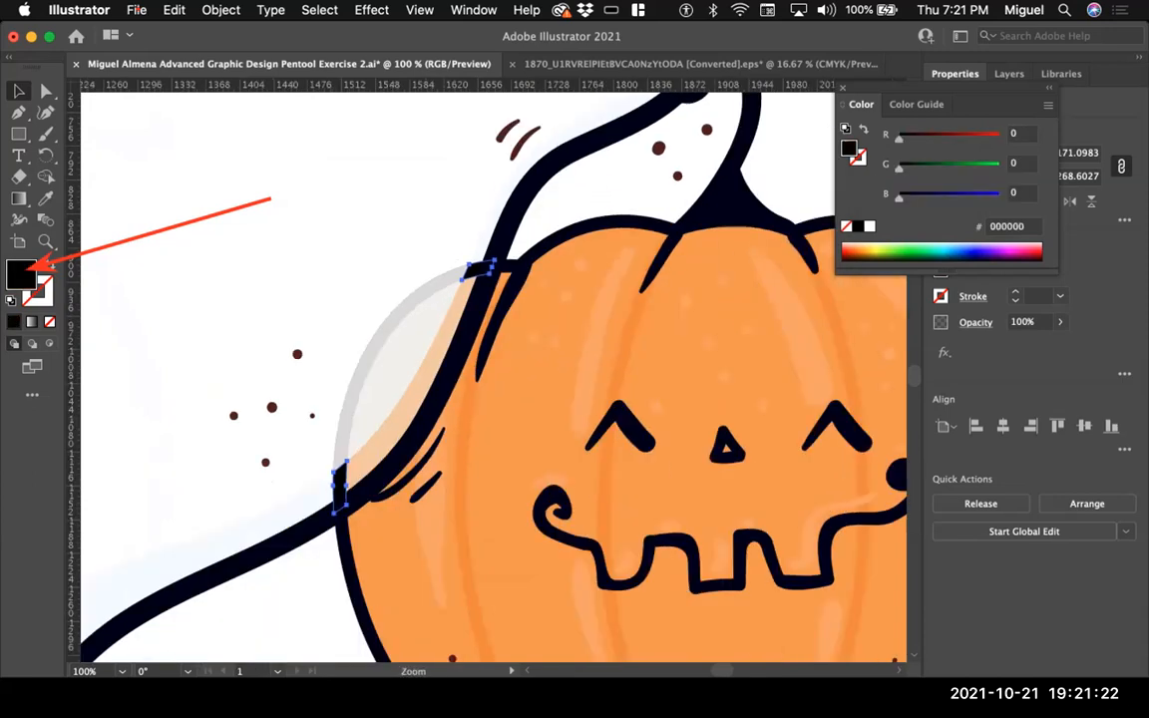
Step: Clear the selection, float the layer list over the artwork, and enlarge it with the working layer expanded to show its paths
{"action": "key", "text": "super+minus"}
{"action": "key", "text": "super+shift+a"}
{"action": "scroll", "coordinate": [494, 377], "scroll_direction": "up", "scroll_amount": 2}
{"action": "scroll", "coordinate": [494, 377], "scroll_direction": "right", "scroll_amount": 2}
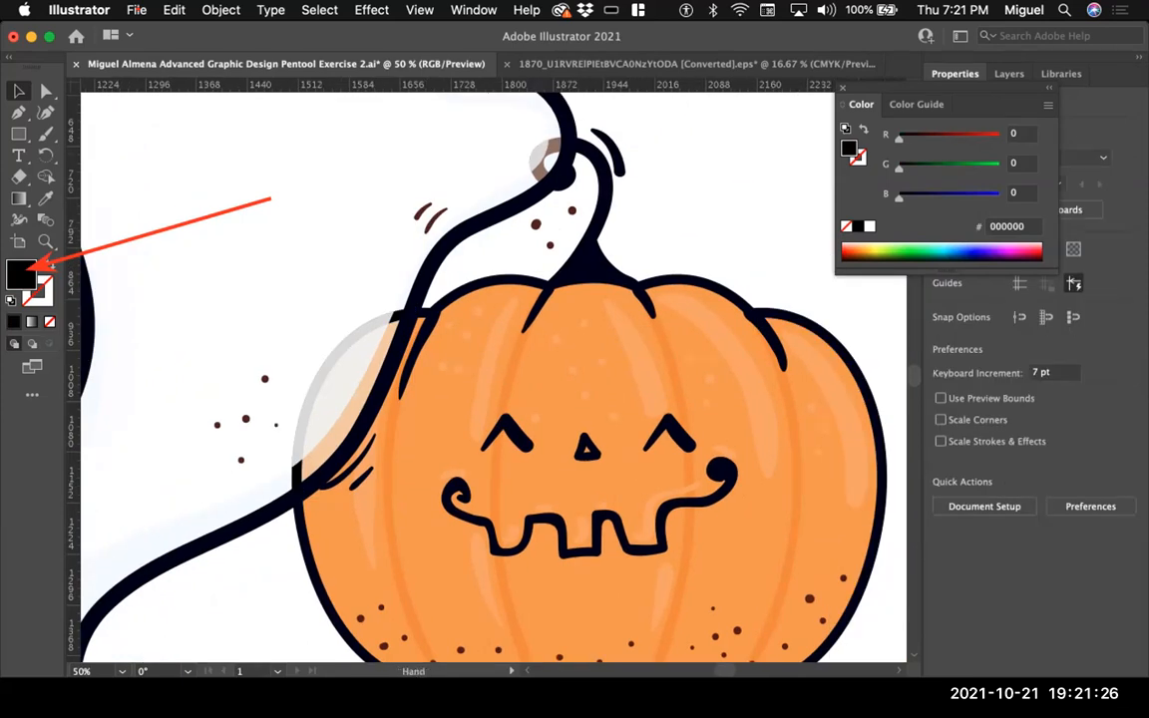
{"action": "key", "text": "super+equal"}
{"action": "key", "text": "F6"}
{"action": "left_click_drag", "start_coordinate": [1008, 74], "coordinate": [561, 122]}
{"action": "left_click", "coordinate": [1008, 74]}
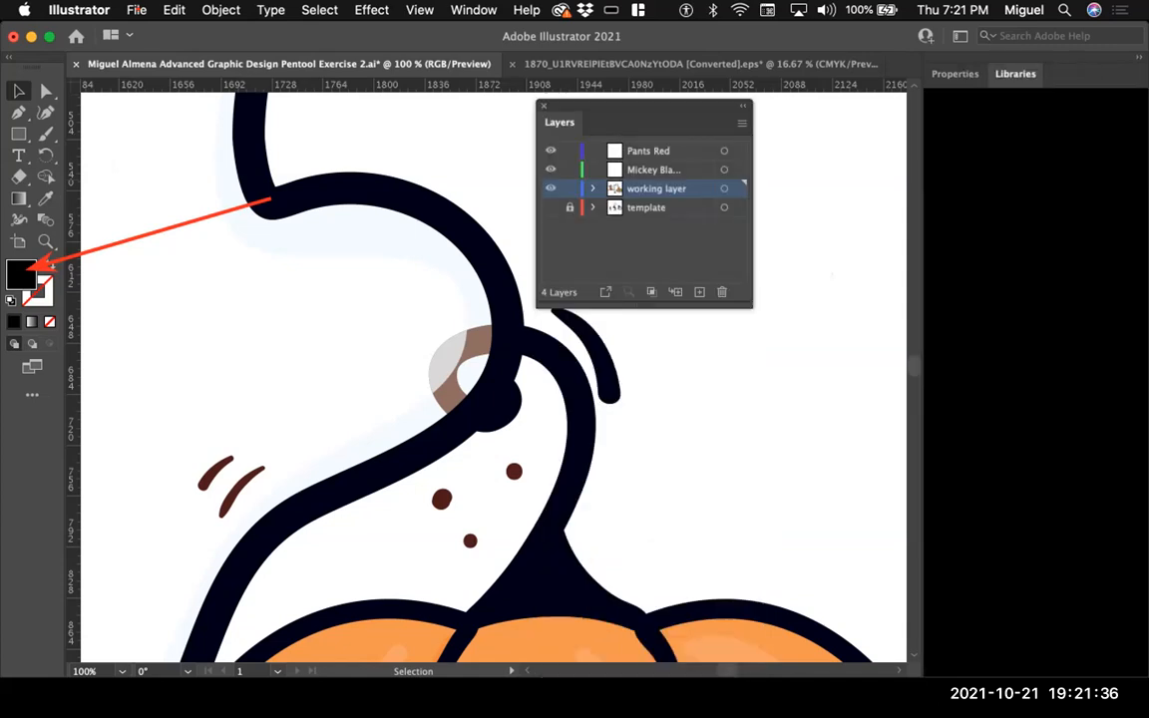
{"action": "left_click", "coordinate": [592, 188]}
{"action": "left_click_drag", "start_coordinate": [752, 306], "coordinate": [815, 716]}
Step: Look through the working layer's paths, from the brown dots and motion lines down to the guides at its end
{"action": "scroll", "coordinate": [678, 419], "scroll_direction": "down", "scroll_amount": 10}
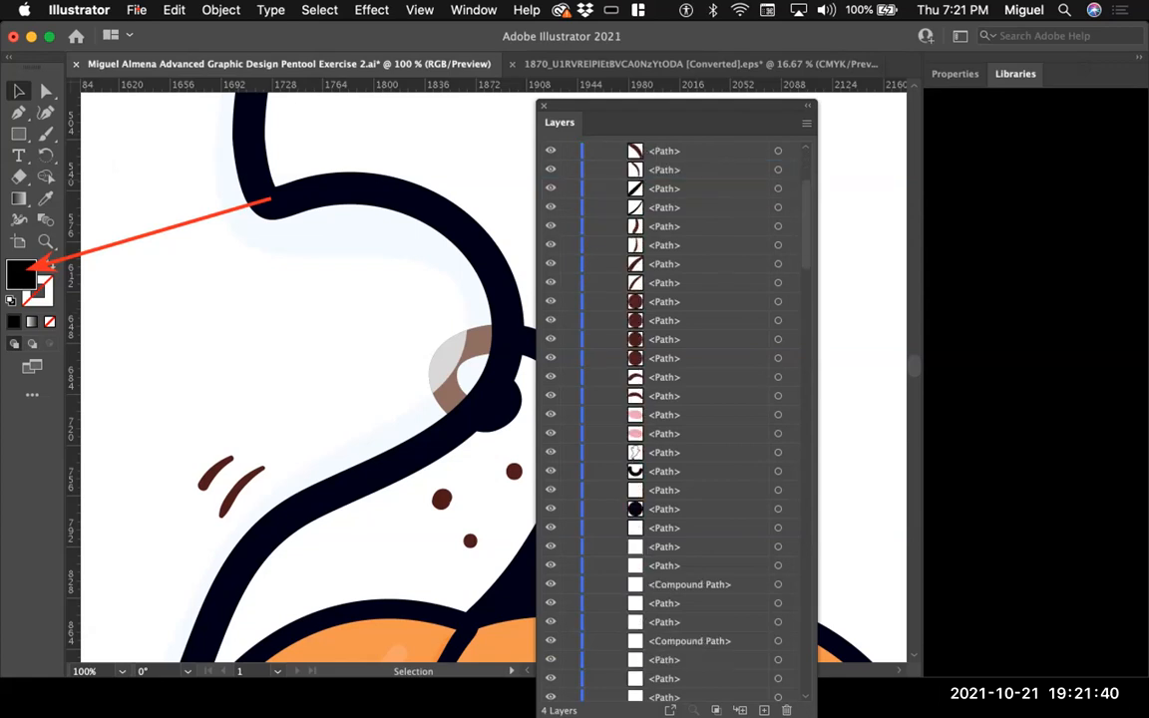
{"action": "scroll", "coordinate": [678, 419], "scroll_direction": "down", "scroll_amount": 3}
{"action": "scroll", "coordinate": [677, 419], "scroll_direction": "up", "scroll_amount": 10}
{"action": "left_click", "coordinate": [698, 263]}
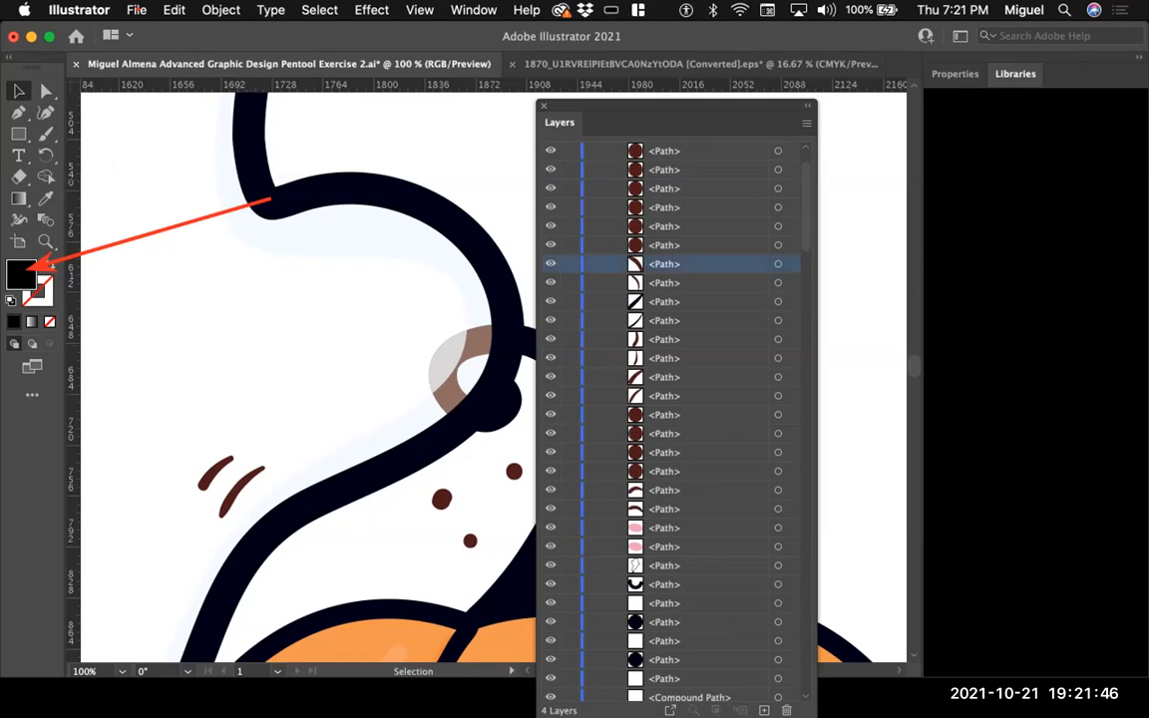
{"action": "scroll", "coordinate": [678, 419], "scroll_direction": "down", "scroll_amount": 10}
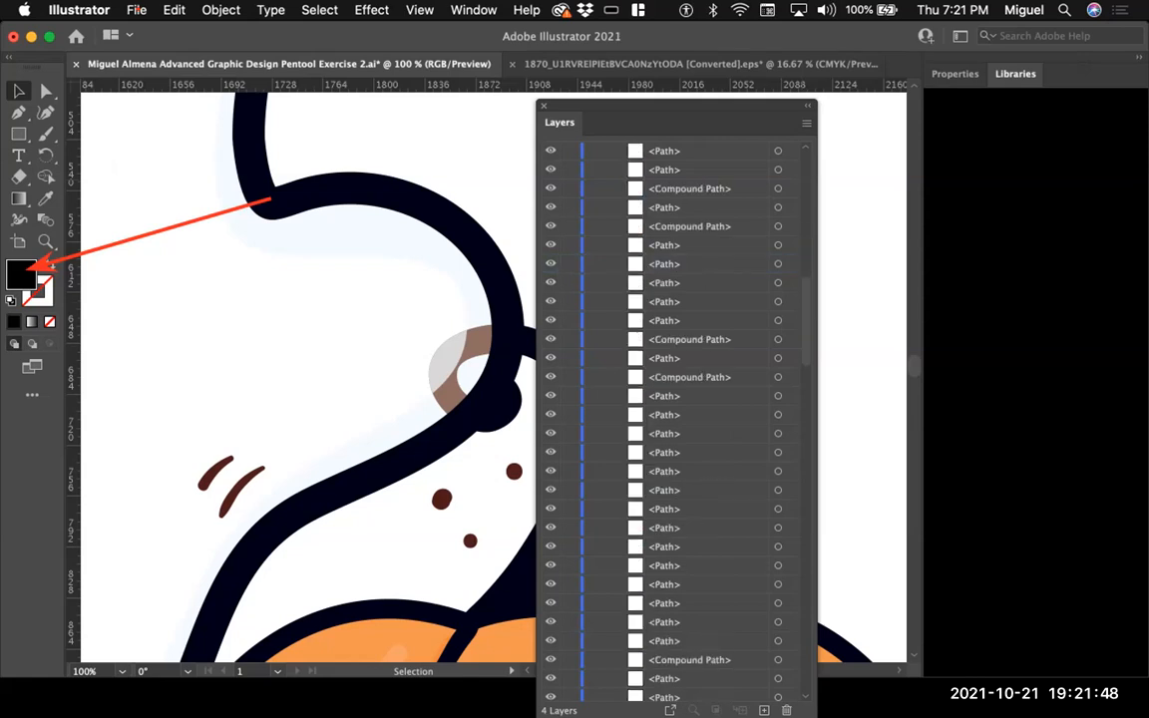
{"action": "scroll", "coordinate": [678, 418], "scroll_direction": "down", "scroll_amount": 10}
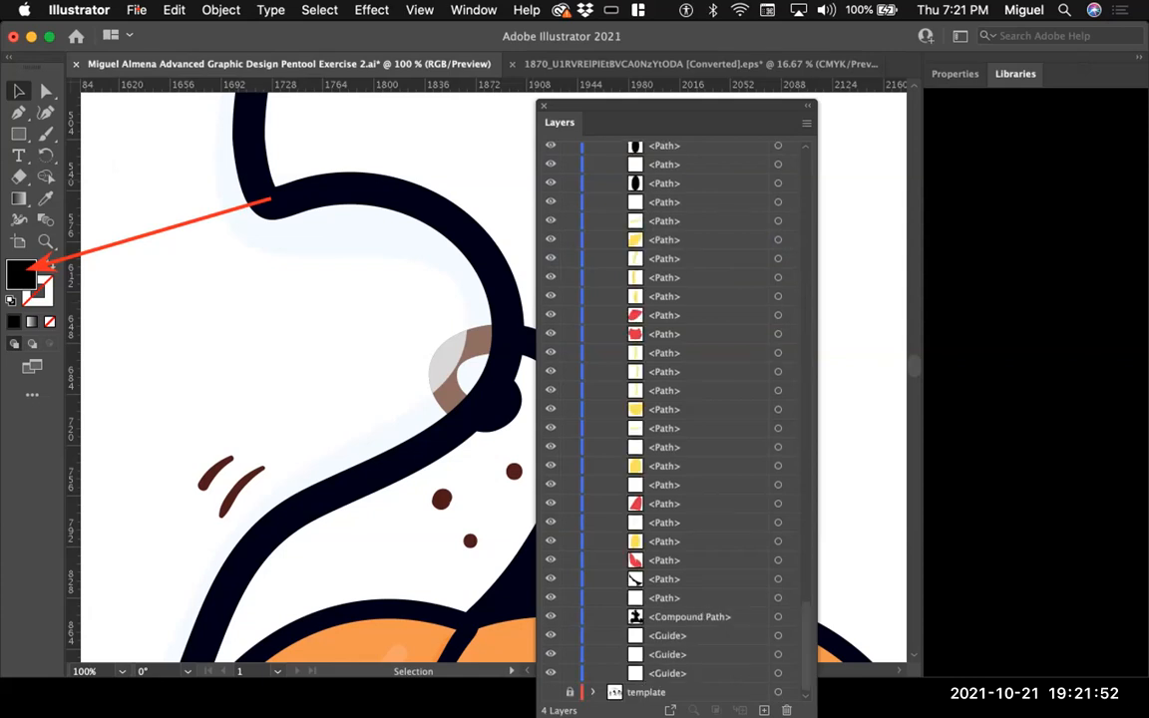
{"action": "scroll", "coordinate": [678, 419], "scroll_direction": "up", "scroll_amount": 2}
{"action": "scroll", "coordinate": [678, 419], "scroll_direction": "up", "scroll_amount": 10}
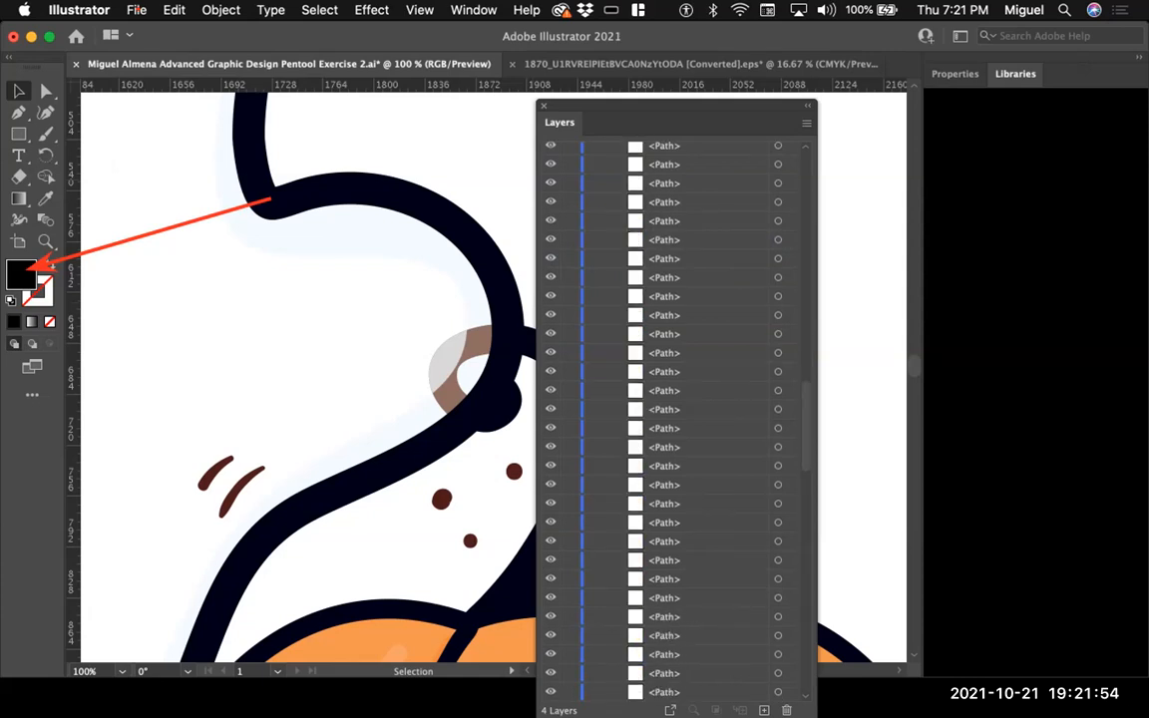
{"action": "scroll", "coordinate": [678, 418], "scroll_direction": "up", "scroll_amount": 5}
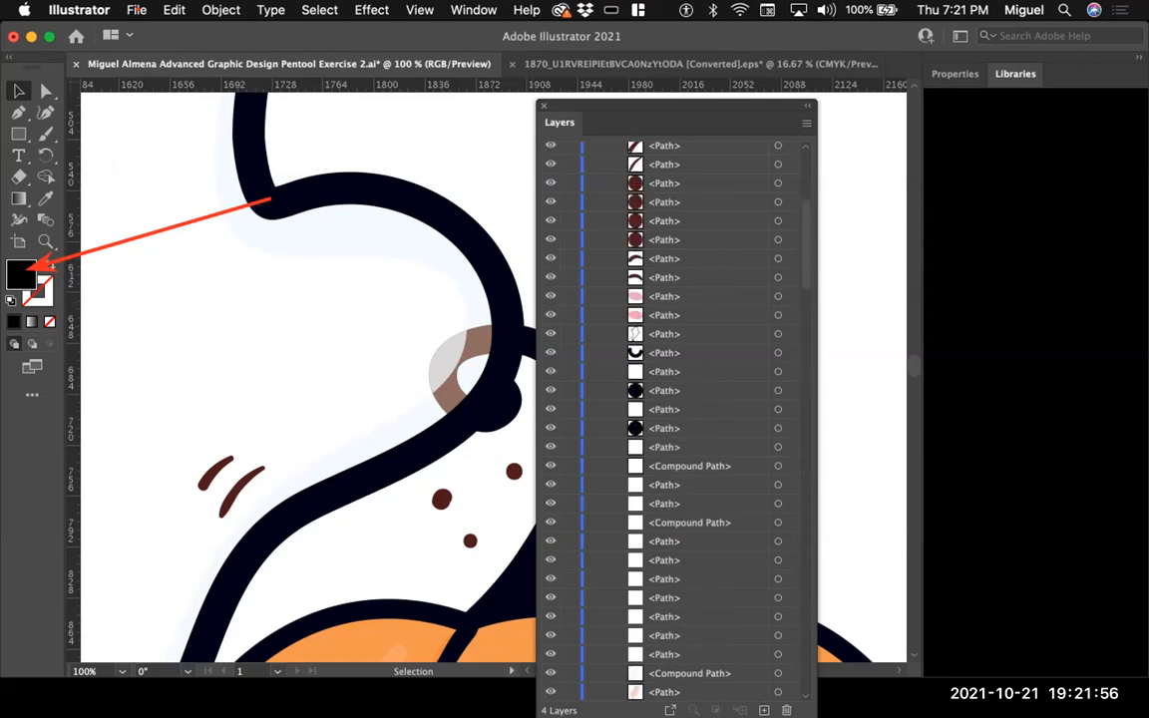
{"action": "scroll", "coordinate": [678, 419], "scroll_direction": "up", "scroll_amount": 3}
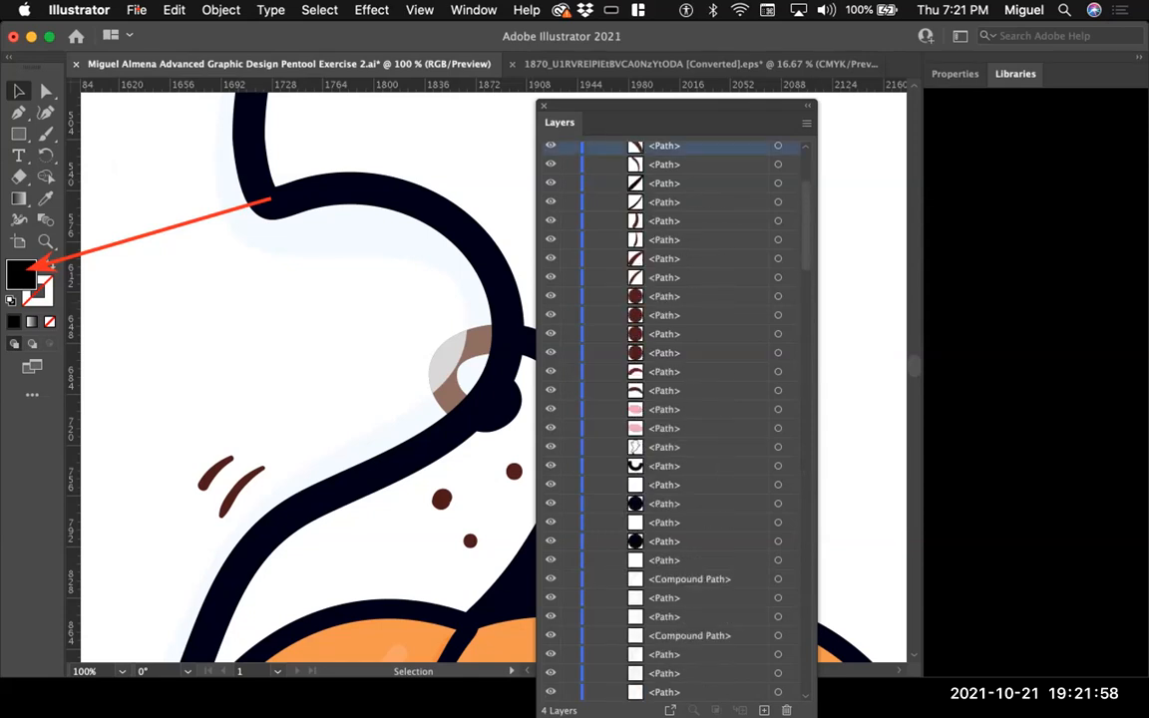
{"action": "scroll", "coordinate": [678, 419], "scroll_direction": "up", "scroll_amount": 2}
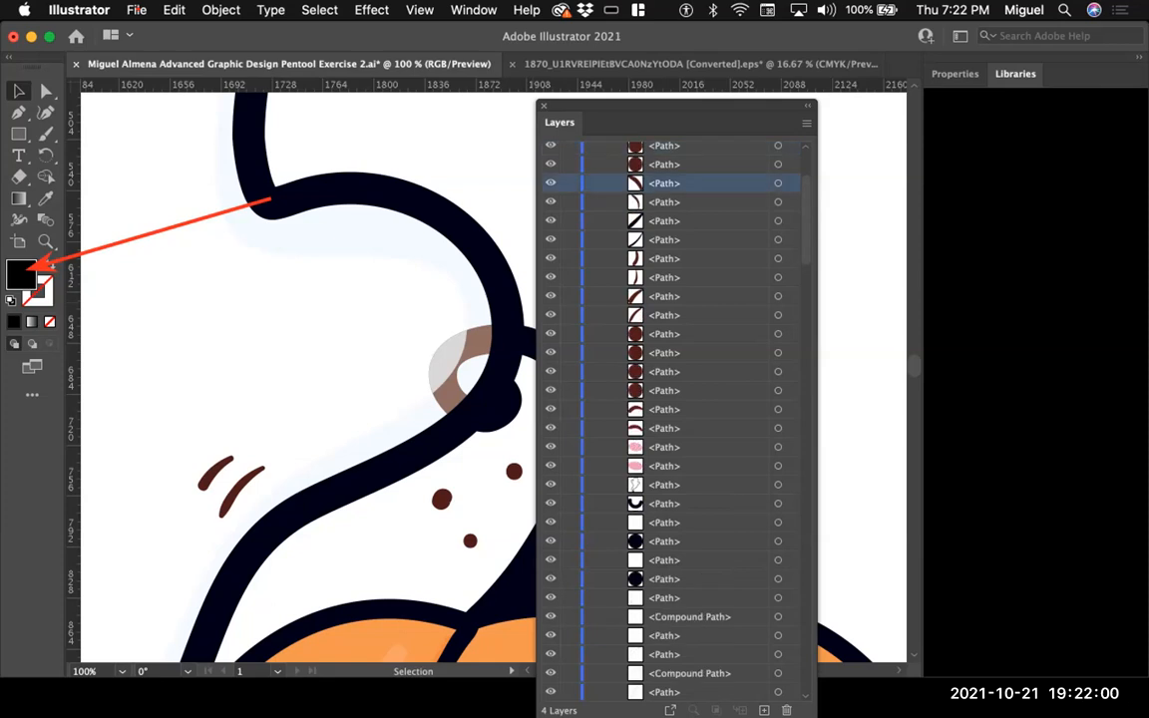
{"action": "left_click", "coordinate": [698, 258]}
{"action": "left_click", "coordinate": [698, 182]}
{"action": "scroll", "coordinate": [678, 419], "scroll_direction": "up", "scroll_amount": 4}
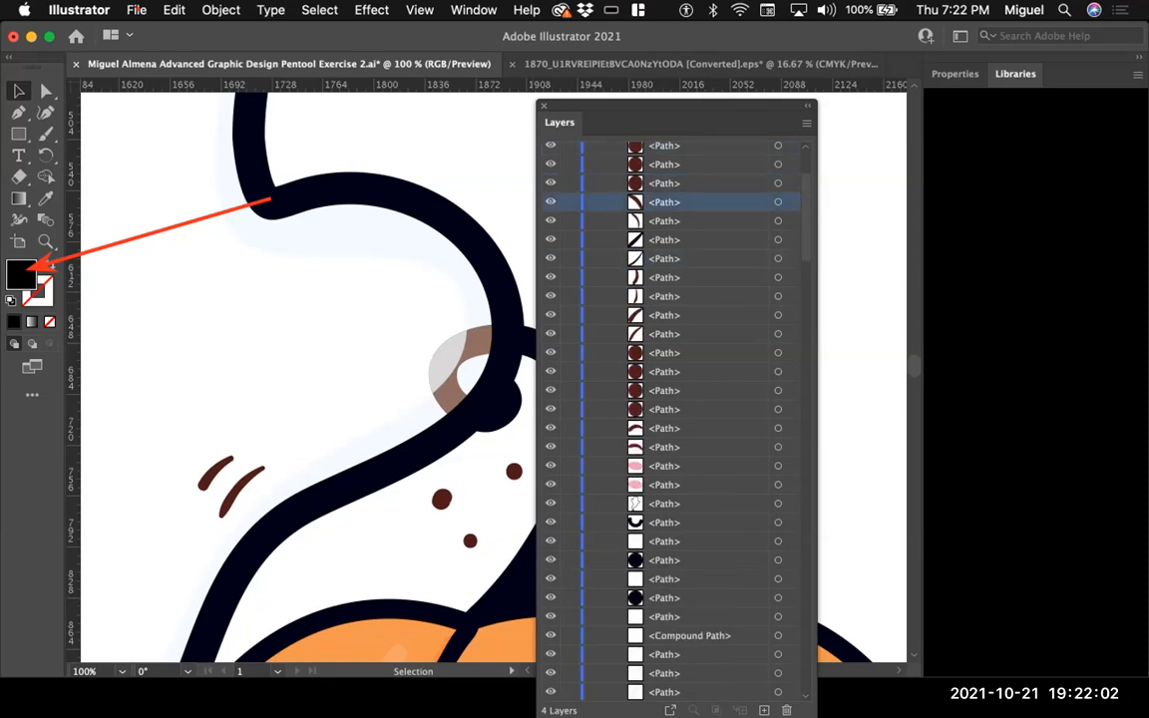
{"action": "scroll", "coordinate": [678, 418], "scroll_direction": "up", "scroll_amount": 2}
Step: Open the options of the topmost dot path in the working layer and close them
{"action": "double_click", "coordinate": [698, 207]}
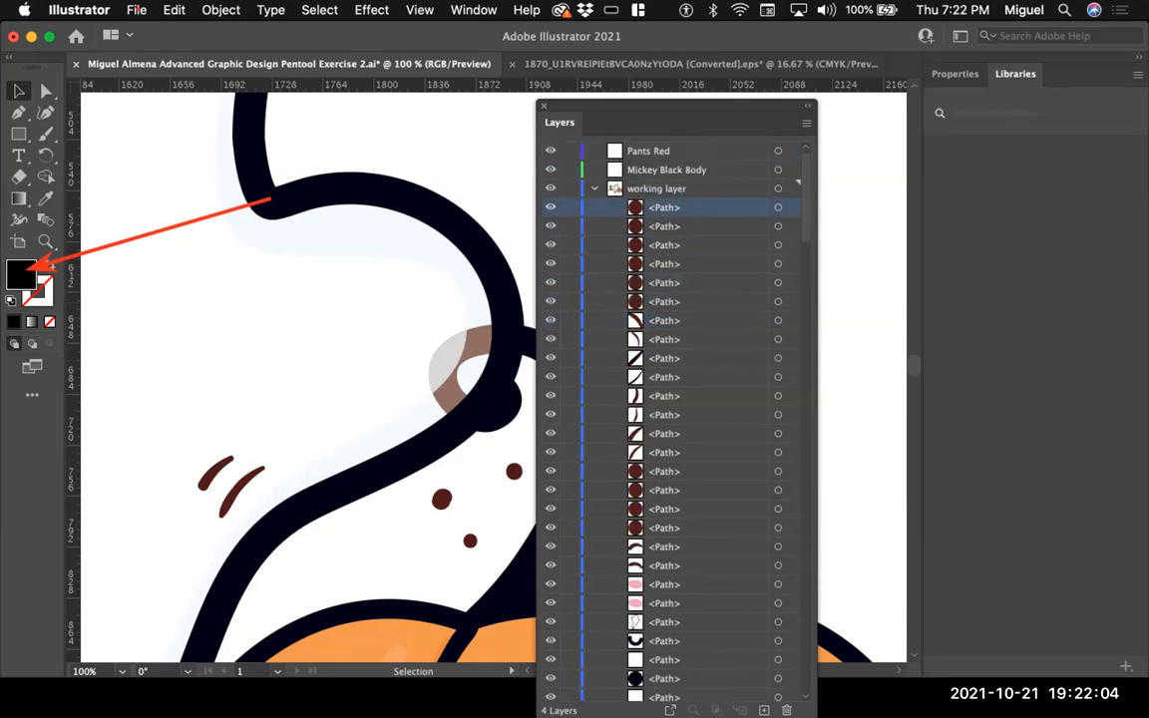
{"action": "key", "text": "Escape"}
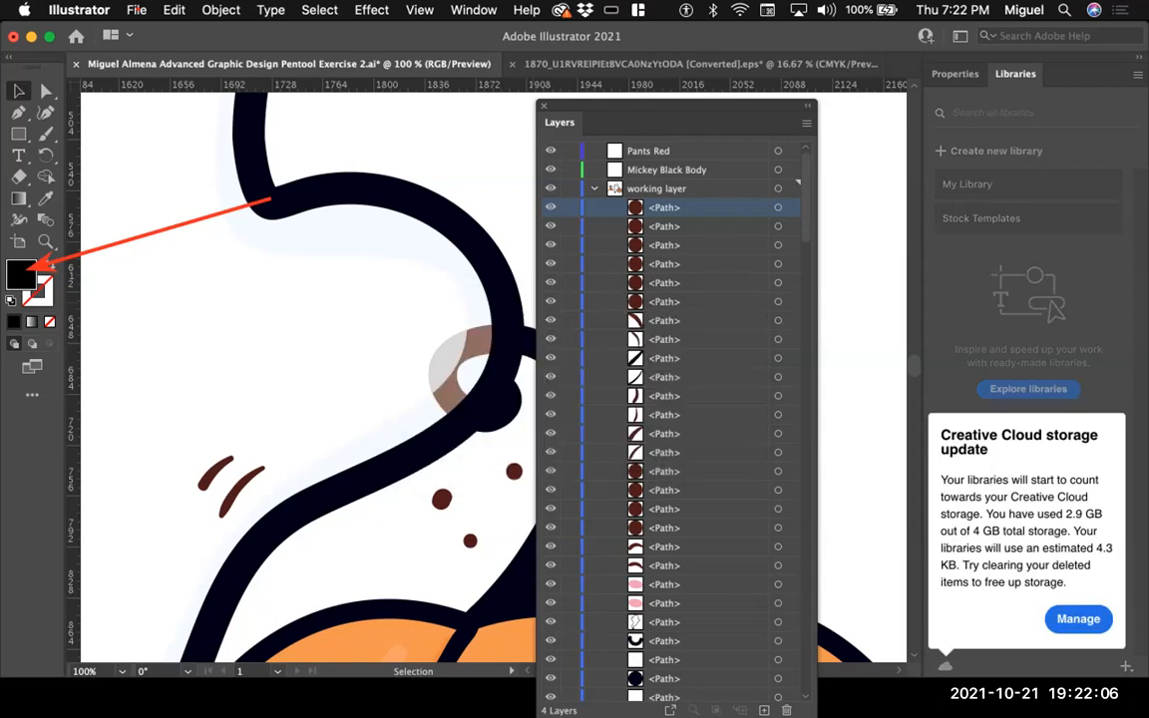
{"action": "double_click", "coordinate": [713, 207]}
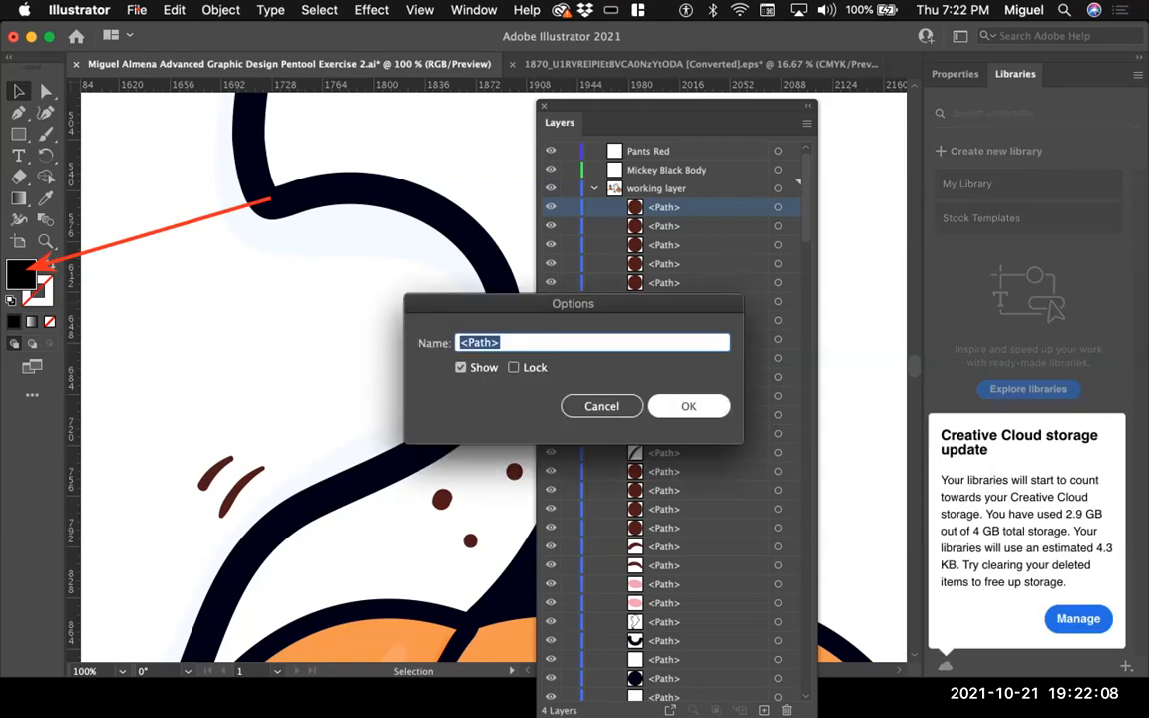
{"action": "left_click", "coordinate": [688, 404]}
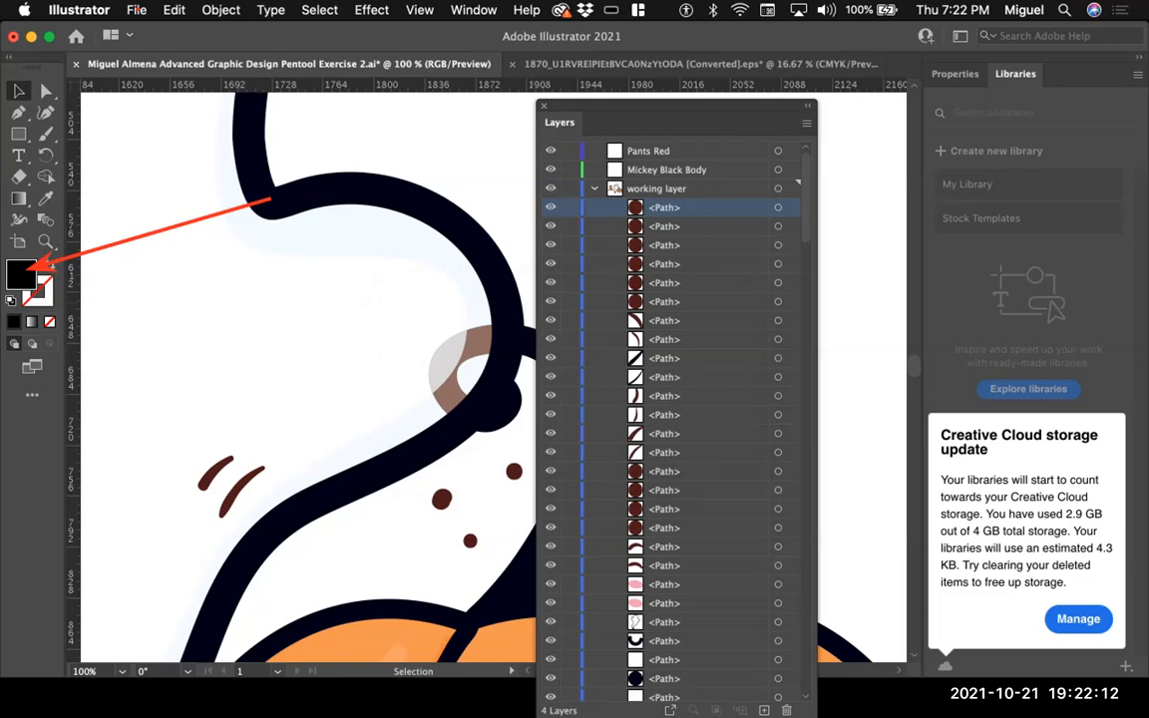
Step: Highlight the two topmost dot paths in the working layer's list
{"action": "key", "text": "super+minus"}
{"action": "key", "text": "super+minus"}
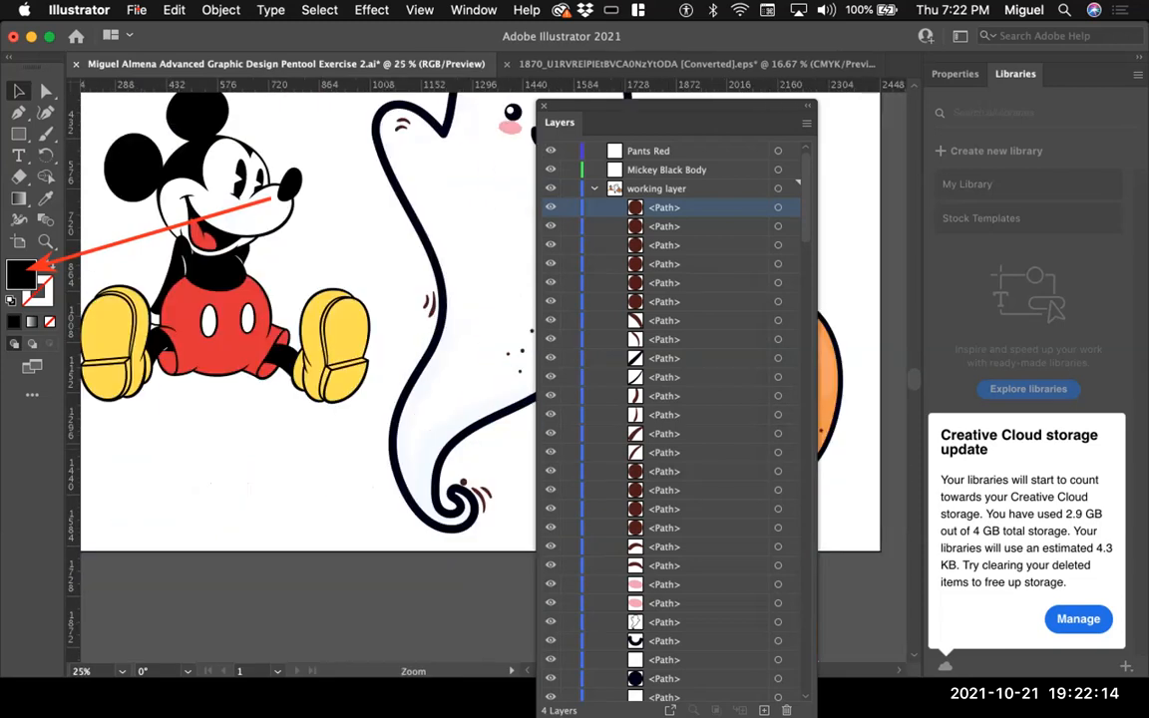
{"action": "key", "text": "super+plus"}
{"action": "key", "text": "super+minus"}
{"action": "key", "text": "super+minus"}
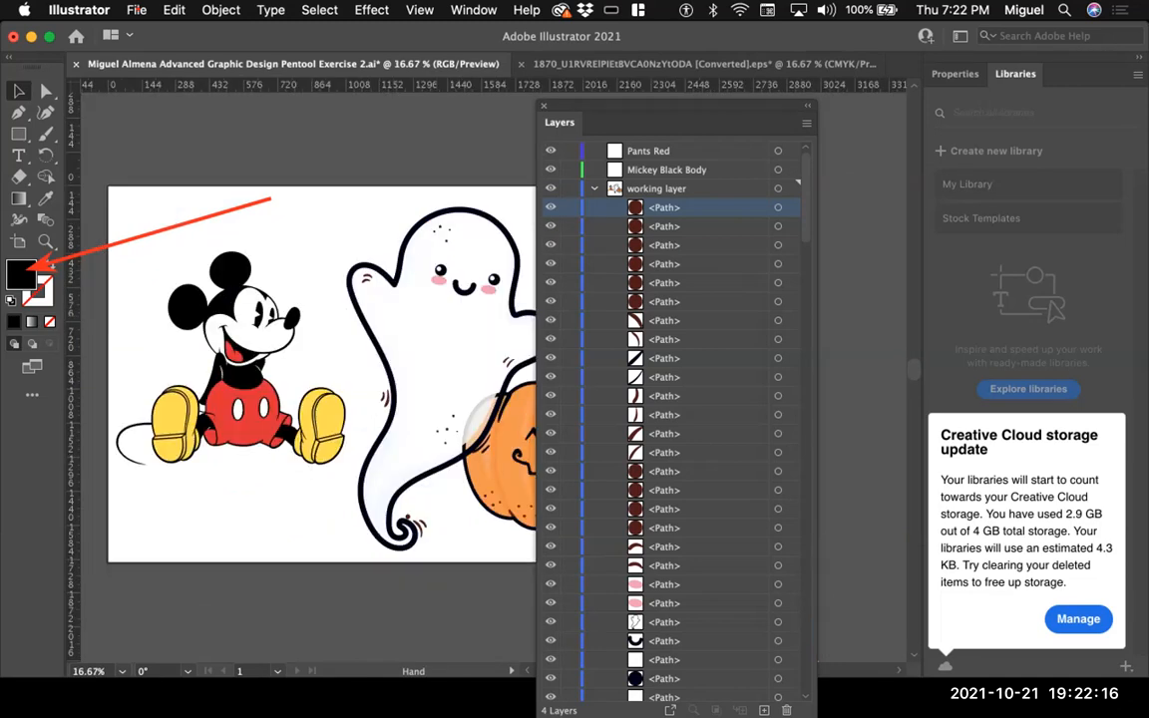
{"action": "left_click_drag", "start_coordinate": [459, 379], "coordinate": [351, 333]}
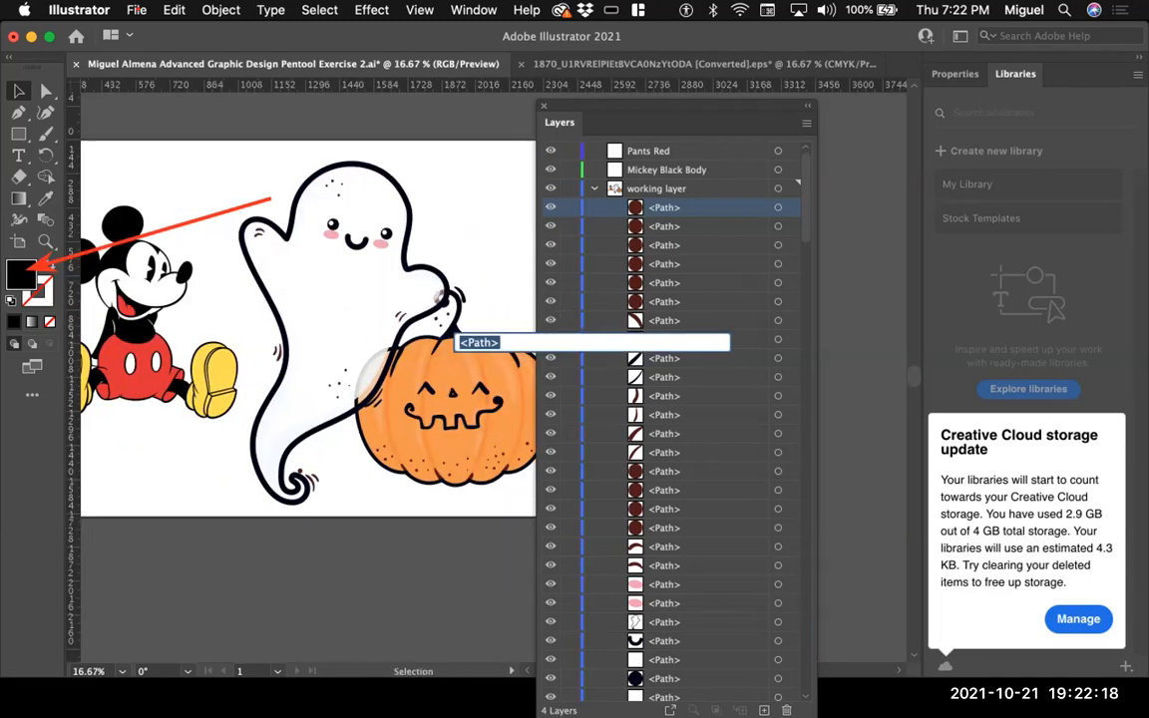
{"action": "key", "text": "Escape"}
{"action": "left_click_drag", "start_coordinate": [698, 207], "coordinate": [698, 169]}
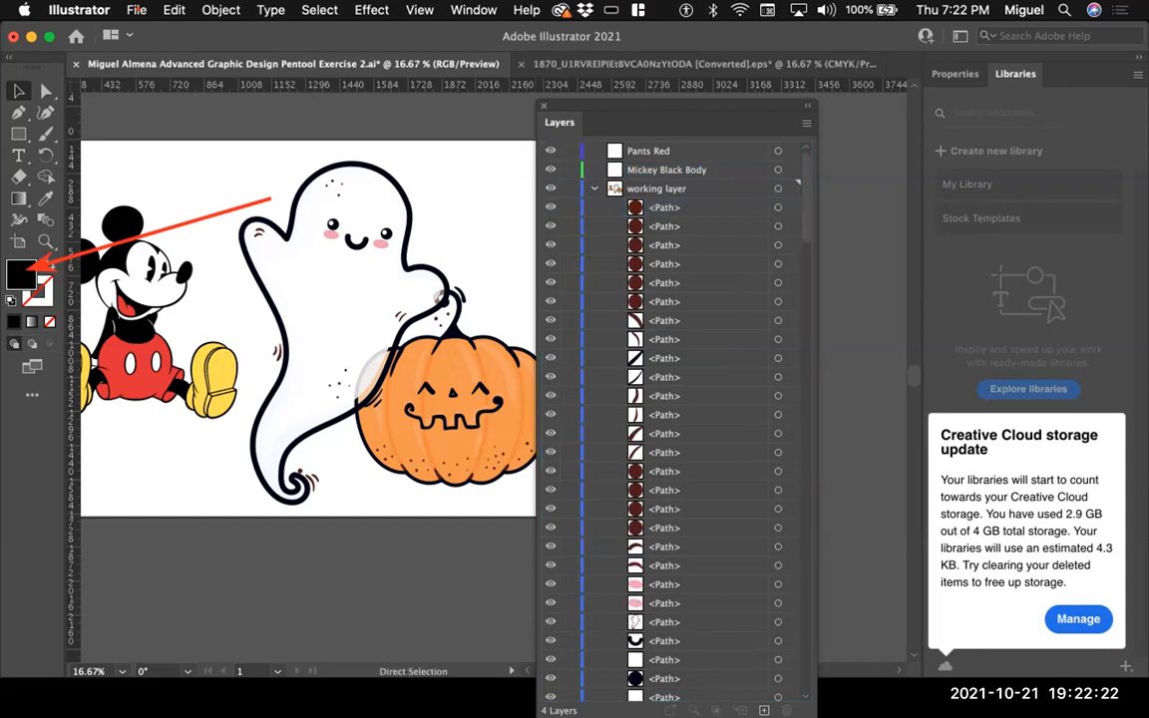
{"action": "key", "text": "super+z"}
{"action": "left_click", "coordinate": [698, 226], "text": "shift"}
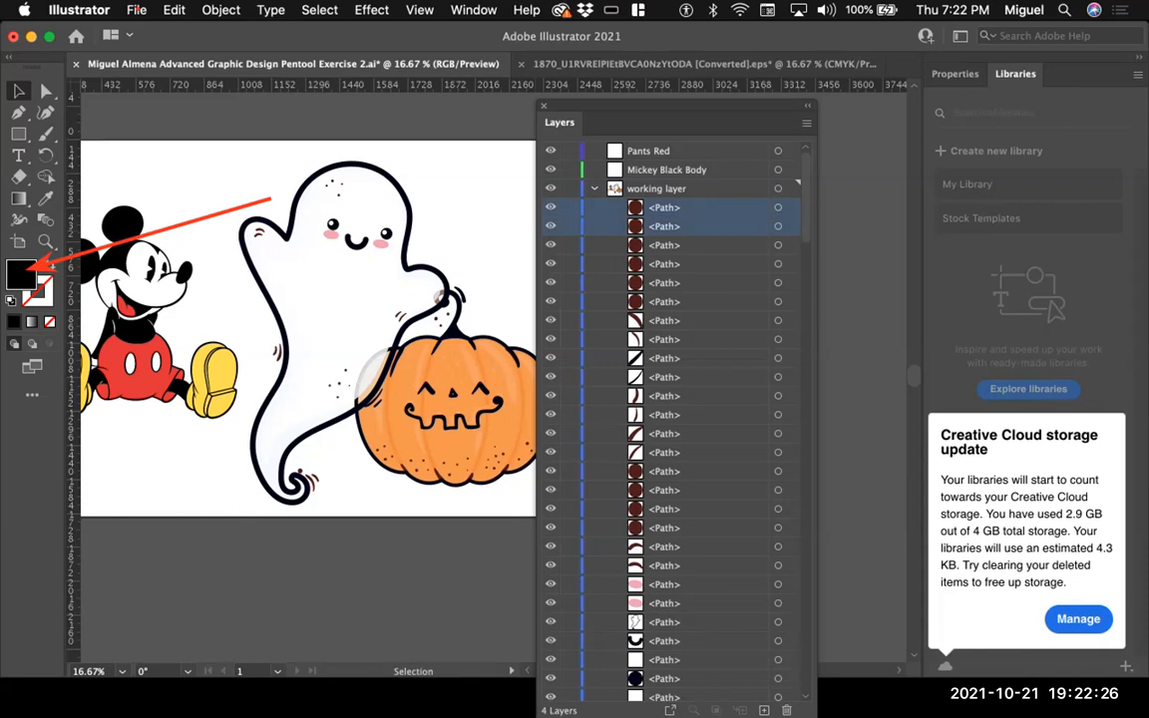
Step: Fill the two brown motion lines on the ghost's arm, above the pumpkin's left side, with dark navy 000018
{"action": "key", "text": "super+equal"}
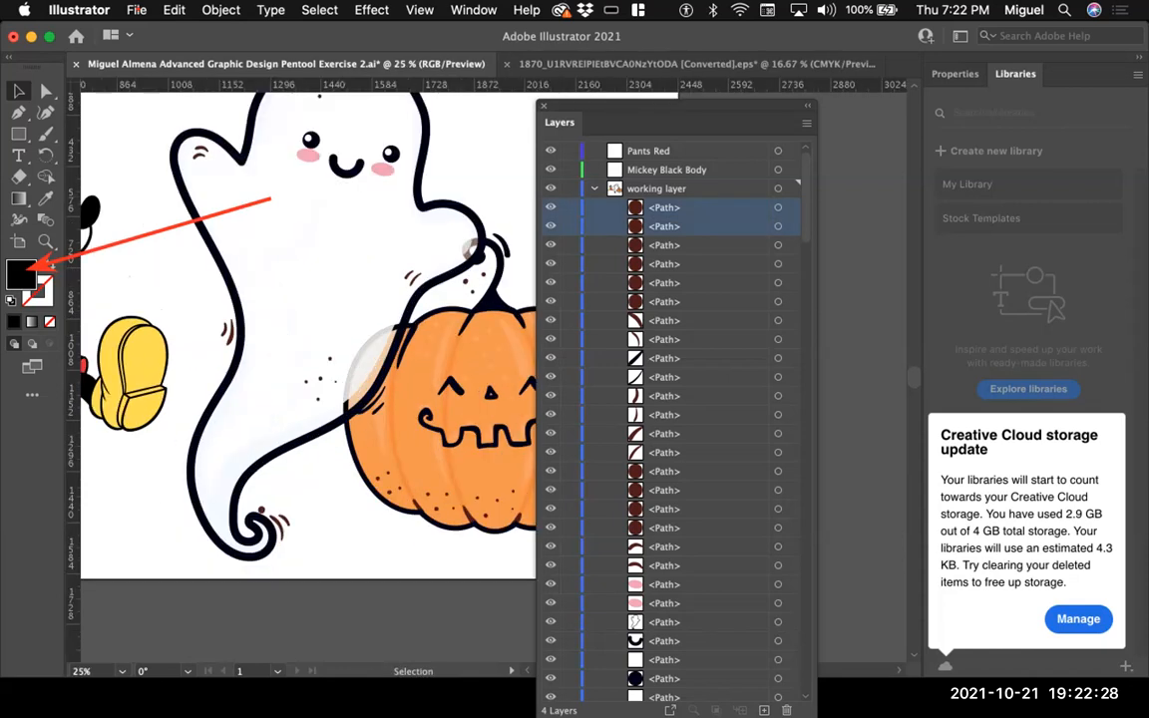
{"action": "left_click_drag", "start_coordinate": [638, 105], "coordinate": [815, 112]}
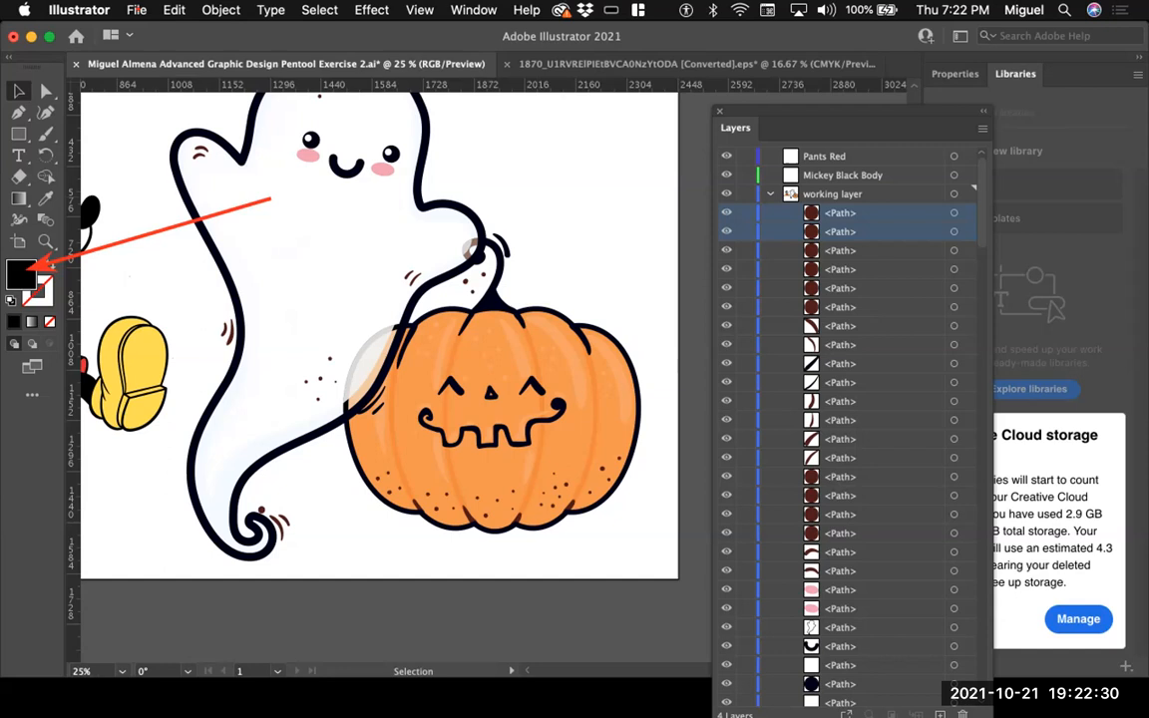
{"action": "key", "text": "super+equal"}
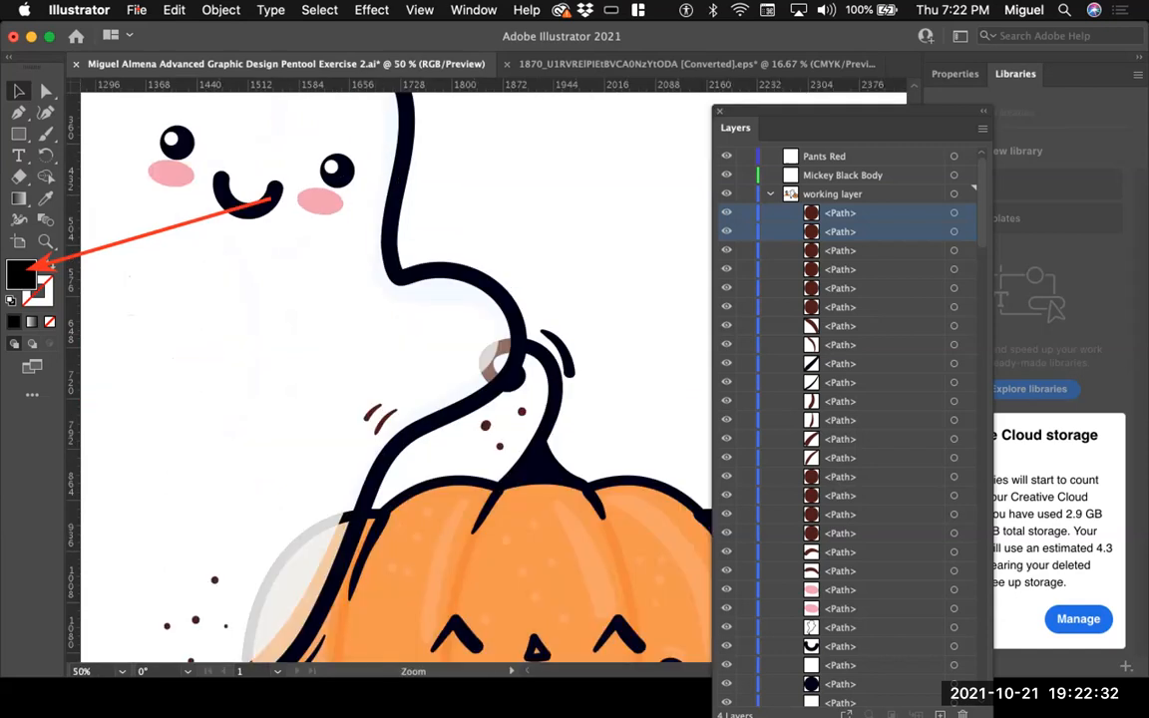
{"action": "key", "text": "super+equal"}
{"action": "left_click", "coordinate": [360, 398]}
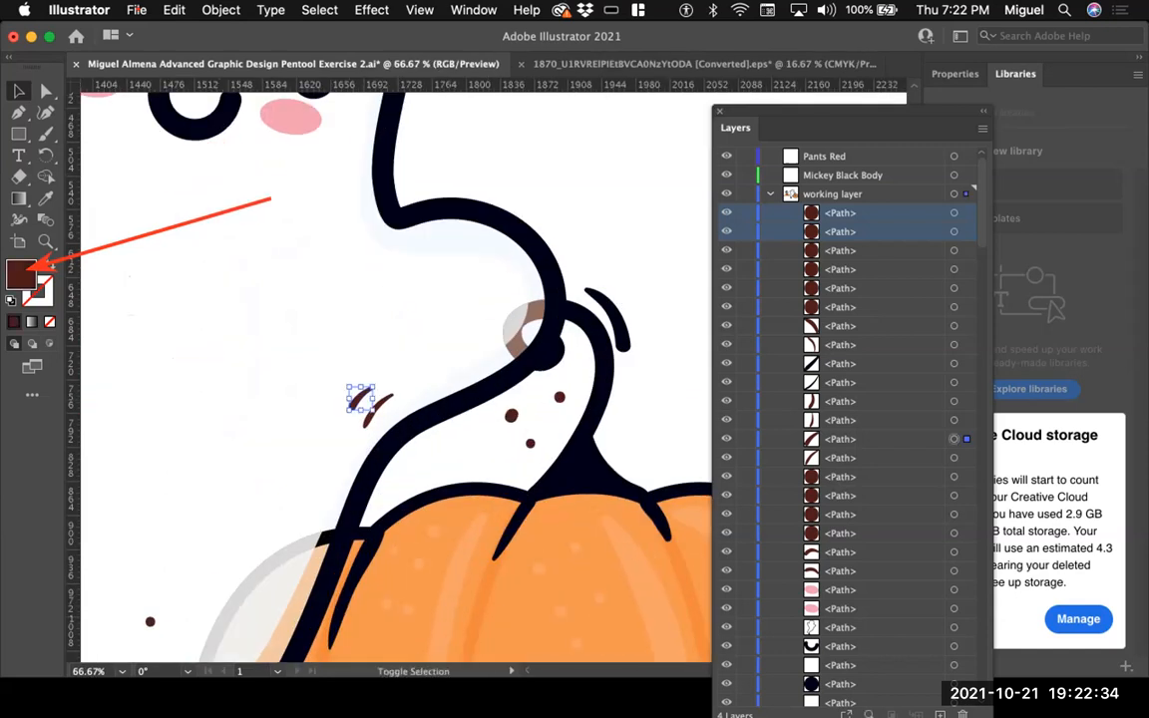
{"action": "left_click", "coordinate": [378, 409], "text": "shift"}
{"action": "left_click_drag", "start_coordinate": [378, 409], "coordinate": [315, 393]}
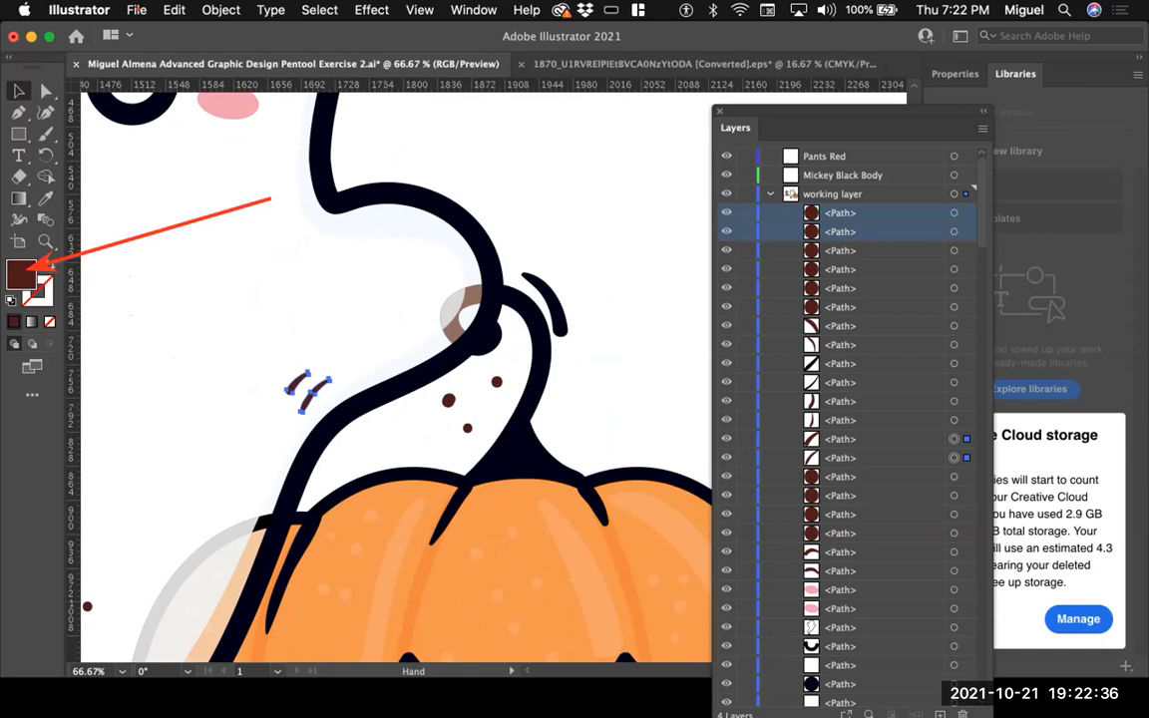
{"action": "double_click", "coordinate": [22, 274]}
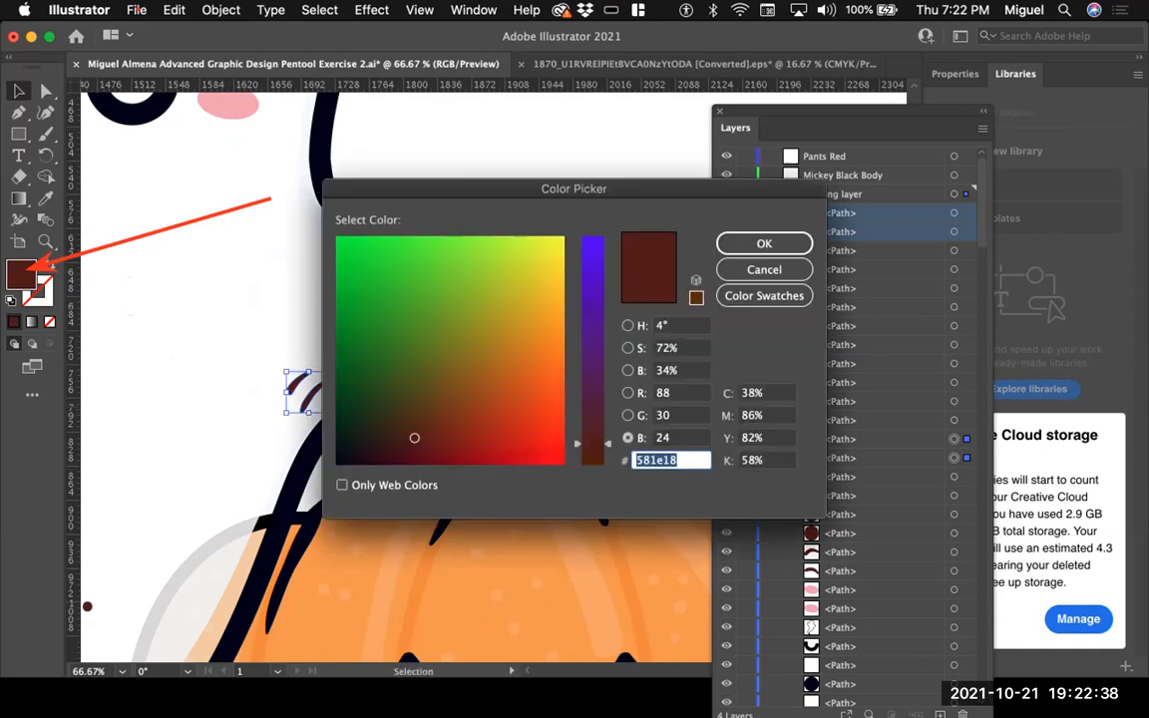
{"action": "type", "text": "000018"}
{"action": "key", "text": "super+z"}
{"action": "left_click_drag", "start_coordinate": [413, 437], "coordinate": [337, 464]}
{"action": "key", "text": "Return"}
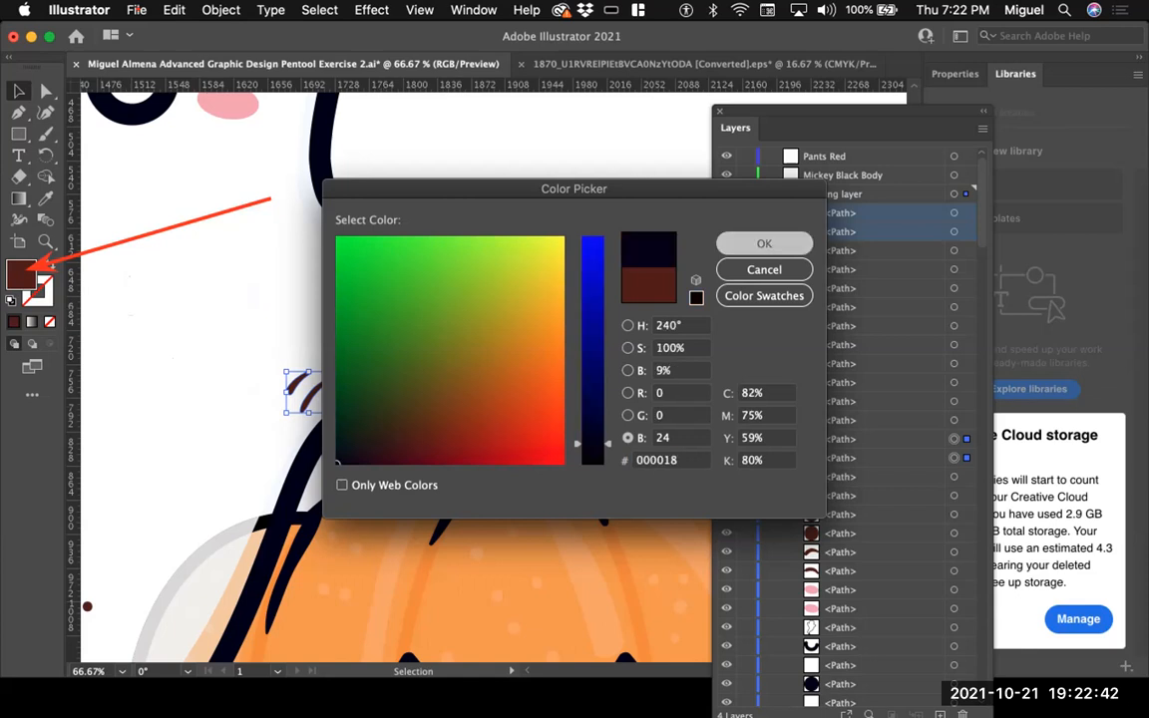
Step: Clear the selection and look over the ghost, the pumpkin and the whole artboard
{"action": "left_click", "coordinate": [487, 333]}
{"action": "key", "text": "super+minus"}
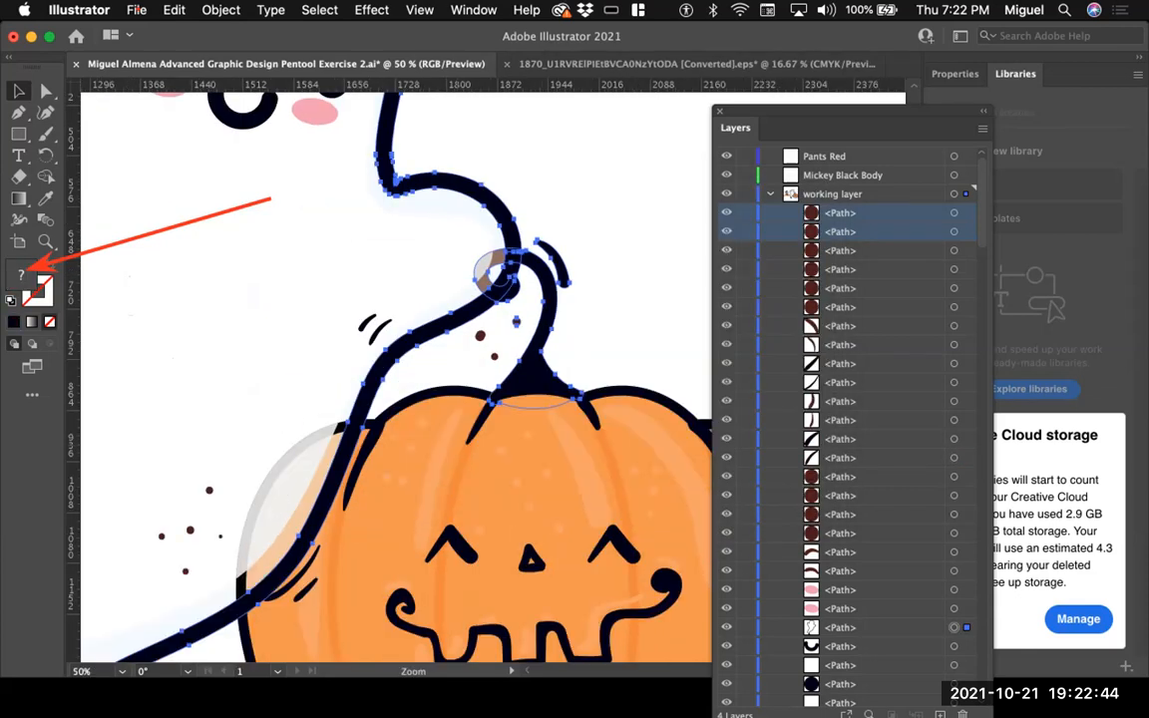
{"action": "key", "text": "super+minus"}
{"action": "key", "text": "super+minus"}
{"action": "key", "text": "super+shift+a"}
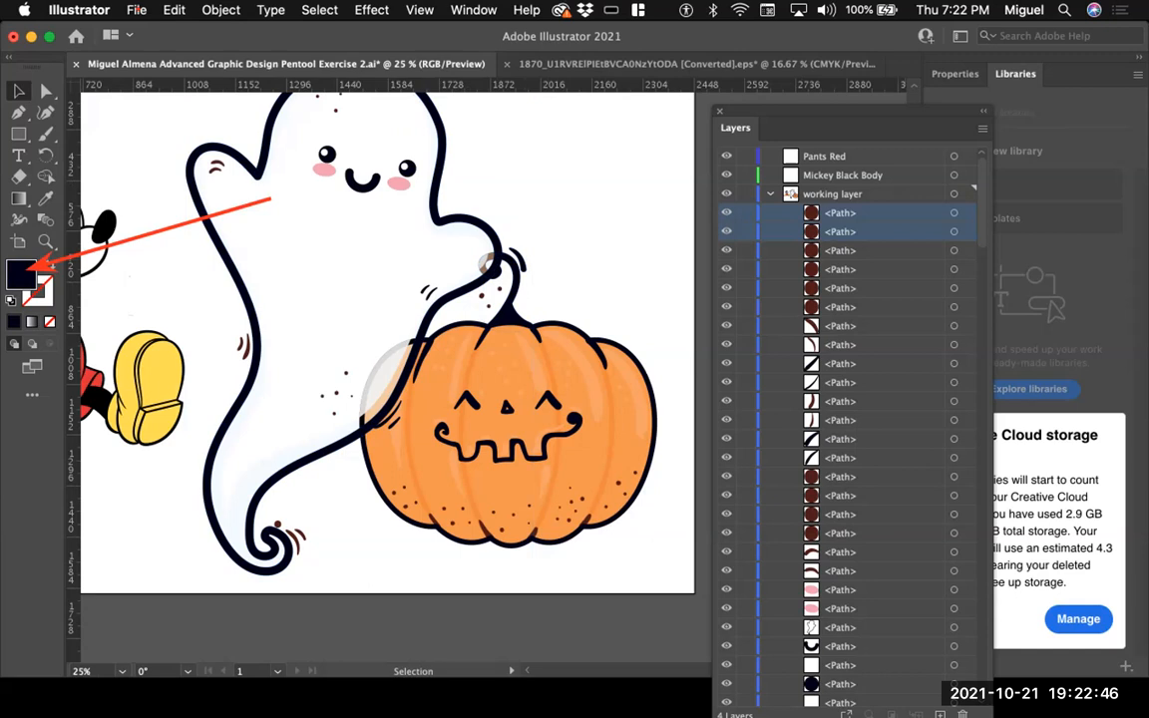
{"action": "scroll", "coordinate": [379, 369], "scroll_direction": "up", "scroll_amount": 2}
{"action": "scroll", "coordinate": [379, 369], "scroll_direction": "right", "scroll_amount": 1}
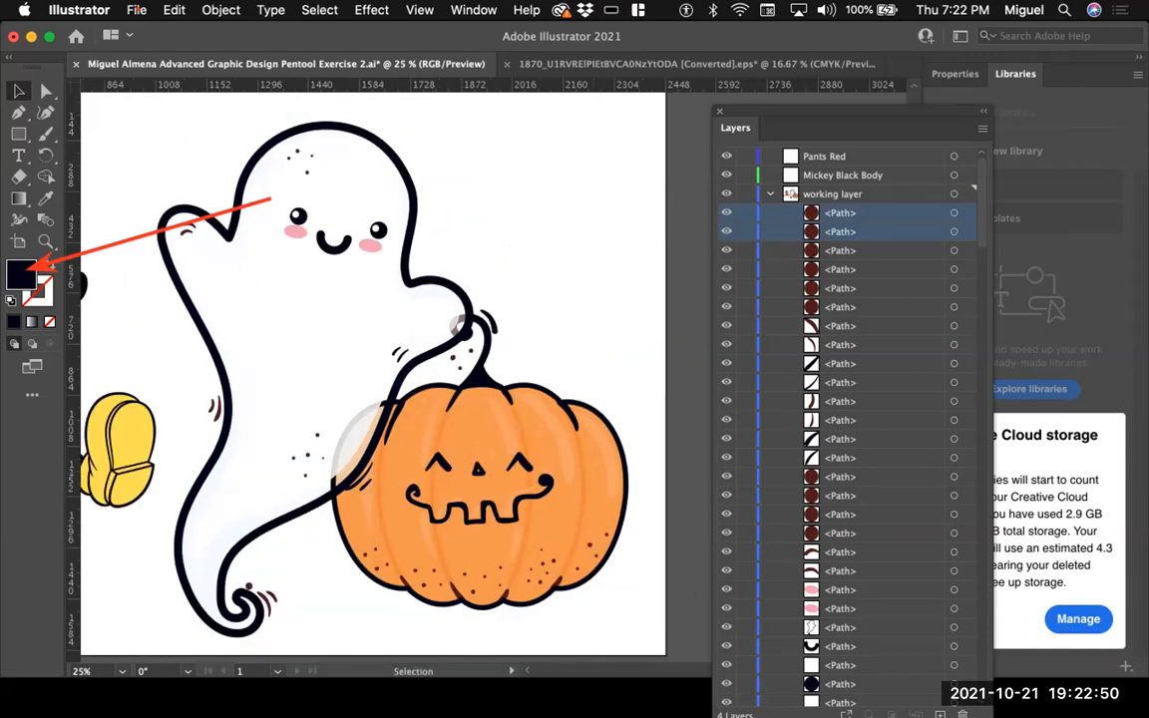
{"action": "key", "text": "super+minus"}
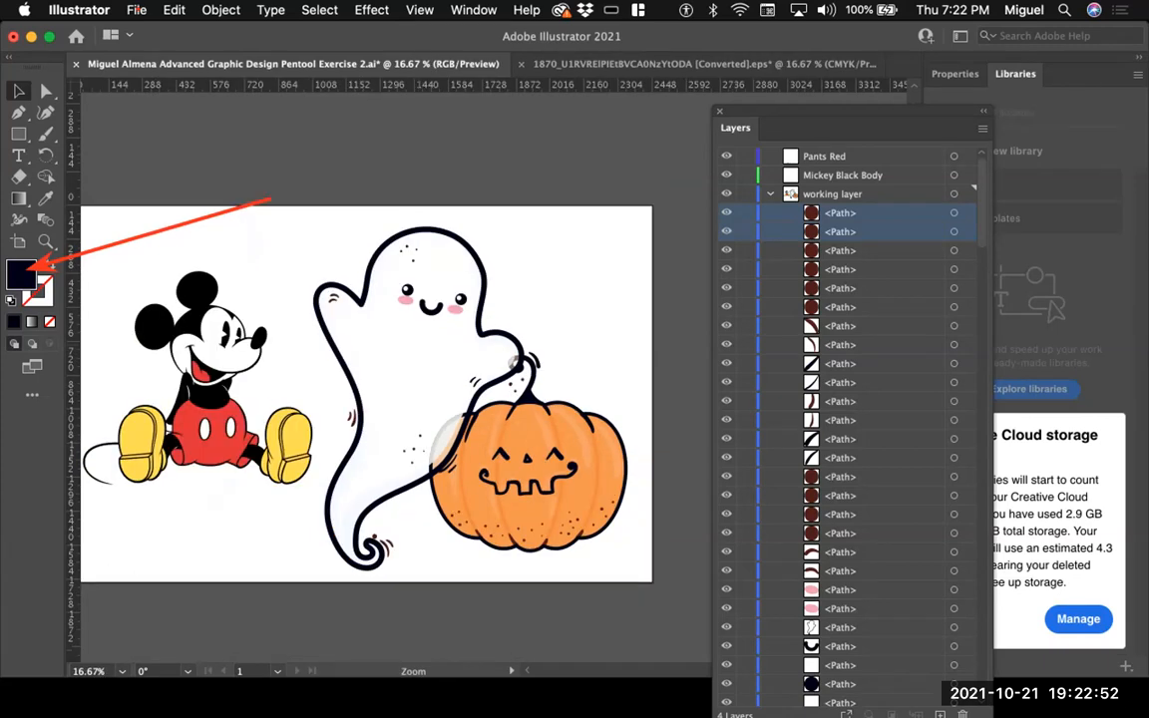
{"action": "scroll", "coordinate": [395, 377], "scroll_direction": "down", "scroll_amount": 1}
Step: Undo the fill changes back to the brown outlines and the ghost's pale blue body and shading, and dock the layer list
{"action": "key", "text": "super+z"}
{"action": "key", "text": "super+z"}
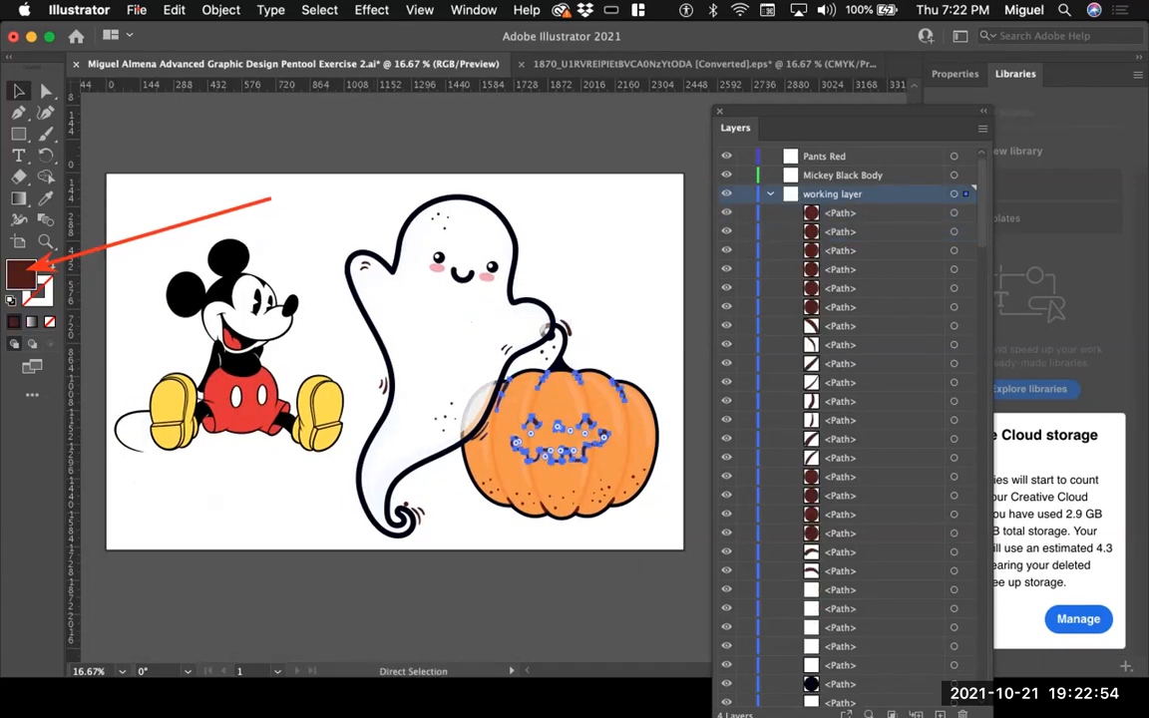
{"action": "left_click_drag", "start_coordinate": [735, 127], "coordinate": [973, 75]}
{"action": "key", "text": "super+z"}
{"action": "key", "text": "super+z"}
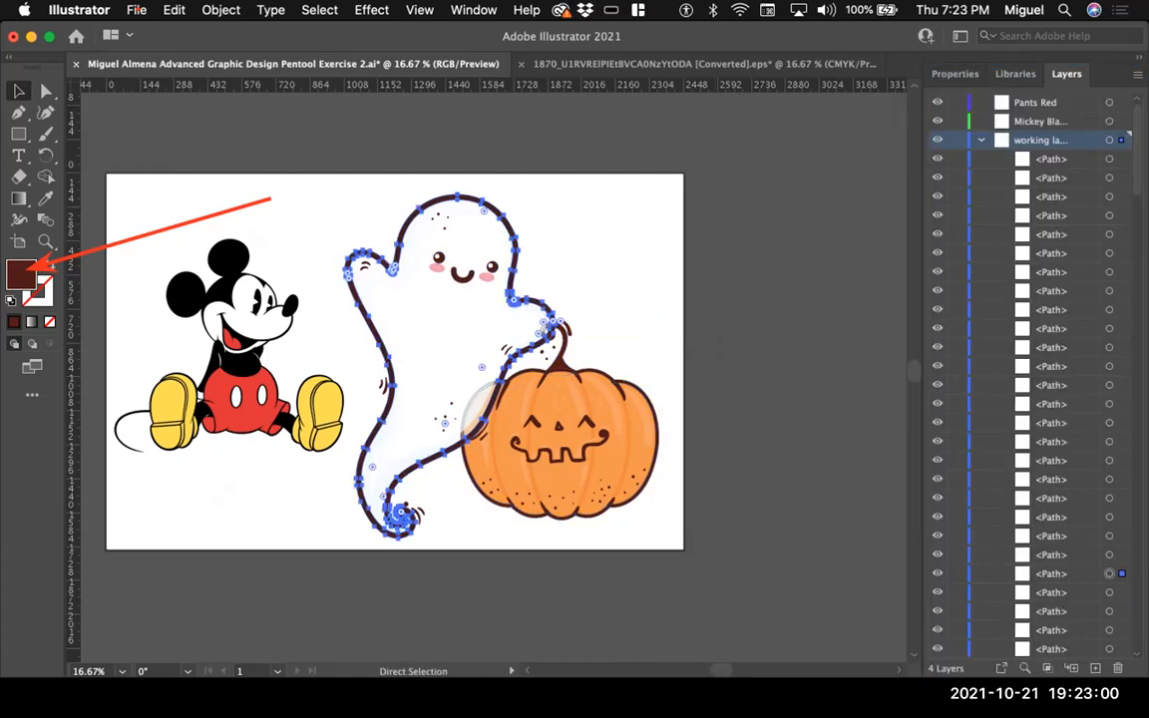
{"action": "key", "text": "super+z"}
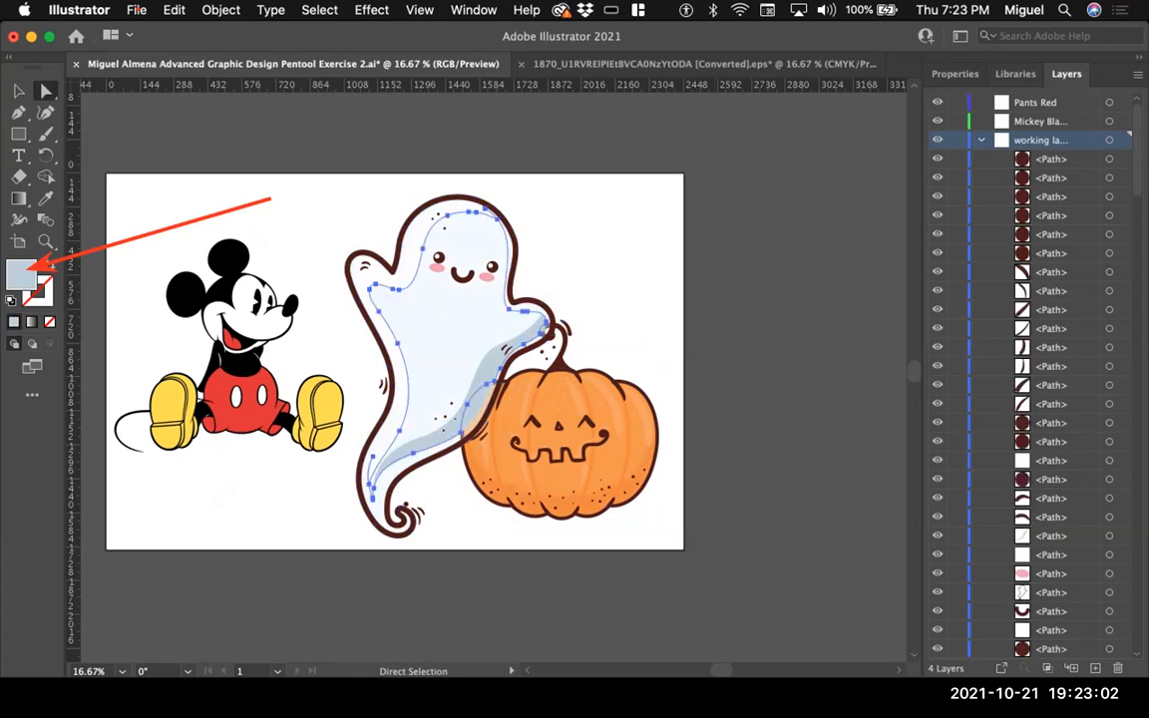
{"action": "key", "text": "super+z"}
{"action": "key", "text": "super+z"}
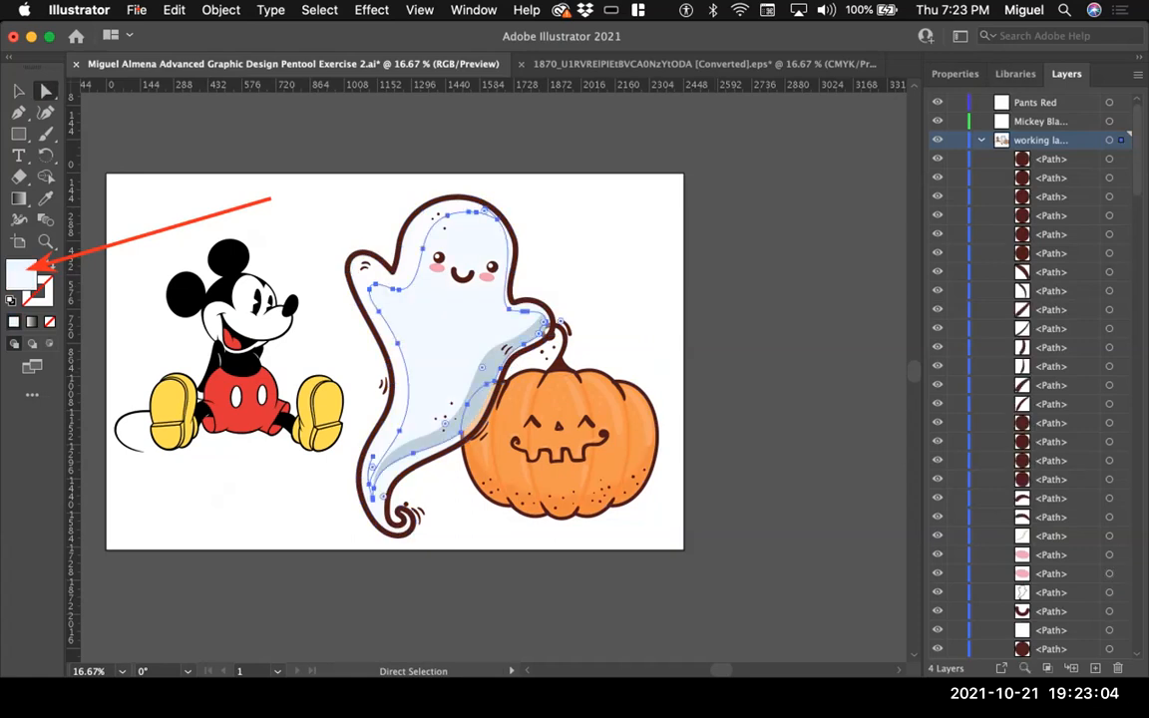
Step: Delete the blue-gray shading from the ghost's body
{"action": "key", "text": "Delete"}
{"action": "key", "text": "super+plus"}
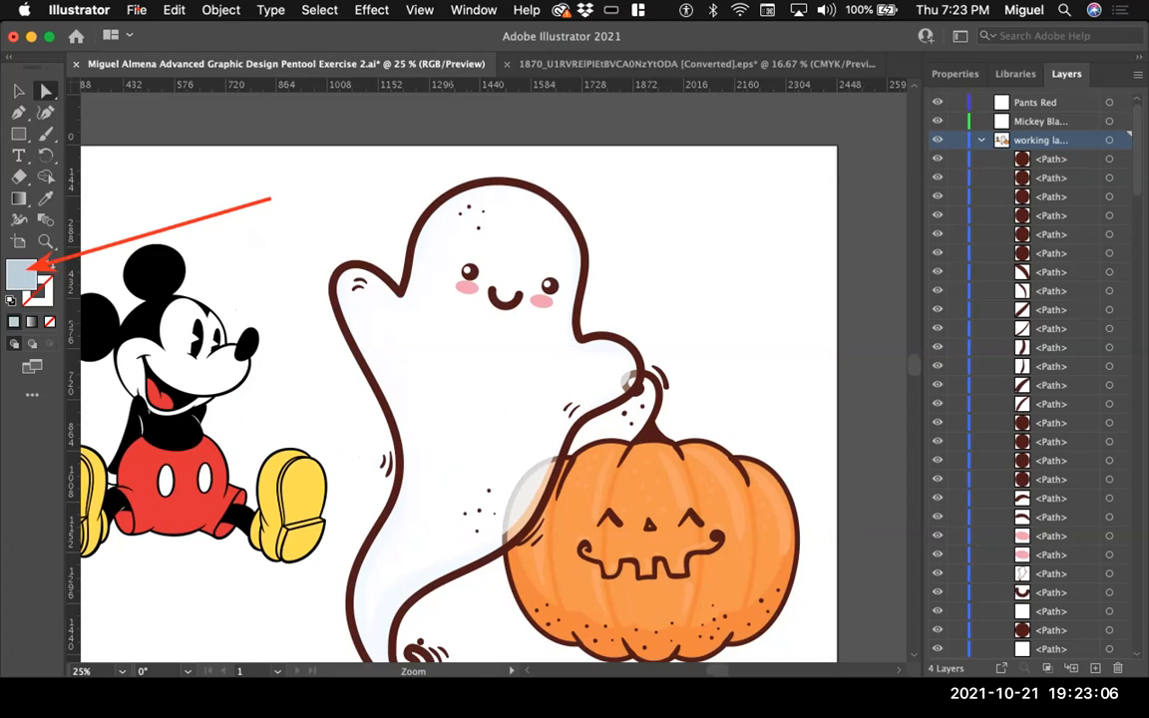
{"action": "scroll", "coordinate": [458, 399], "scroll_direction": "right", "scroll_amount": 1}
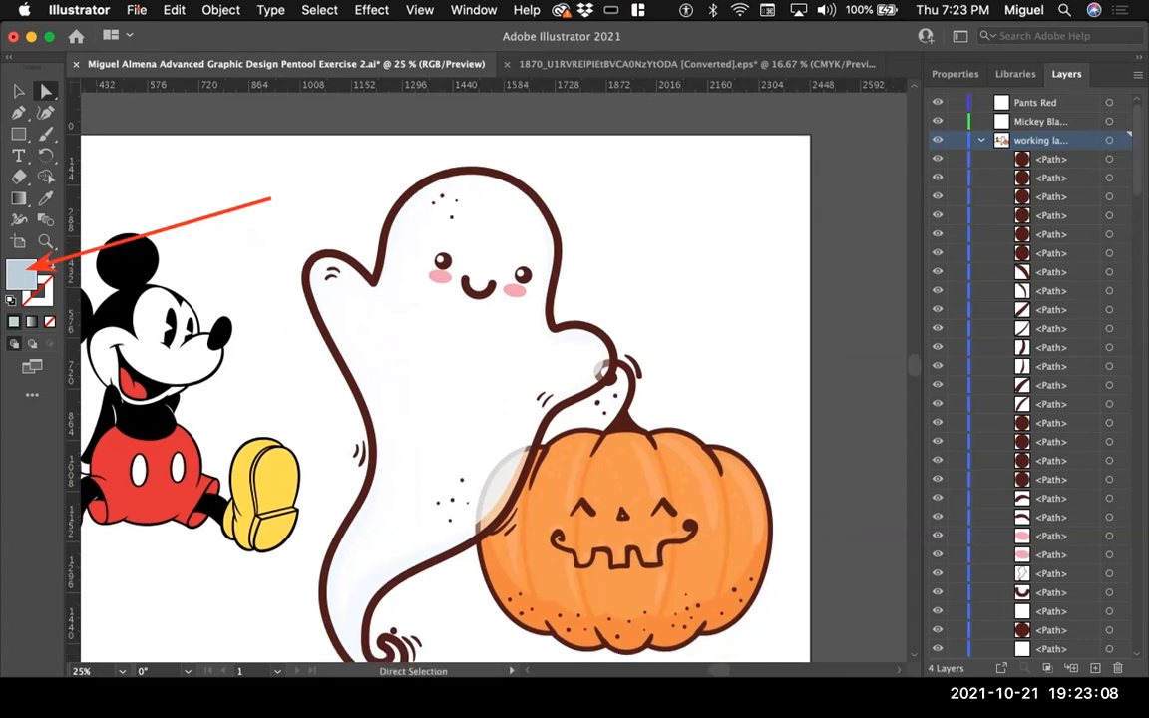
{"action": "left_click", "coordinate": [982, 139]}
{"action": "left_click", "coordinate": [979, 139]}
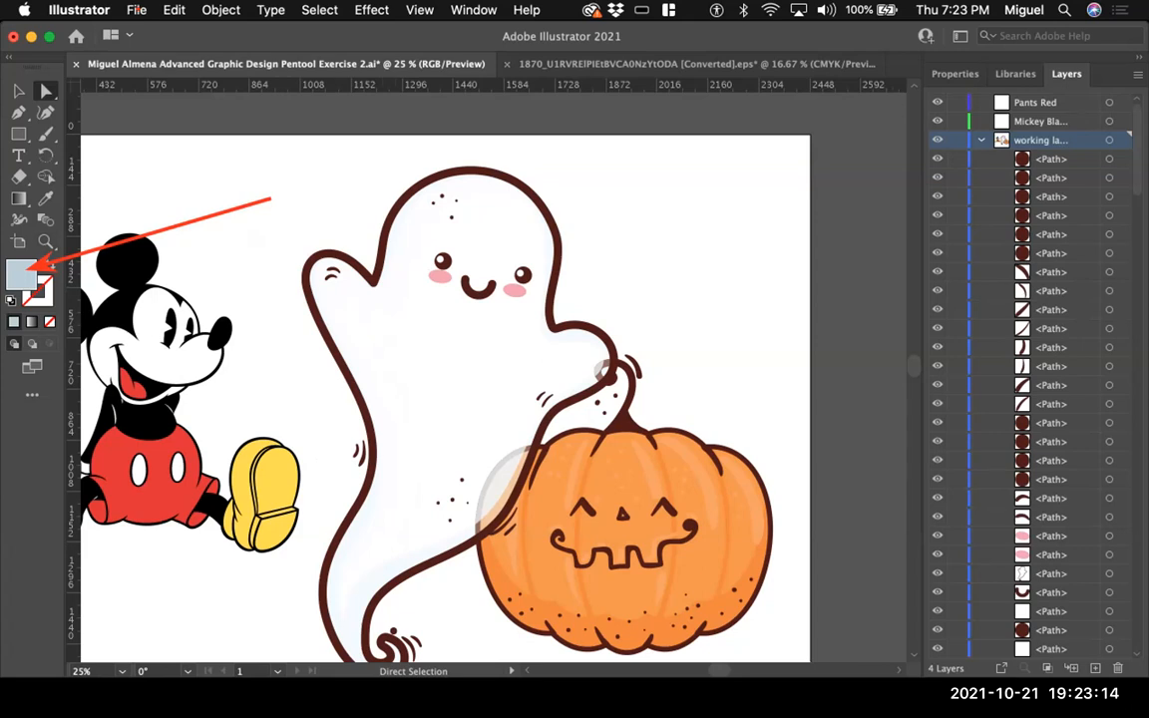
Step: Select all the brown outlines and details of the ghost and pumpkin with the Magic Wand
{"action": "key", "text": "y"}
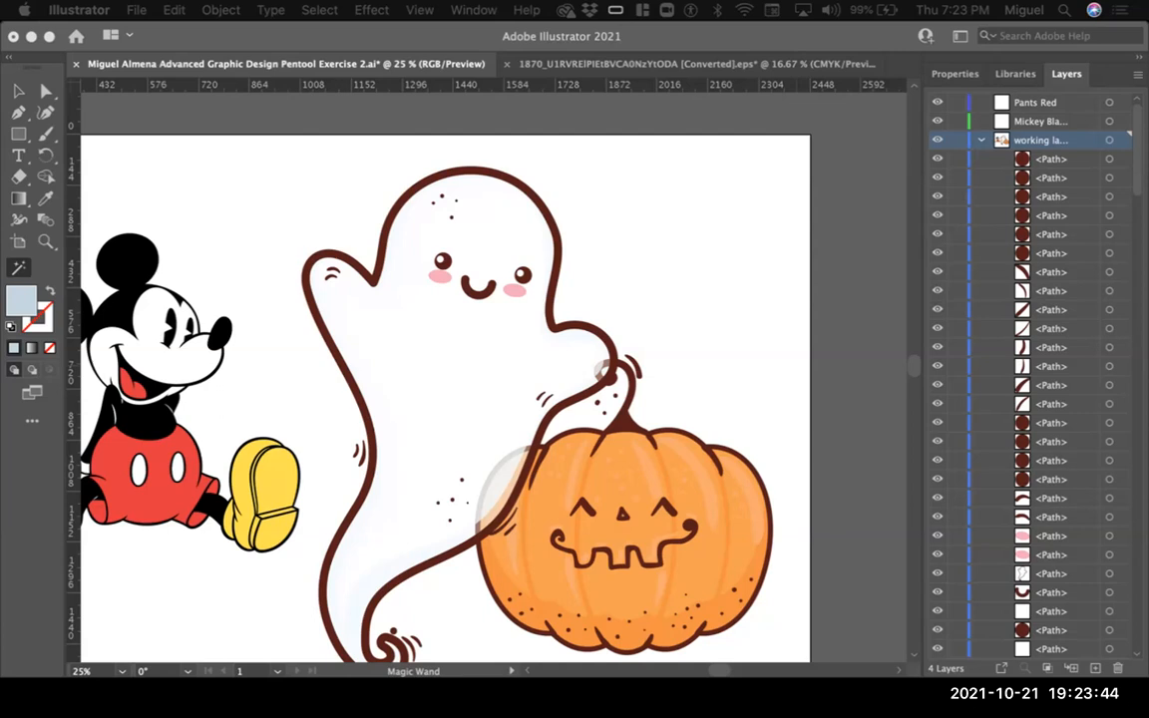
{"action": "key", "text": "super+Tab"}
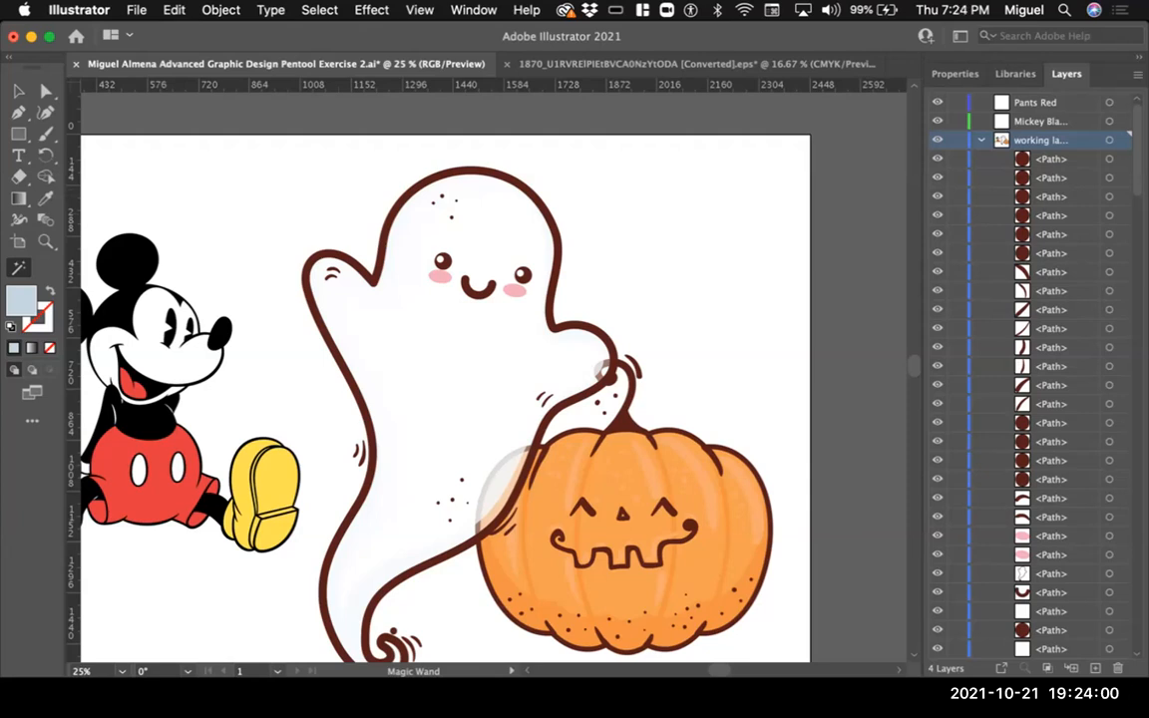
{"action": "key", "text": "super+equal"}
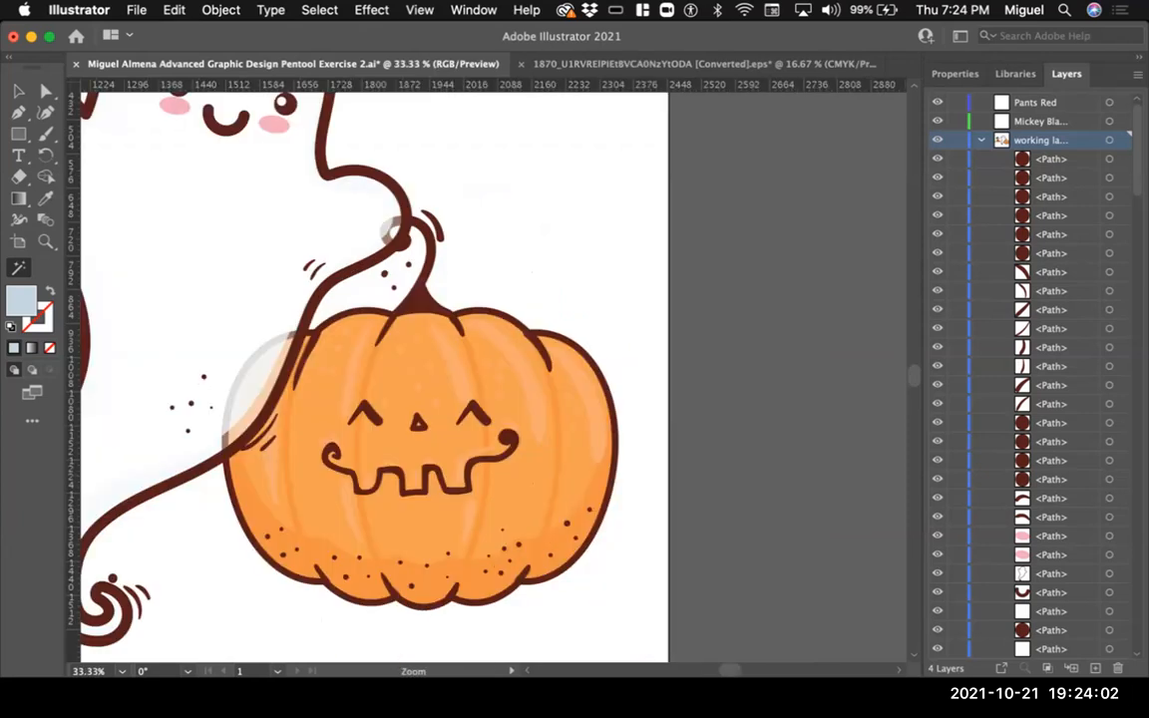
{"action": "key", "text": "super+equal"}
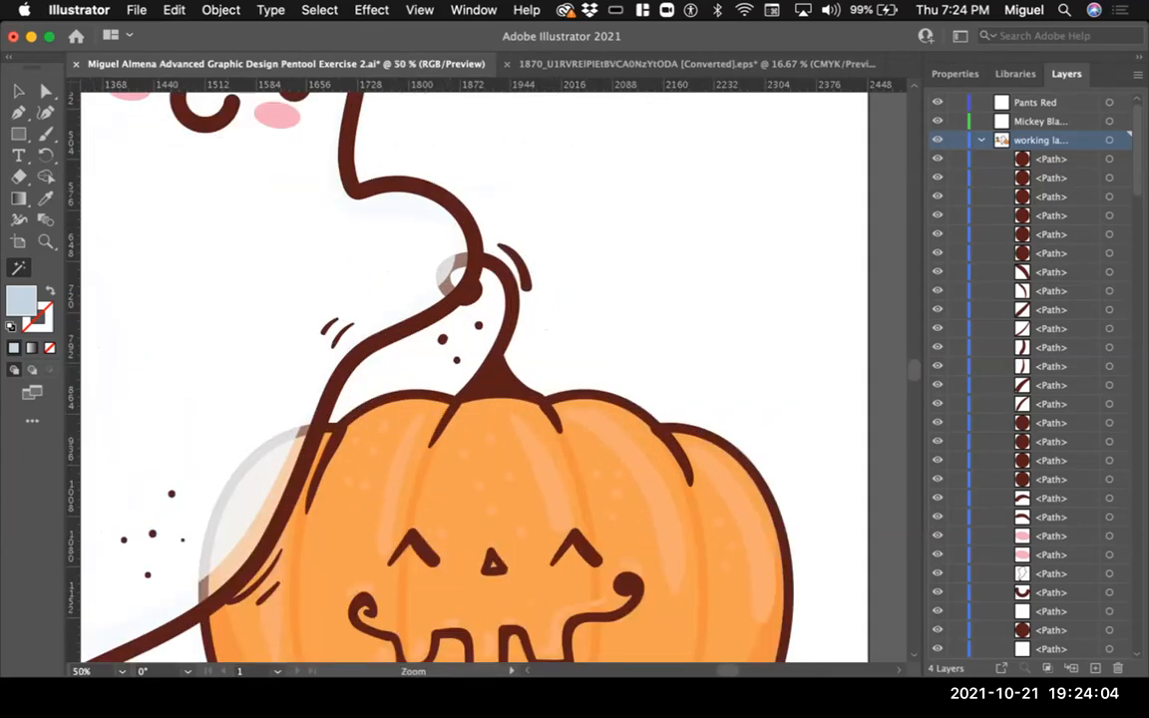
{"action": "key", "text": "super+equal"}
{"action": "key", "text": "super+equal"}
{"action": "key", "text": "super+equal"}
{"action": "key", "text": "super+equal"}
{"action": "left_click_drag", "start_coordinate": [620, 401], "coordinate": [364, 352]}
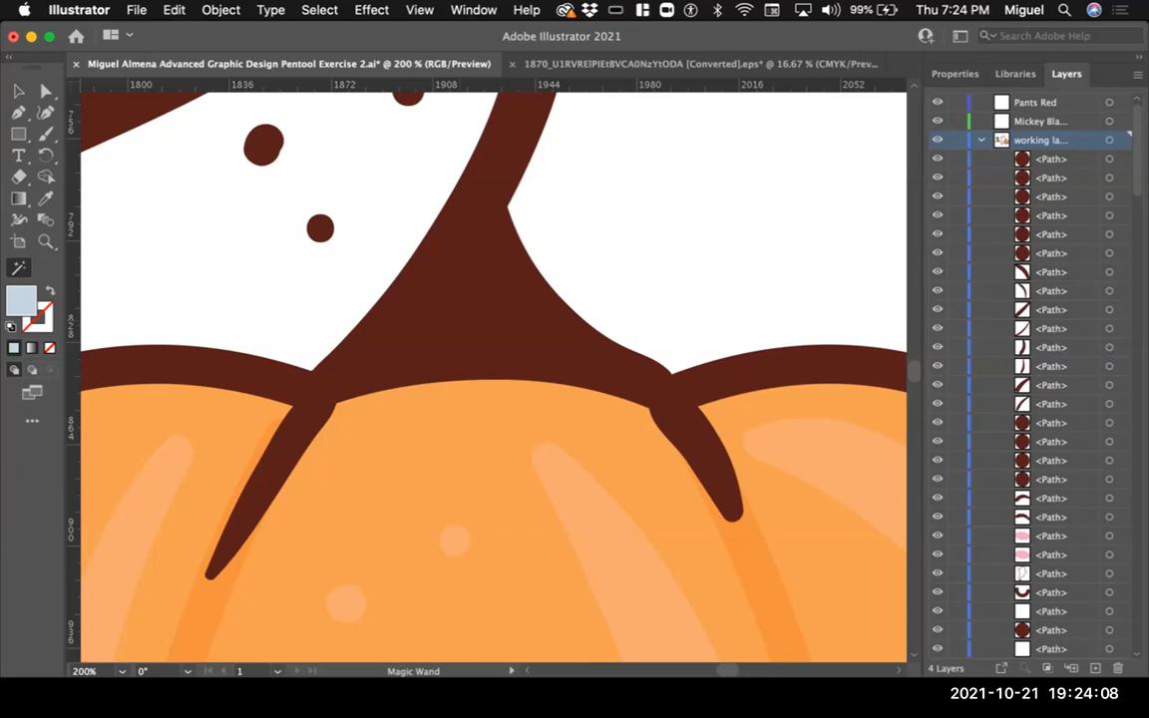
{"action": "scroll", "coordinate": [506, 464], "scroll_direction": "down", "scroll_amount": 5}
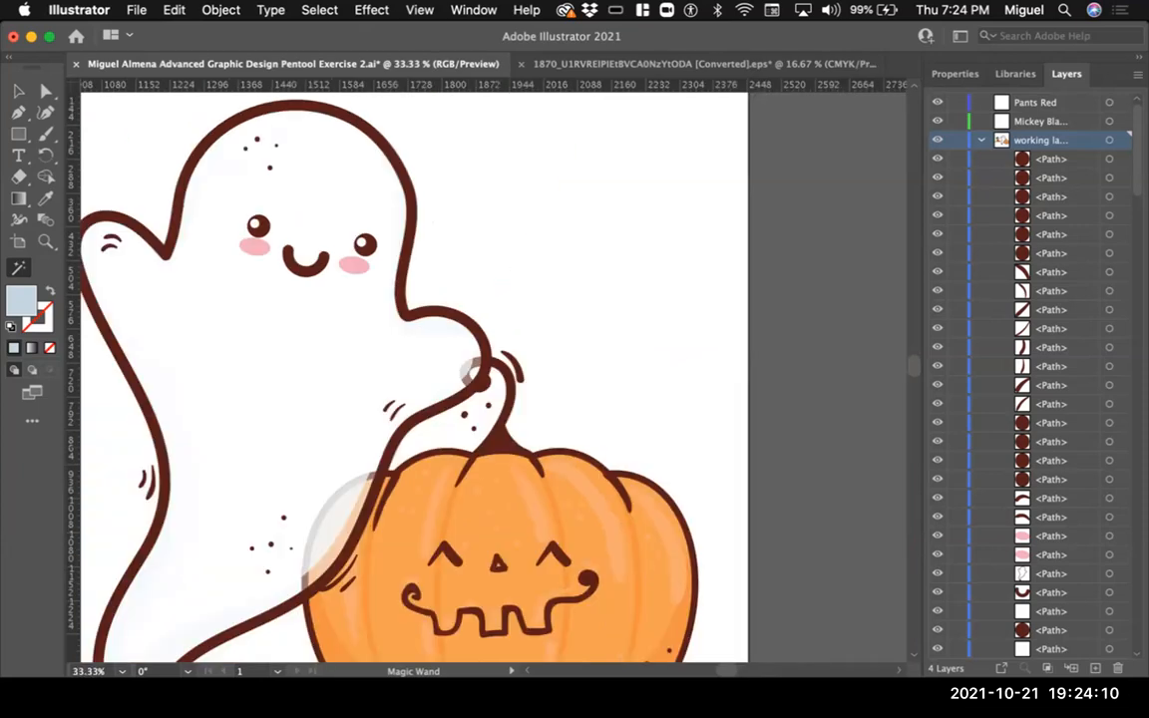
{"action": "left_click", "coordinate": [476, 373]}
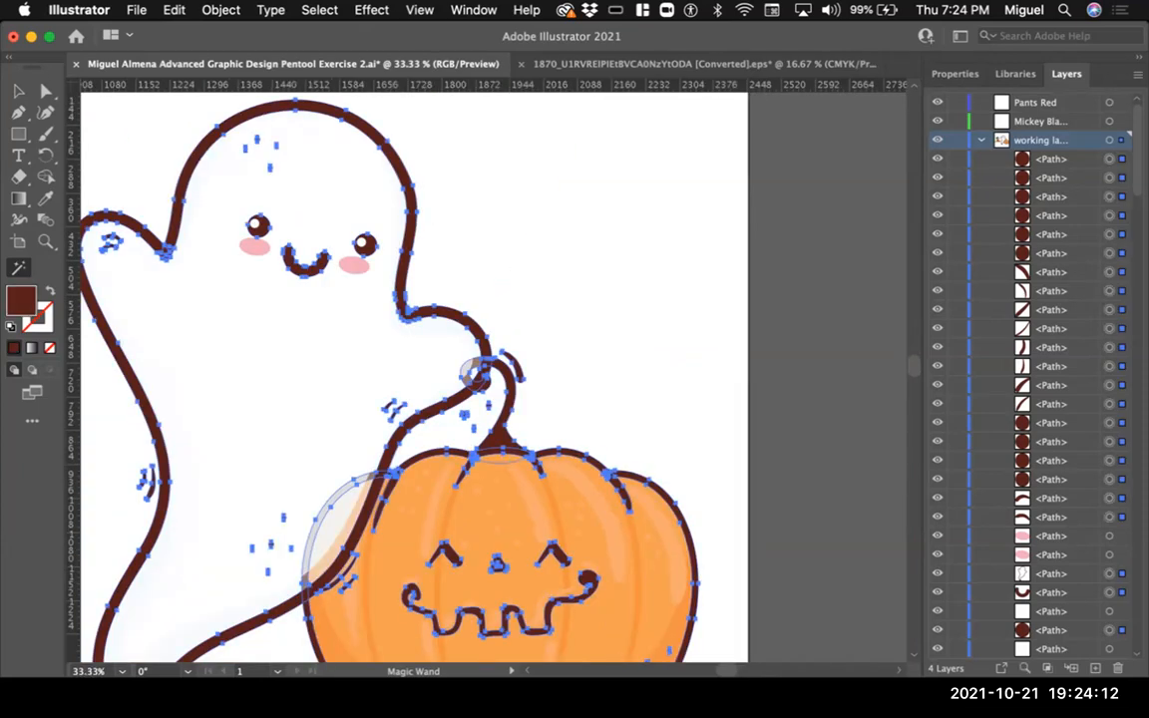
Step: Move the selected brown line art off the artboard, to its right, and clear the selection
{"action": "key", "text": "super+minus"}
{"action": "scroll", "coordinate": [494, 376], "scroll_direction": "left", "scroll_amount": 2}
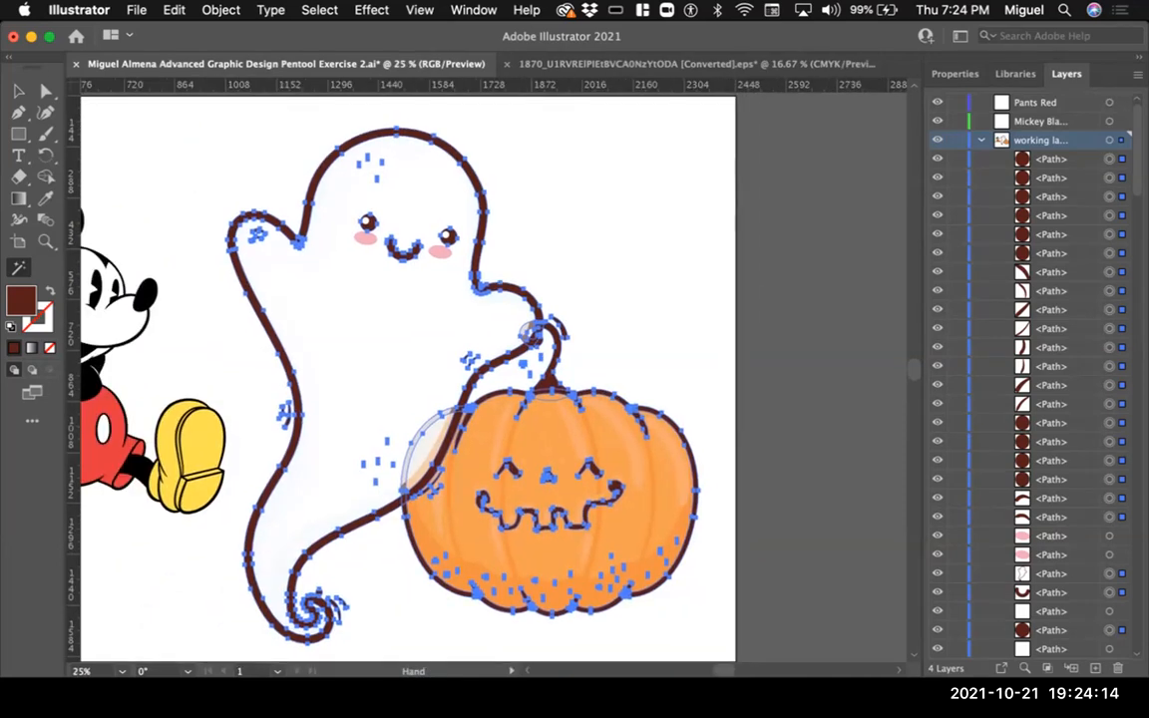
{"action": "key", "text": "super+minus"}
{"action": "key", "text": "super+minus"}
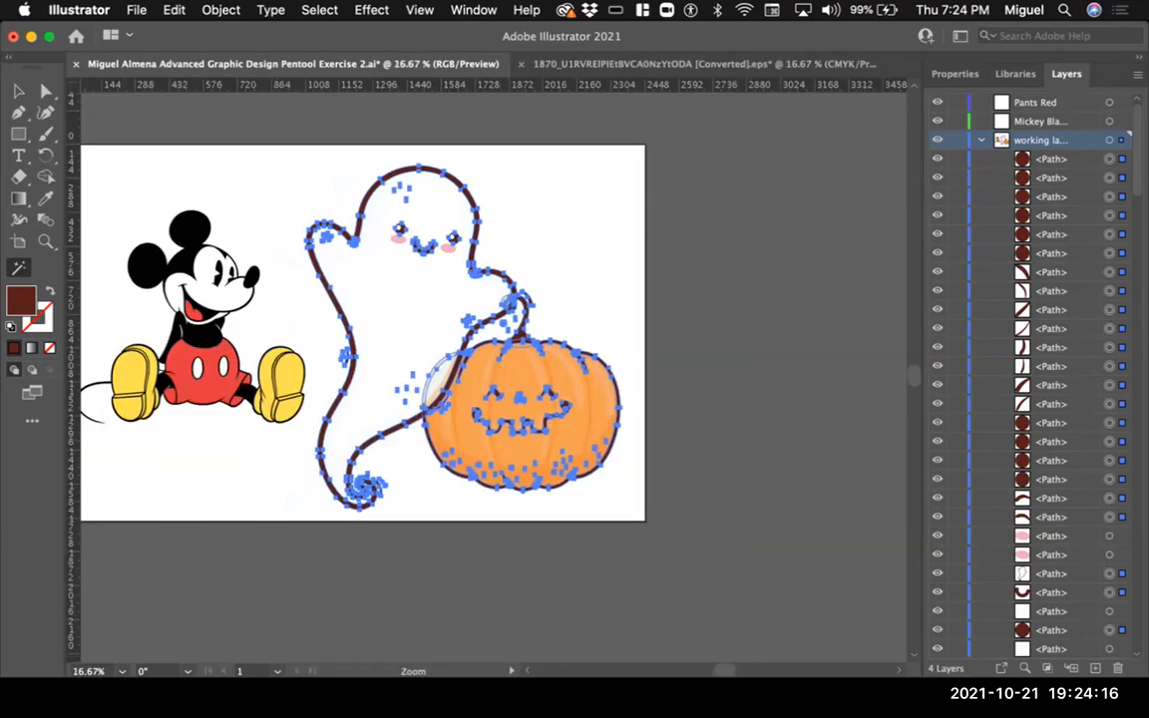
{"action": "key", "text": "v"}
{"action": "left_click_drag", "start_coordinate": [467, 209], "coordinate": [559, 240]}
{"action": "left_click", "coordinate": [594, 148]}
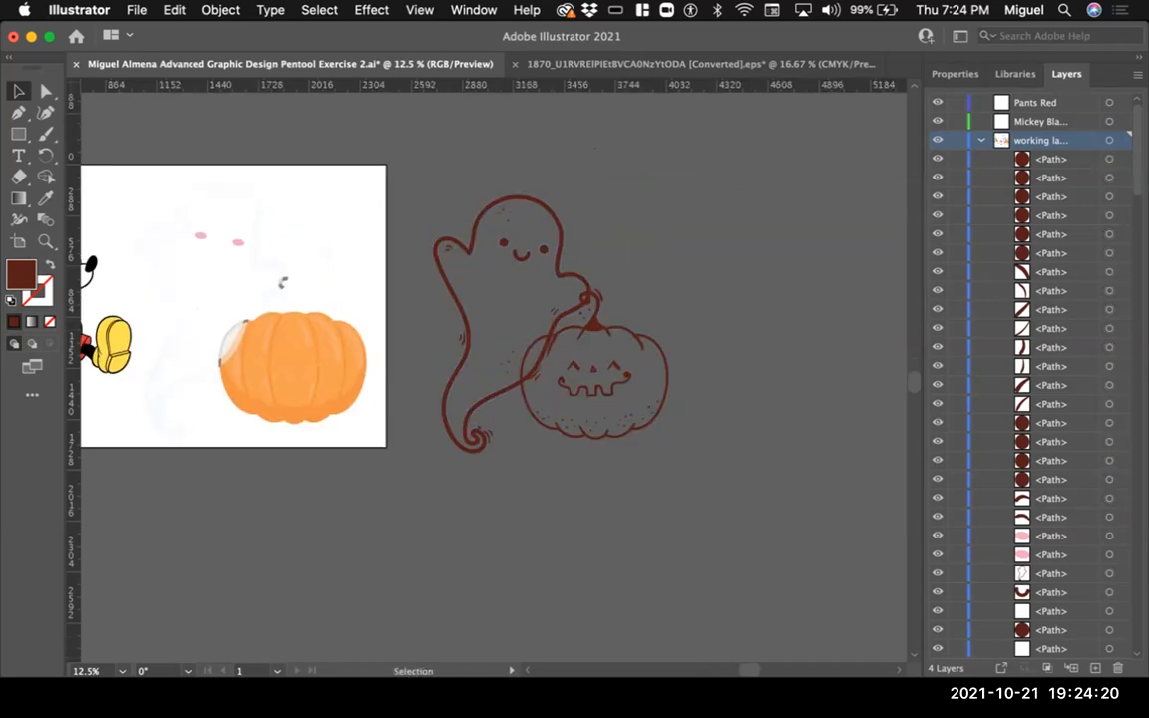
Step: Undo the move of the brown line art and clear the selection
{"action": "key", "text": "super+plus"}
{"action": "key", "text": "super+plus"}
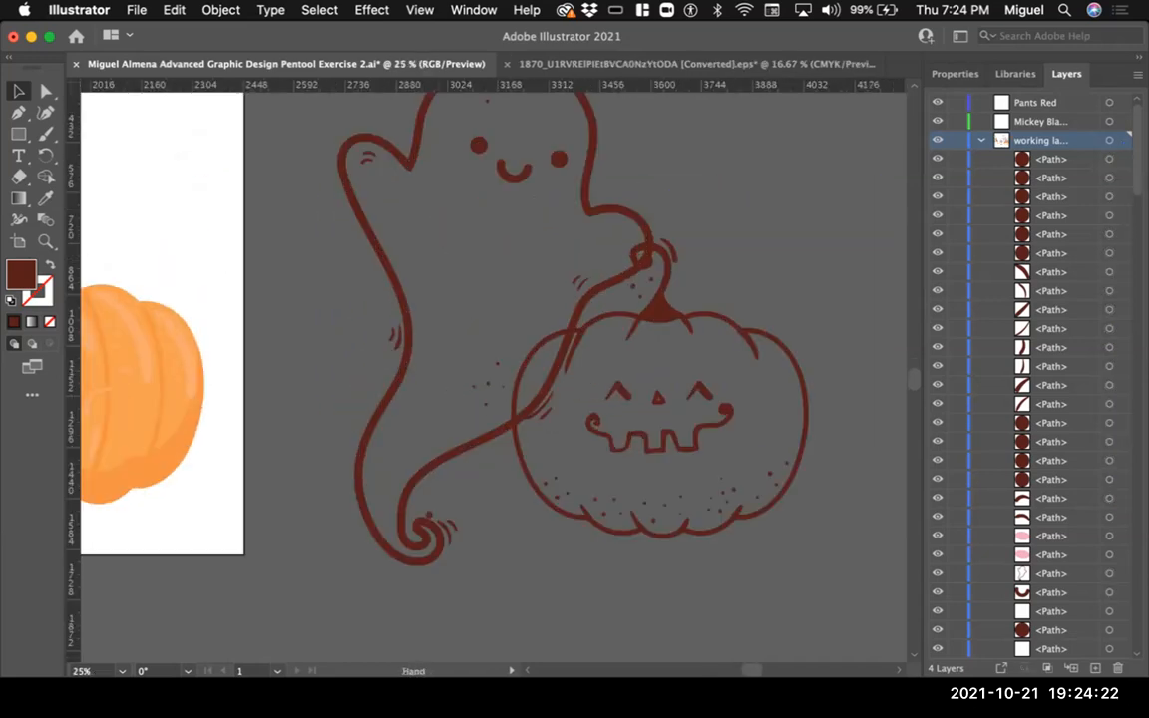
{"action": "key", "text": "super+z"}
{"action": "left_click_drag", "start_coordinate": [399, 349], "coordinate": [843, 447]}
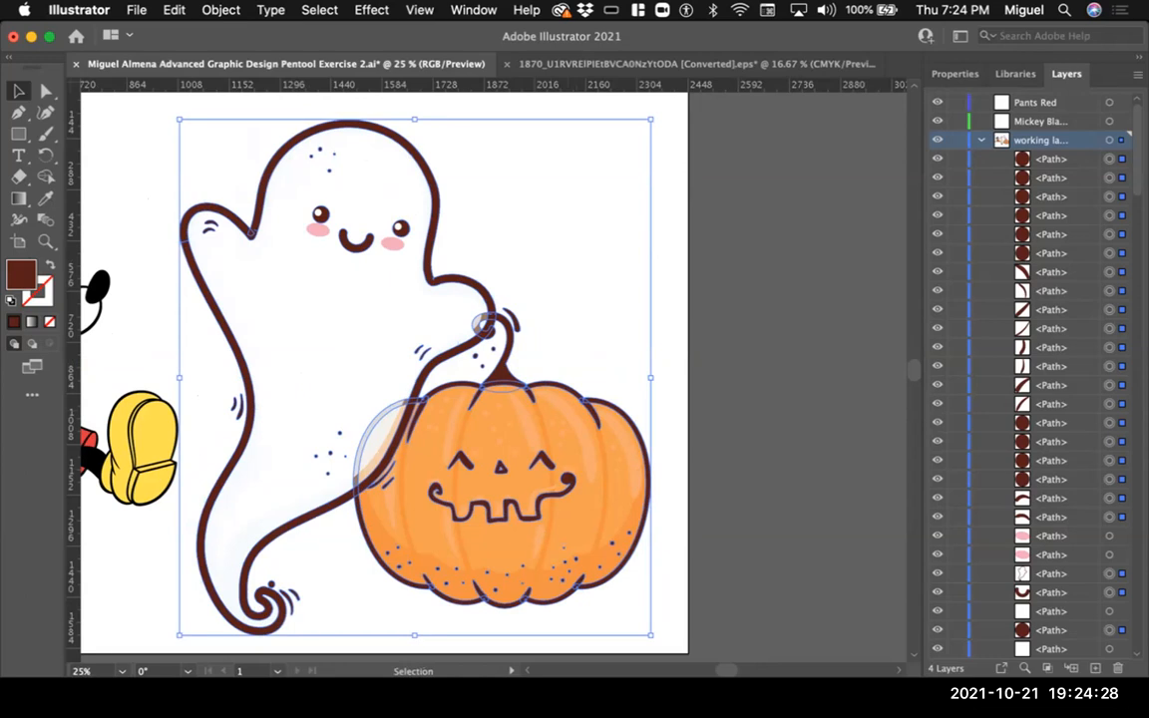
{"action": "key", "text": "super+shift+a"}
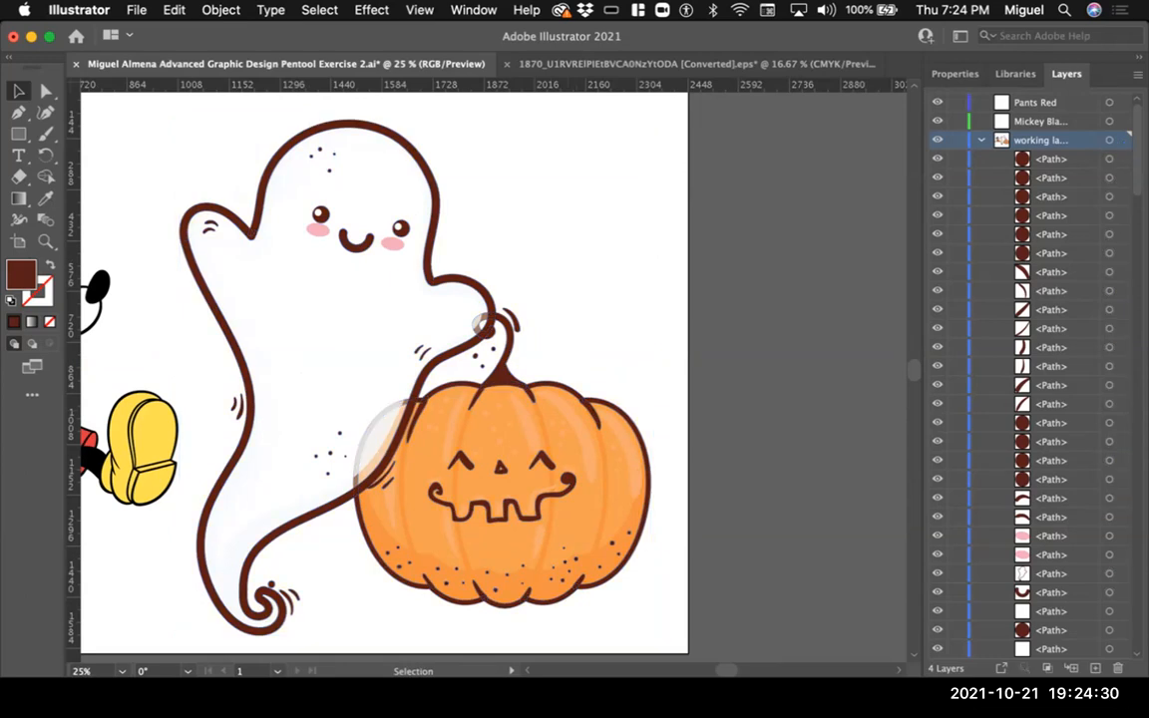
Step: Select all brown line art by matching color with the Magic Wand and fill it with dark navy 000018
{"action": "key", "text": "y"}
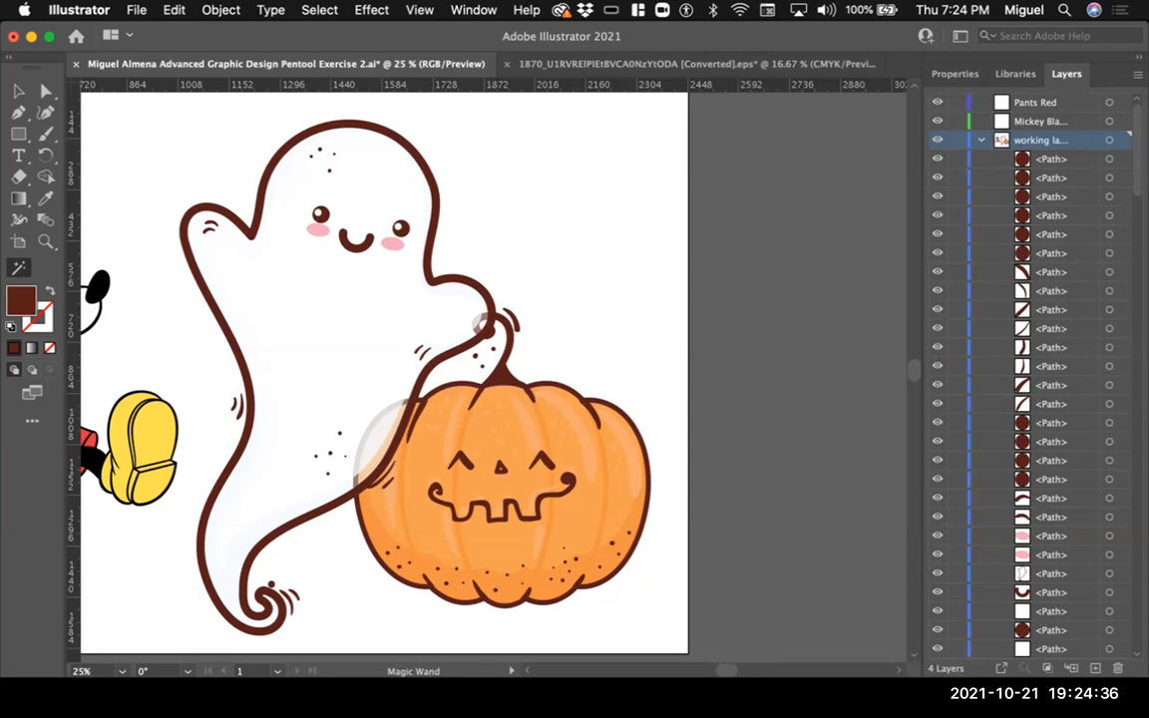
{"action": "left_click", "coordinate": [503, 375]}
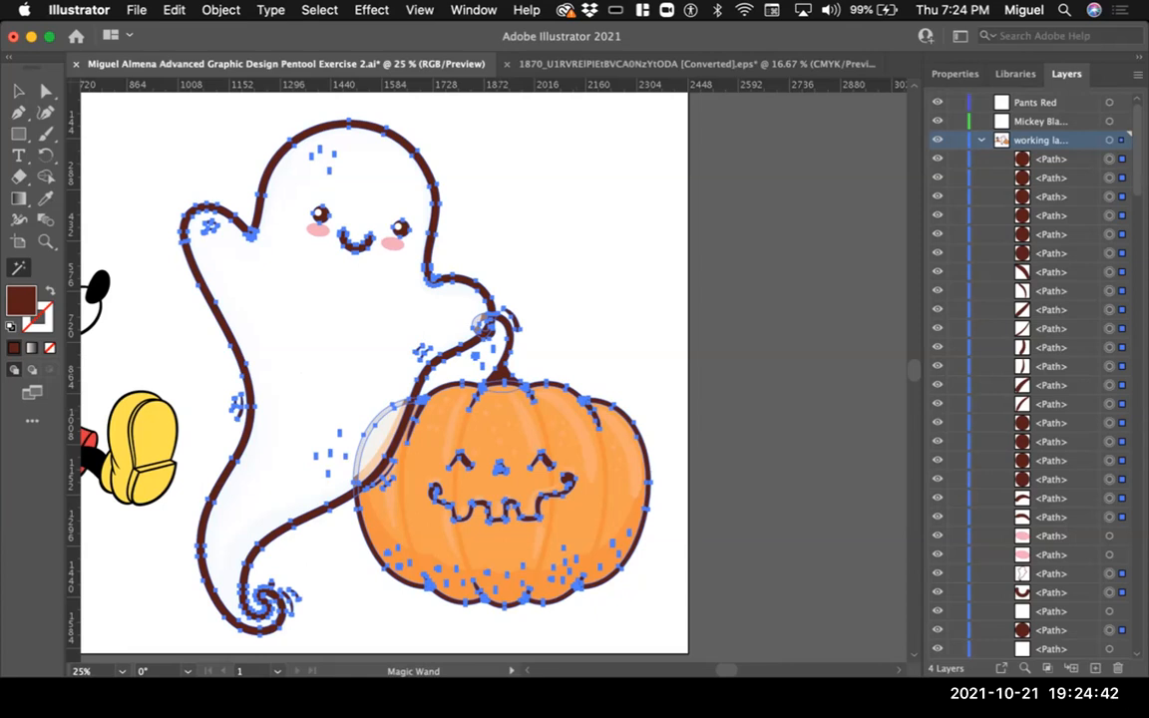
{"action": "key", "text": "super"}
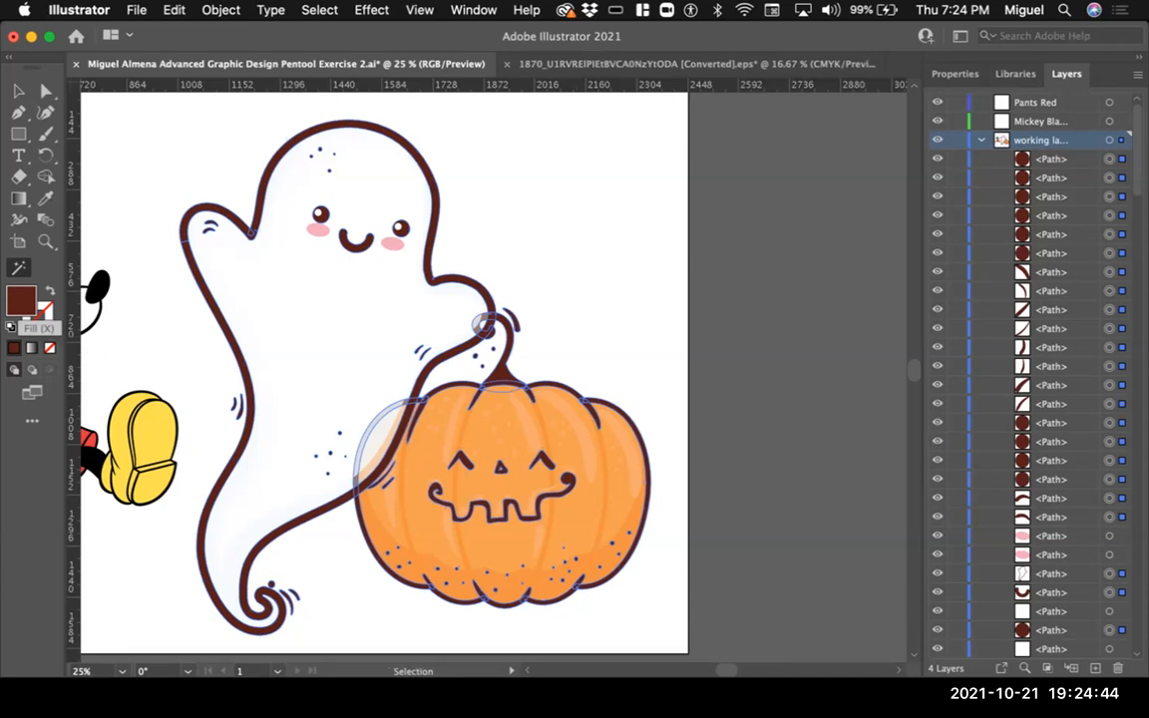
{"action": "double_click", "coordinate": [22, 299]}
{"action": "type", "text": "000018"}
{"action": "key", "text": "Return"}
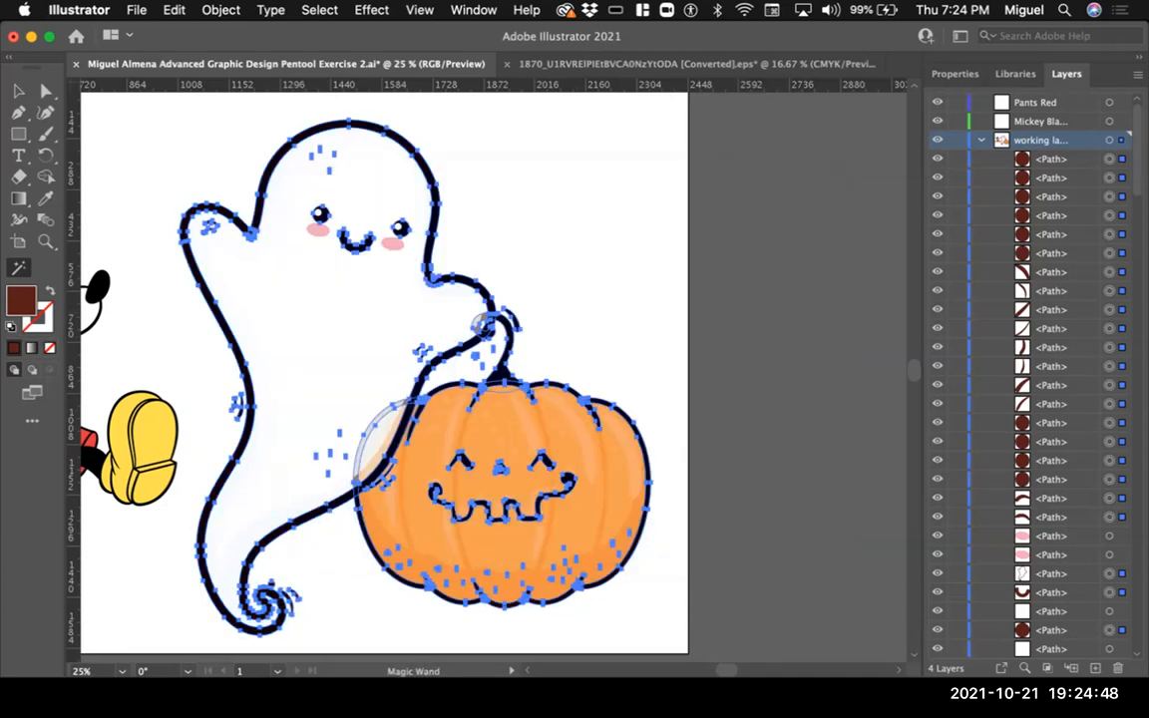
{"action": "key", "text": "super+shift+a"}
{"action": "key", "text": "v"}
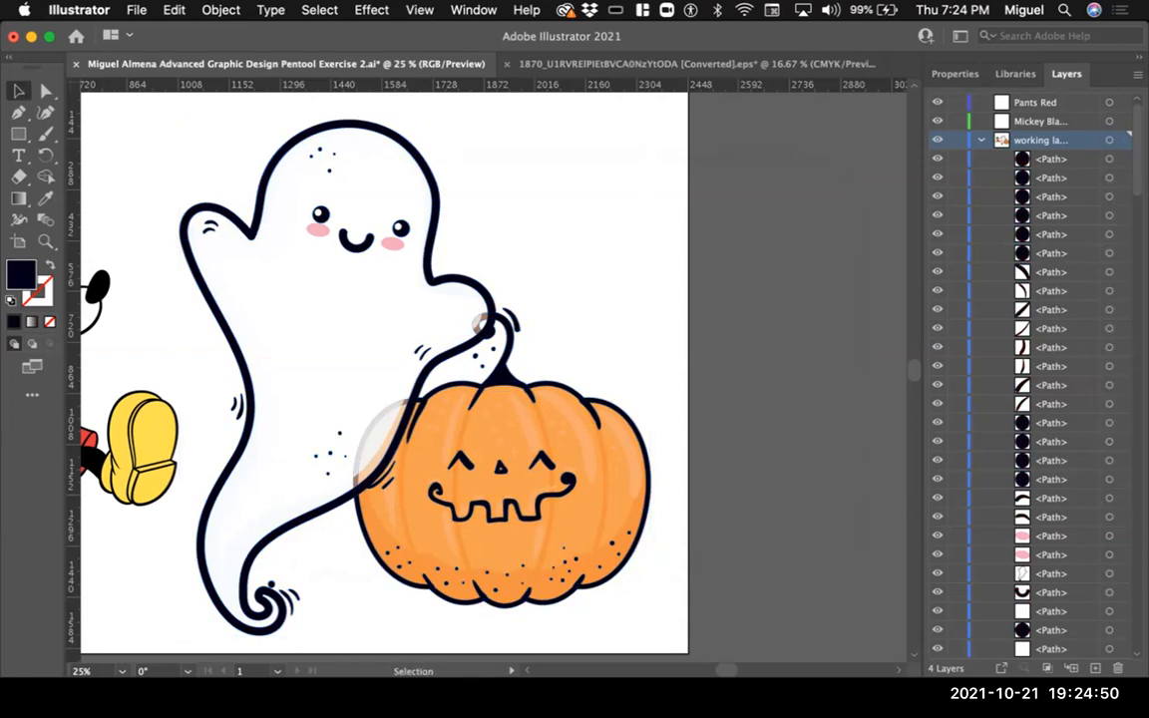
{"action": "key", "text": "super+minus"}
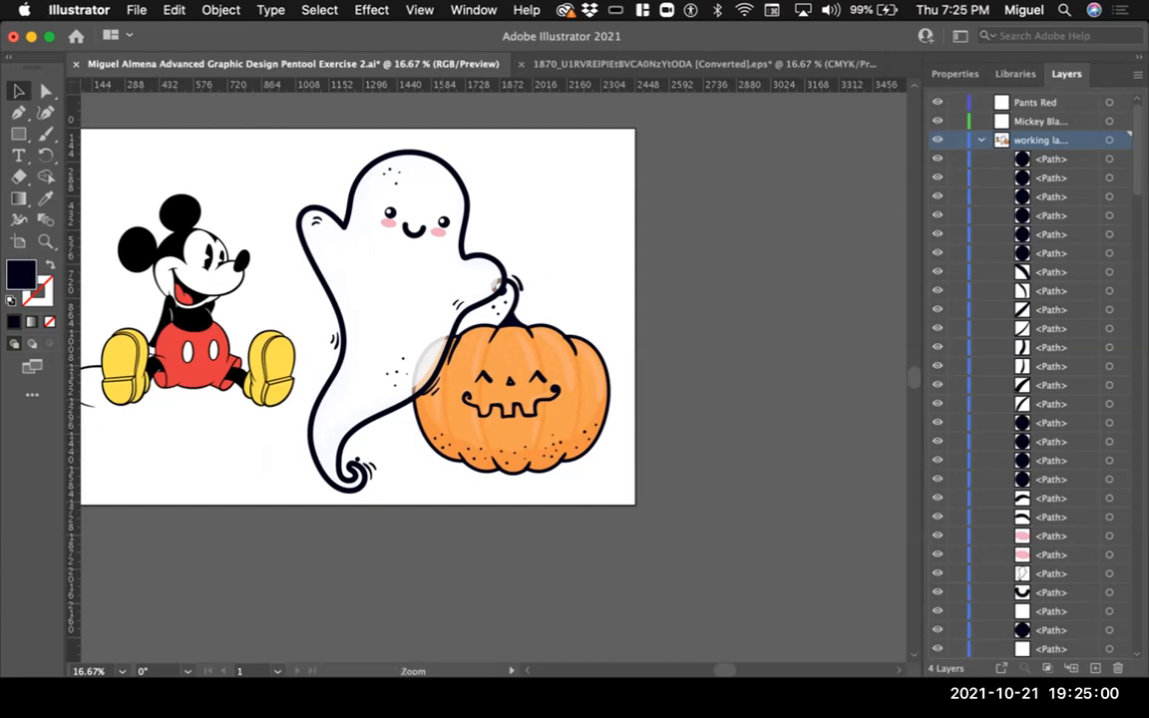
Step: Try shifting the pumpkin's orange body with Direct Selection and undo the shift
{"action": "key", "text": "super+equal"}
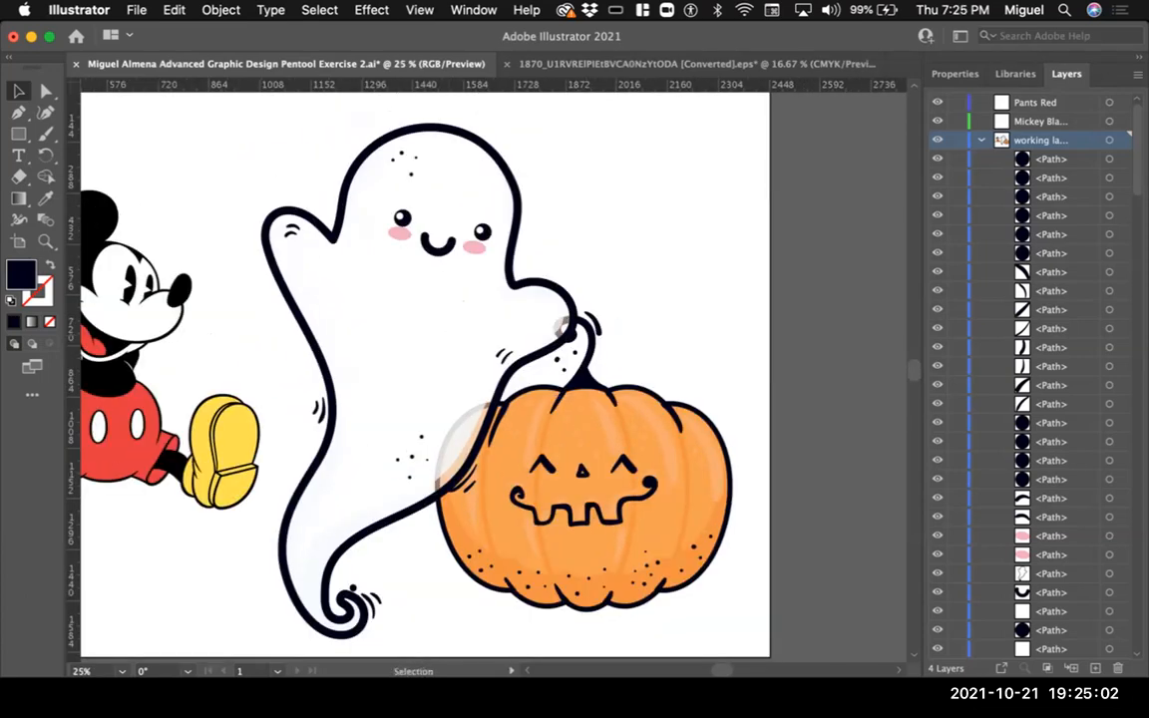
{"action": "key", "text": "a"}
{"action": "left_click", "coordinate": [584, 438]}
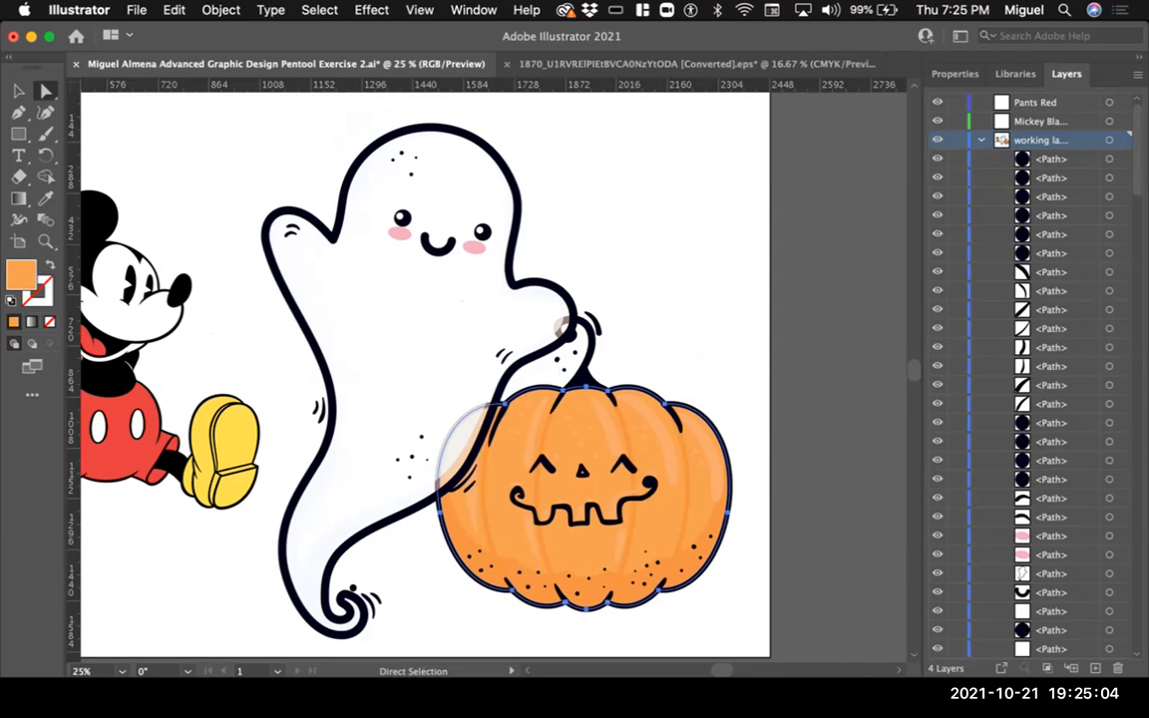
{"action": "left_click_drag", "start_coordinate": [584, 438], "coordinate": [634, 445]}
{"action": "key", "text": "super+z"}
{"action": "key", "text": "a"}
Step: Remove the darker orange shading along the pumpkin's lower edge and clear the selection
{"action": "left_click", "coordinate": [676, 546]}
{"action": "key", "text": "super+shift+a"}
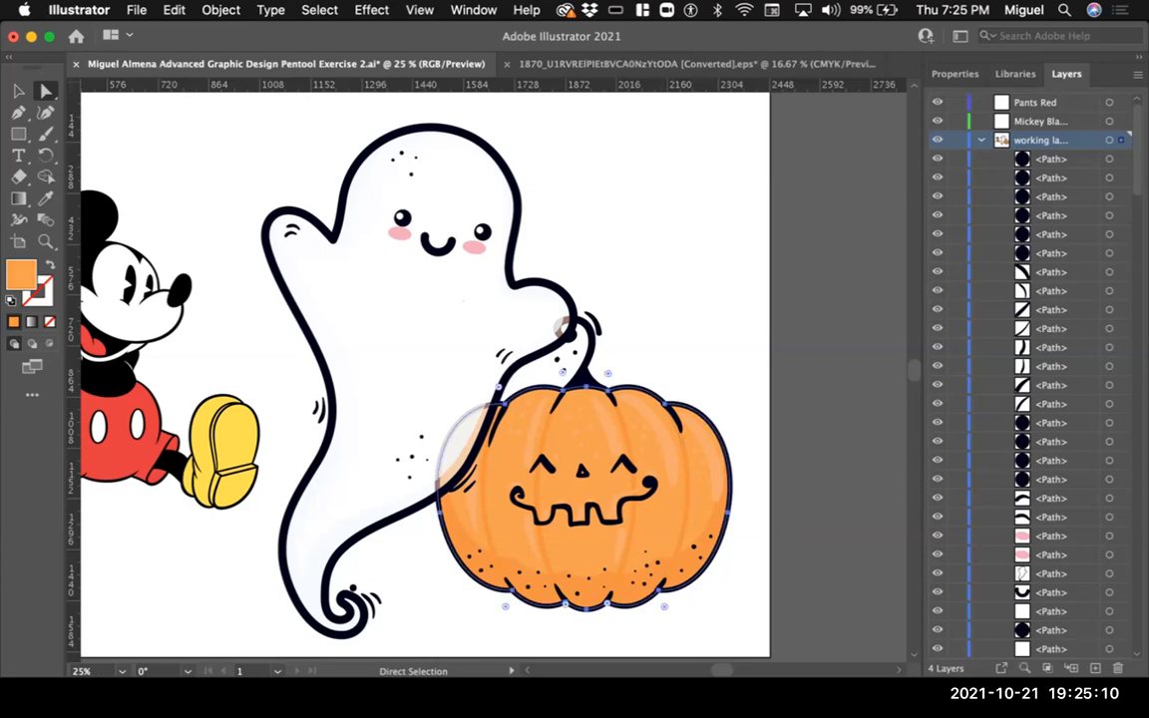
{"action": "left_click", "coordinate": [468, 438]}
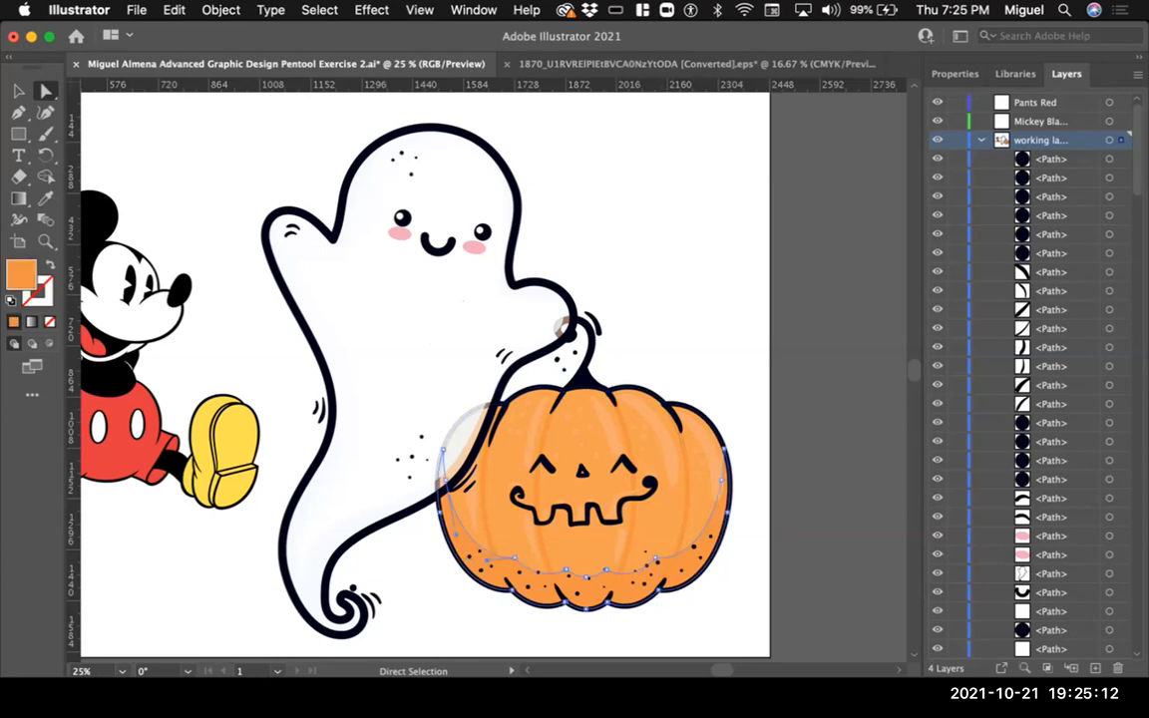
{"action": "key", "text": "super+shift+a"}
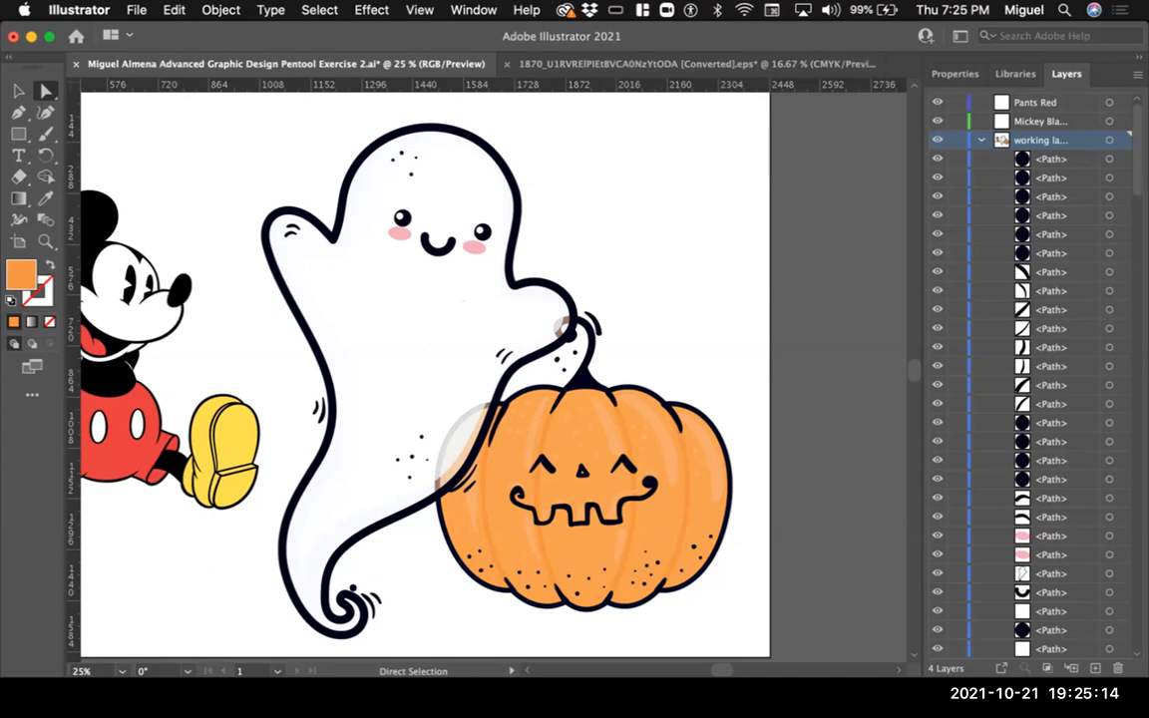
Step: Try deleting every shape that matches the pumpkin's light orange highlight color using the Magic Wand
{"action": "left_click", "coordinate": [618, 535]}
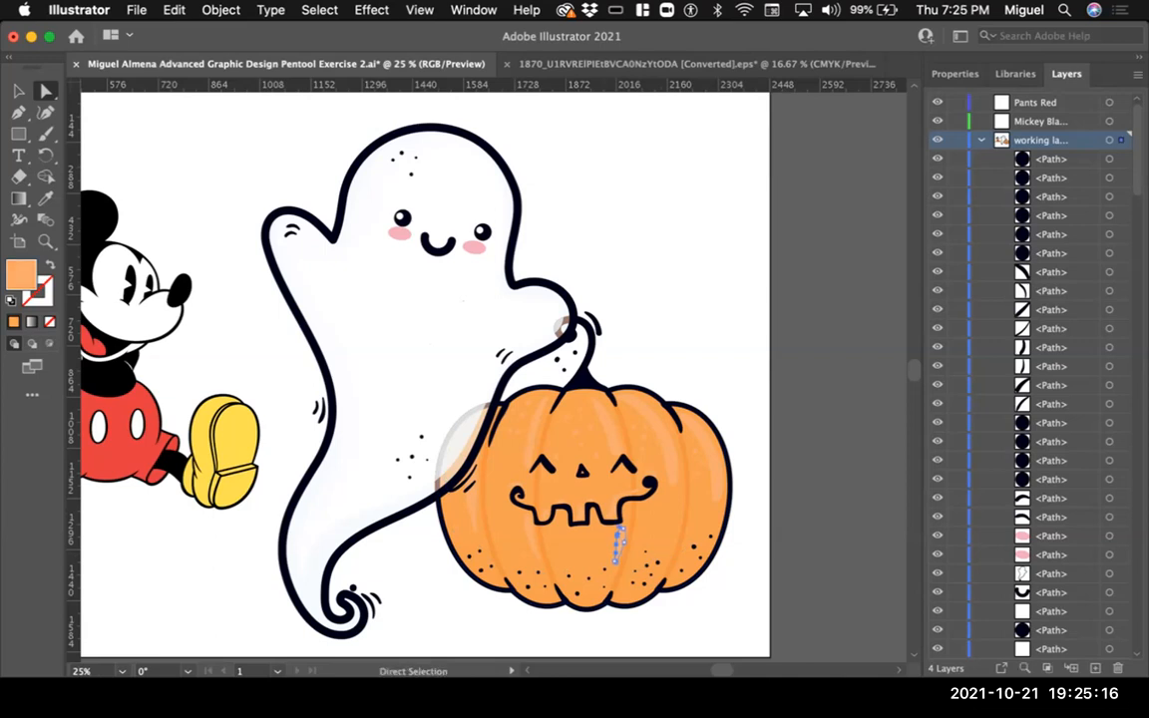
{"action": "key", "text": "y"}
{"action": "left_click", "coordinate": [618, 535]}
{"action": "key", "text": "Delete"}
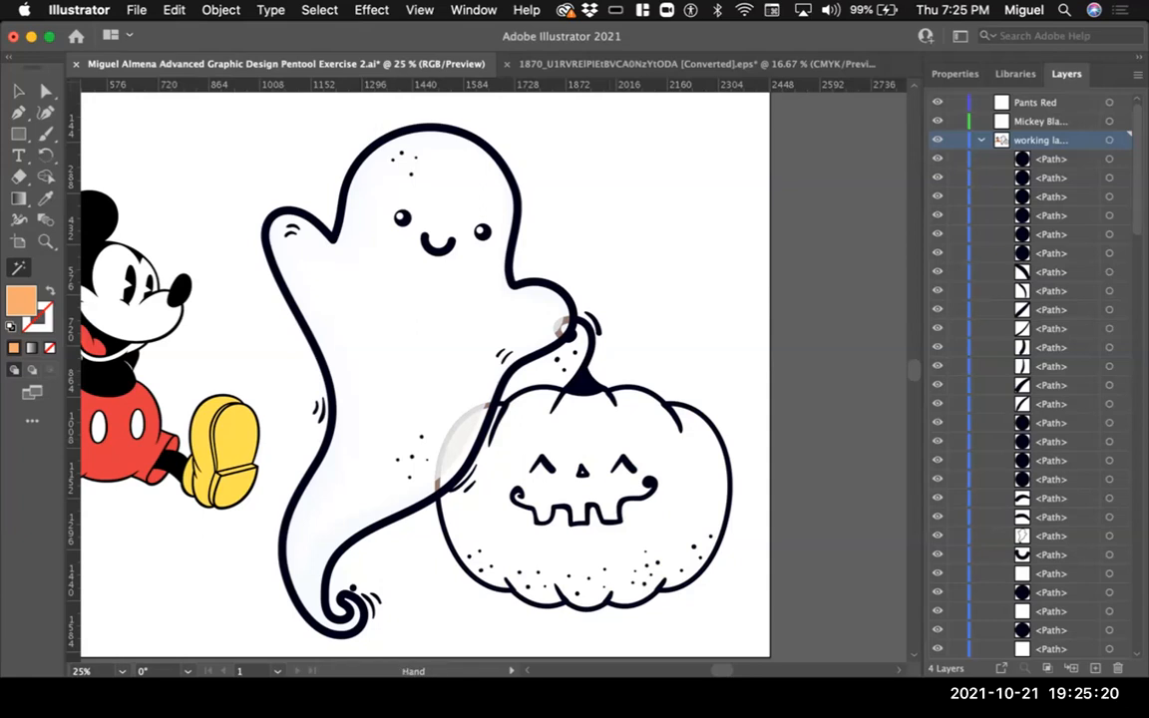
{"action": "key", "text": "super+minus"}
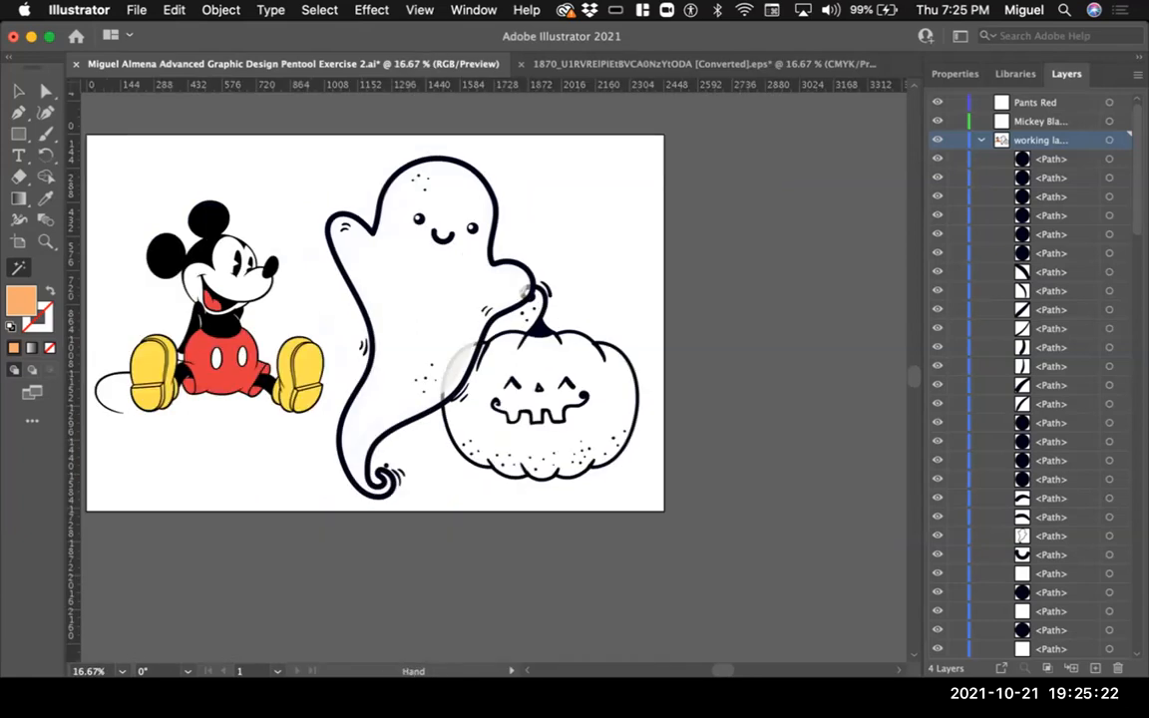
Step: Undo the deletion of the color-matched shapes and clear the selection
{"action": "key", "text": "a"}
{"action": "key", "text": "super+z"}
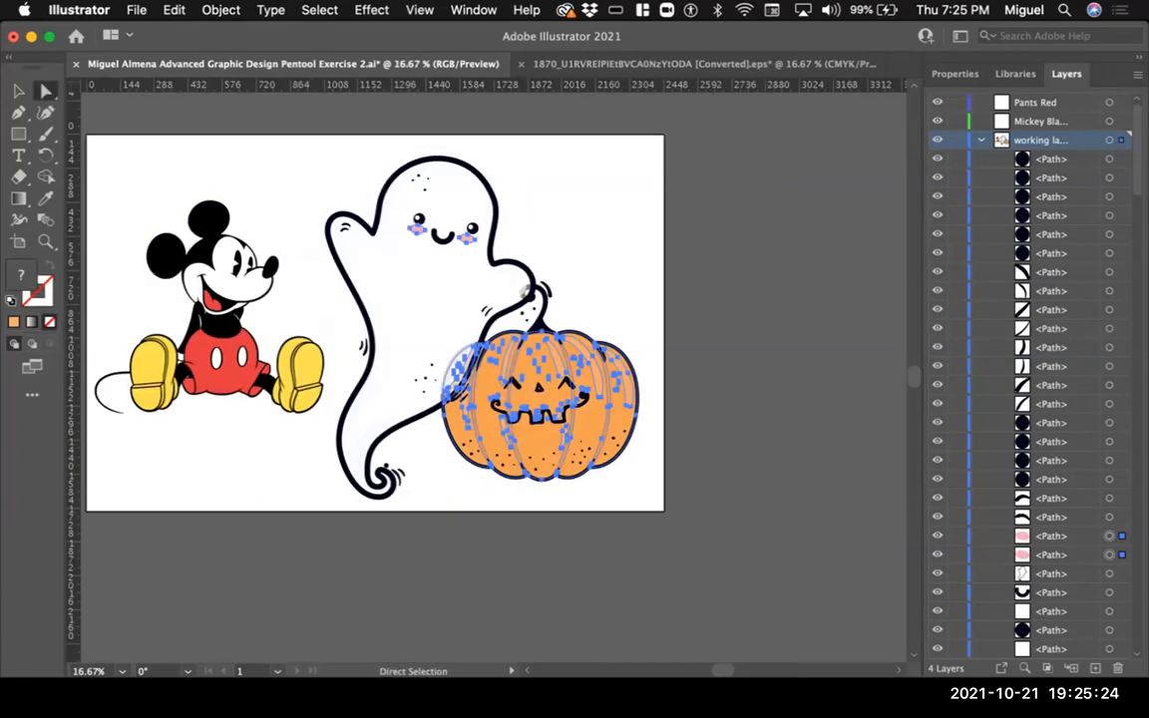
{"action": "key", "text": "super+shift+a"}
{"action": "key", "text": "super+plus"}
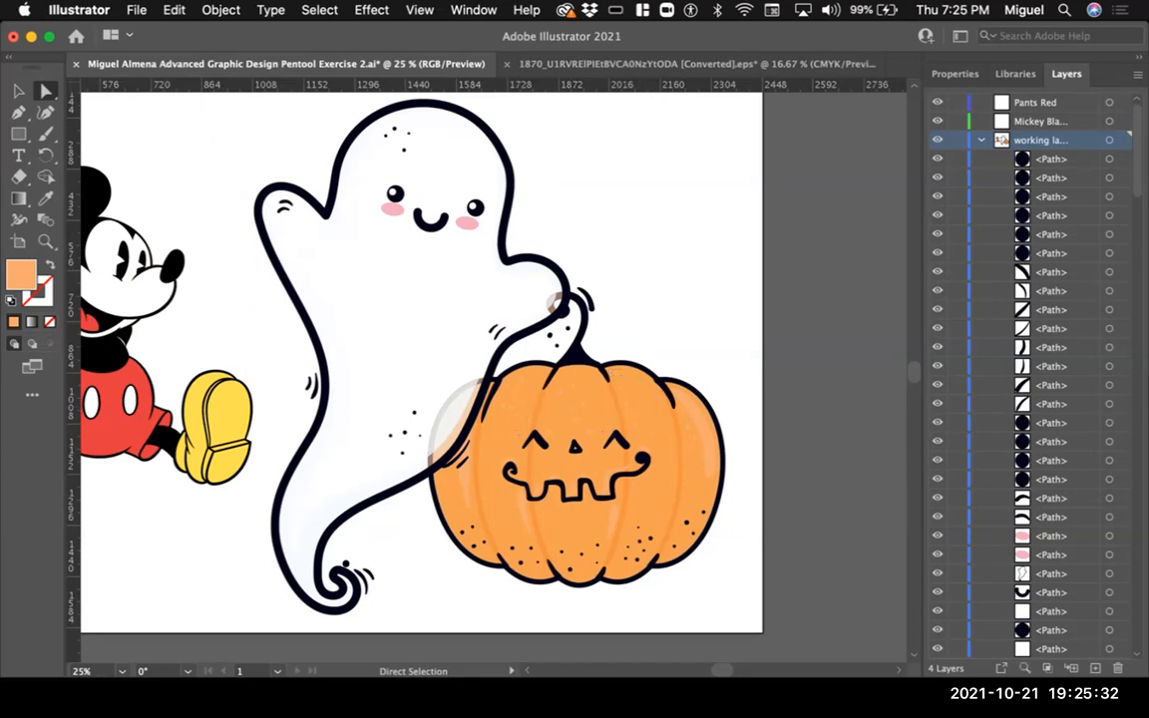
Step: Delete the light highlight streaks on the pumpkin's left and right segments one by one
{"action": "left_click", "coordinate": [521, 512]}
{"action": "key", "text": "Delete"}
{"action": "left_click", "coordinate": [469, 477]}
{"action": "key", "text": "Delete"}
{"action": "left_click", "coordinate": [451, 421]}
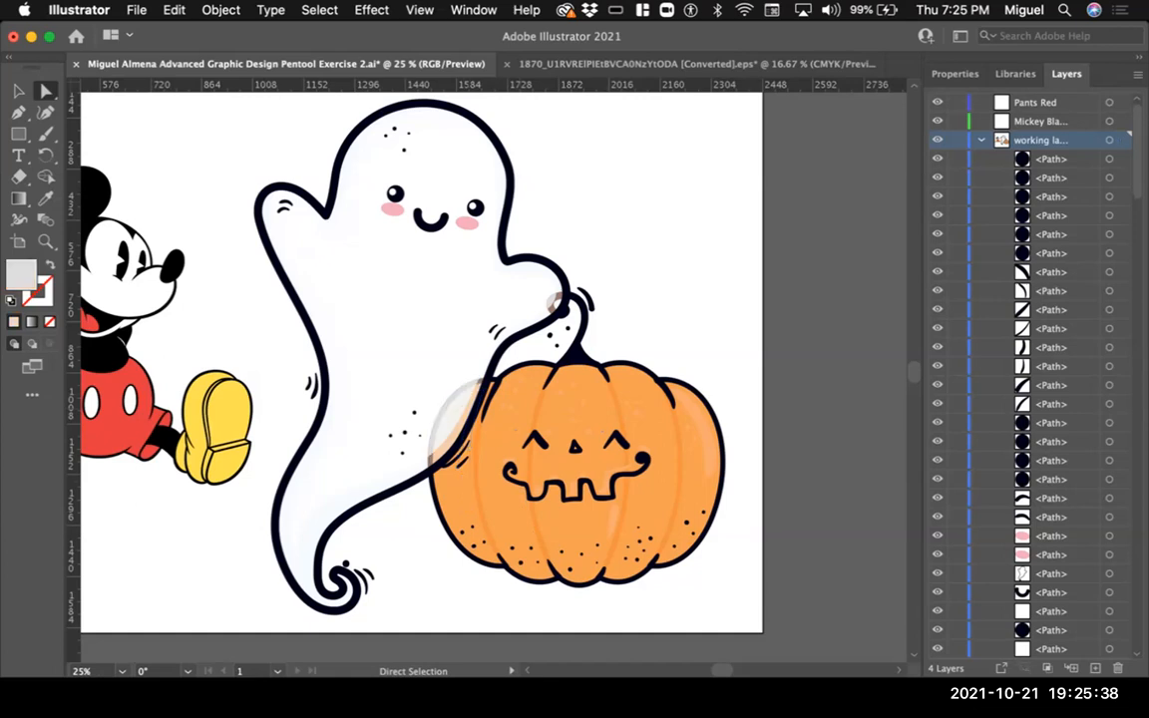
{"action": "left_click", "coordinate": [706, 439]}
{"action": "key", "text": "Delete"}
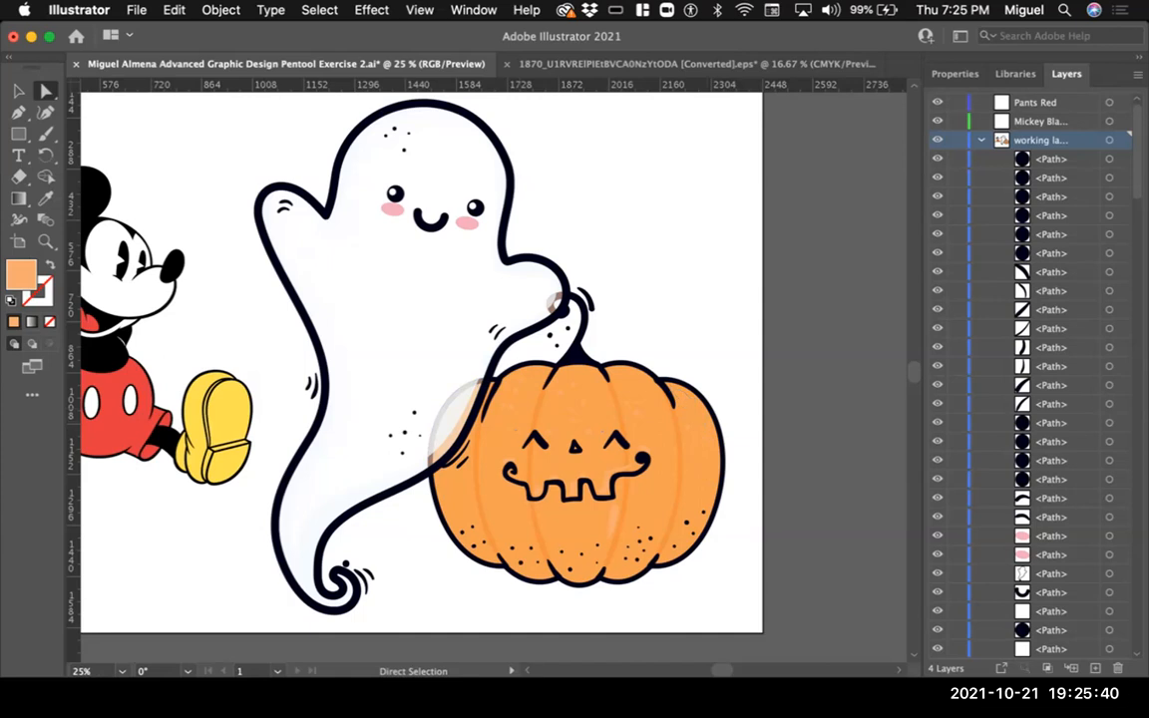
{"action": "key", "text": "super+minus"}
{"action": "key", "text": "v"}
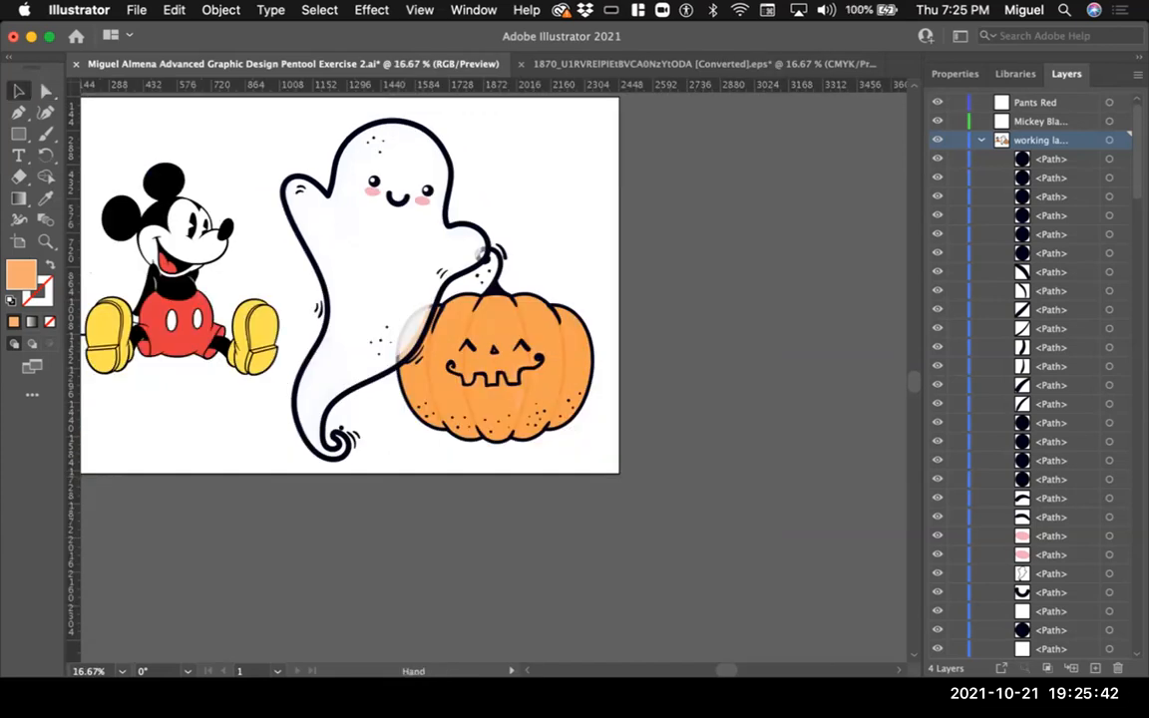
Step: Examine the ghost's outline path and its anchor points using Direct Selection, leaving the selection cleared
{"action": "left_click_drag", "start_coordinate": [449, 349], "coordinate": [506, 399]}
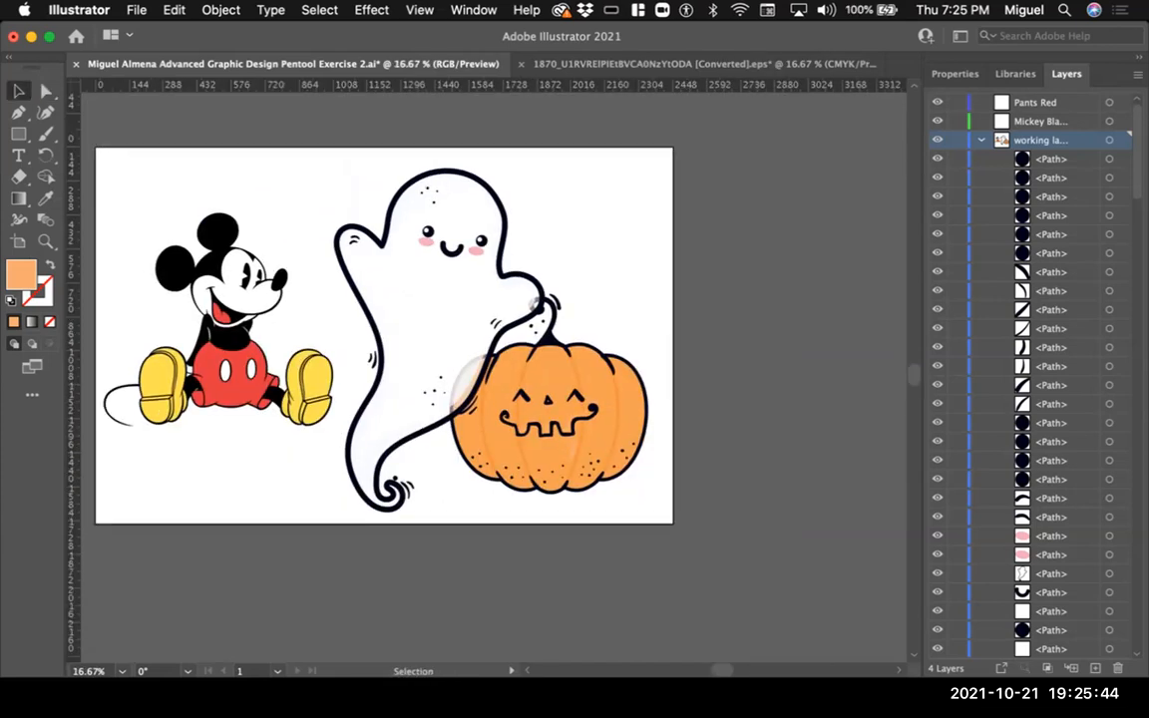
{"action": "left_click", "coordinate": [465, 406]}
{"action": "left_click", "coordinate": [562, 476]}
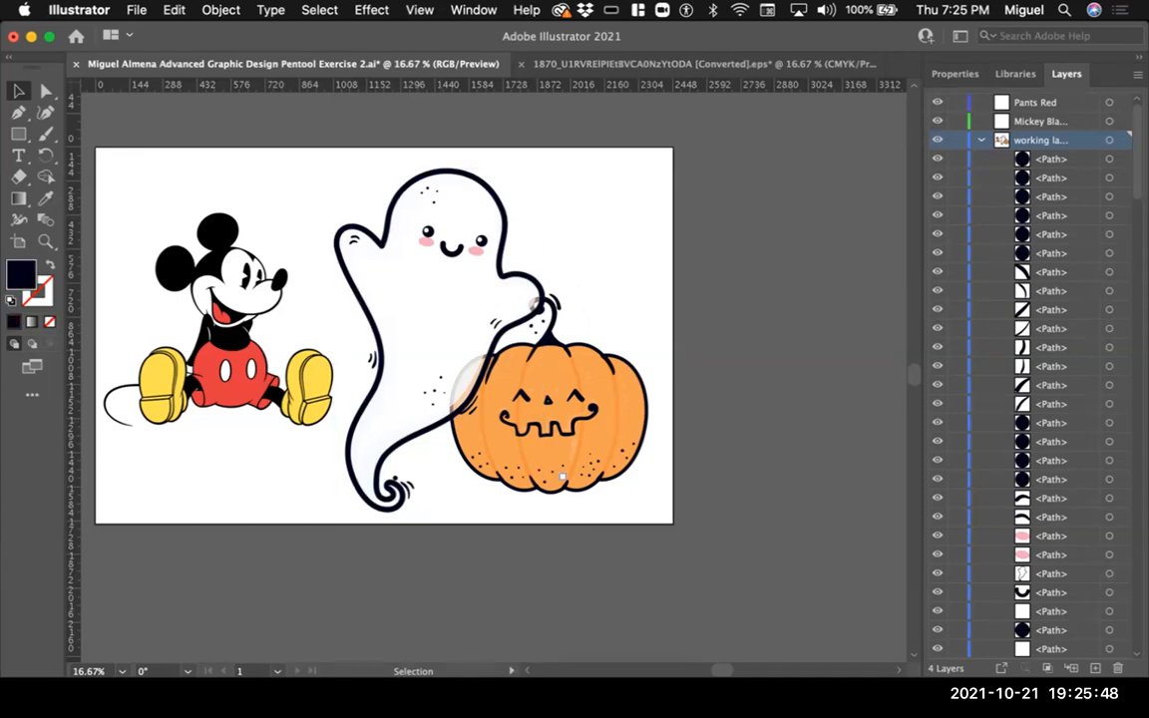
{"action": "key", "text": "a"}
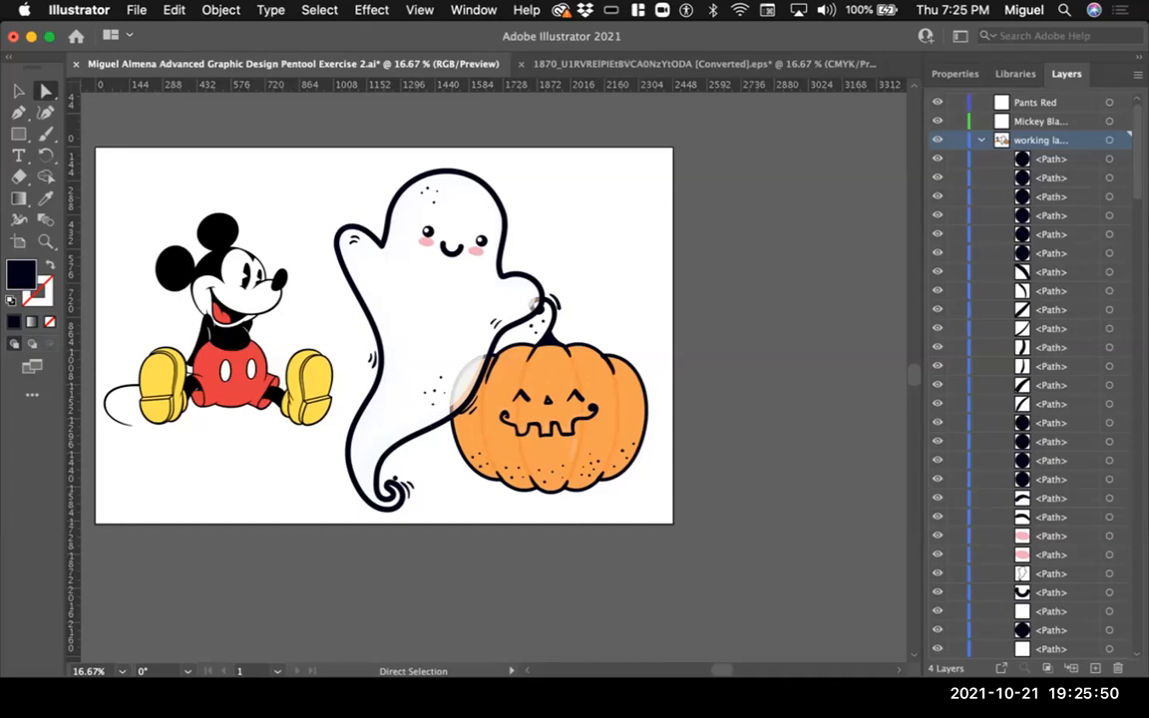
{"action": "left_click", "coordinate": [409, 185]}
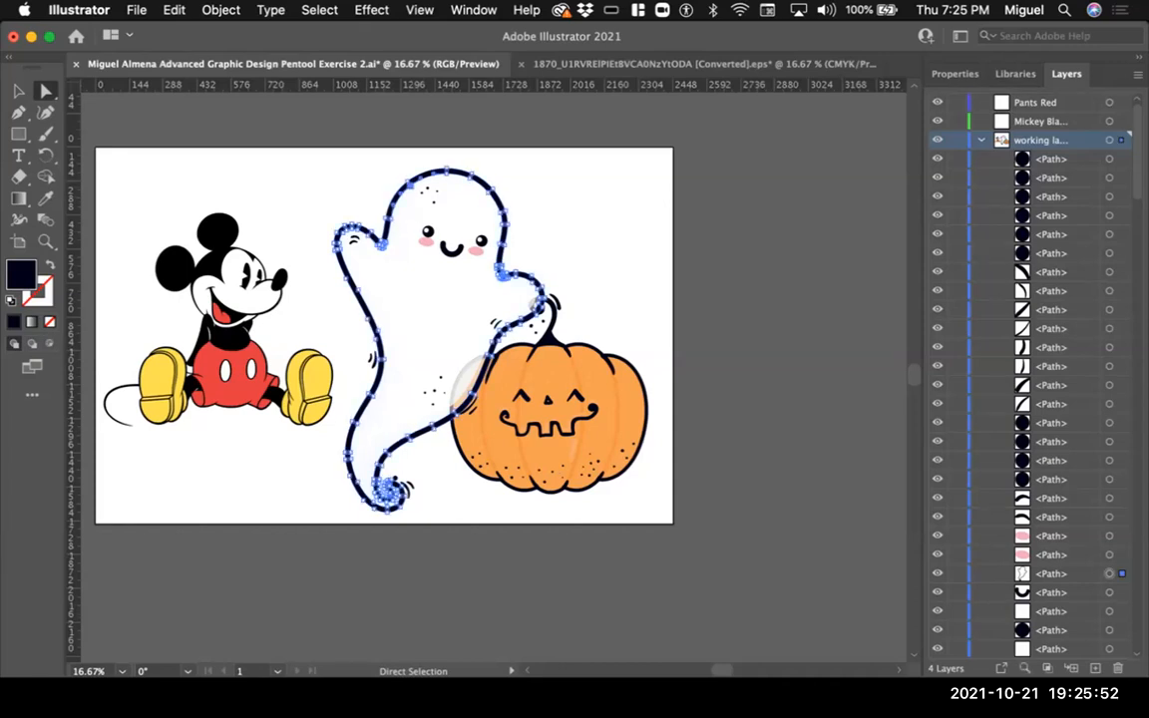
{"action": "key", "text": "super+shift+a"}
{"action": "key", "text": "super+space"}
{"action": "left_click_drag", "start_coordinate": [406, 179], "coordinate": [458, 179]}
{"action": "left_click", "coordinate": [445, 203]}
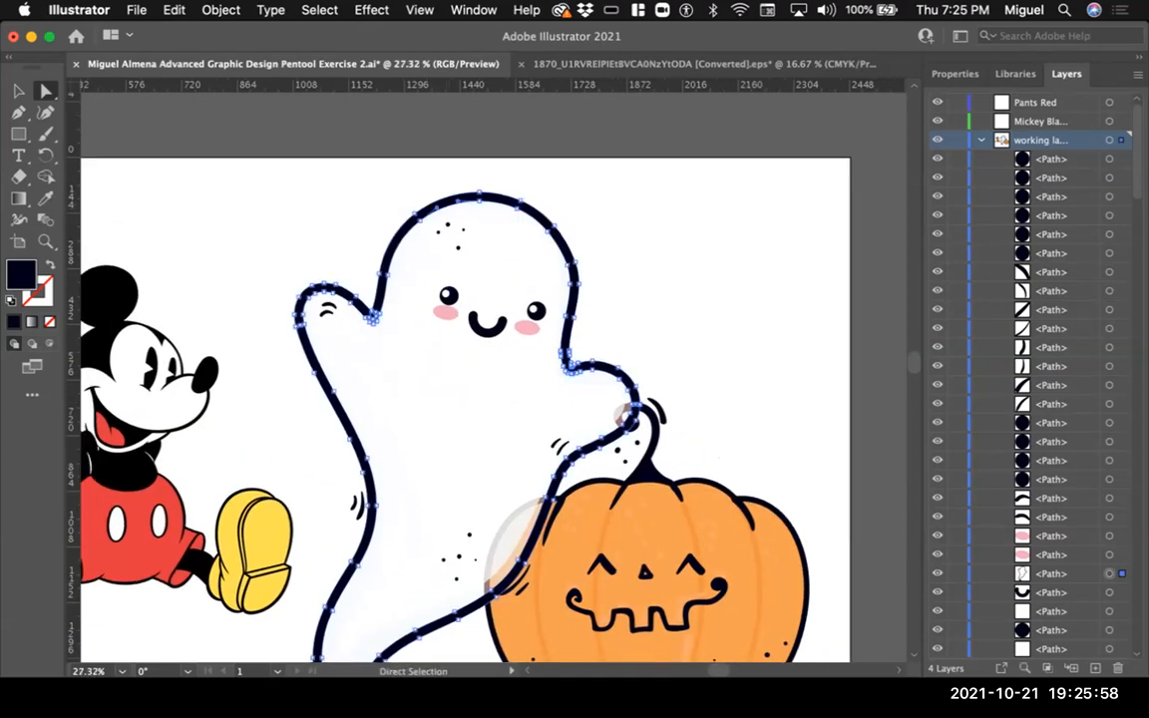
{"action": "key", "text": "super+shift+a"}
Step: Try isolating the pale shading along the inside edge of the ghost's head, then clear the selection
{"action": "key", "text": "super+space"}
{"action": "left_click", "coordinate": [434, 285]}
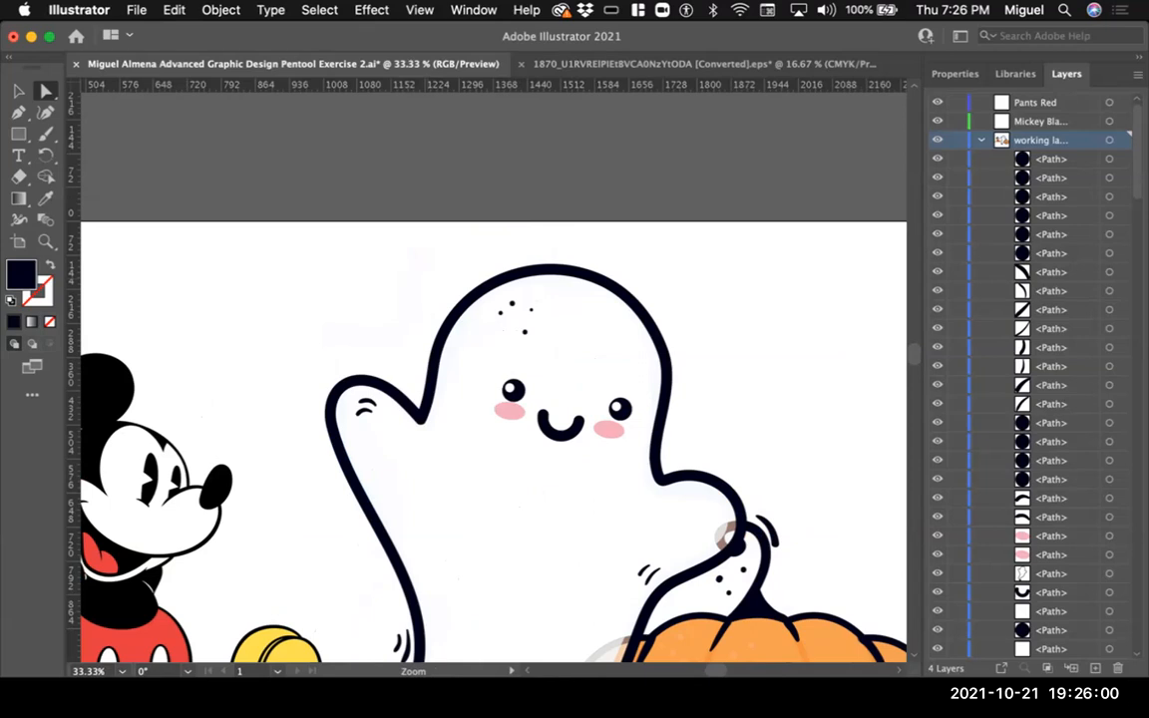
{"action": "left_click", "coordinate": [434, 285]}
{"action": "left_click", "coordinate": [434, 286]}
{"action": "key", "text": "space"}
{"action": "left_click_drag", "start_coordinate": [618, 498], "coordinate": [431, 244]}
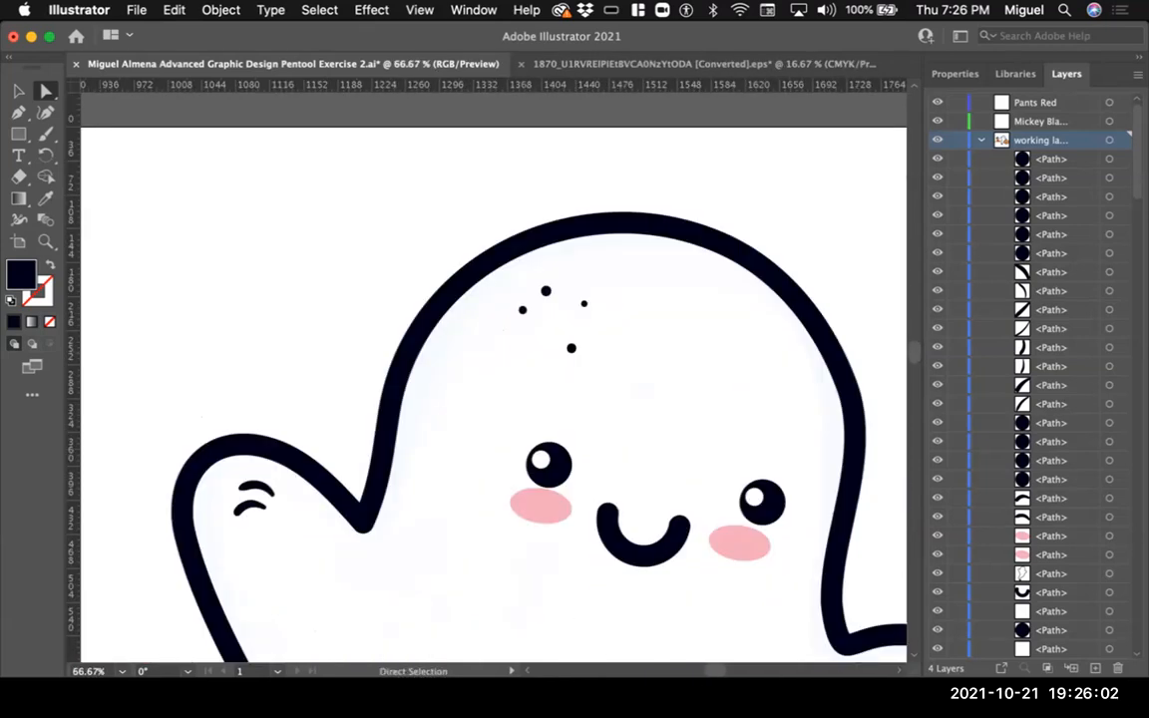
{"action": "left_click", "coordinate": [468, 358]}
{"action": "key", "text": "super+shift+a"}
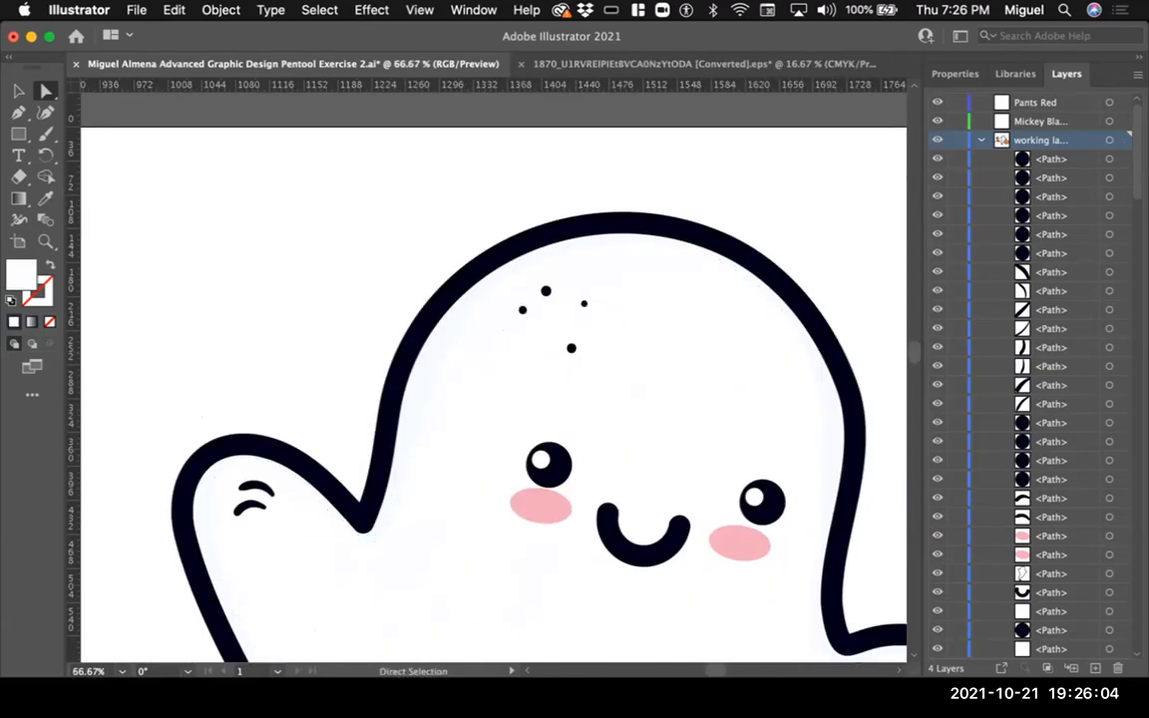
Step: Undo the trial edits to the ghost's head outline and the pale shading inside it
{"action": "key", "text": "super+z"}
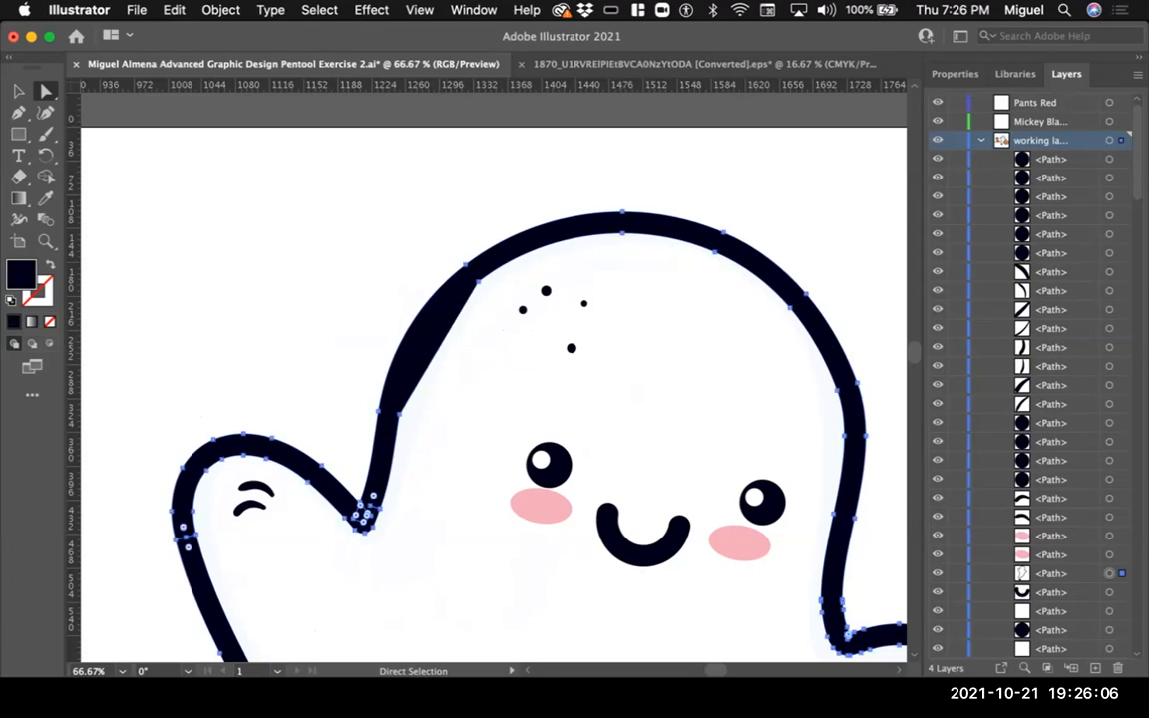
{"action": "key", "text": "super+z"}
{"action": "key", "text": "super+z"}
{"action": "key", "text": "super+z"}
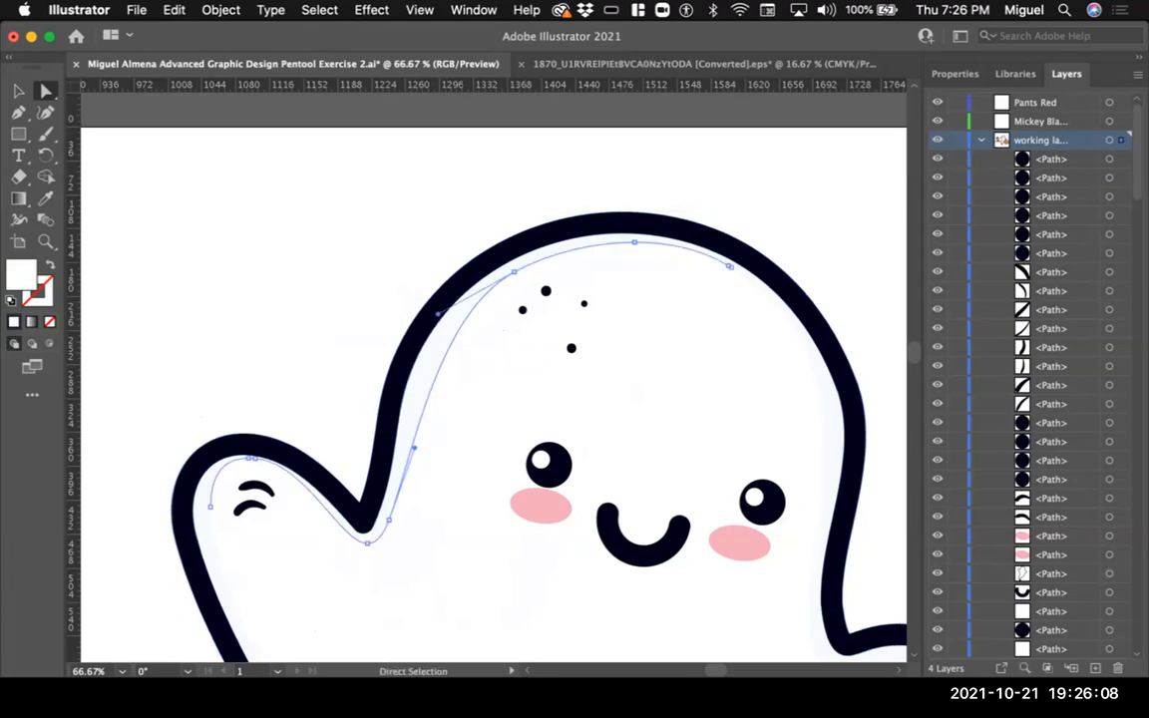
{"action": "key", "text": "super+shift+a"}
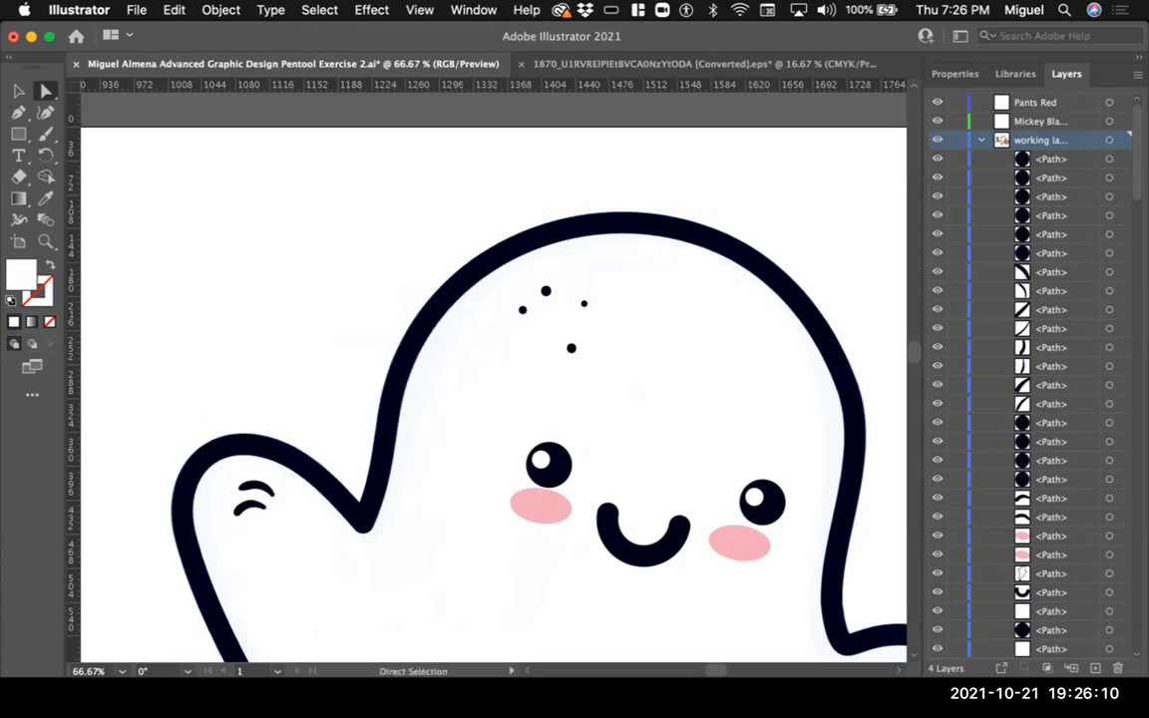
{"action": "key", "text": "super+z"}
{"action": "key", "text": "super+z"}
{"action": "key", "text": "super+z"}
Step: Delete the pale speckled overlay where the pumpkin shows through the ghost's body and clear the selection
{"action": "key", "text": "super+minus"}
{"action": "scroll", "coordinate": [493, 377], "scroll_direction": "down", "scroll_amount": 5}
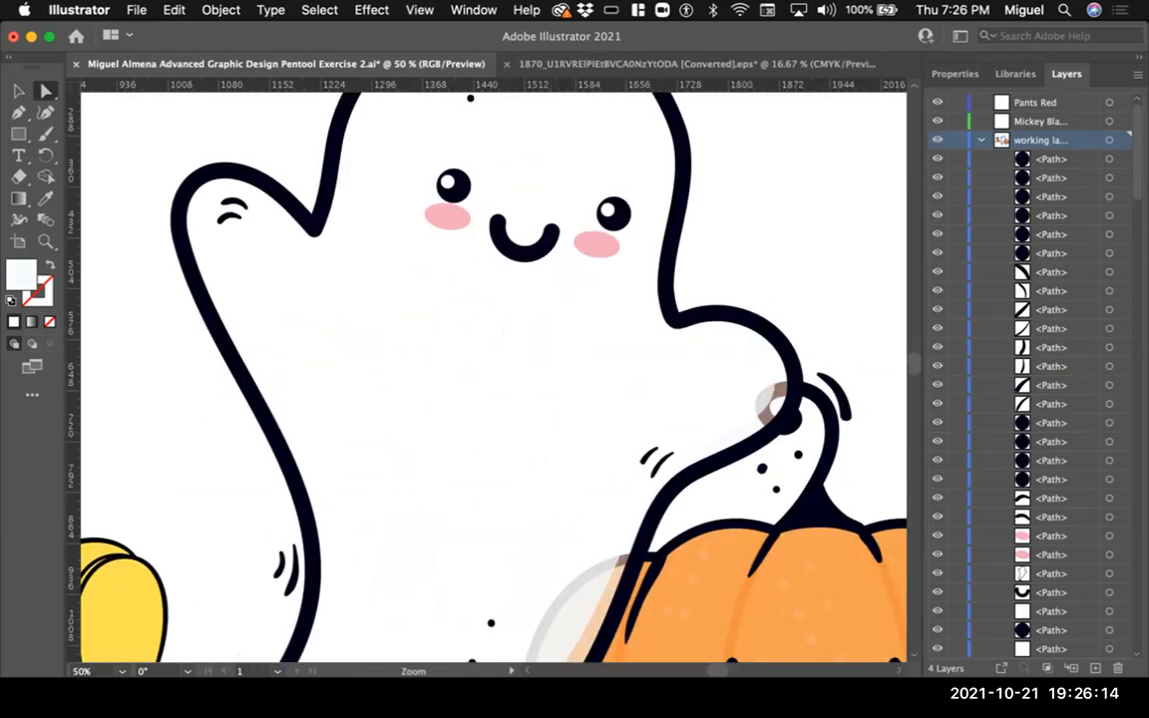
{"action": "key", "text": "super+minus"}
{"action": "key", "text": "super+minus"}
{"action": "left_click", "coordinate": [530, 330]}
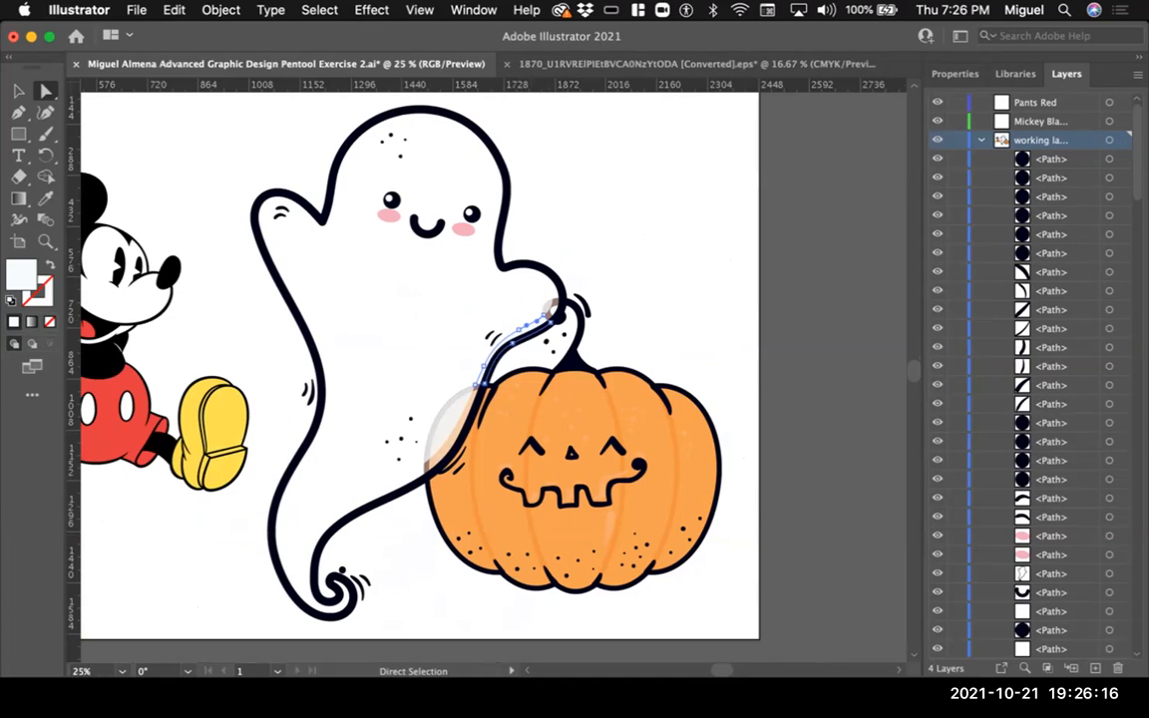
{"action": "left_click", "coordinate": [447, 437]}
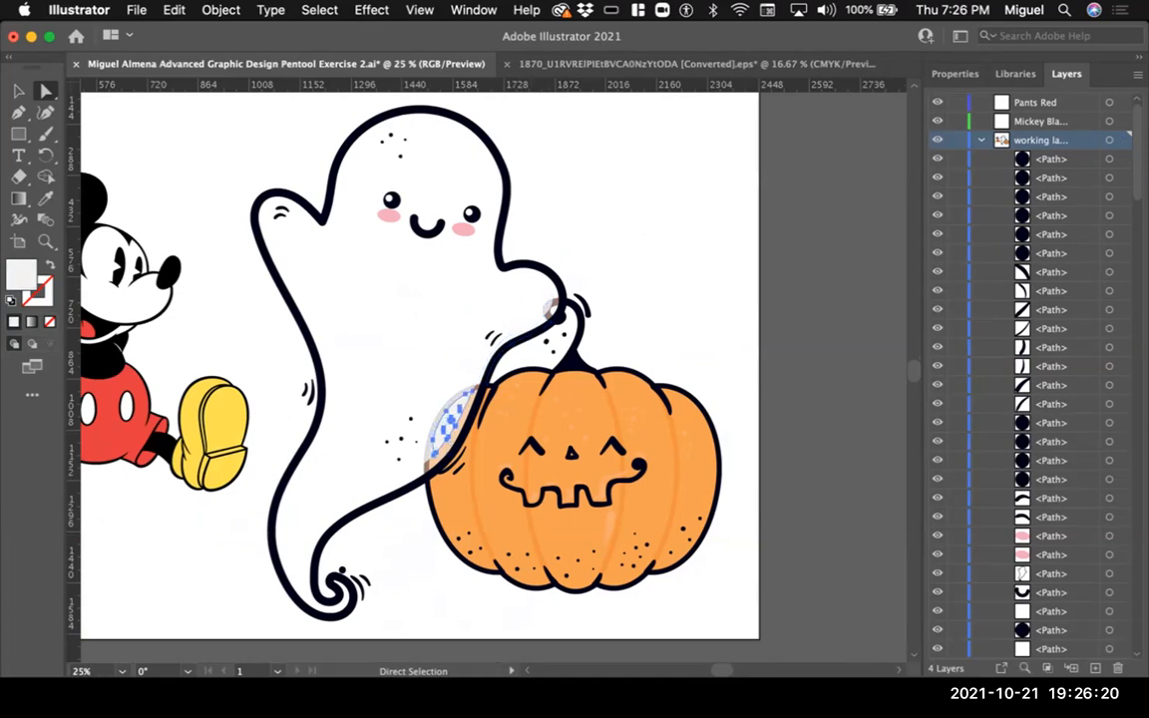
{"action": "key", "text": "Delete"}
{"action": "left_click", "coordinate": [428, 456]}
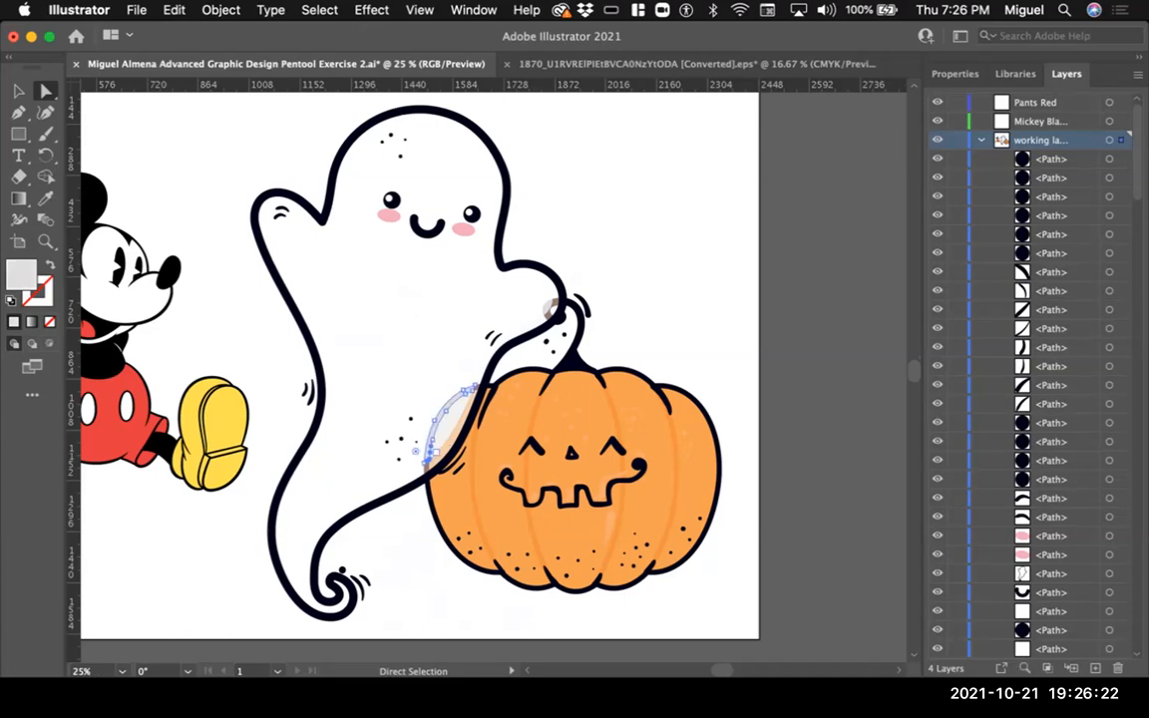
{"action": "left_click", "coordinate": [449, 427]}
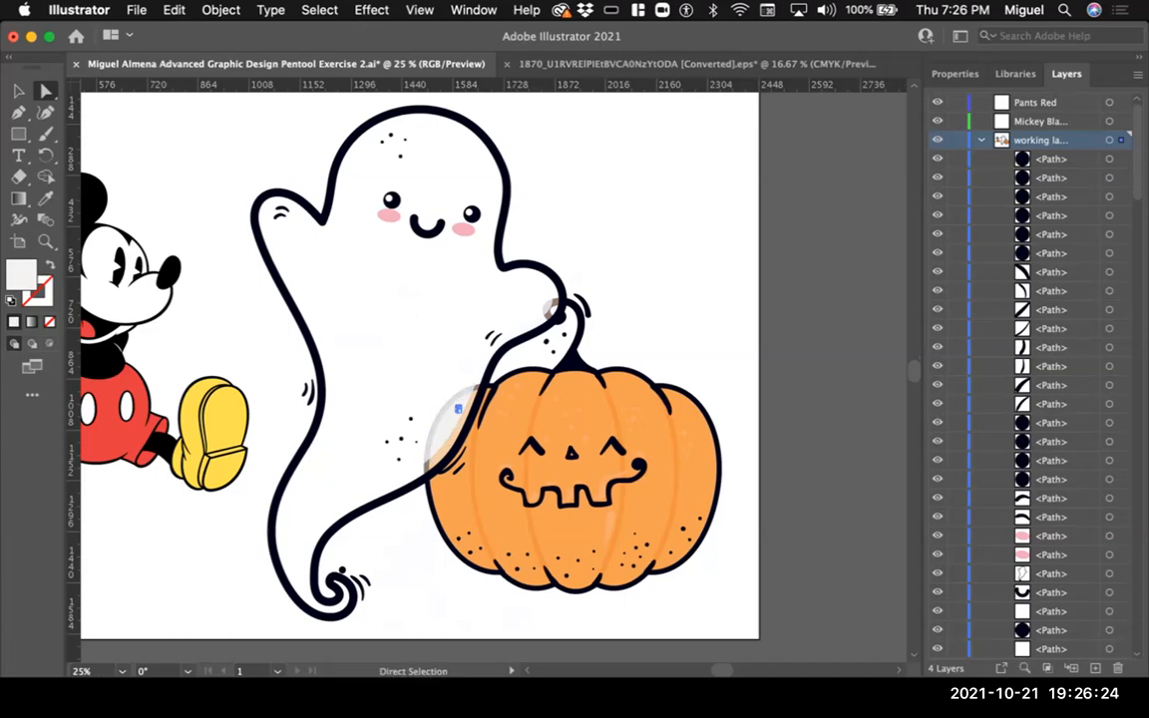
{"action": "left_click_drag", "start_coordinate": [456, 409], "coordinate": [476, 471]}
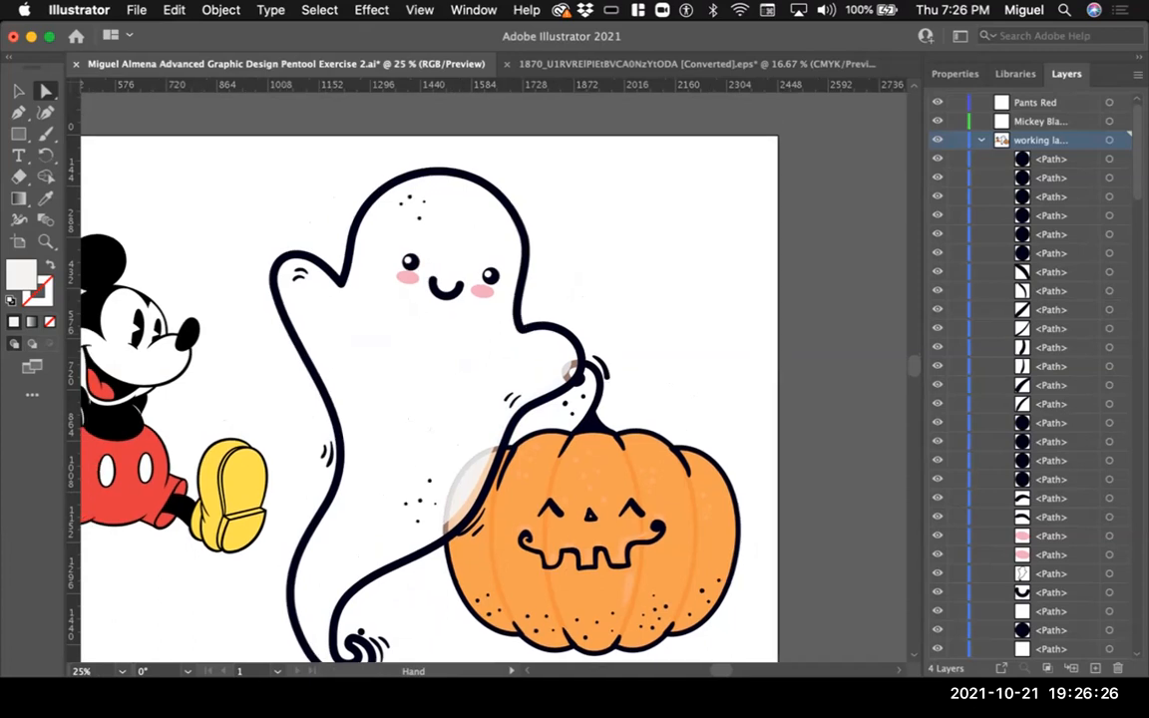
{"action": "left_click", "coordinate": [489, 478]}
{"action": "key", "text": "shift+super+a"}
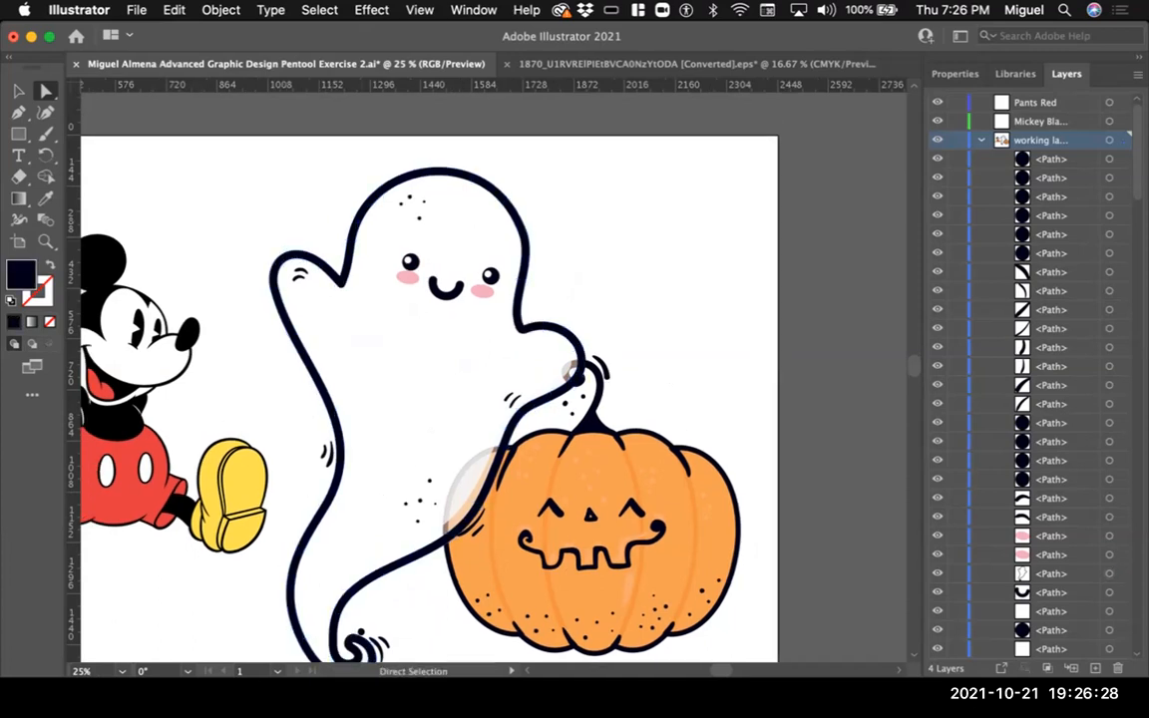
Step: Try thinning the ghost's outline path by giving it an 8 pt white stroke
{"action": "left_click", "coordinate": [474, 492]}
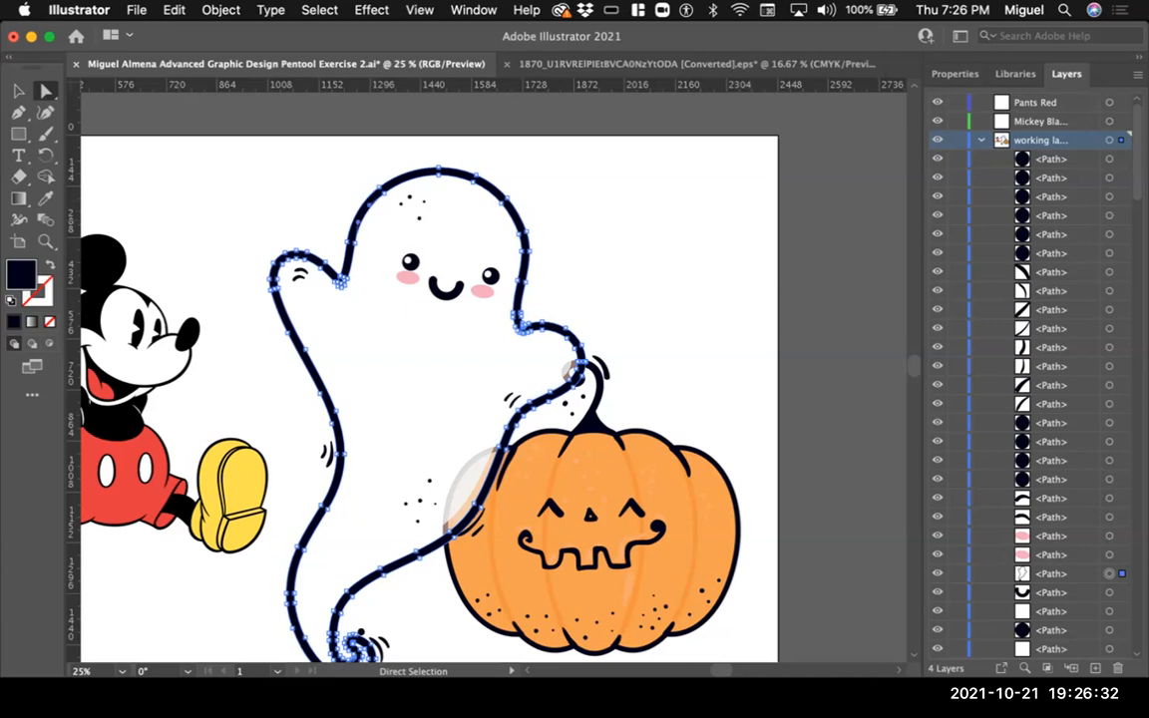
{"action": "key", "text": "F6"}
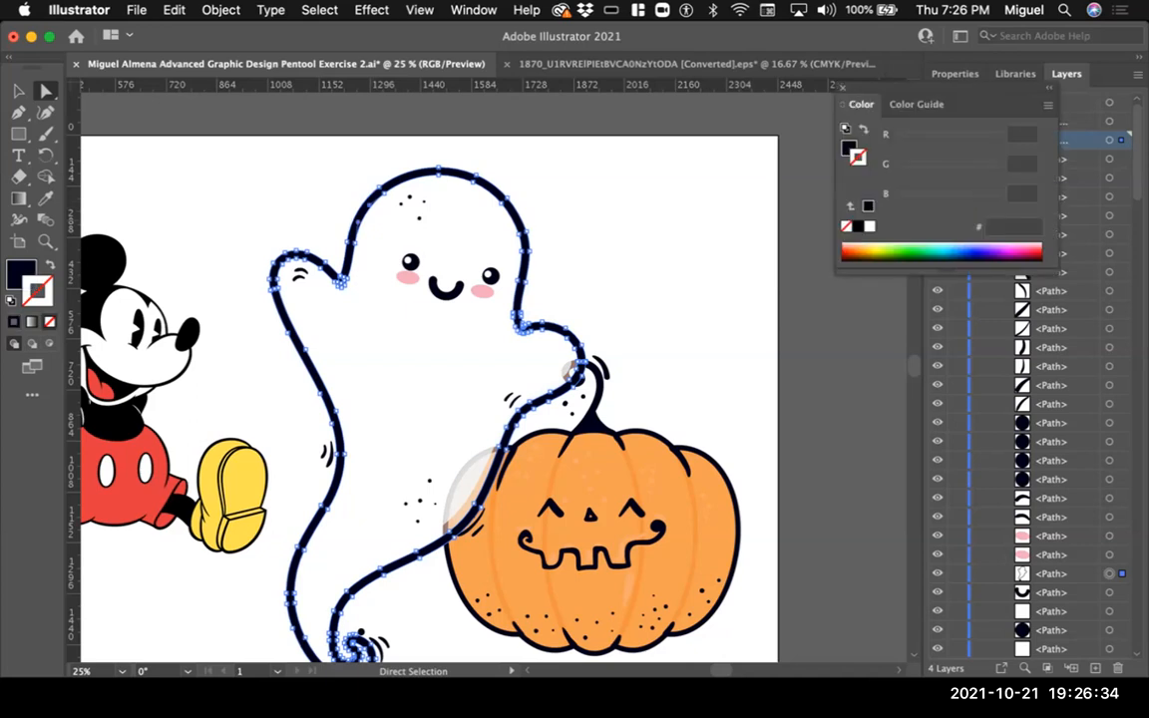
{"action": "key", "text": "comma"}
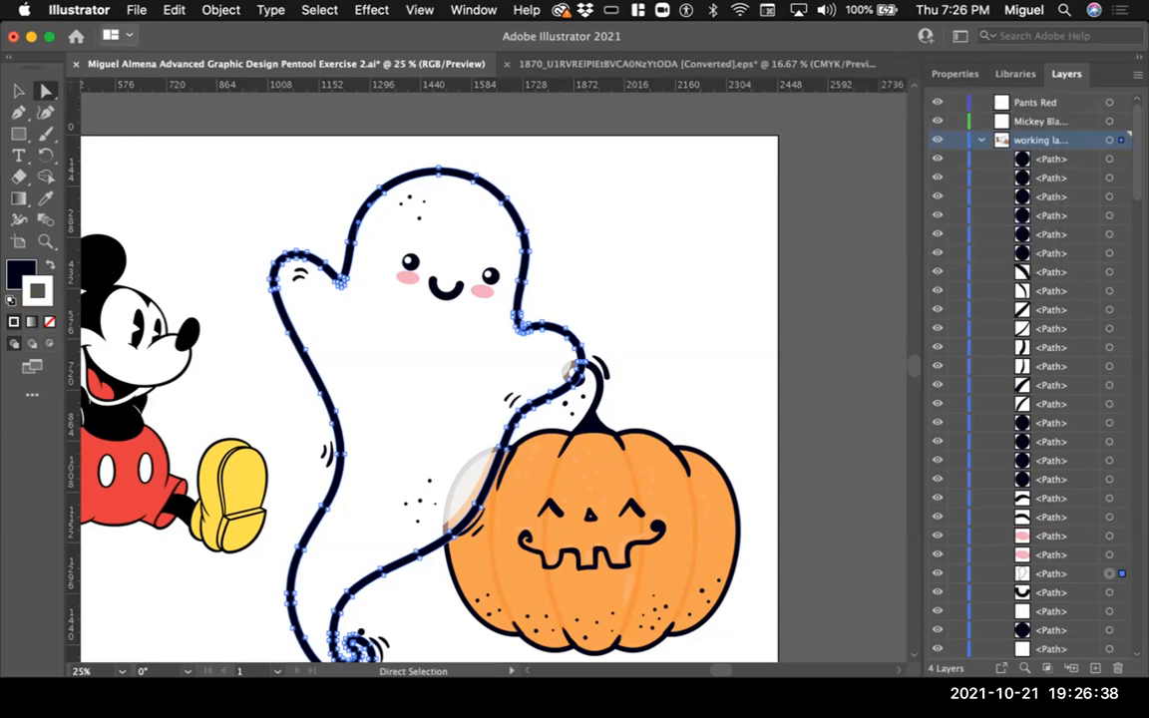
{"action": "left_click", "coordinate": [174, 10]}
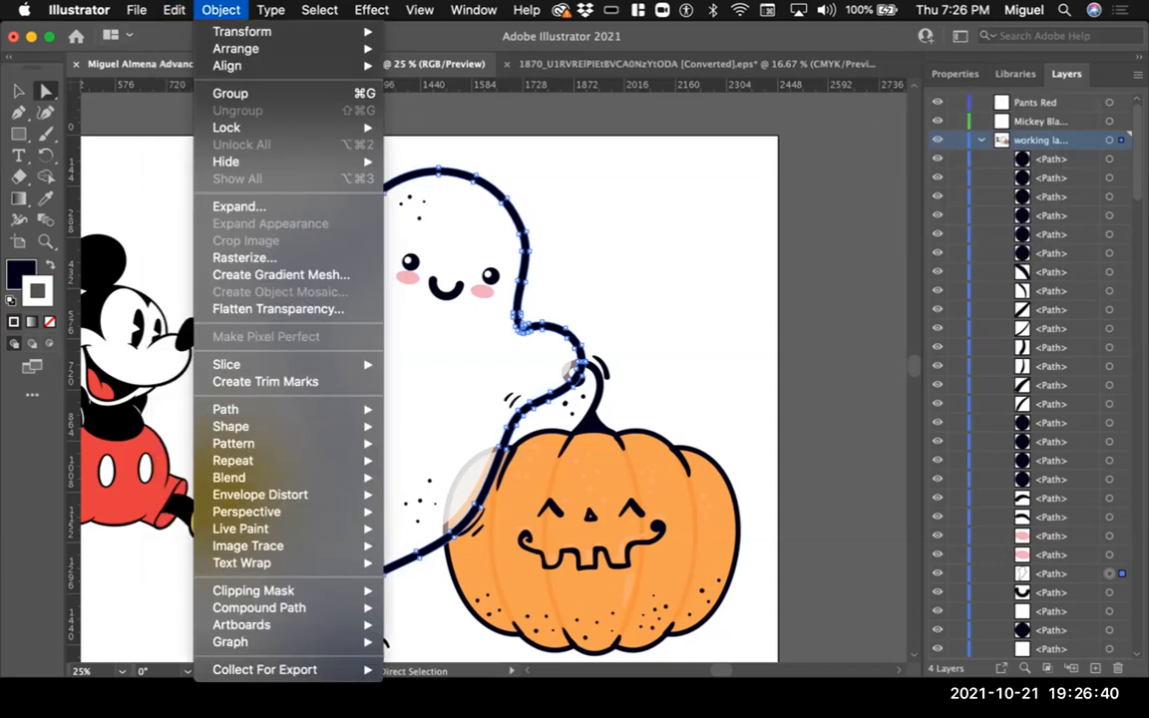
{"action": "left_click", "coordinate": [953, 74]}
{"action": "left_click", "coordinate": [1014, 291]}
{"action": "left_click", "coordinate": [1014, 291]}
{"action": "left_click", "coordinate": [1014, 291]}
{"action": "left_click", "coordinate": [1014, 291]}
{"action": "left_click", "coordinate": [1014, 291]}
{"action": "left_click", "coordinate": [1014, 291]}
{"action": "left_click", "coordinate": [1014, 291]}
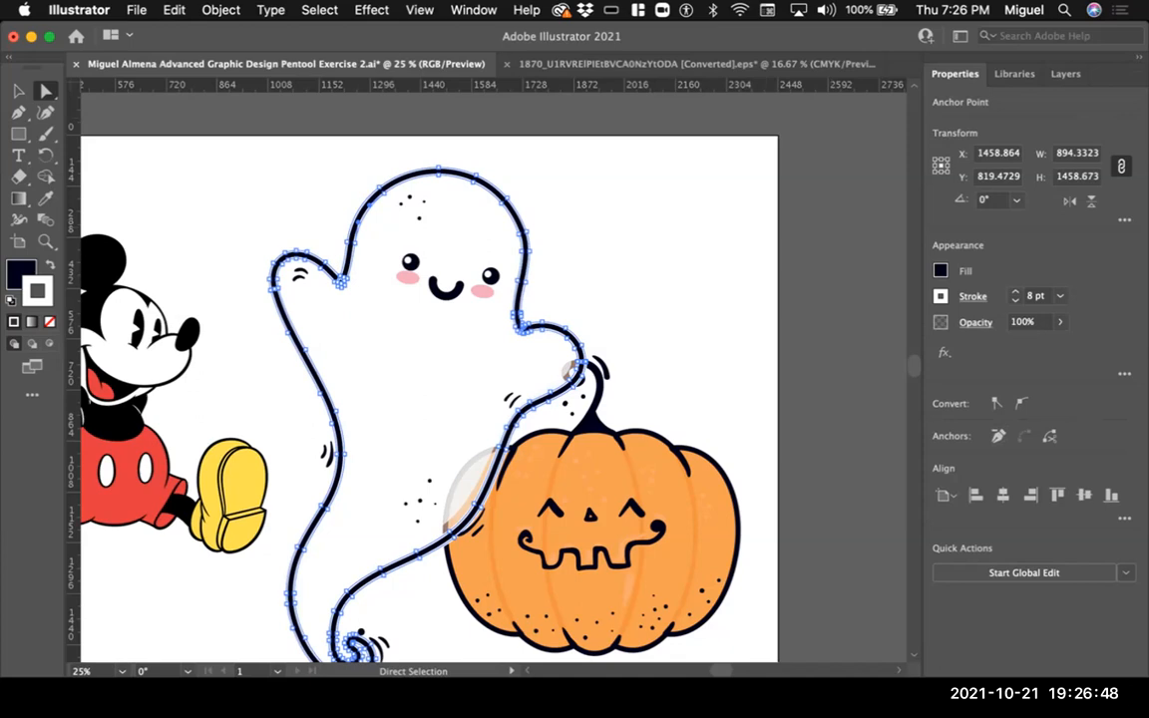
Step: Align the white stroke to the inside of the ghost's outline path and clear the selection
{"action": "left_click", "coordinate": [972, 296]}
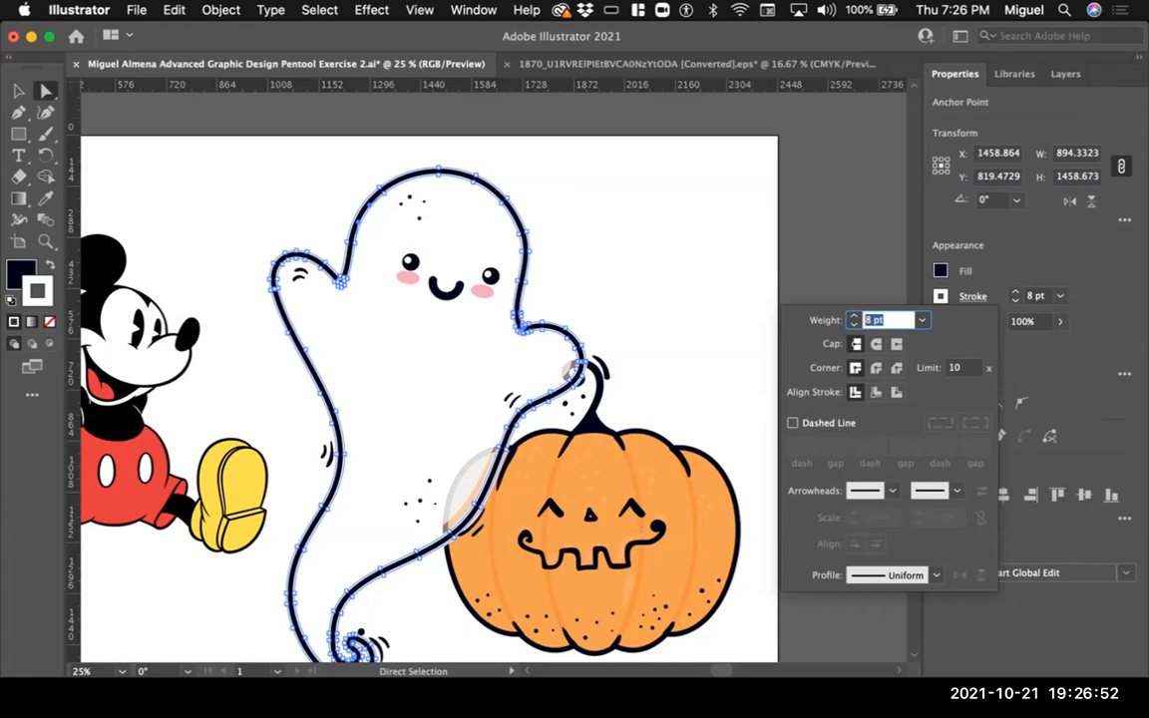
{"action": "left_click", "coordinate": [875, 391]}
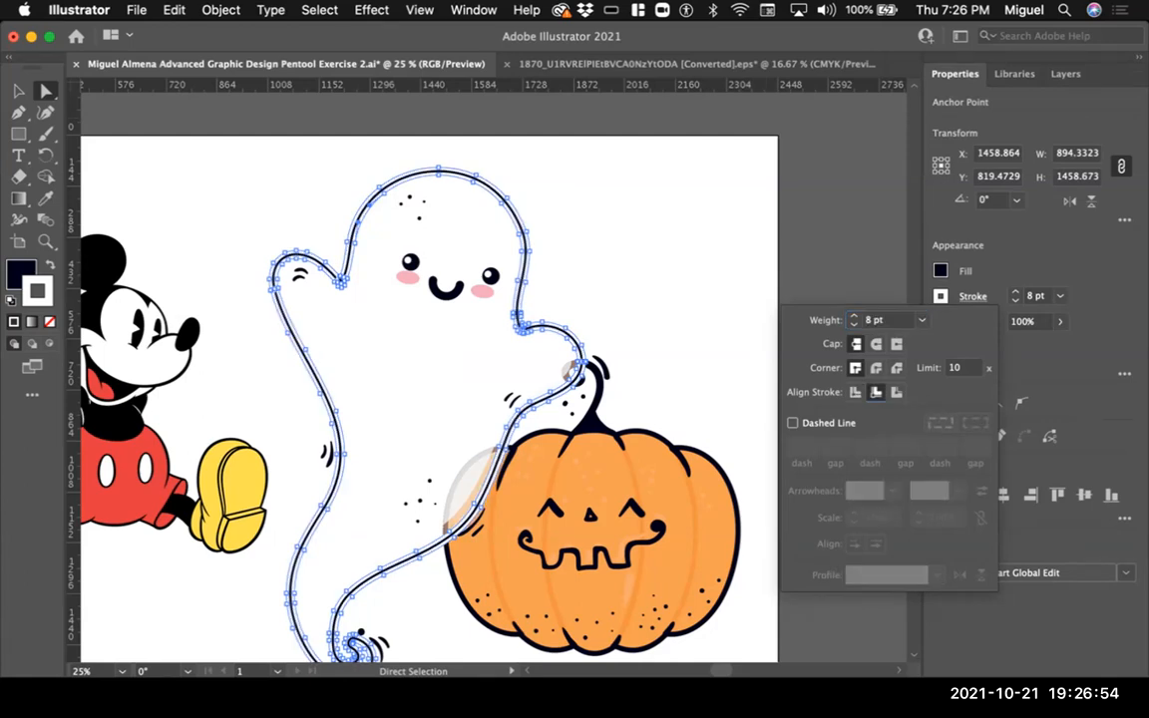
{"action": "left_click", "coordinate": [896, 392]}
{"action": "left_click", "coordinate": [875, 392]}
{"action": "left_click", "coordinate": [998, 619]}
{"action": "key", "text": "super+shift+a"}
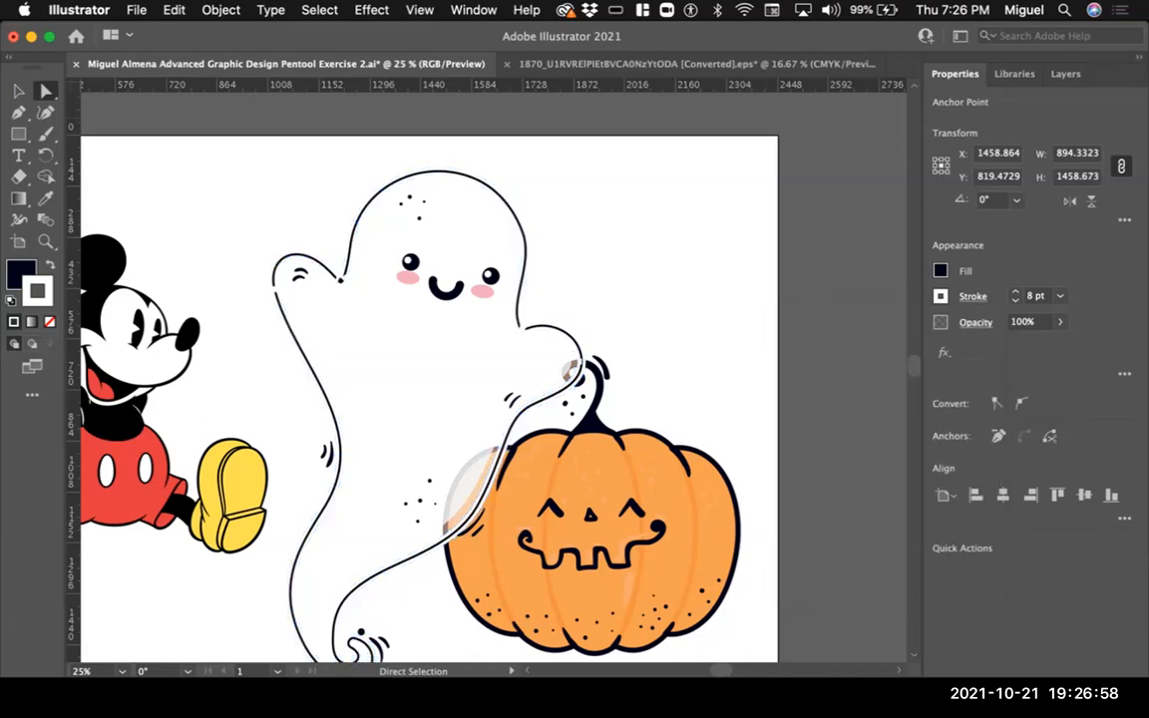
{"action": "key", "text": "space"}
{"action": "left_click_drag", "start_coordinate": [439, 419], "coordinate": [524, 389]}
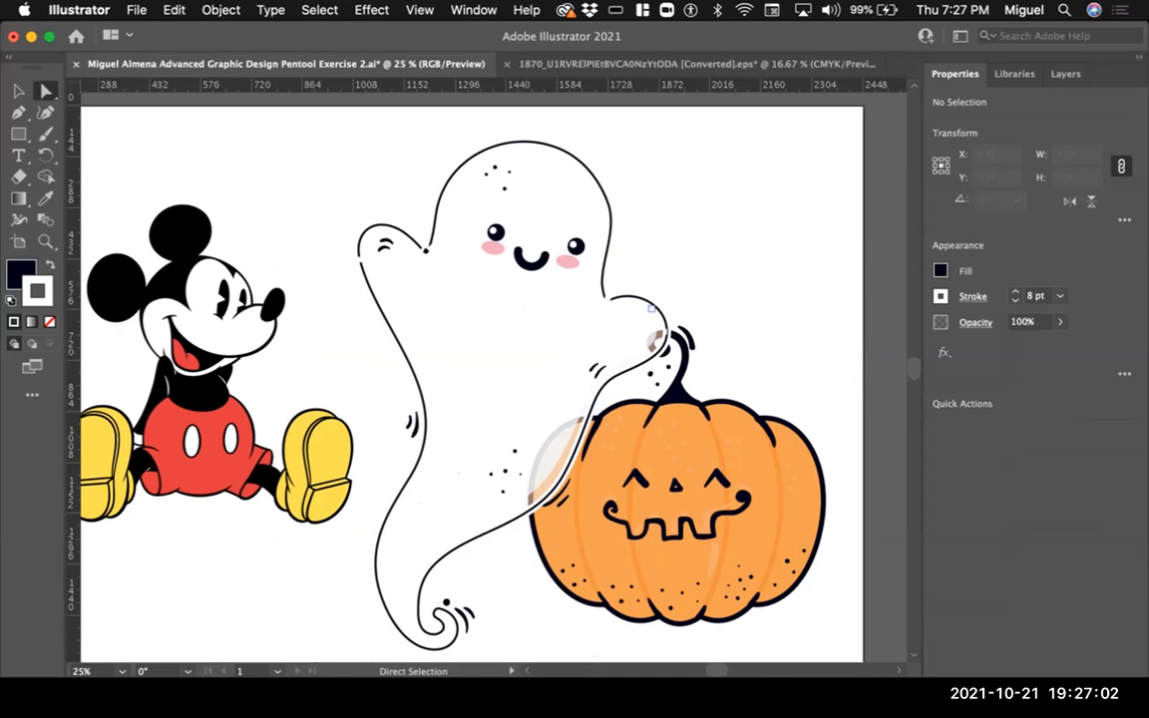
Step: Reduce the white stroke on the ghost's outline to 6 pt and compare the artwork across the artboard
{"action": "left_click", "coordinate": [651, 297]}
{"action": "left_click", "coordinate": [1015, 300]}
{"action": "left_click", "coordinate": [1015, 300]}
{"action": "key", "text": "super+shift+a"}
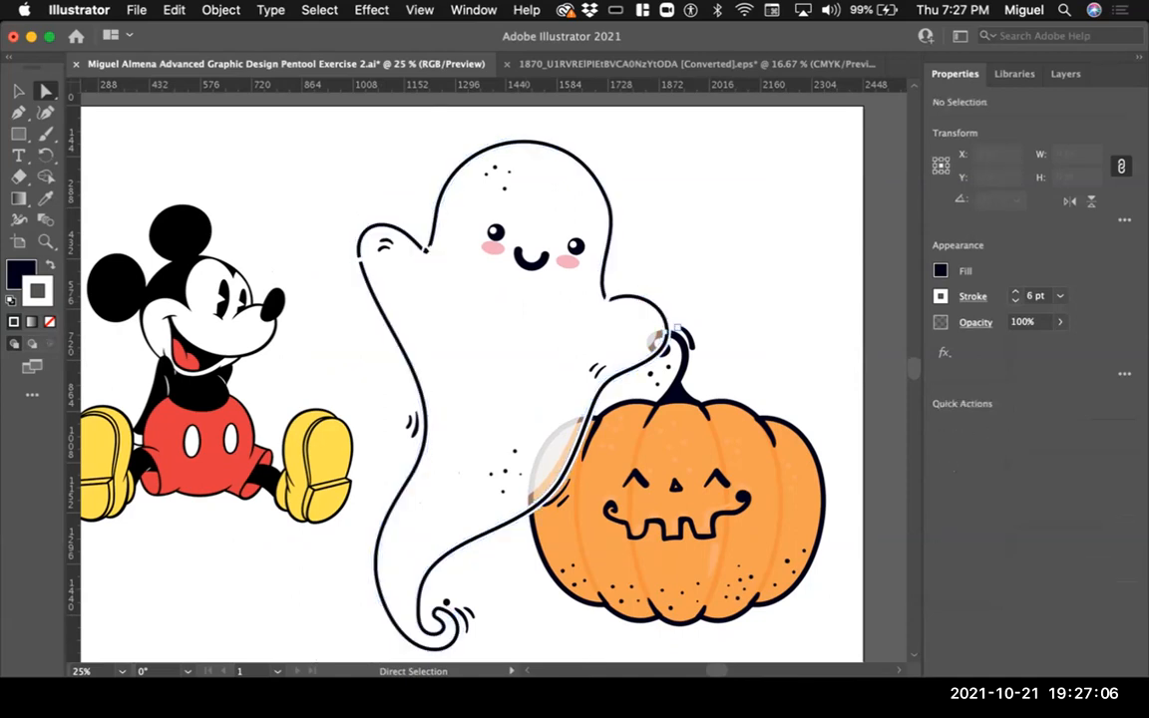
{"action": "key", "text": "super+minus"}
{"action": "key", "text": "super+minus"}
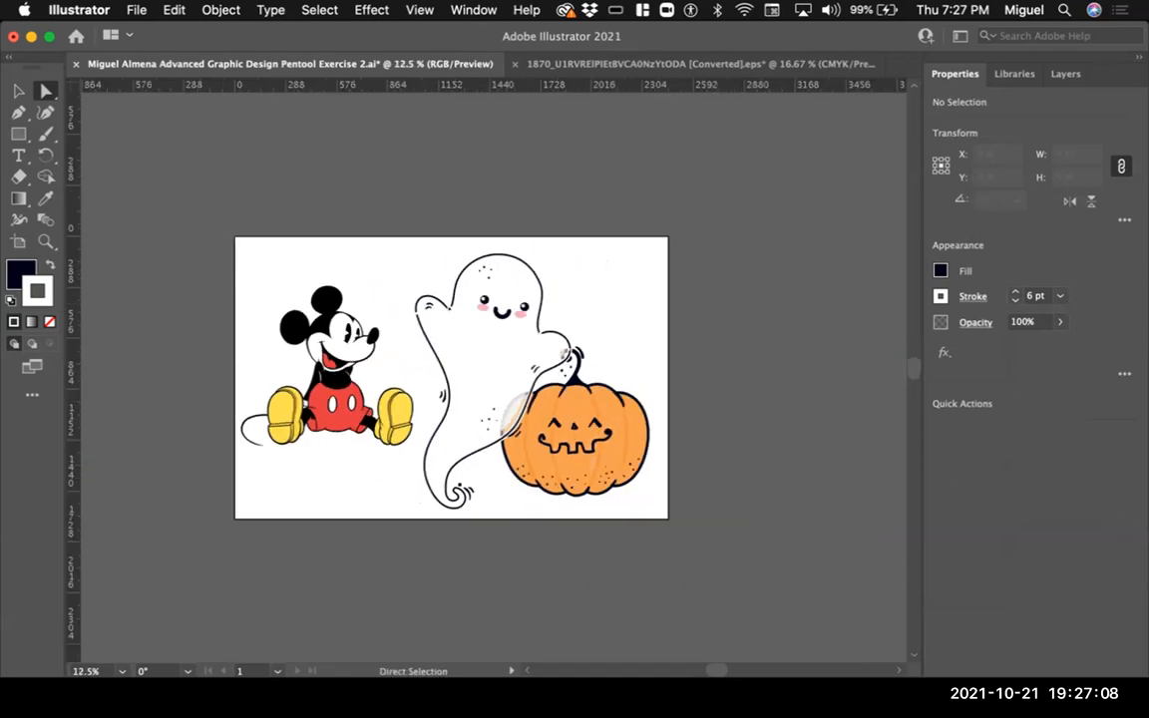
Step: Undo the white stroke changes on the ghost's outline and clear the selection
{"action": "key", "text": "super+z"}
{"action": "key", "text": "super+z"}
{"action": "key", "text": "super+z"}
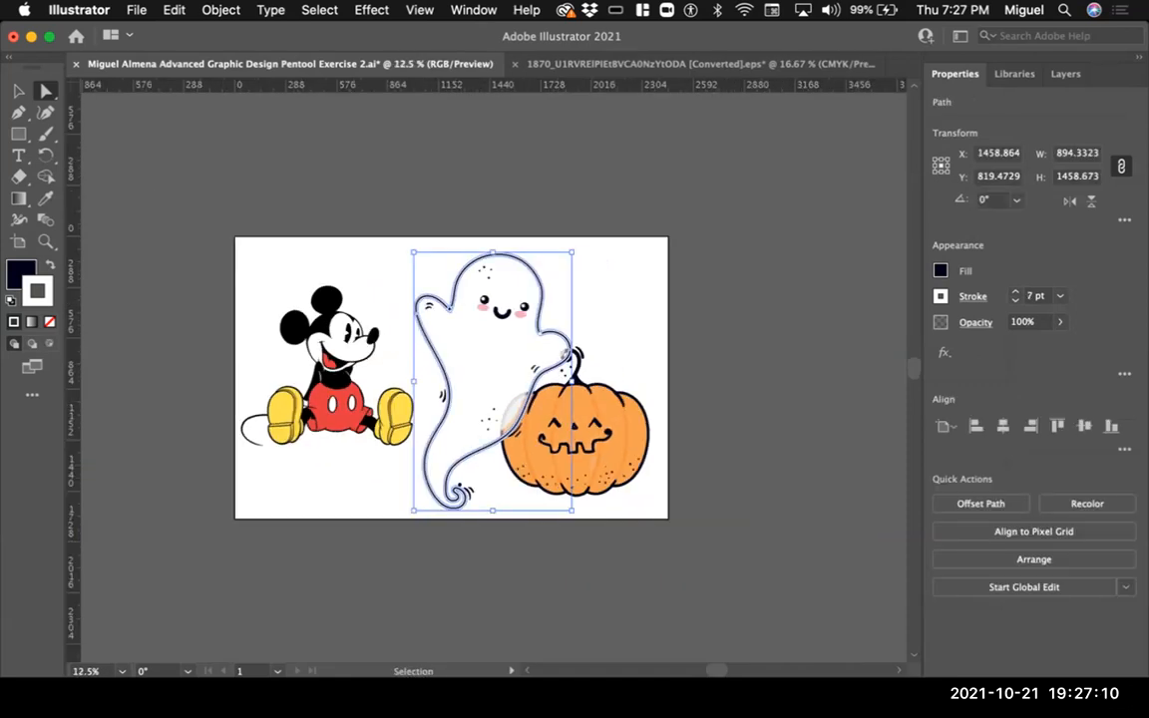
{"action": "key", "text": "super+shift+a"}
{"action": "key", "text": "v"}
{"action": "key", "text": "super+space"}
{"action": "key", "text": "super+plus"}
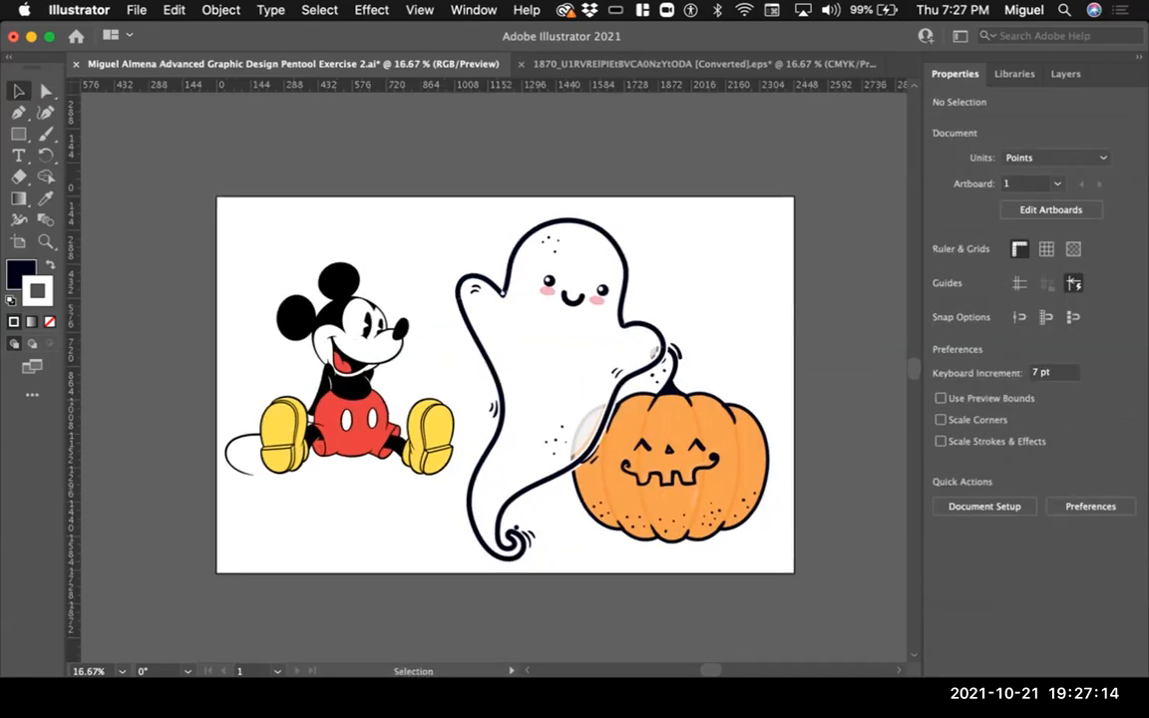
Step: Add a 3 pt black stroke to Mickey's black line-art compound path
{"action": "left_click", "coordinate": [296, 318]}
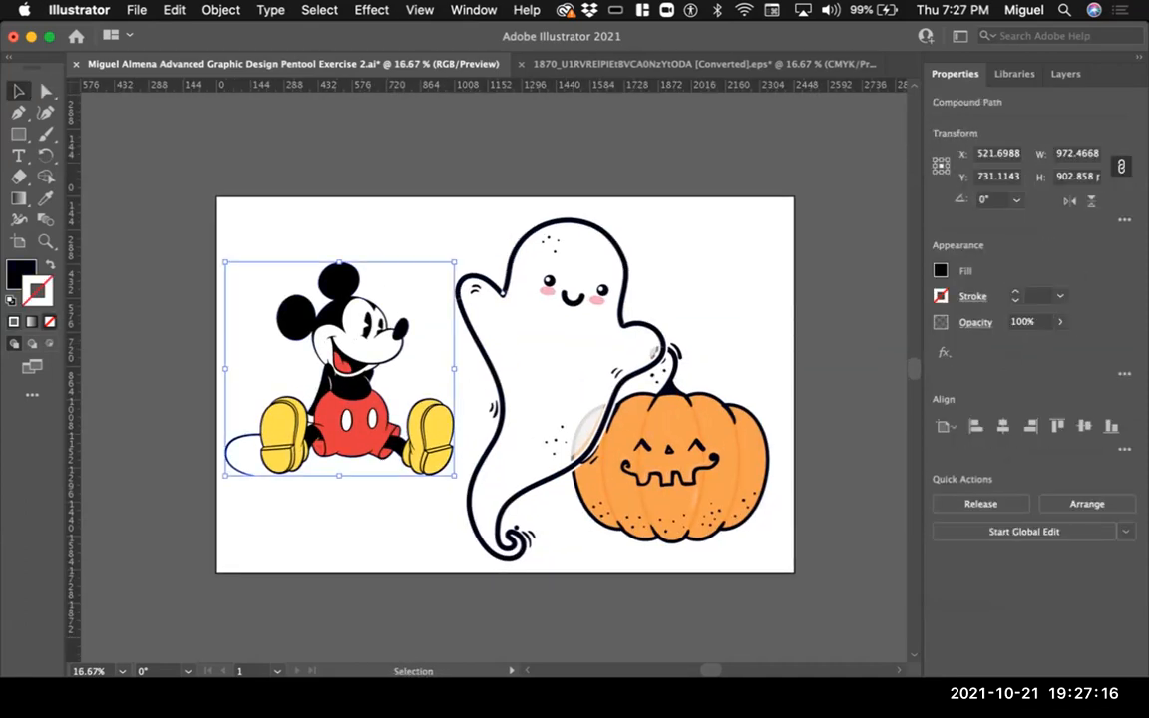
{"action": "key", "text": "x"}
{"action": "left_click", "coordinate": [940, 270]}
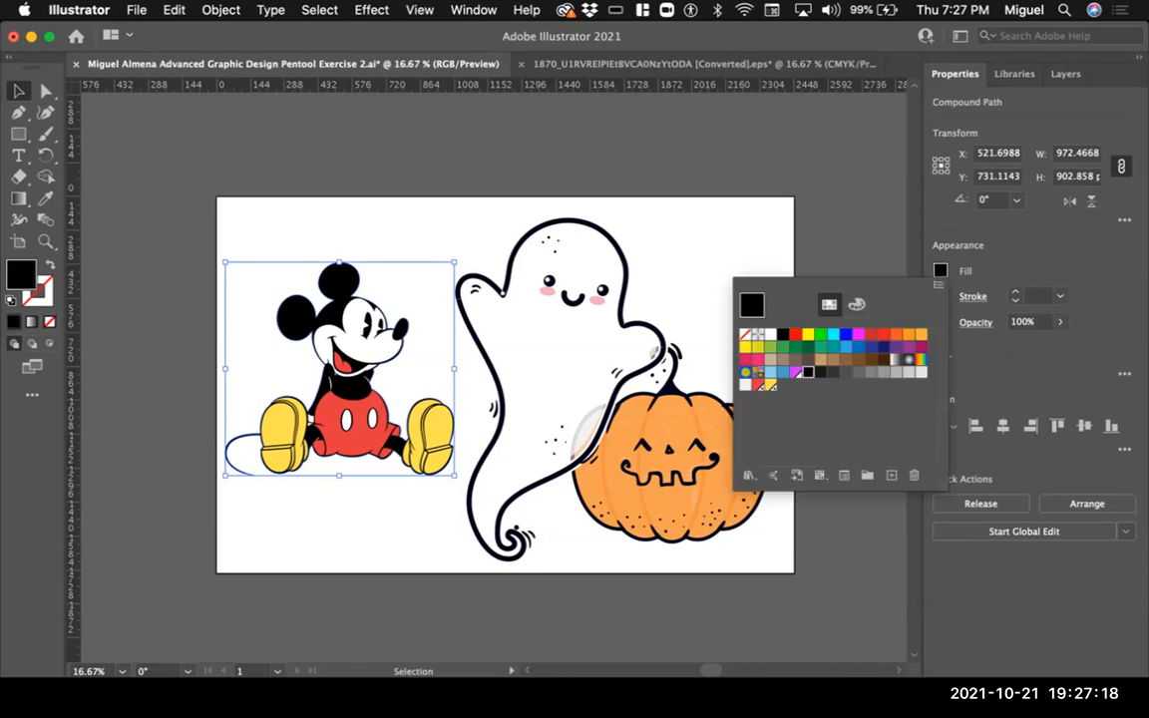
{"action": "key", "text": "x"}
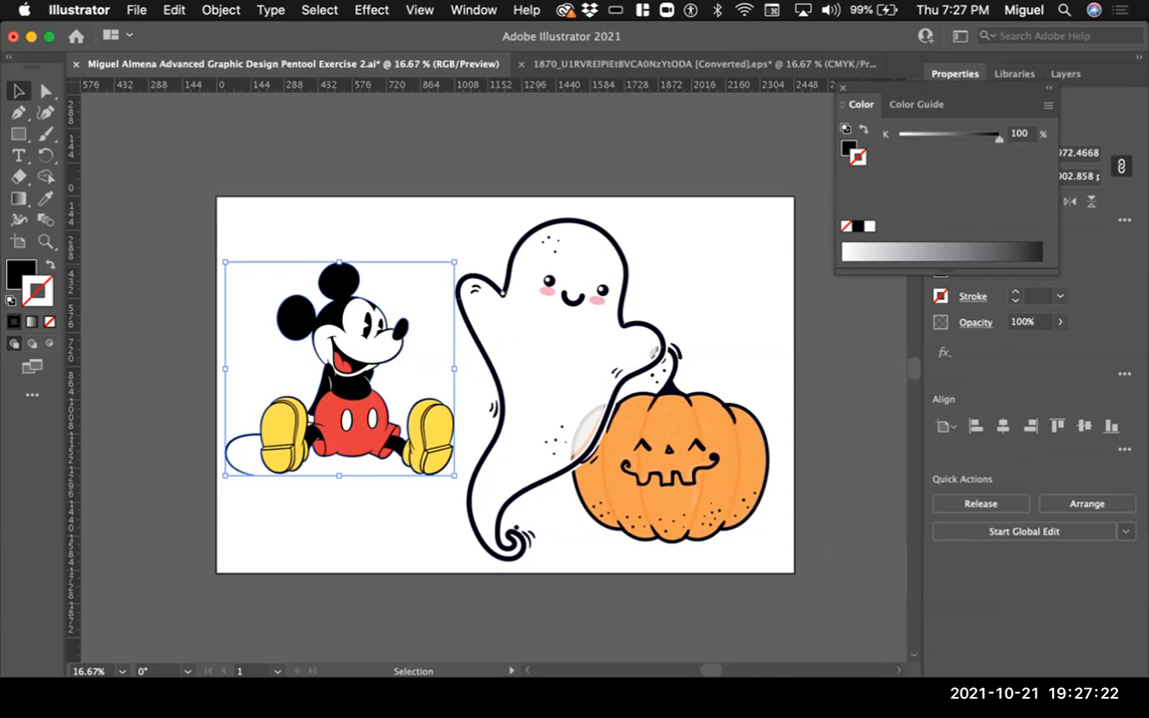
{"action": "left_click", "coordinate": [1014, 292]}
{"action": "left_click", "coordinate": [1014, 291]}
{"action": "left_click", "coordinate": [1014, 291]}
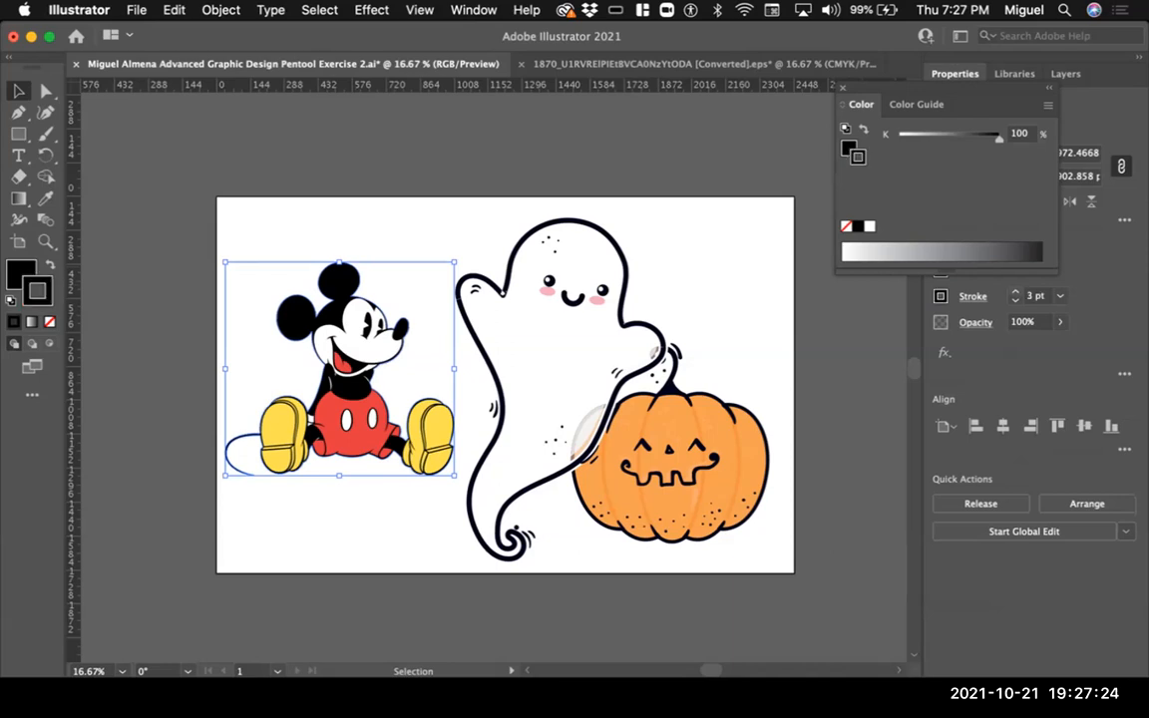
Step: Increase the black stroke on Mickey's line-art compound path to 13 pt and clear the selection
{"action": "left_click", "coordinate": [1014, 291]}
{"action": "left_click", "coordinate": [1014, 292]}
{"action": "left_click", "coordinate": [1014, 291]}
{"action": "left_click", "coordinate": [1014, 292]}
{"action": "left_click", "coordinate": [1014, 291]}
{"action": "left_click", "coordinate": [1014, 292]}
{"action": "left_click", "coordinate": [1013, 291]}
{"action": "left_click", "coordinate": [1014, 291]}
{"action": "key", "text": "super+shift+a"}
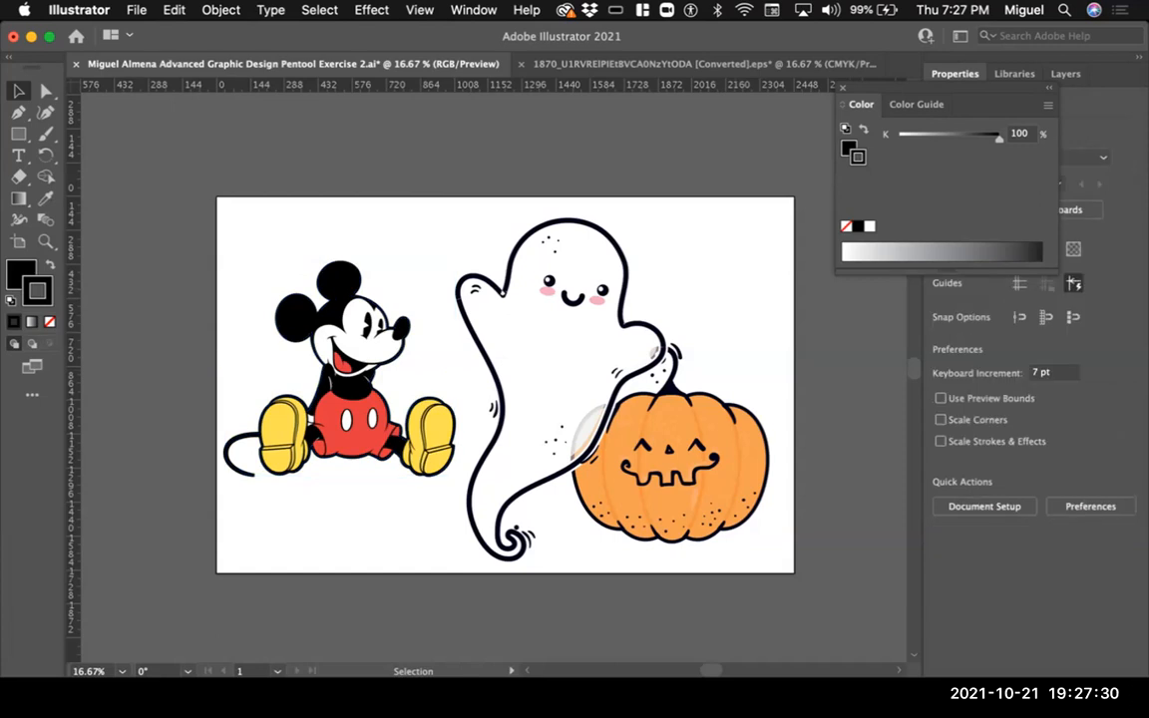
{"action": "left_click", "coordinate": [339, 369]}
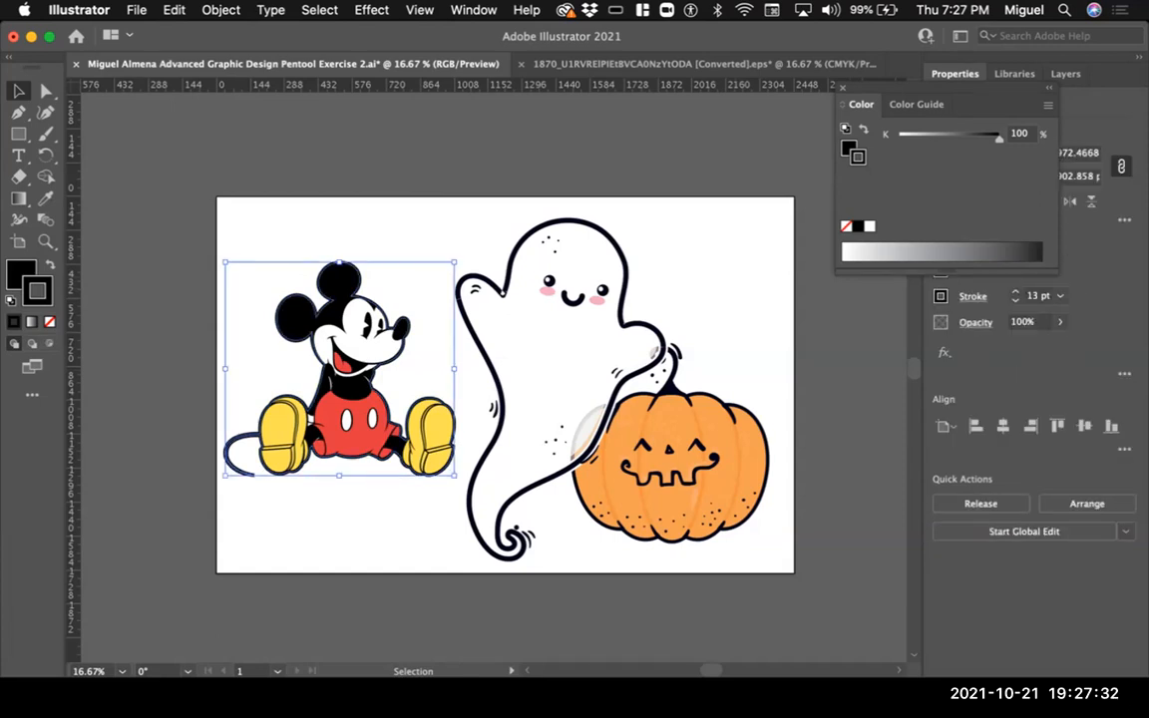
{"action": "key", "text": "a"}
{"action": "left_click_drag", "start_coordinate": [387, 378], "coordinate": [330, 361]}
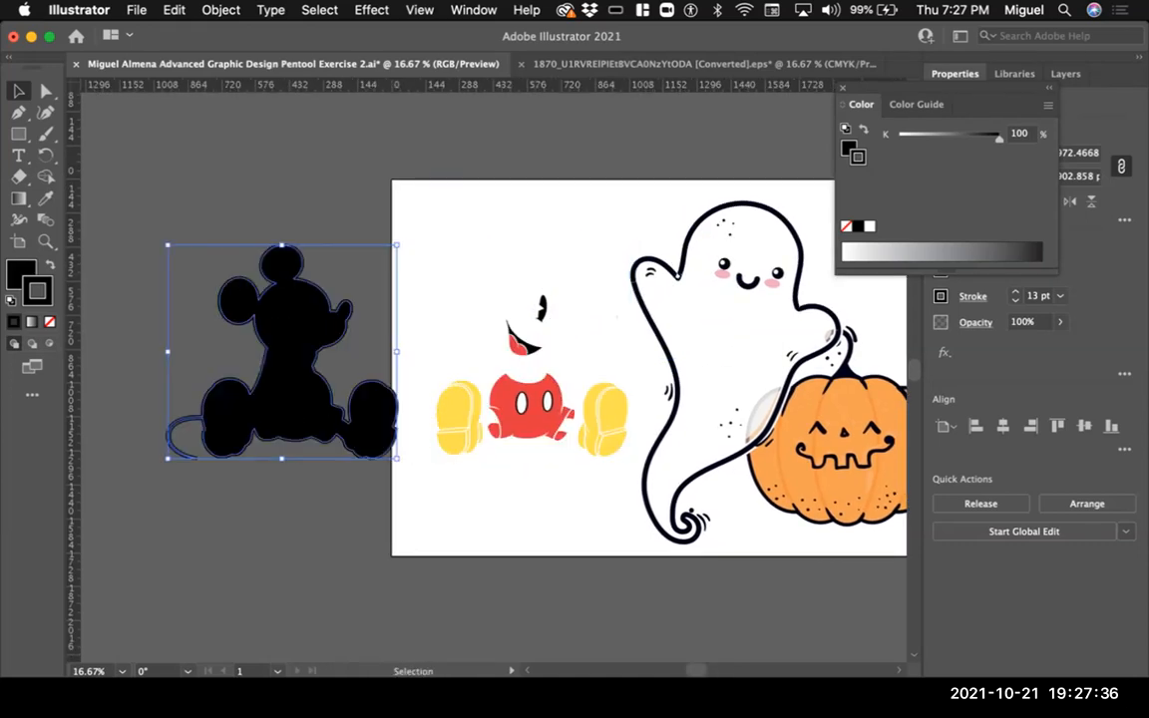
{"action": "key", "text": "super+z"}
{"action": "left_click_drag", "start_coordinate": [562, 361], "coordinate": [439, 392]}
{"action": "key", "text": "v"}
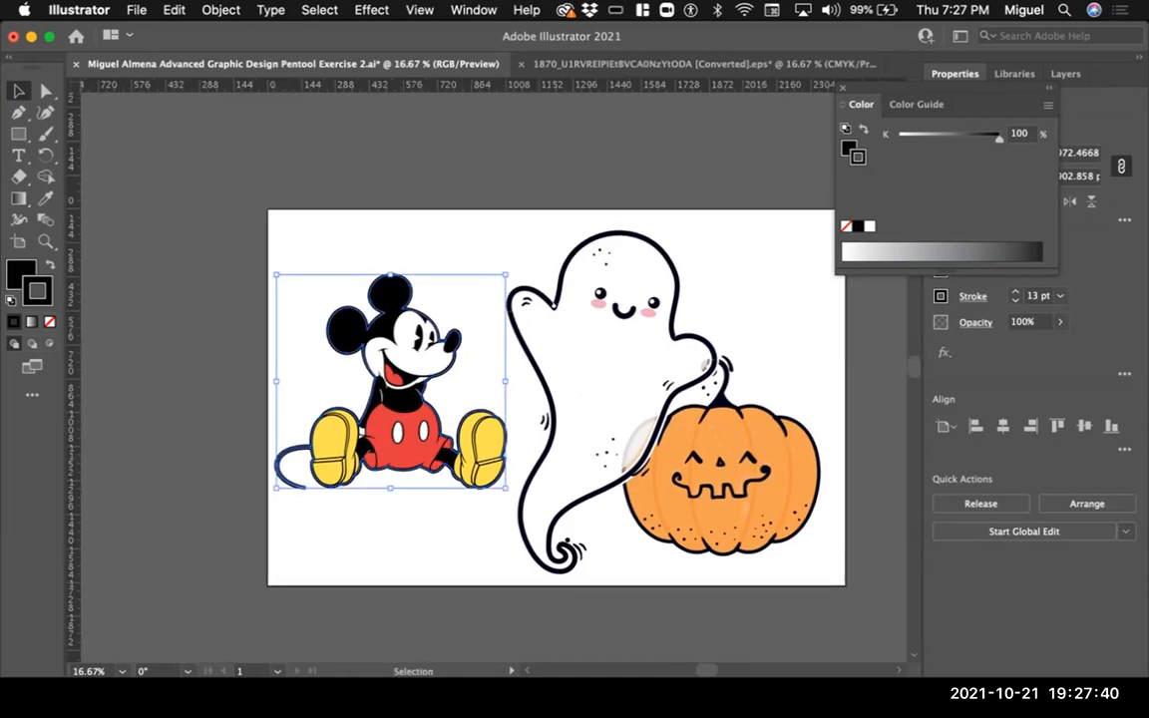
{"action": "key", "text": "space"}
{"action": "left_click_drag", "start_coordinate": [554, 397], "coordinate": [604, 389]}
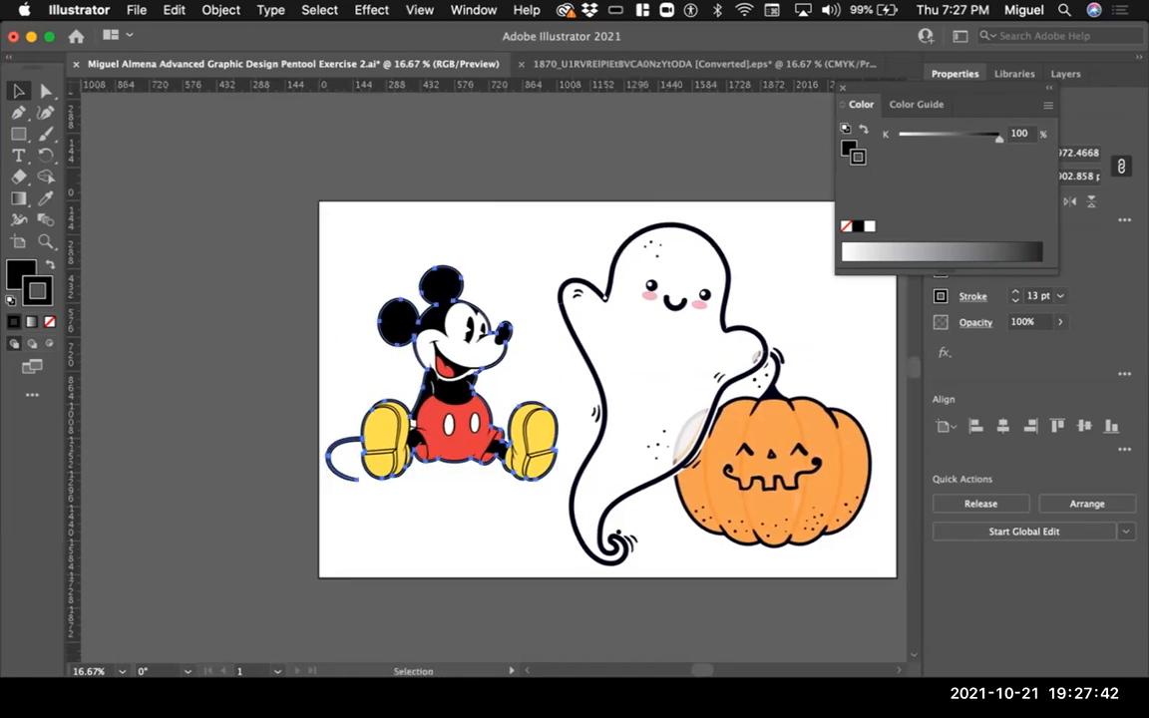
Step: Set the black stroke on Mickey's line-art compound path to 14 pt and clear the selection
{"action": "key", "text": "super+shift+a"}
{"action": "left_click", "coordinate": [442, 373]}
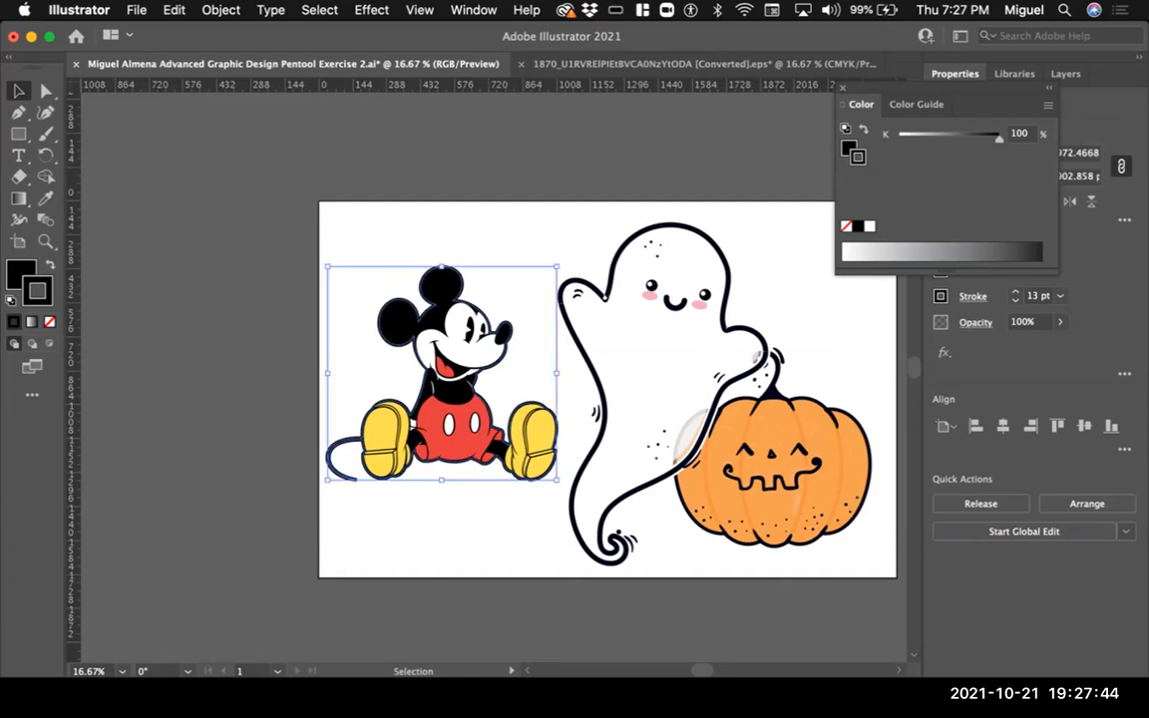
{"action": "left_click", "coordinate": [1015, 291]}
{"action": "key", "text": "super+shift+a"}
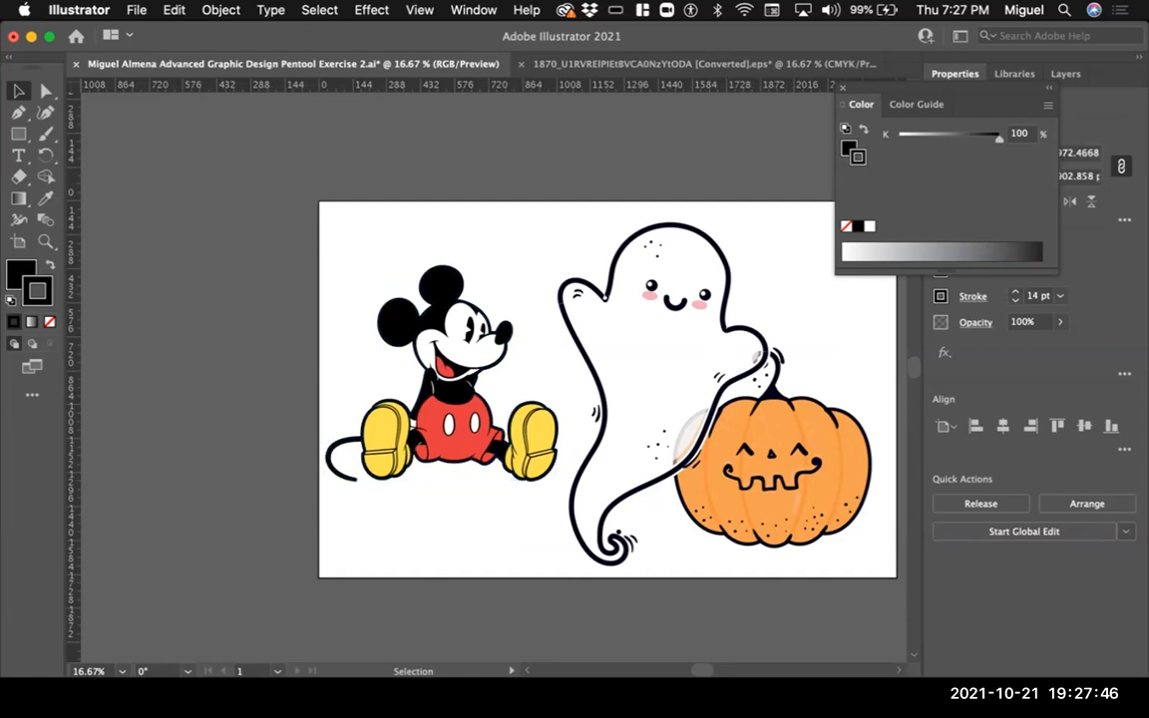
{"action": "key", "text": "space"}
{"action": "left_click_drag", "start_coordinate": [604, 388], "coordinate": [551, 385]}
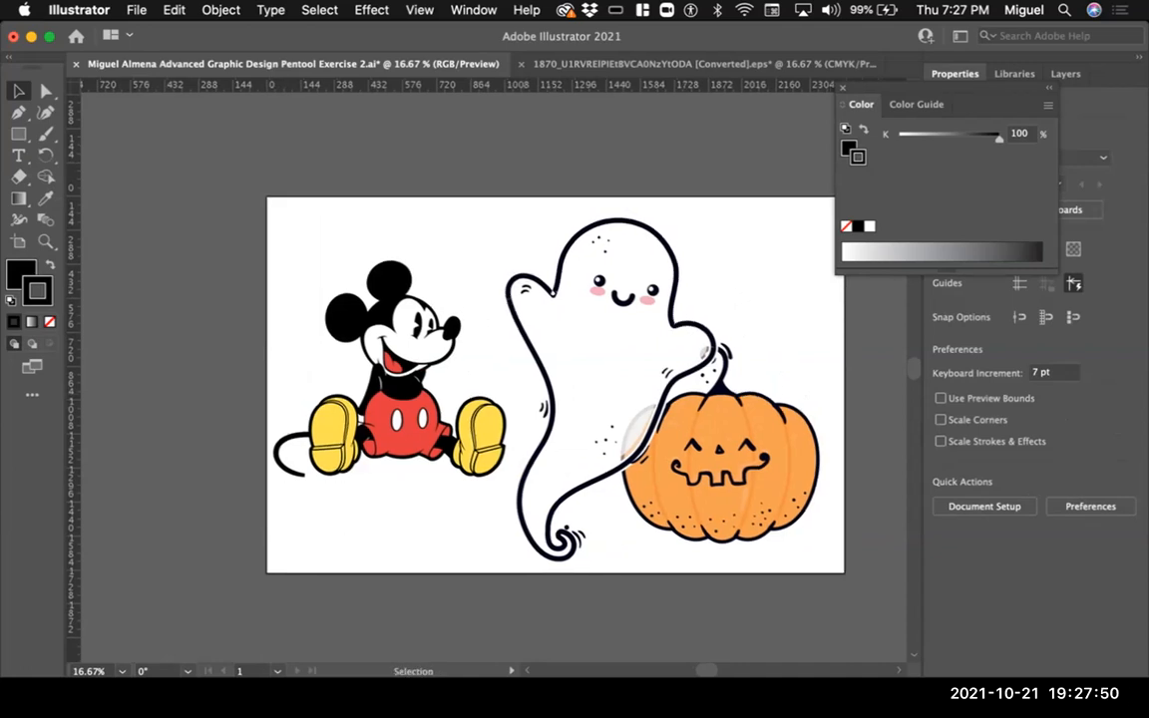
Step: Raise the stroke weight on Mickey's line art by one more increment and leave everything deselected
{"action": "left_click_drag", "start_coordinate": [244, 232], "coordinate": [456, 431]}
{"action": "left_click", "coordinate": [1015, 292]}
{"action": "key", "text": "super+shift+a"}
{"action": "key", "text": "space"}
{"action": "left_click_drag", "start_coordinate": [554, 385], "coordinate": [540, 388]}
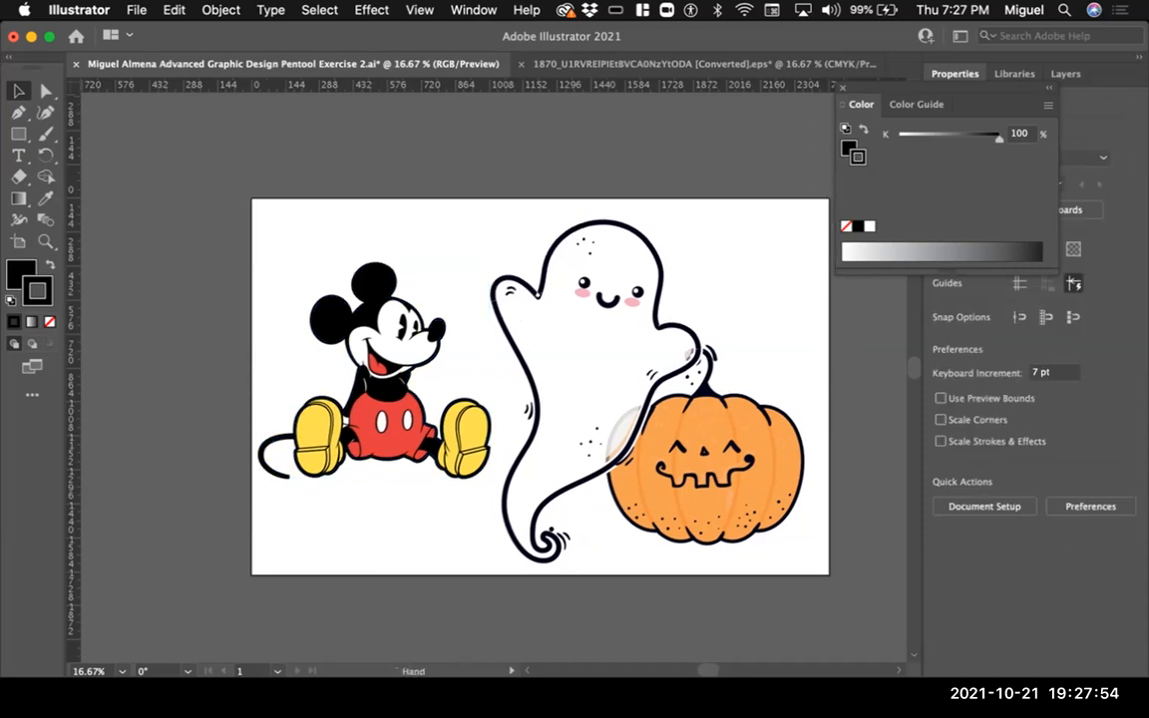
{"action": "key", "text": "super+minus"}
{"action": "scroll", "coordinate": [539, 311], "scroll_direction": "up", "scroll_amount": 1}
{"action": "left_click_drag", "start_coordinate": [313, 174], "coordinate": [422, 266]}
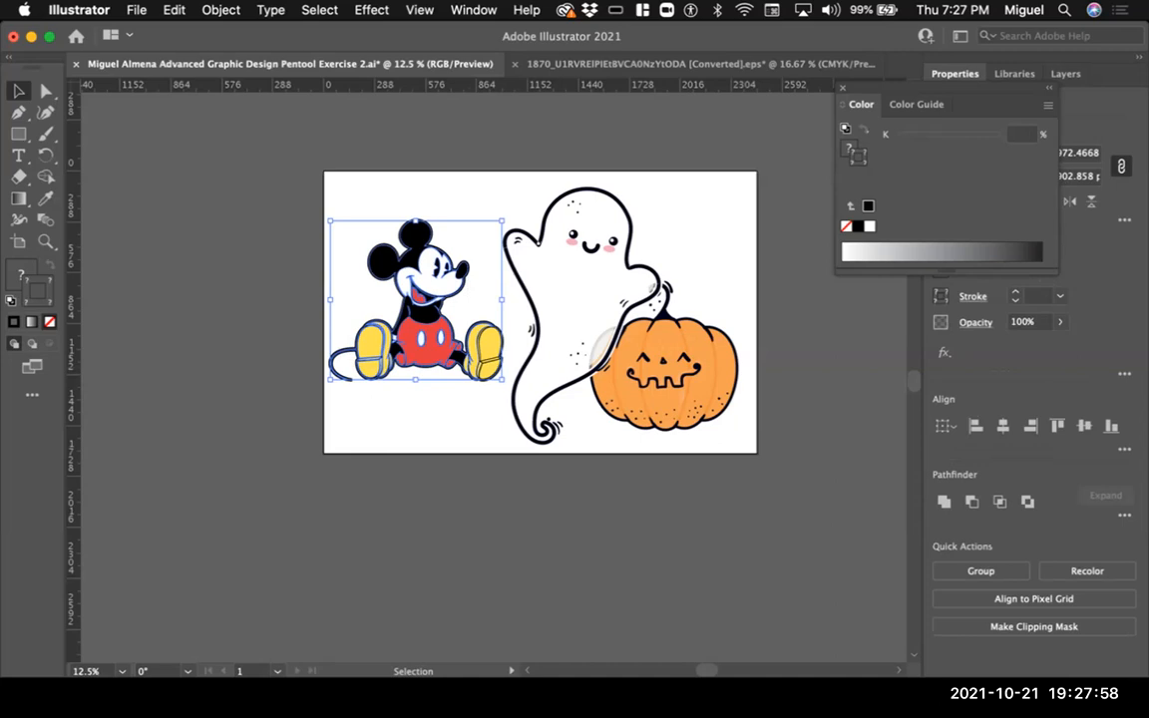
{"action": "left_click", "coordinate": [297, 199]}
Step: Delete the individual vertical shading shapes between the pumpkin's segments to leave a flat orange fill
{"action": "key", "text": "a"}
{"action": "scroll", "coordinate": [578, 339], "scroll_direction": "up", "scroll_amount": 1}
{"action": "left_click", "coordinate": [618, 423]}
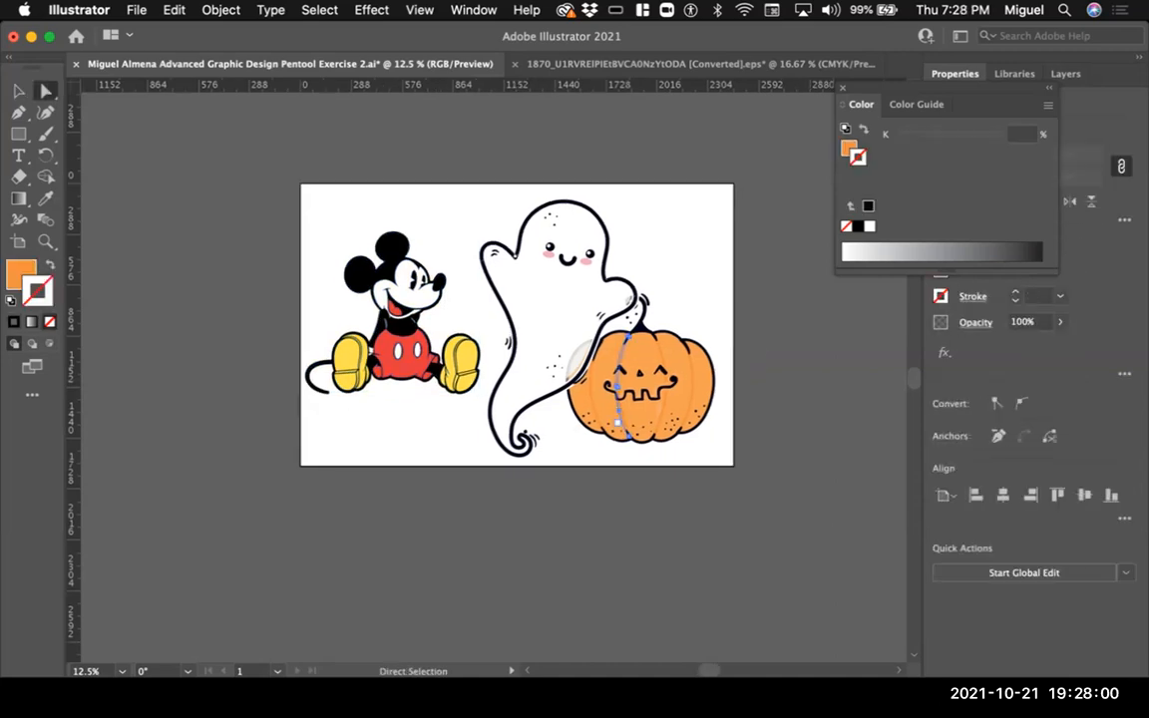
{"action": "key", "text": "Delete"}
{"action": "left_click", "coordinate": [658, 412]}
{"action": "left_click", "coordinate": [662, 397]}
{"action": "key", "text": "Delete"}
{"action": "left_click", "coordinate": [690, 385]}
{"action": "key", "text": "Delete"}
{"action": "left_click", "coordinate": [556, 360]}
{"action": "key", "text": "Delete"}
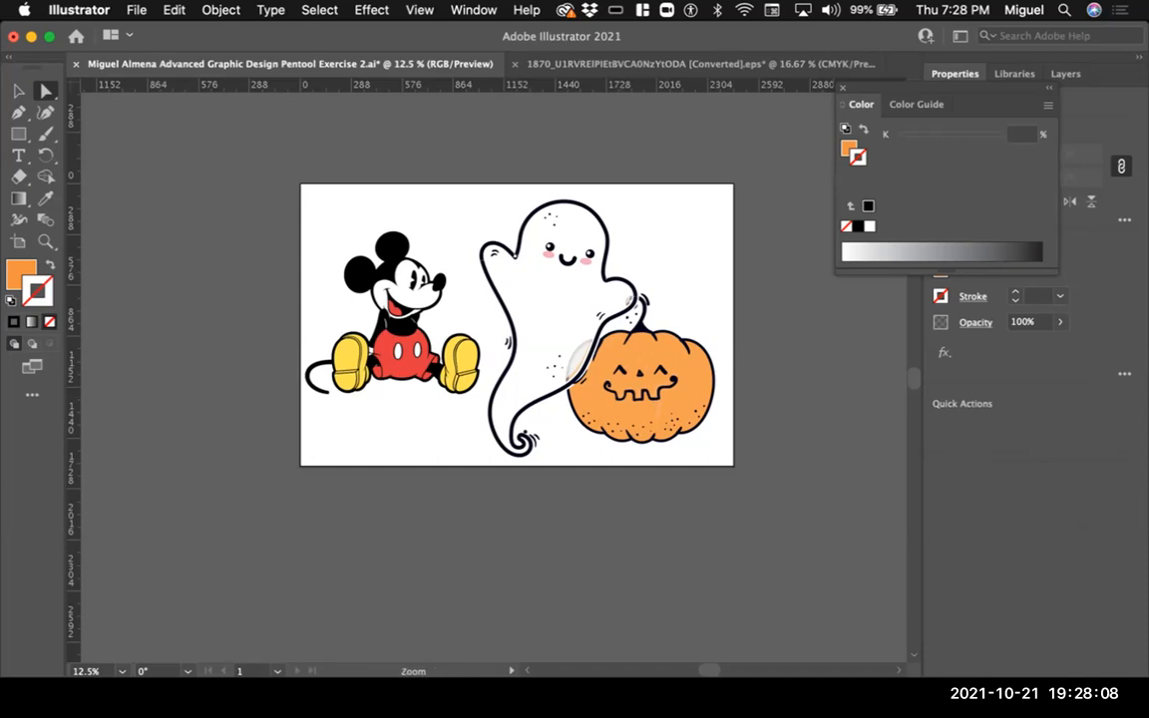
Step: Move the whole Mickey figure slightly lower on the artboard in two small shifts and clear the selection
{"action": "key", "text": "space"}
{"action": "left_click_drag", "start_coordinate": [517, 325], "coordinate": [473, 331]}
{"action": "key", "text": "v"}
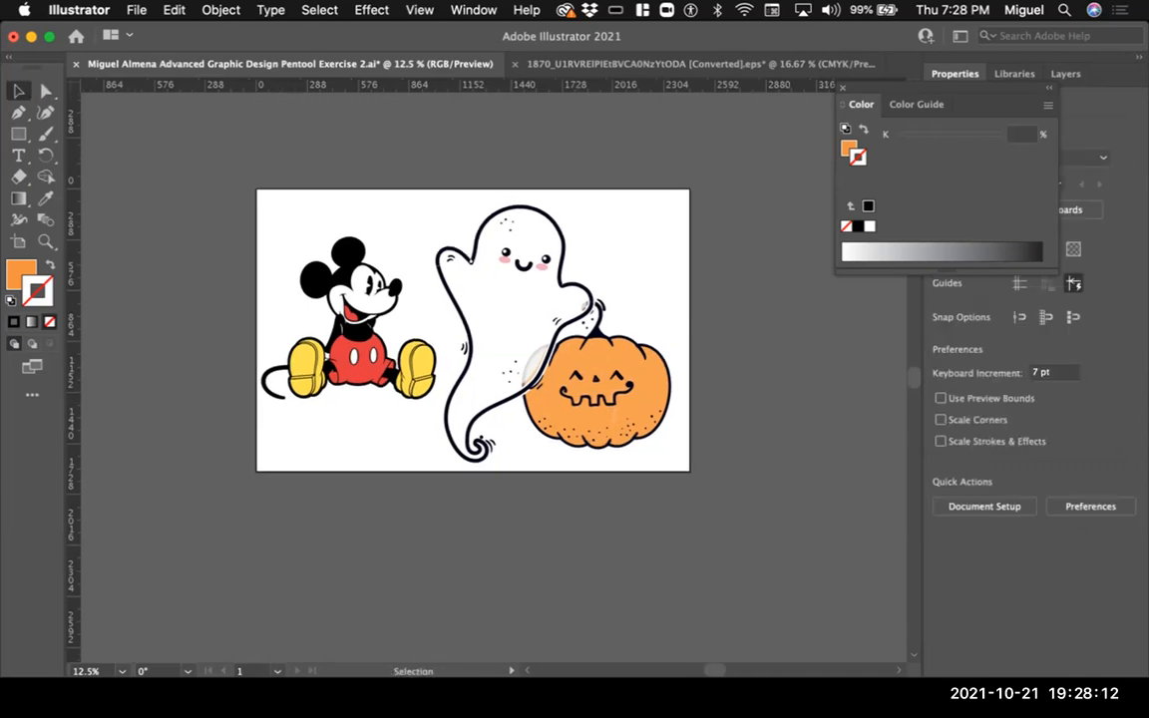
{"action": "left_click", "coordinate": [355, 351]}
{"action": "mouse_move", "coordinate": [355, 351]}
{"action": "left_mouse_down"}
{"action": "mouse_move", "coordinate": [409, 398]}
{"action": "mouse_move", "coordinate": [357, 368]}
{"action": "left_mouse_up"}
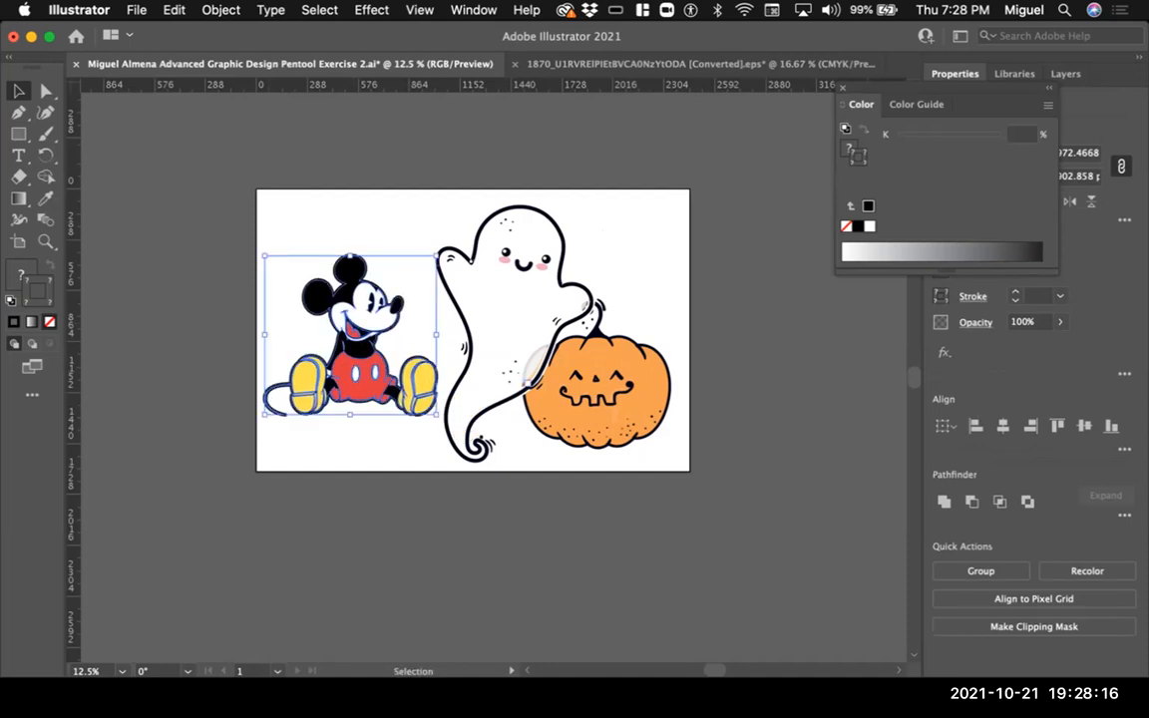
{"action": "key", "text": "super+shift+a"}
{"action": "key", "text": "super+equal"}
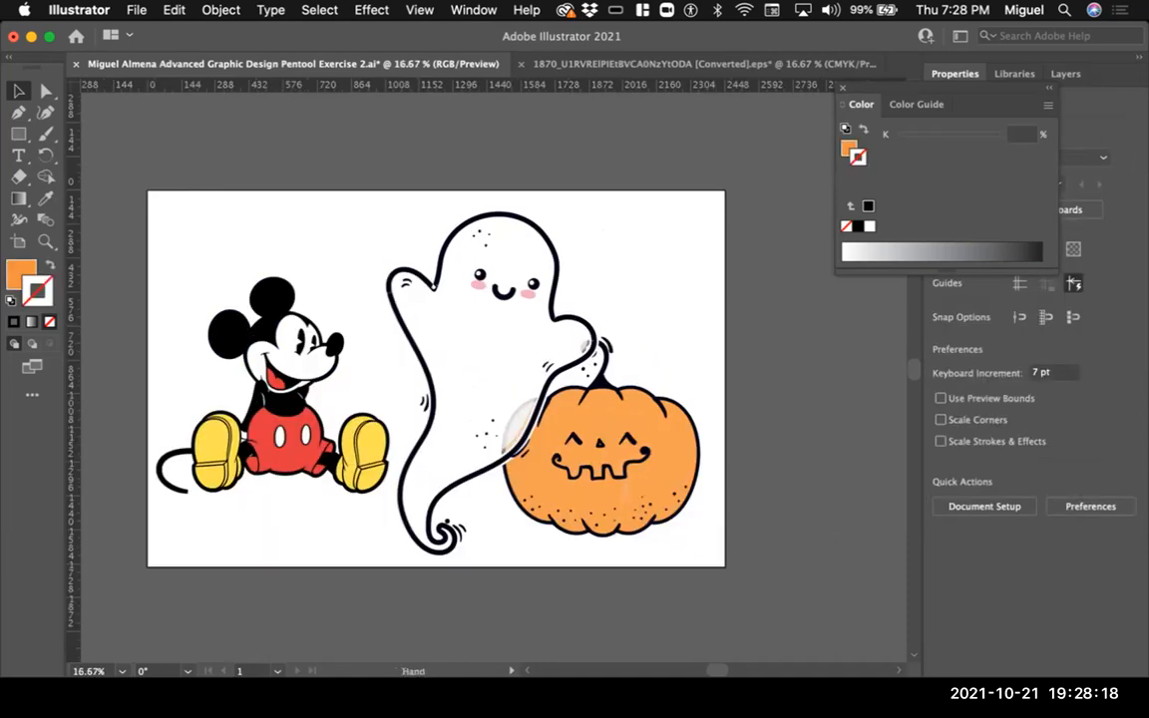
{"action": "left_click_drag", "start_coordinate": [177, 262], "coordinate": [377, 488]}
{"action": "left_click_drag", "start_coordinate": [285, 419], "coordinate": [282, 434]}
{"action": "key", "text": "super+shift+a"}
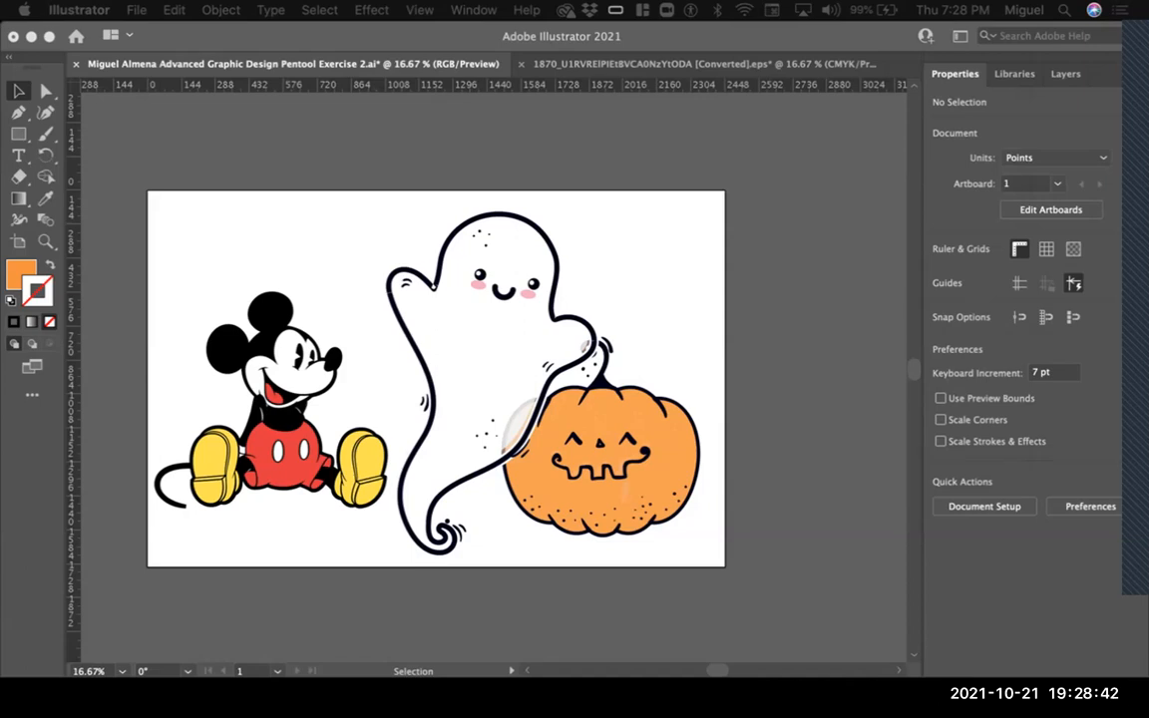
Step: Move the whole Mickey figure up beside the ghost's head and body, and clear the selection
{"action": "left_click_drag", "start_coordinate": [180, 270], "coordinate": [320, 458]}
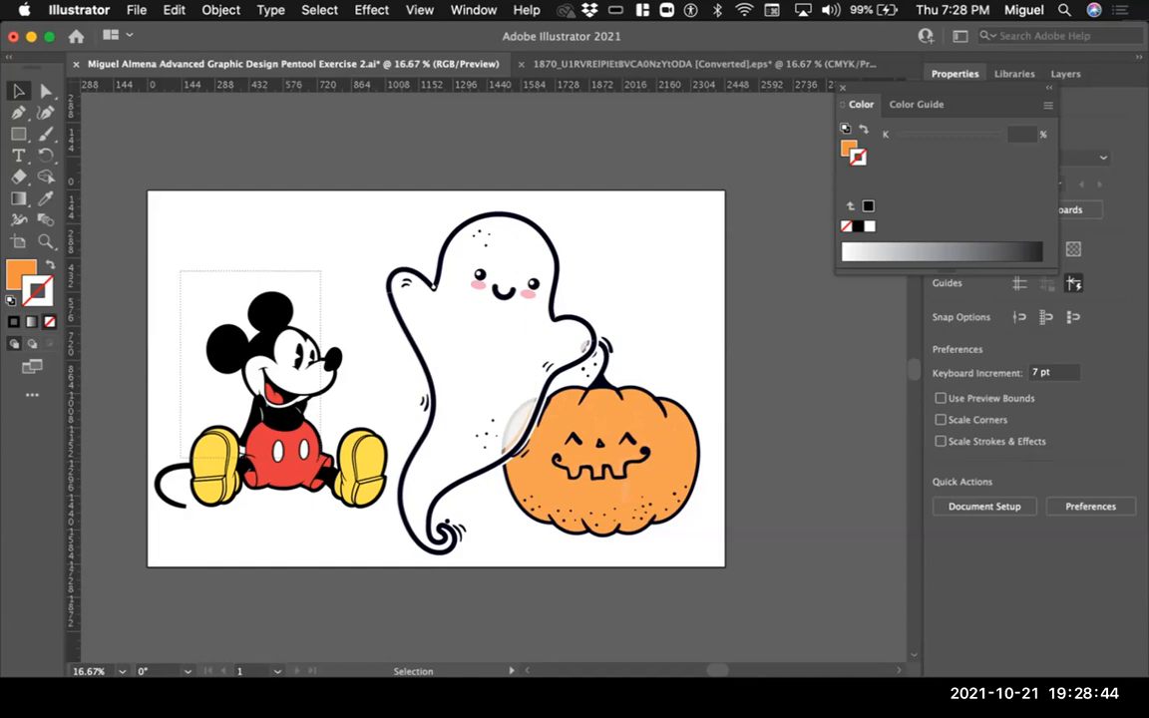
{"action": "left_click_drag", "start_coordinate": [269, 379], "coordinate": [275, 311]}
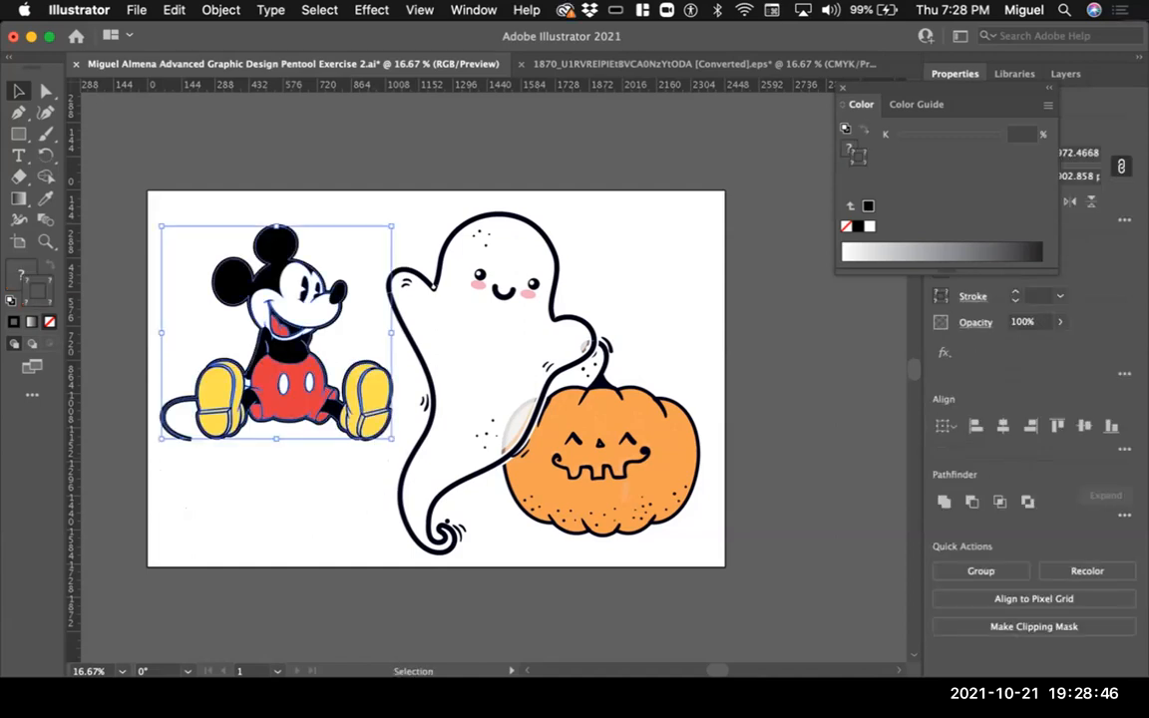
{"action": "key", "text": "super+shift+a"}
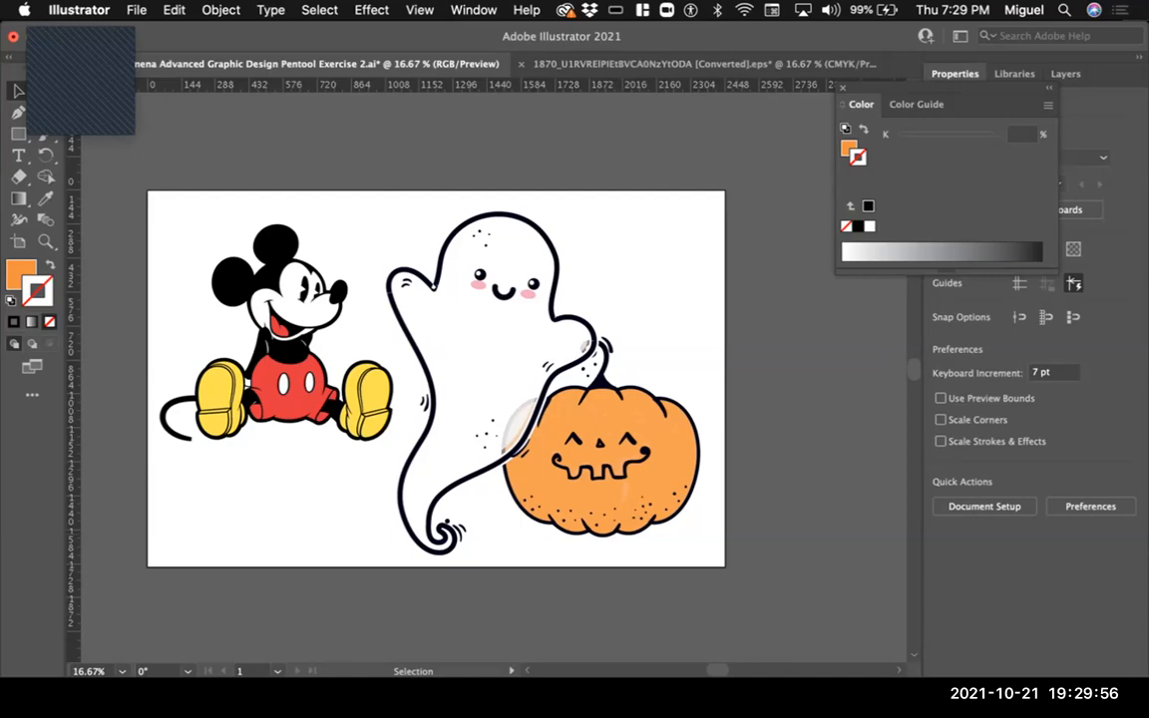
Step: Switch to the browser and examine Vecteezy's "halloween background" vector results for a suitable background
{"action": "key", "text": "super+Tab"}
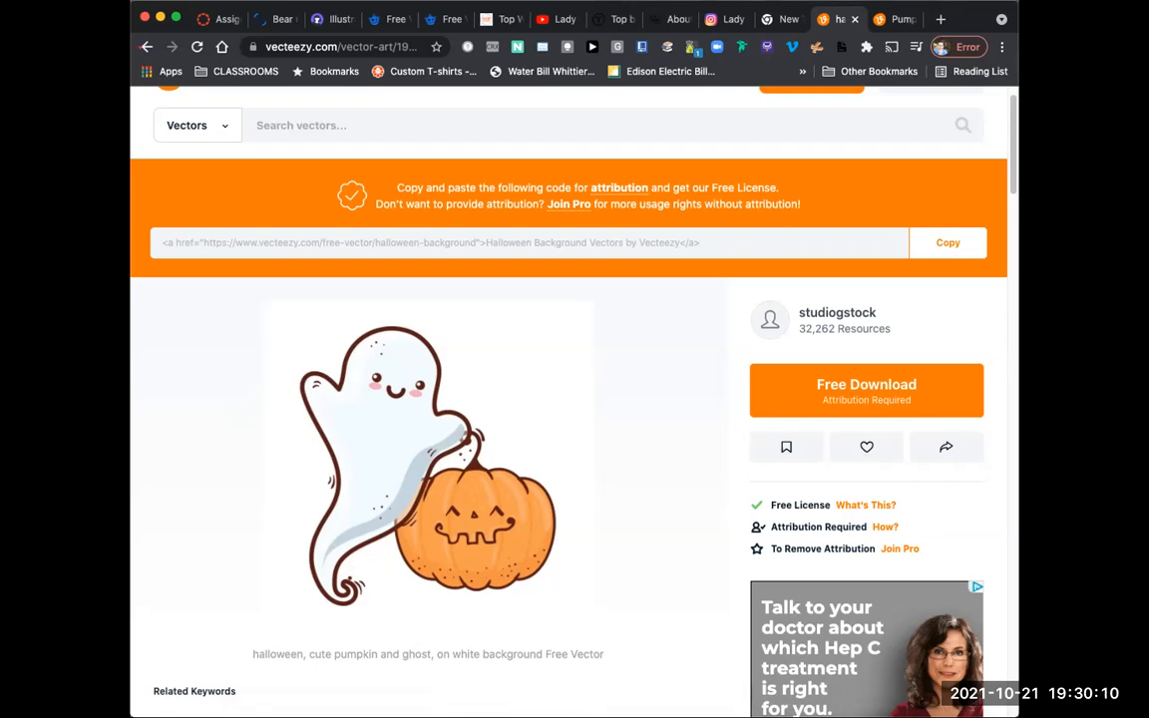
{"action": "left_click", "coordinate": [145, 45]}
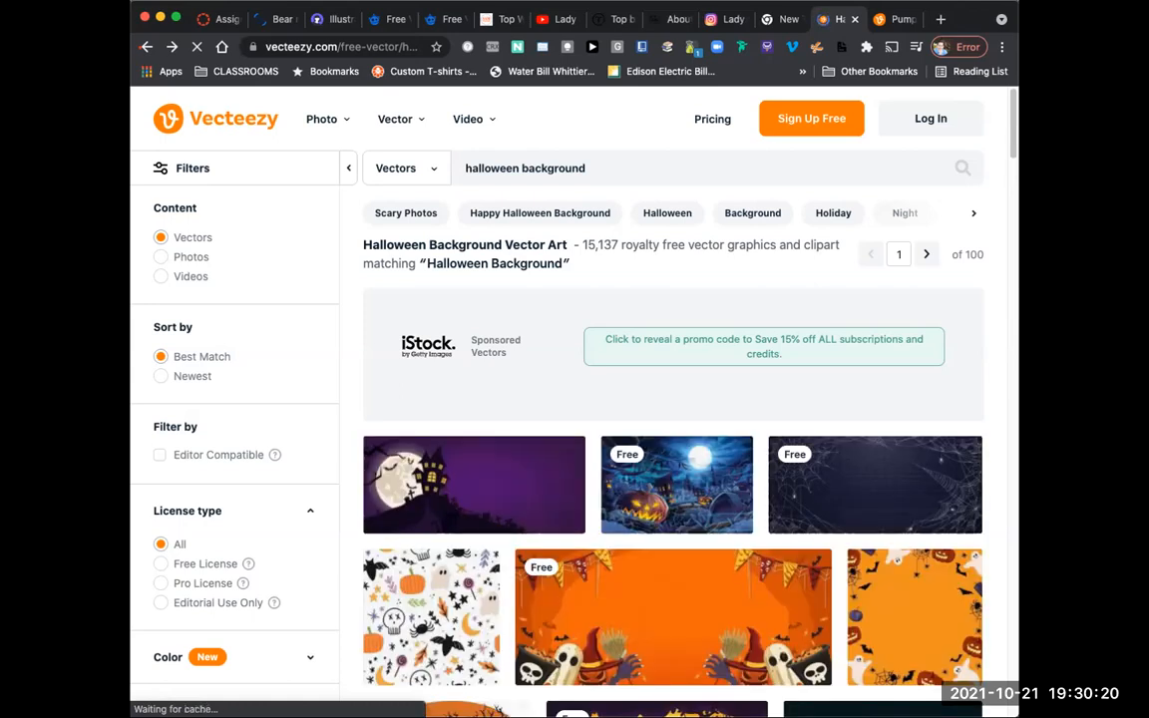
{"action": "scroll", "coordinate": [505, 687], "scroll_direction": "down", "scroll_amount": 5}
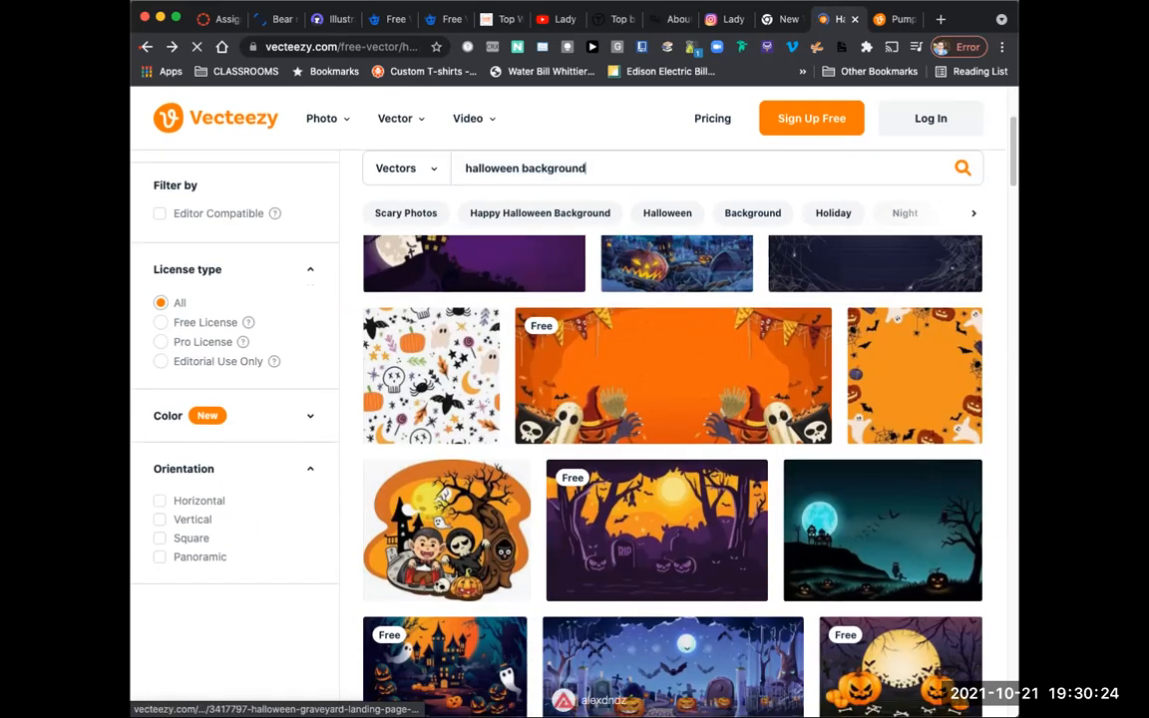
{"action": "scroll", "coordinate": [648, 683], "scroll_direction": "down", "scroll_amount": 5}
{"action": "scroll", "coordinate": [688, 688], "scroll_direction": "down", "scroll_amount": 3}
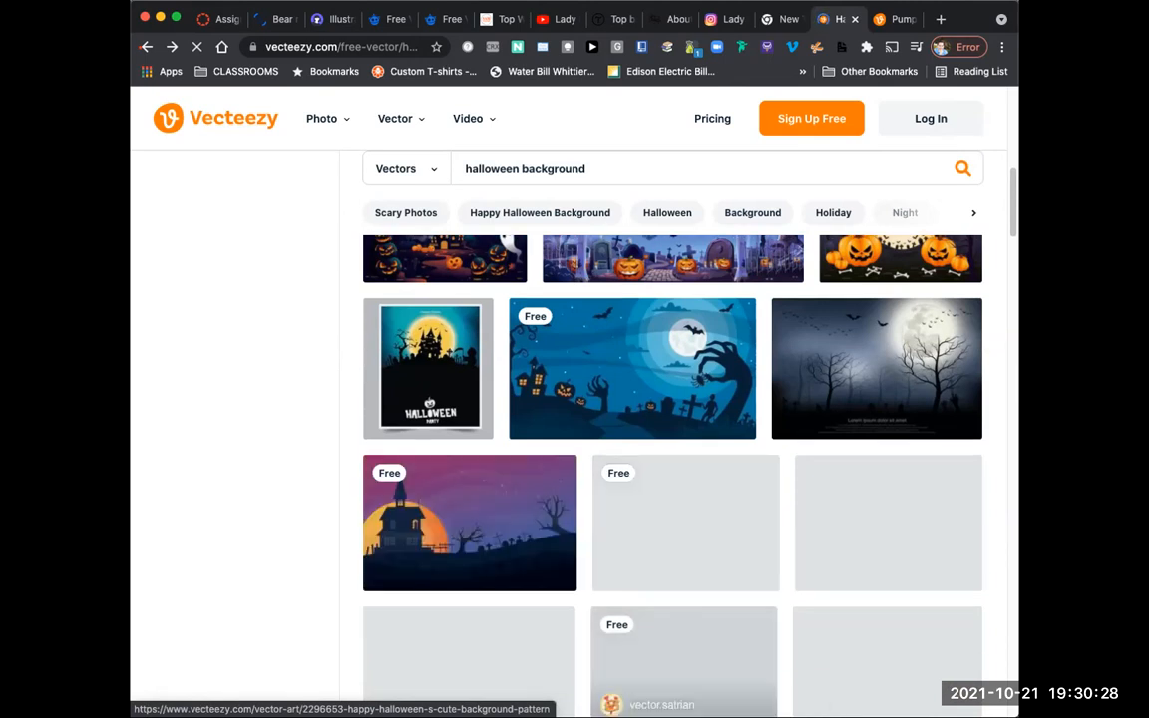
{"action": "scroll", "coordinate": [613, 698], "scroll_direction": "up", "scroll_amount": 3}
{"action": "scroll", "coordinate": [613, 698], "scroll_direction": "down", "scroll_amount": 7}
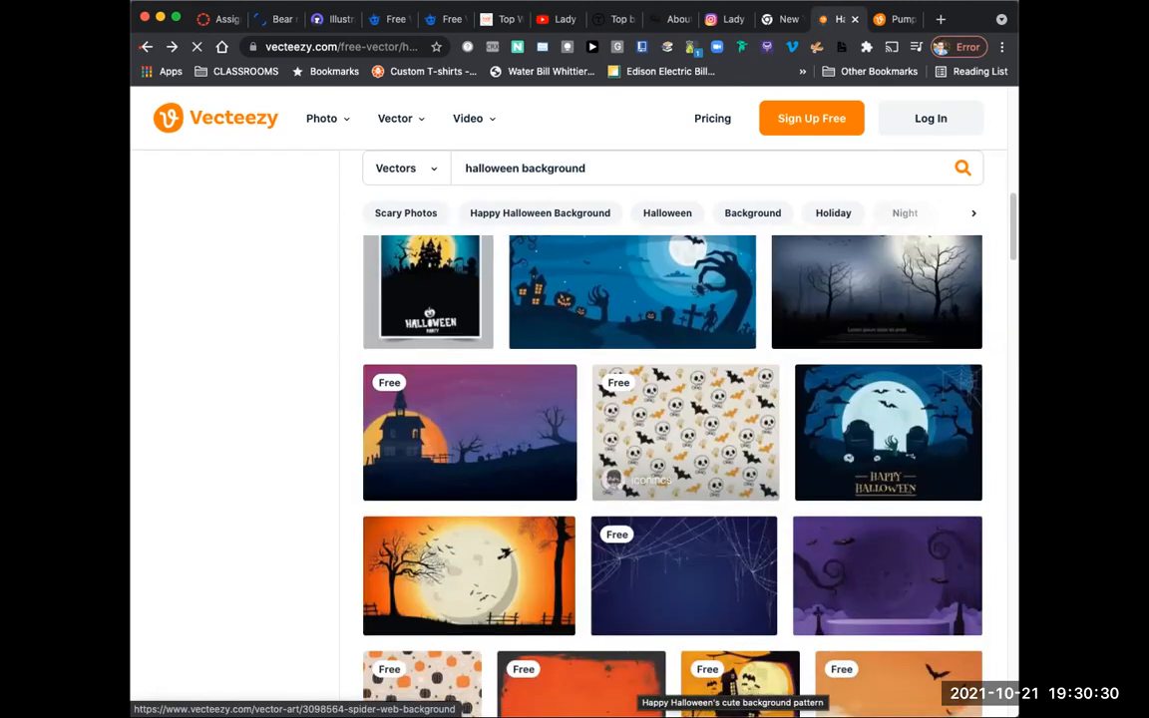
Step: Look further through the Halloween background results and open the witch-on-broom cemetery illustration
{"action": "scroll", "coordinate": [543, 583], "scroll_direction": "down", "scroll_amount": 3}
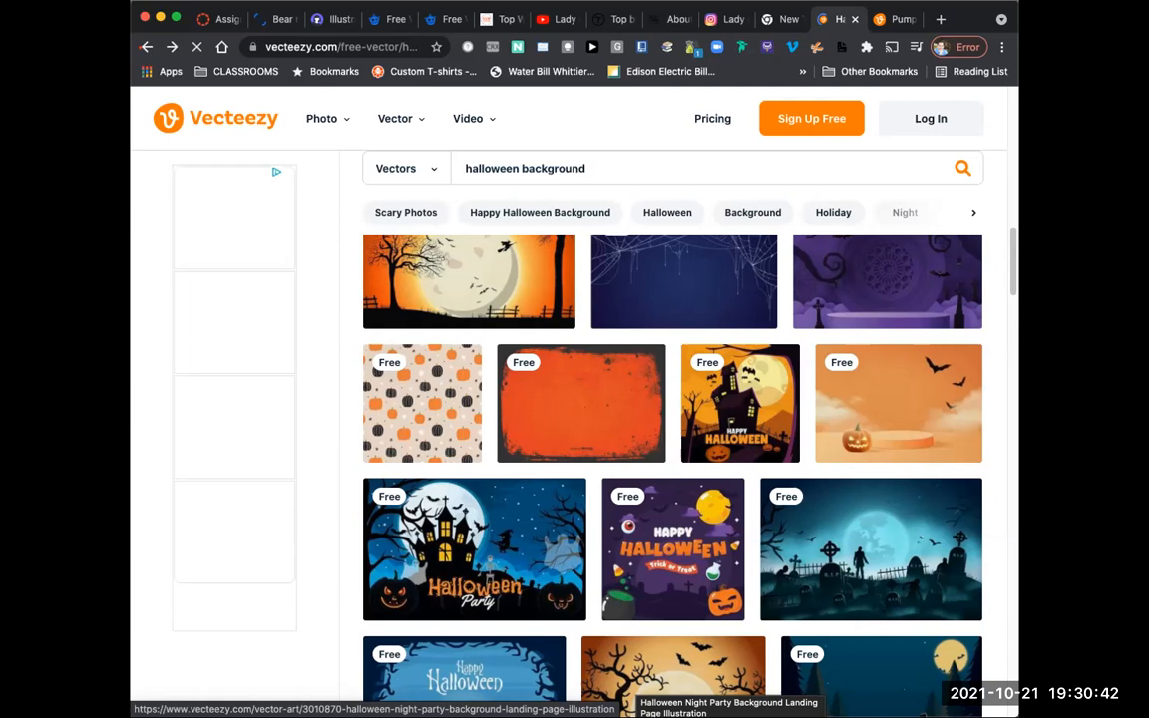
{"action": "scroll", "coordinate": [638, 683], "scroll_direction": "down", "scroll_amount": 2}
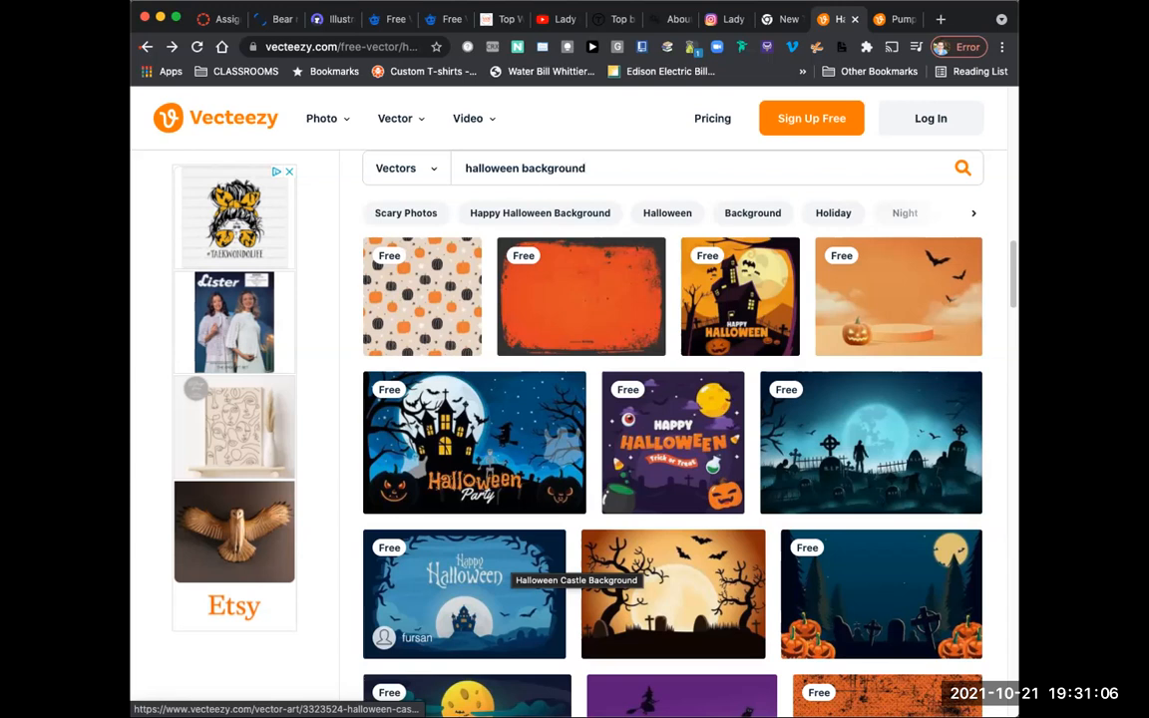
{"action": "scroll", "coordinate": [518, 573], "scroll_direction": "down", "scroll_amount": 4}
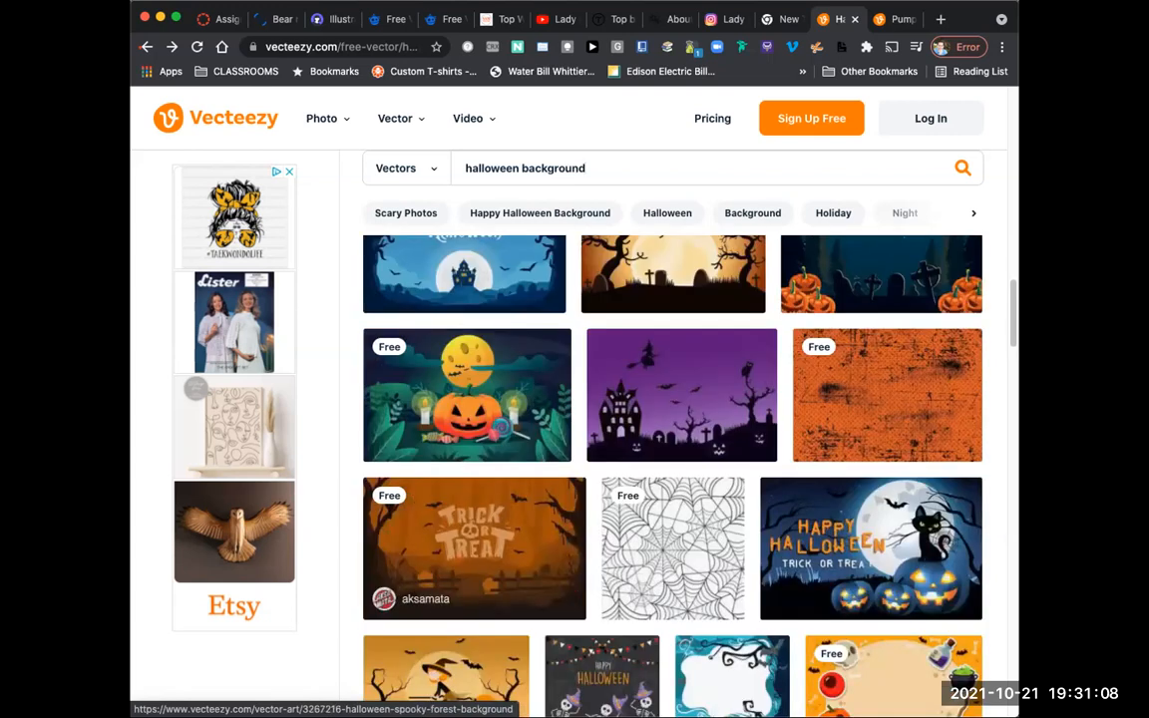
{"action": "scroll", "coordinate": [538, 658], "scroll_direction": "down", "scroll_amount": 3}
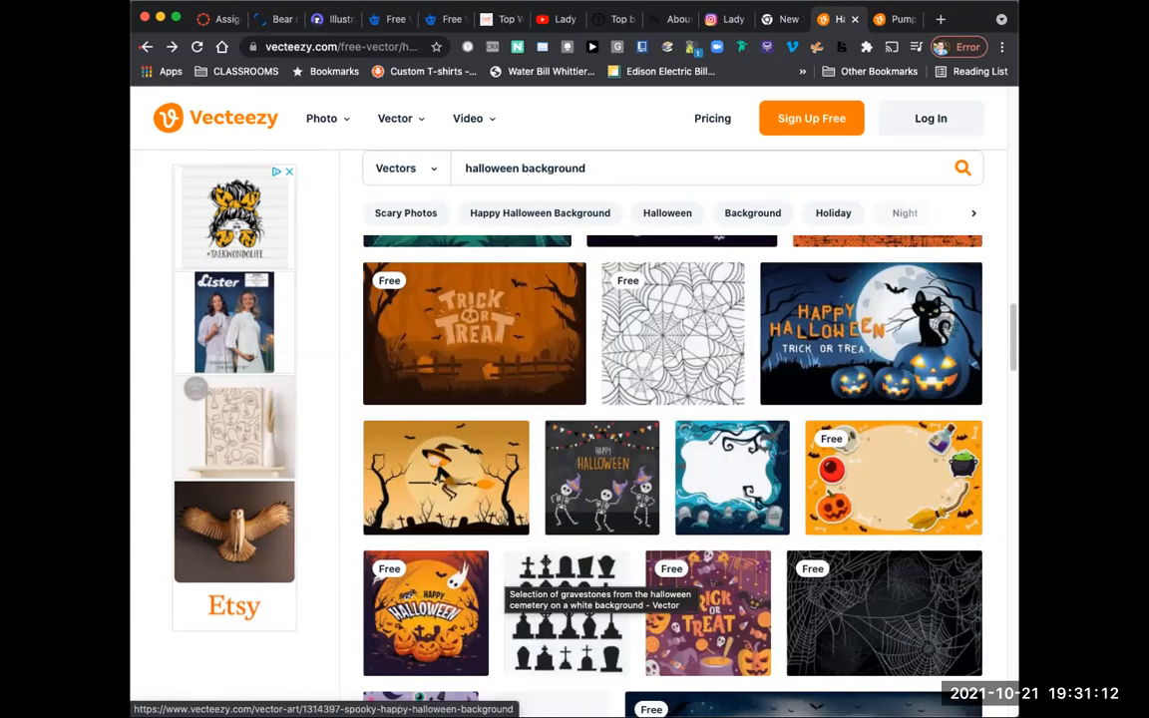
{"action": "scroll", "coordinate": [488, 608], "scroll_direction": "down", "scroll_amount": 1}
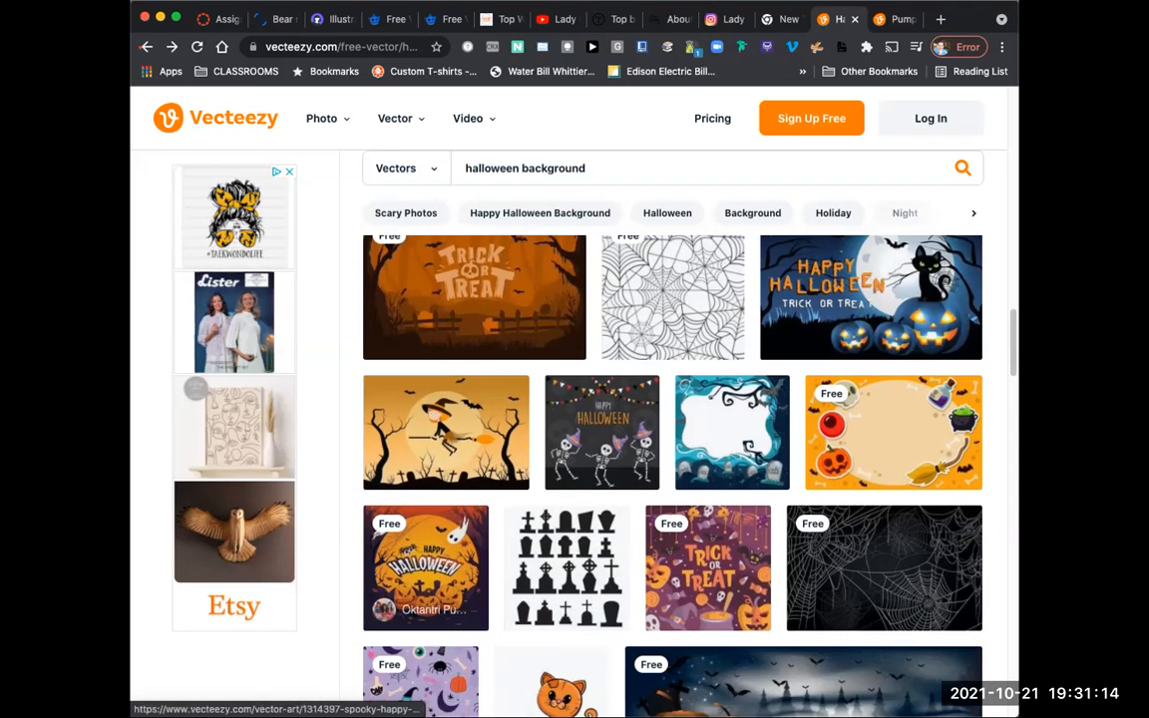
{"action": "left_click", "coordinate": [446, 432]}
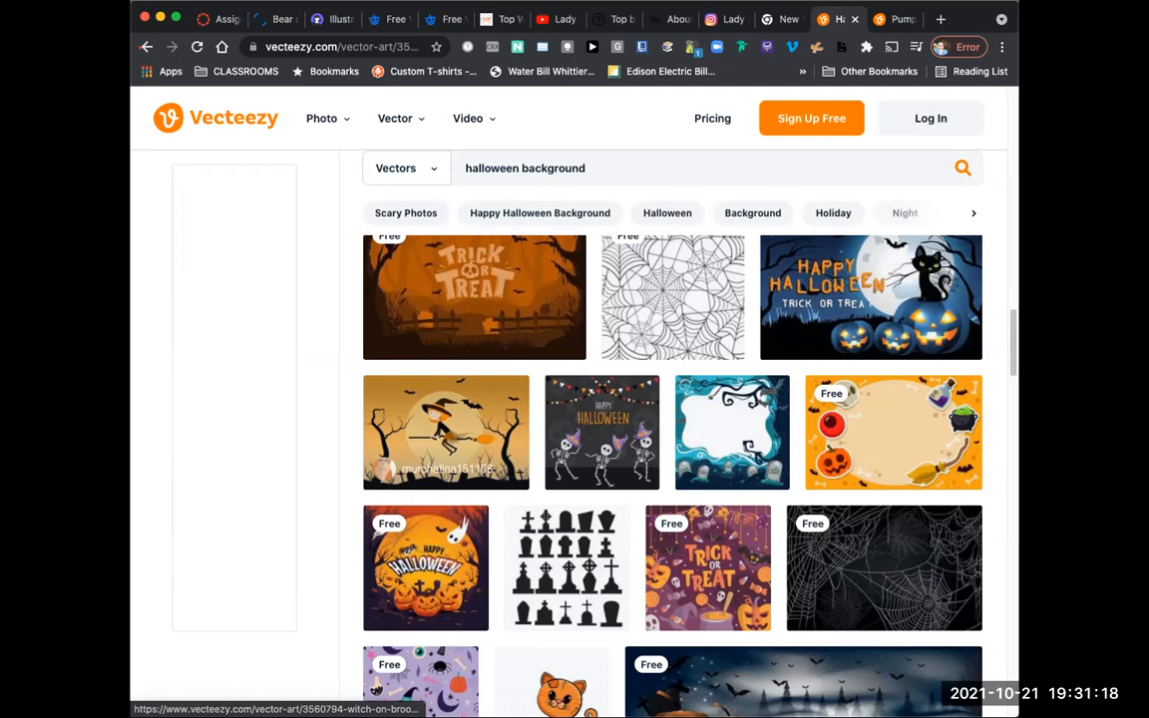
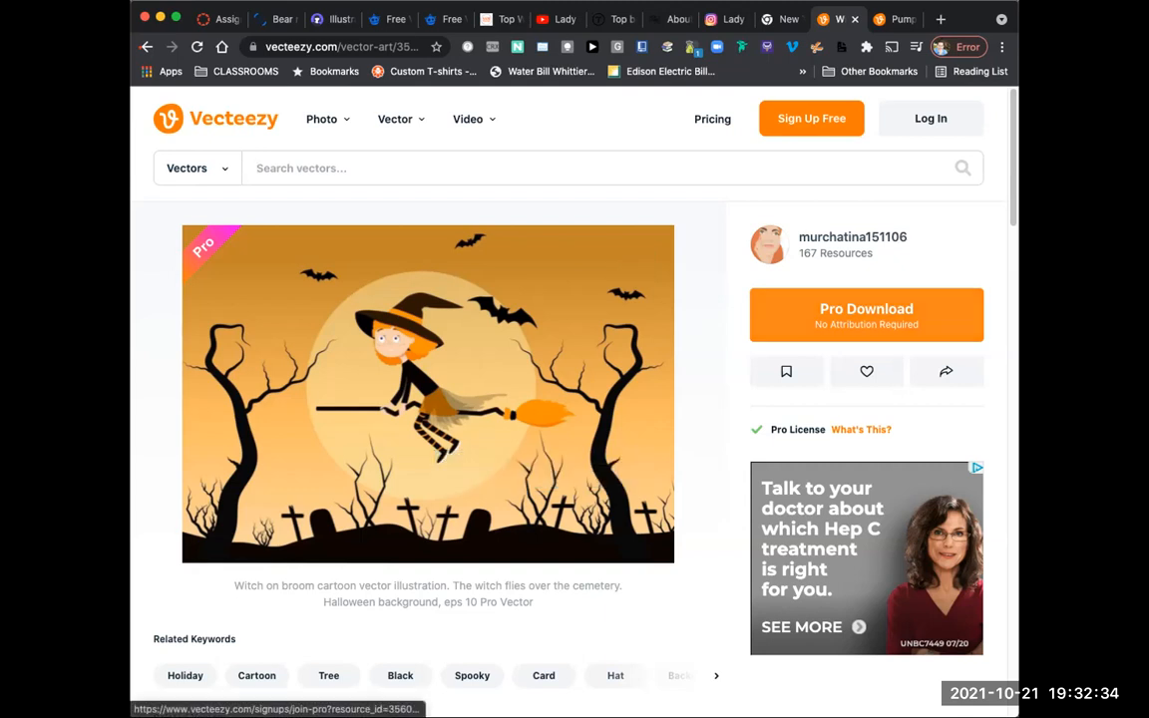
Step: Review the subscription plans behind the witch illustration's Pro download and return to the illustration page
{"action": "left_click", "coordinate": [866, 314]}
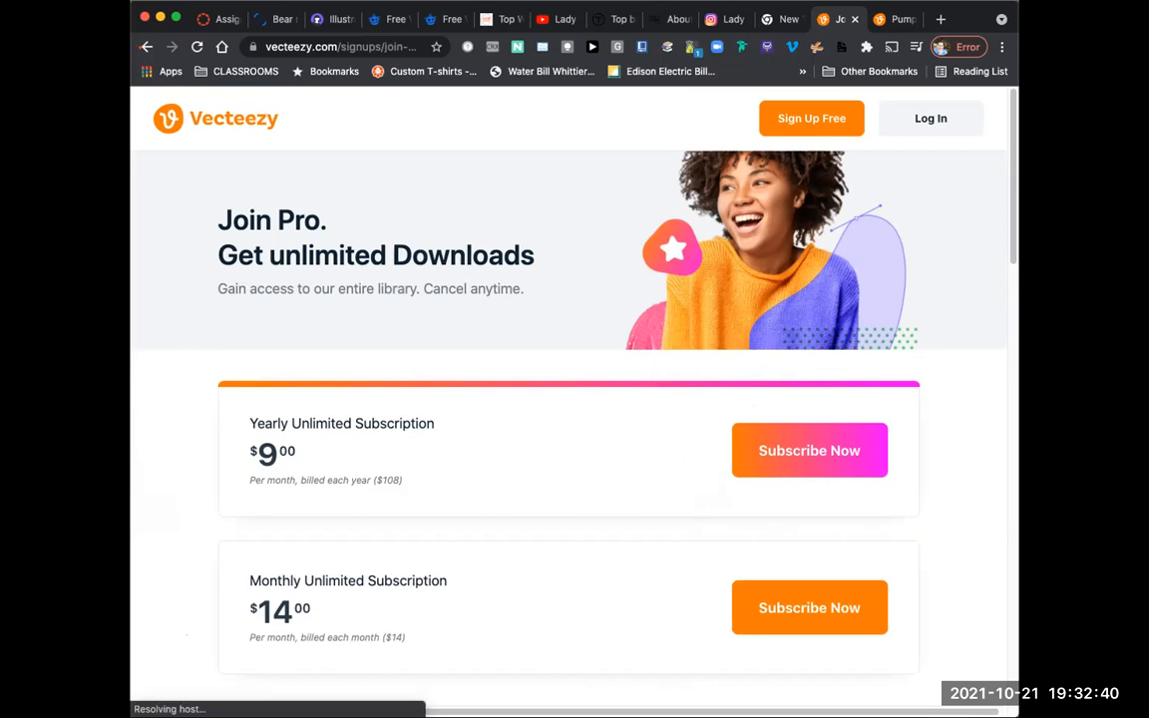
{"action": "scroll", "coordinate": [569, 398], "scroll_direction": "down", "scroll_amount": 7}
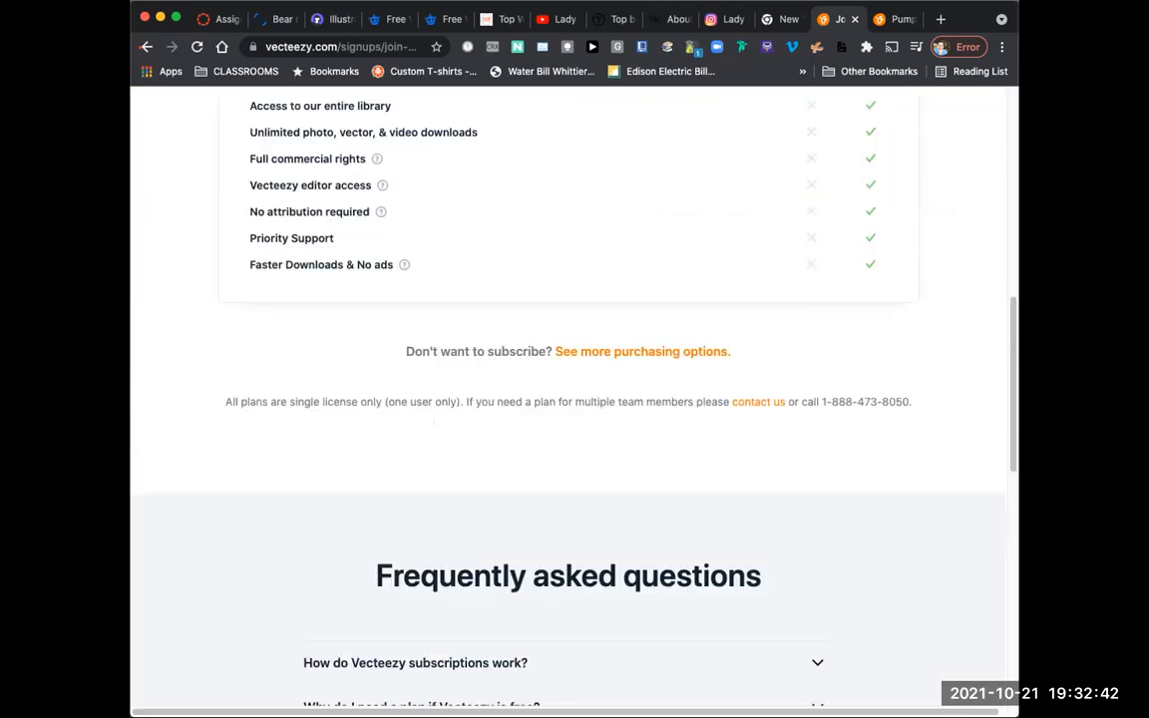
{"action": "scroll", "coordinate": [568, 398], "scroll_direction": "down", "scroll_amount": 2}
{"action": "scroll", "coordinate": [568, 399], "scroll_direction": "up", "scroll_amount": 9}
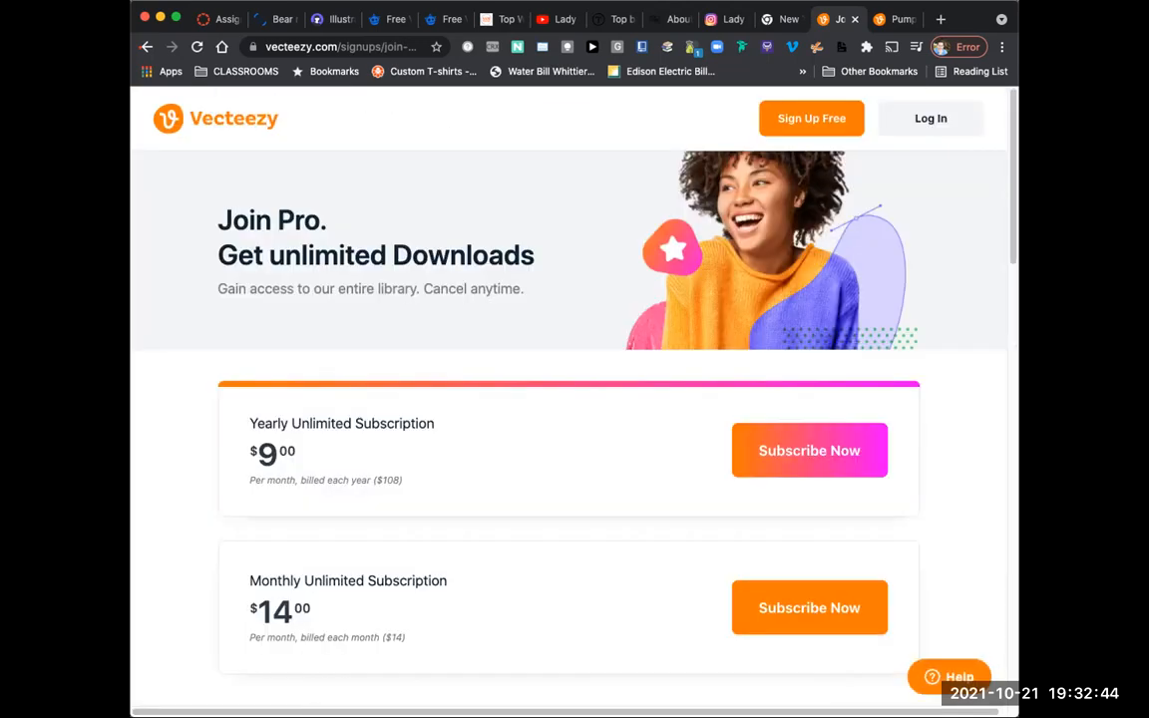
{"action": "left_click", "coordinate": [146, 47]}
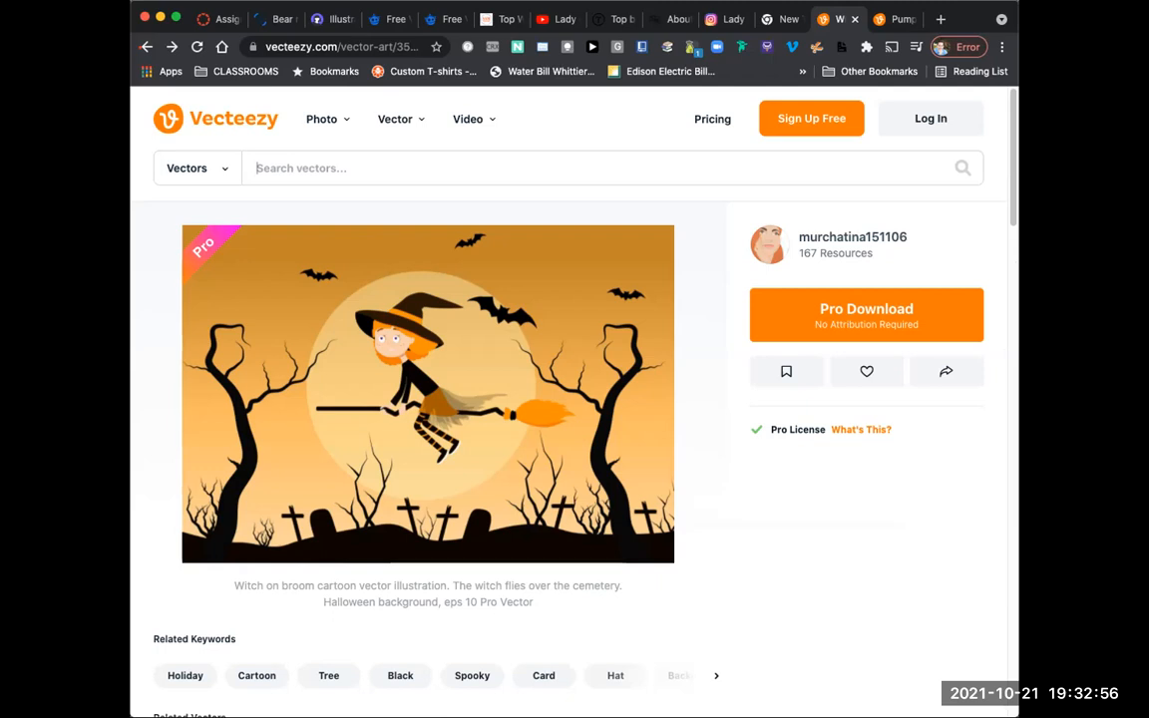
Step: Switch to Illustrator and group all of the ghost and pumpkin artwork together
{"action": "key", "text": "super+Tab"}
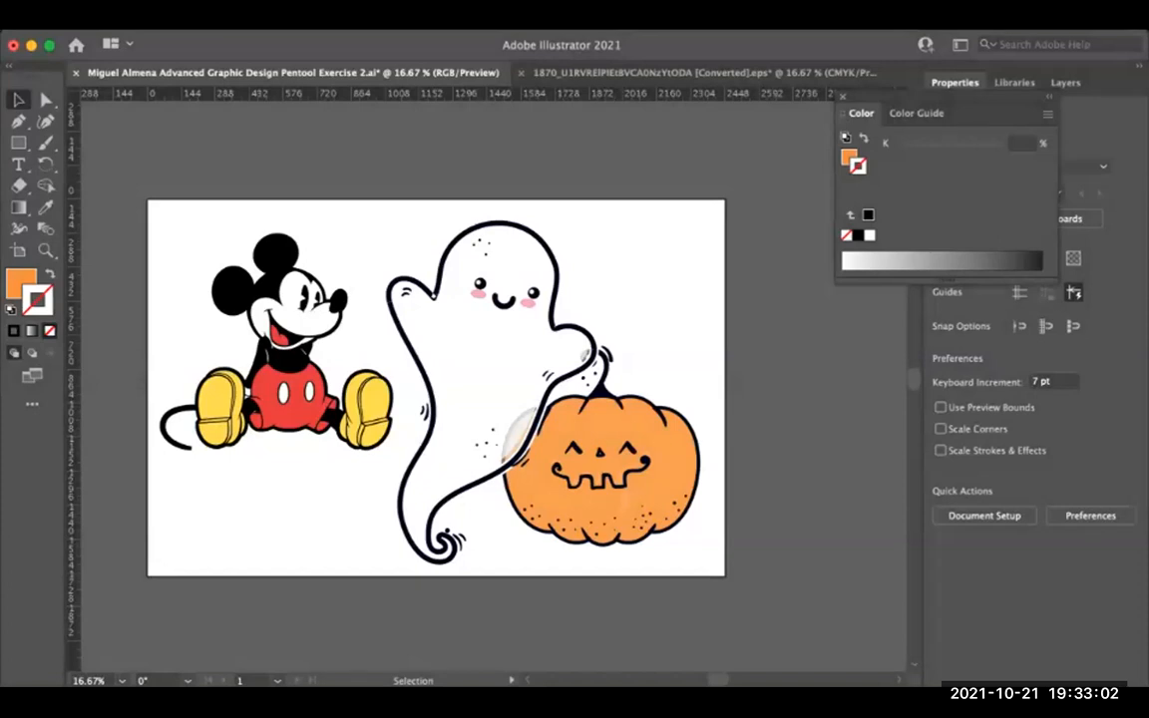
{"action": "key", "text": "super+a"}
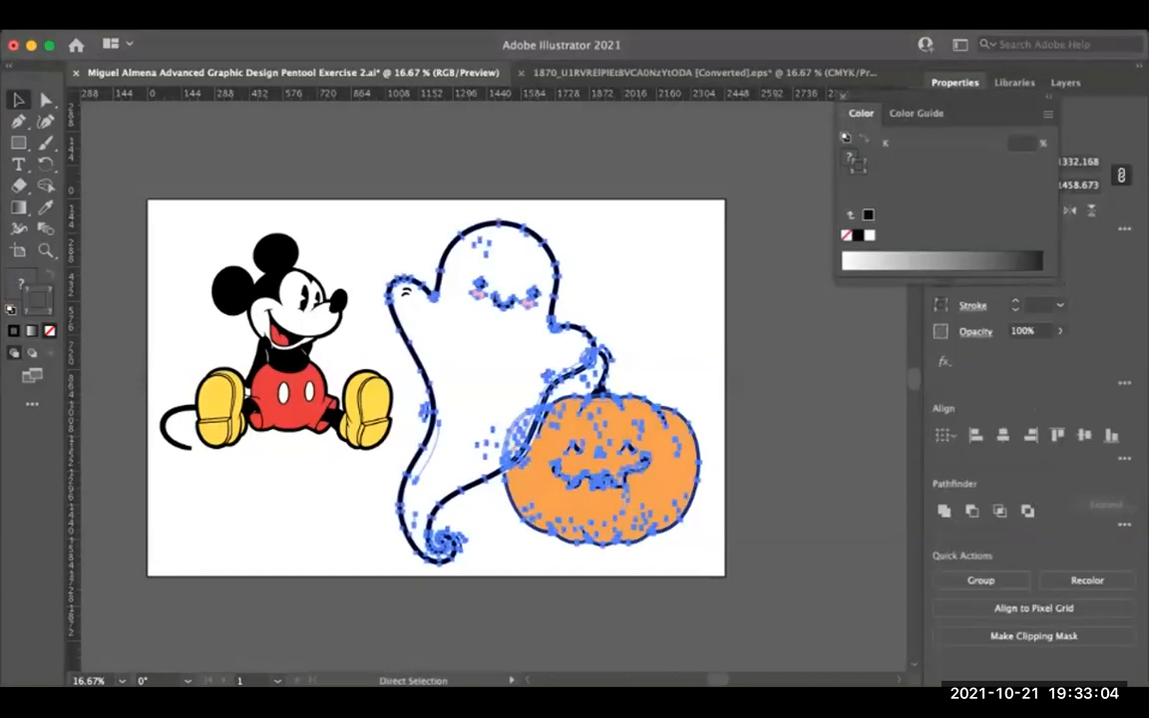
{"action": "key", "text": "super+g"}
{"action": "key", "text": "super+shift+a"}
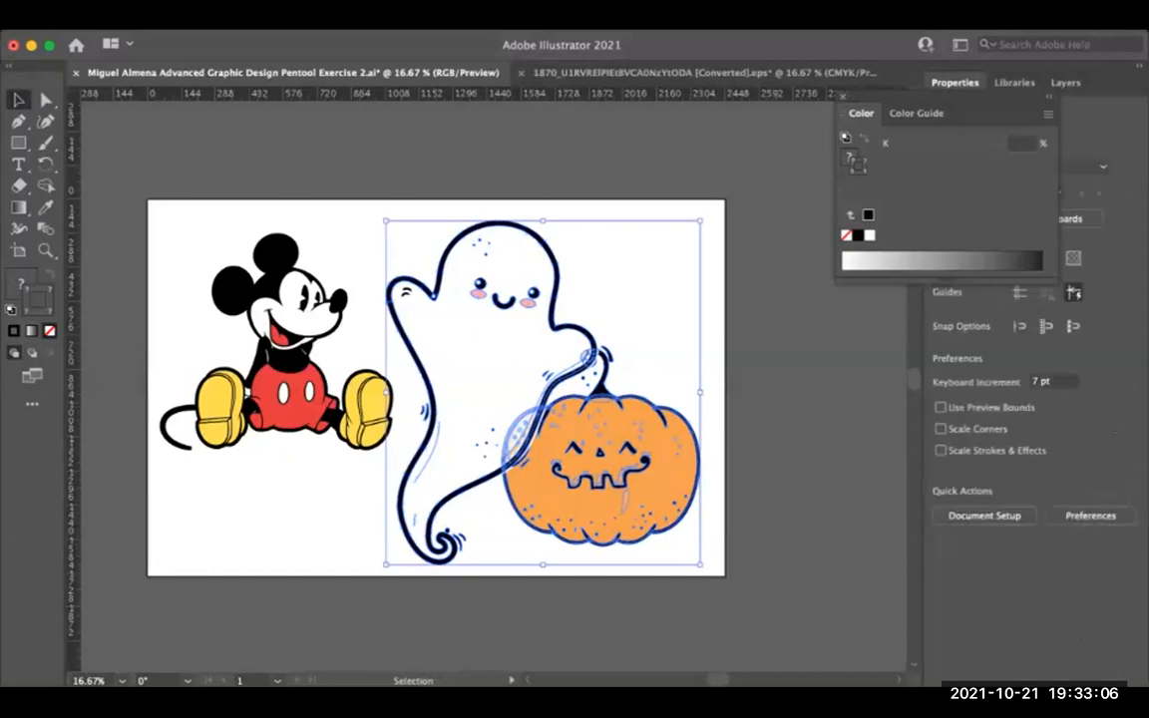
Step: Ungroup the ghost-and-pumpkin artwork, select the ghost's outline on its own, and clear the selection
{"action": "key", "text": "super+equal"}
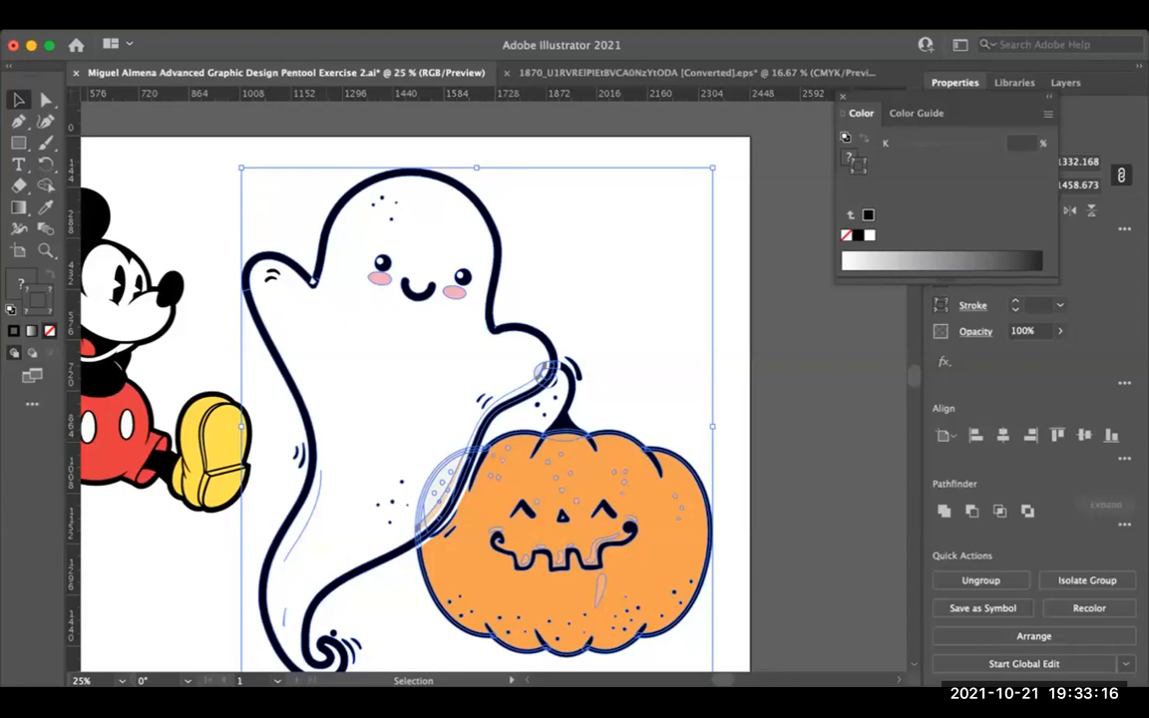
{"action": "right_click", "coordinate": [520, 335]}
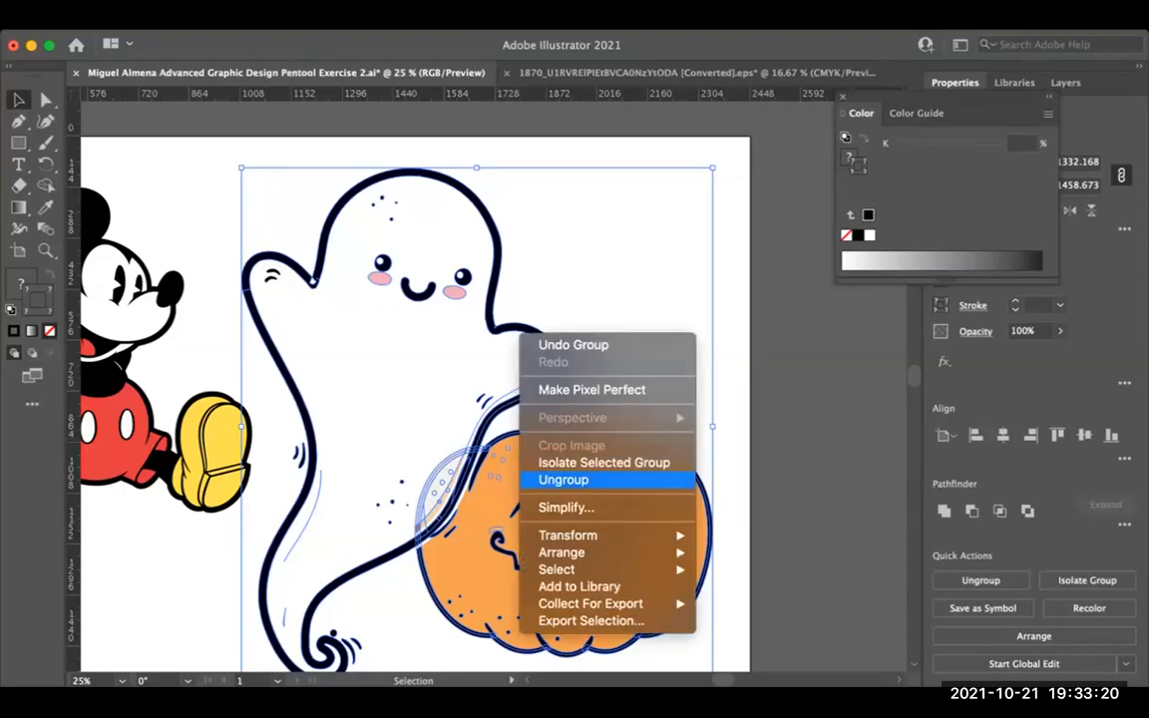
{"action": "left_click", "coordinate": [563, 480]}
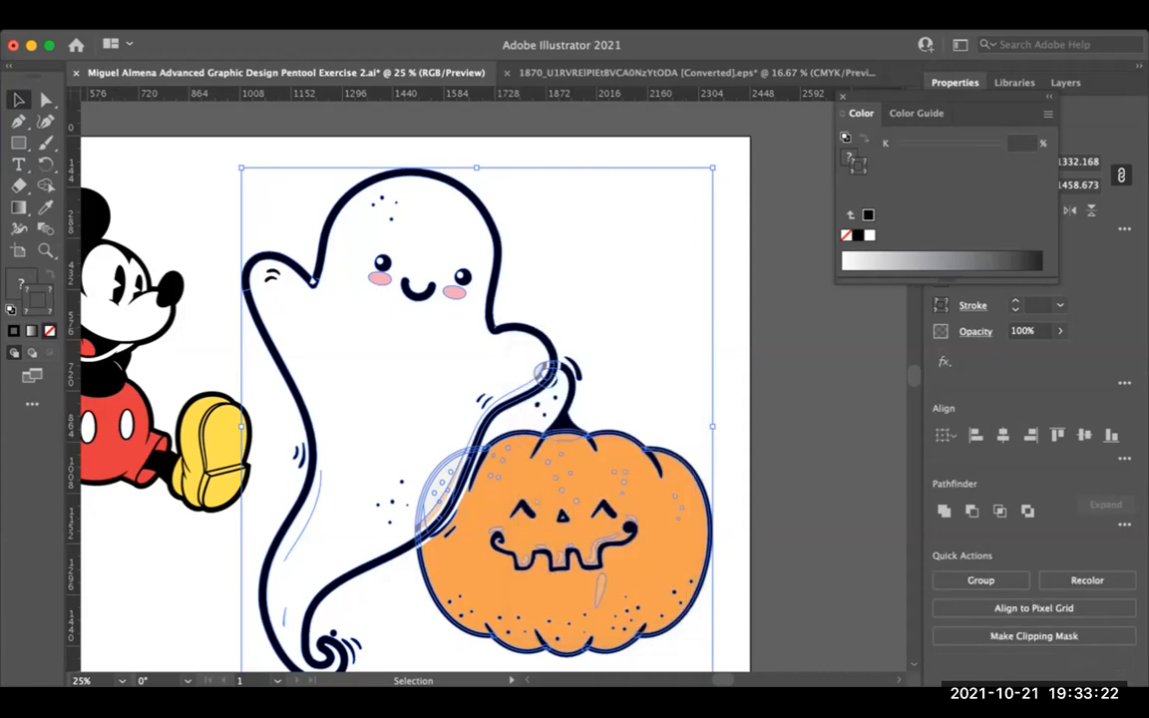
{"action": "left_click", "coordinate": [313, 281]}
{"action": "right_click", "coordinate": [500, 251]}
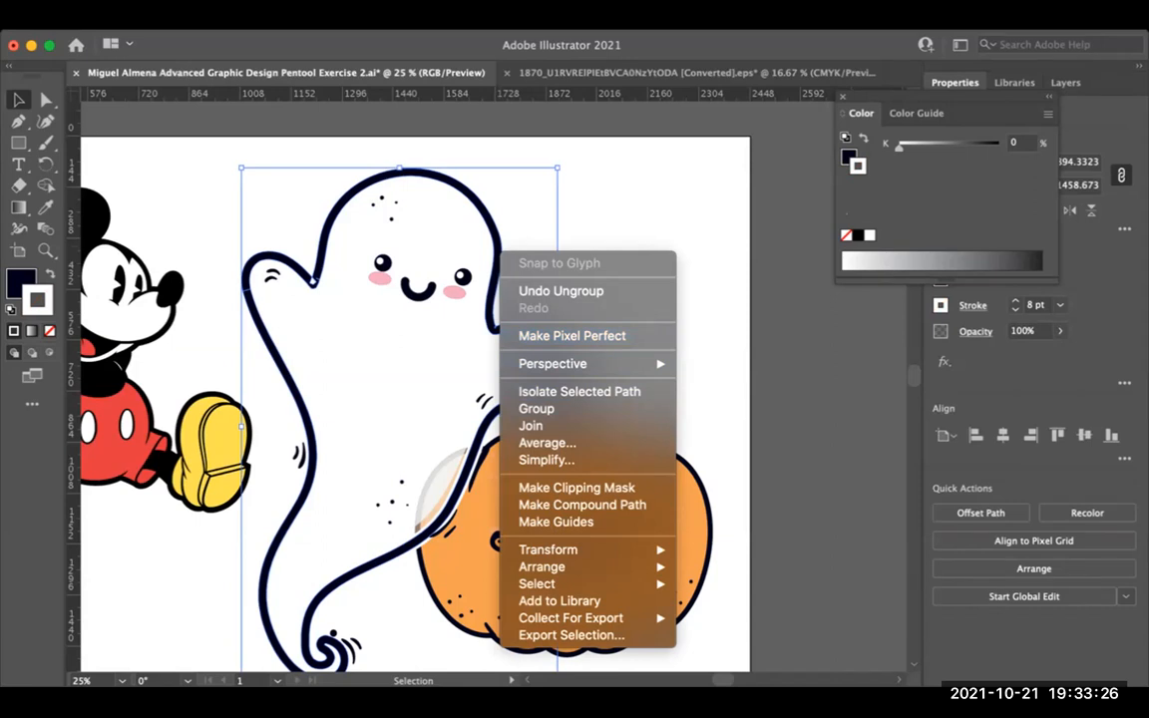
{"action": "key", "text": "Escape"}
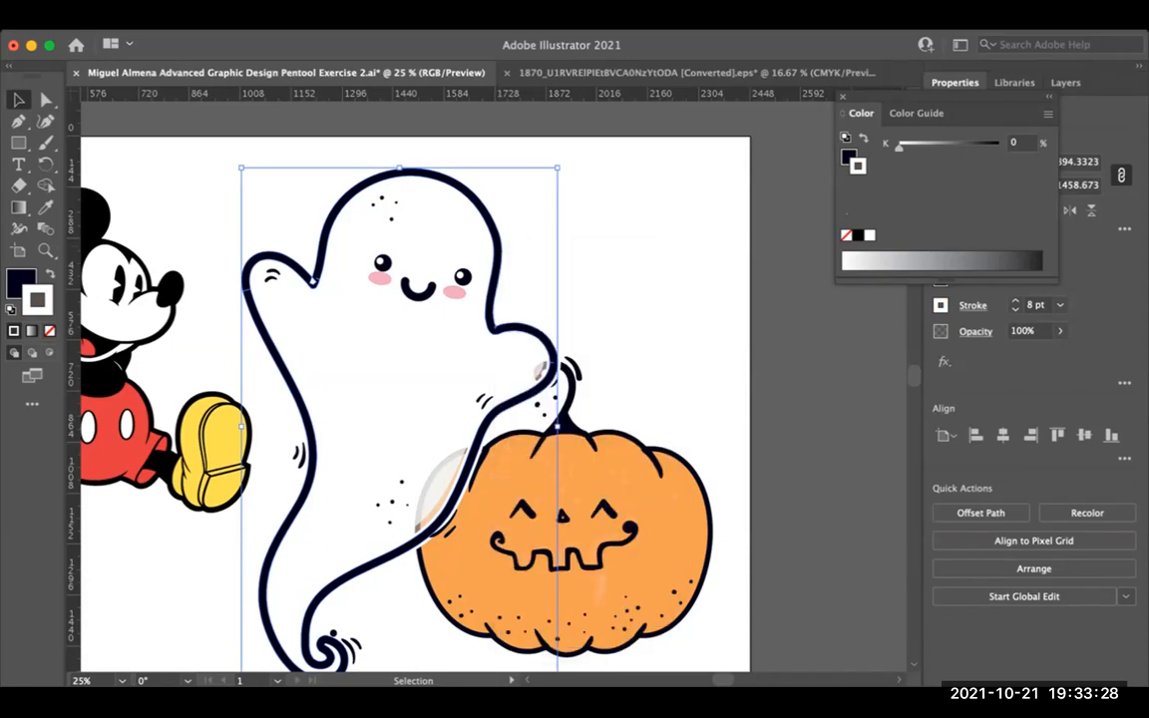
{"action": "right_click", "coordinate": [622, 519]}
{"action": "key", "text": "Escape"}
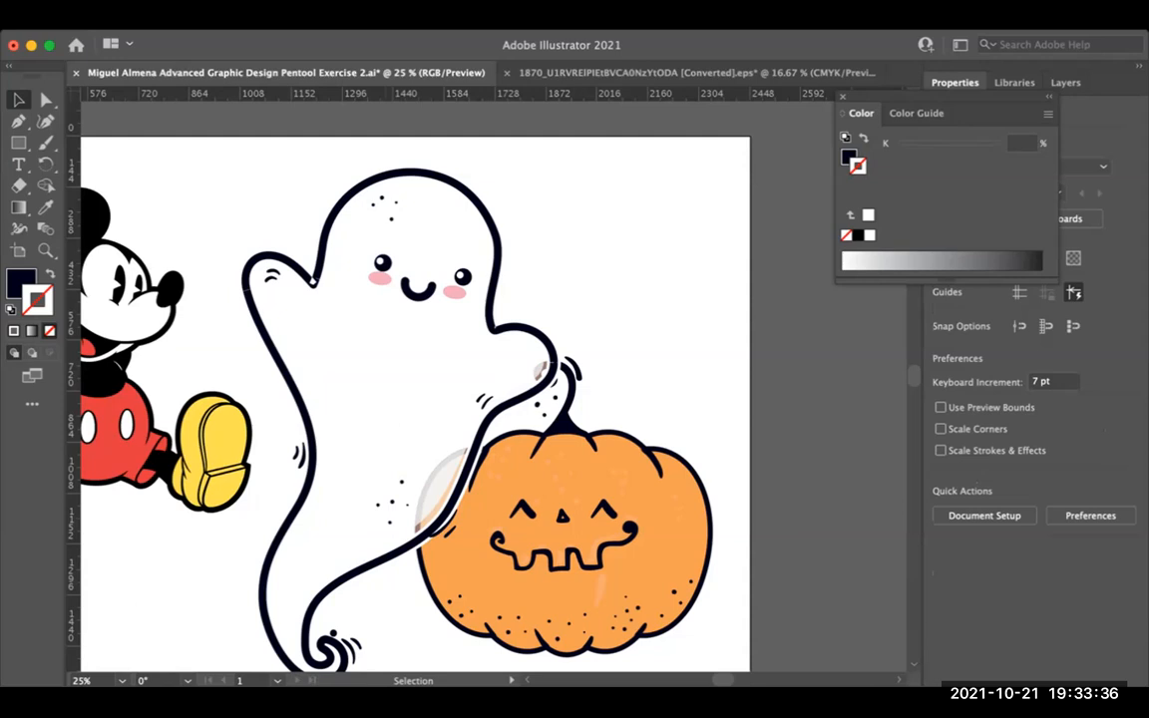
Step: Select the ghost's outline, body and face without the pumpkin and group them, then clear the selection
{"action": "key", "text": "super+minus"}
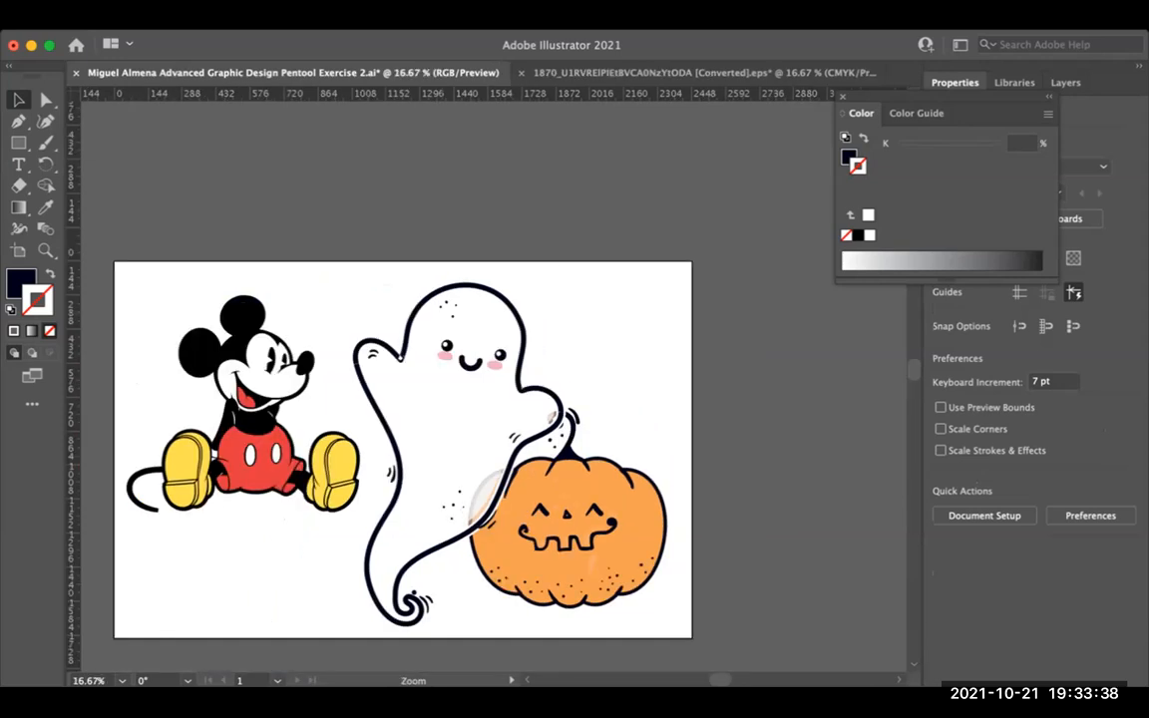
{"action": "left_click_drag", "start_coordinate": [405, 266], "coordinate": [566, 394]}
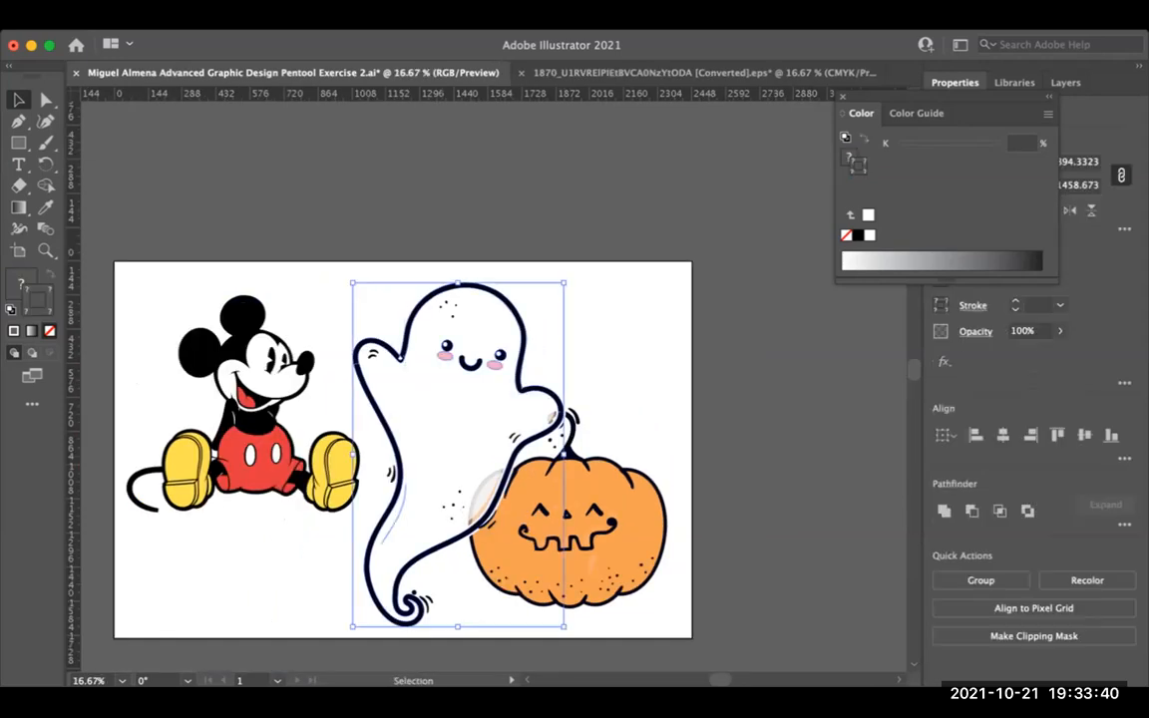
{"action": "right_click", "coordinate": [522, 342]}
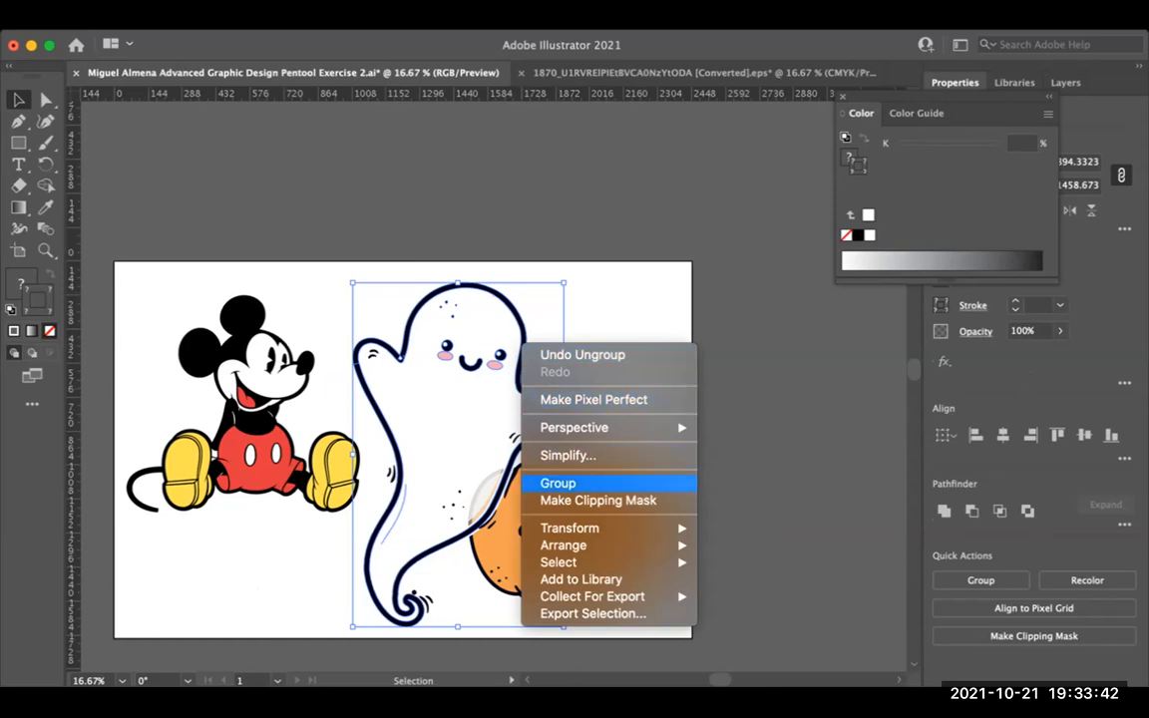
{"action": "left_click", "coordinate": [558, 481]}
{"action": "key", "text": "super+shift+a"}
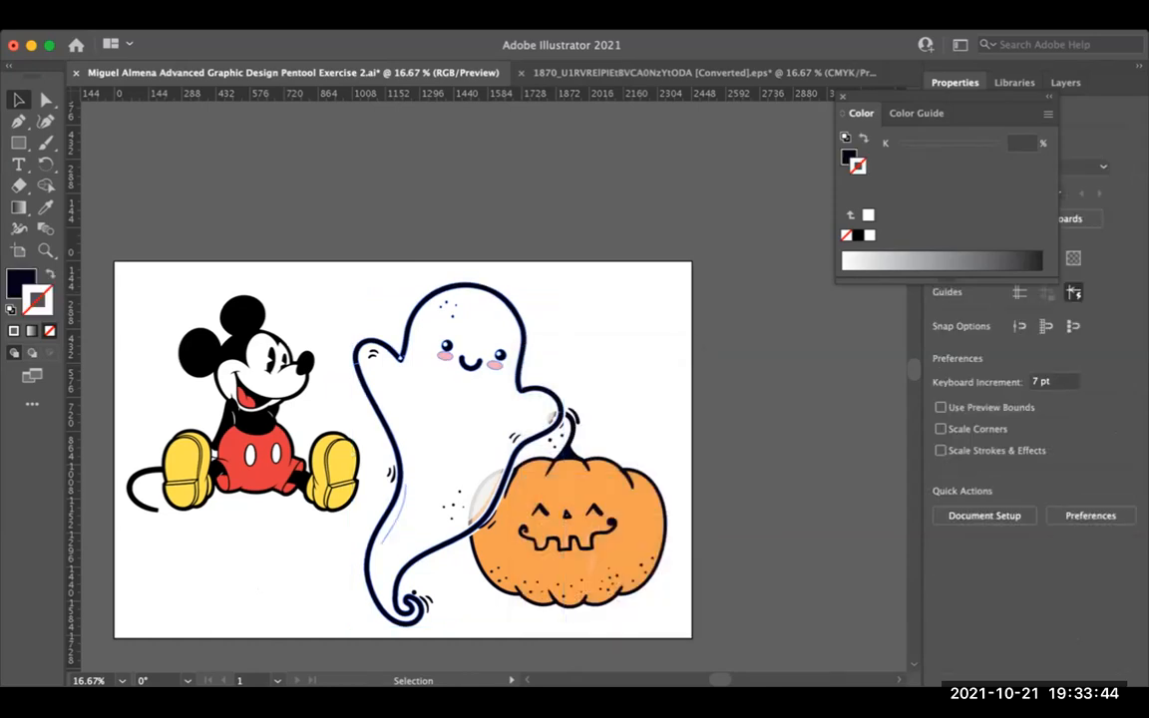
Step: Try moving the ghost group away from the pumpkin past the artboard's right edge, undo the move, and reselect the ghost
{"action": "left_click_drag", "start_coordinate": [389, 498], "coordinate": [668, 469]}
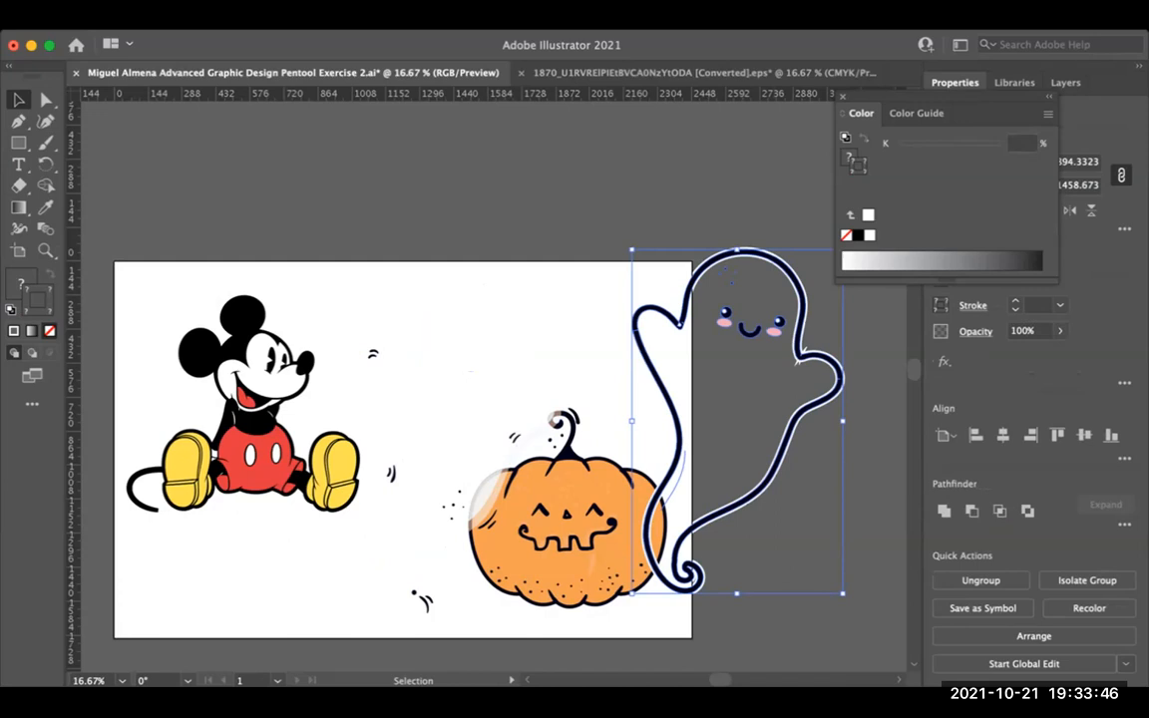
{"action": "key", "text": "super+z"}
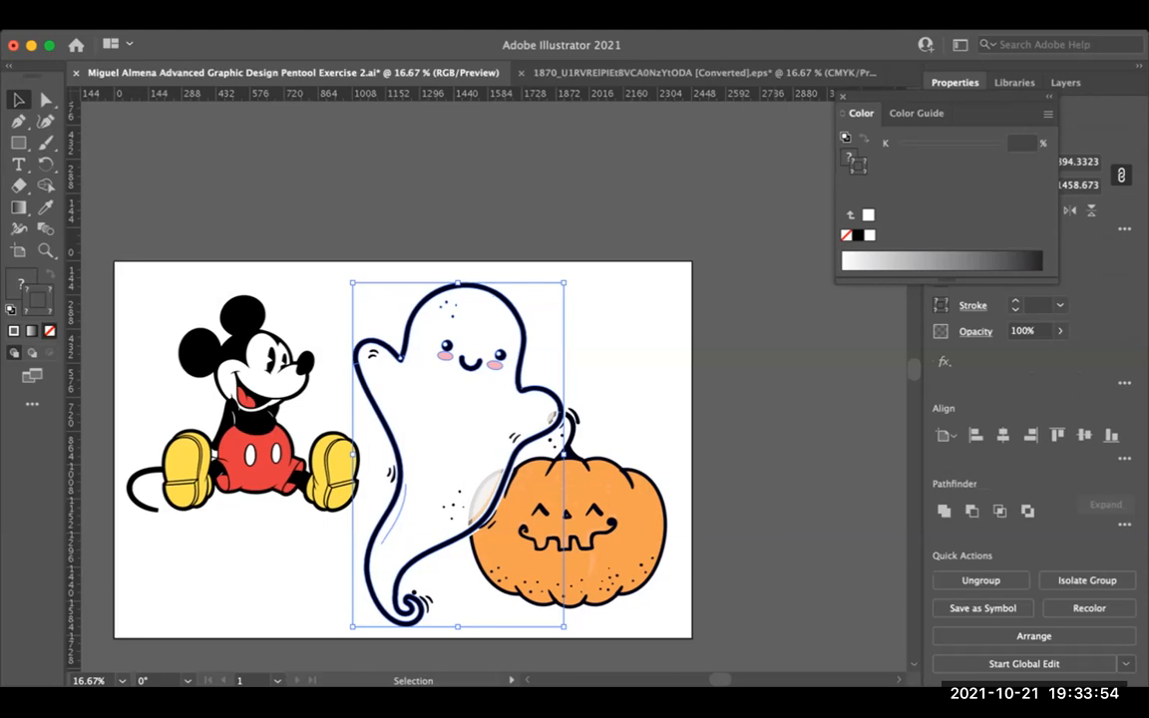
{"action": "key", "text": "super+shift+a"}
{"action": "left_click", "coordinate": [458, 453]}
Step: Switch to the browser and find the free vector repositories list in the Fashion Inspired Disney T Shirt Design assignment editor
{"action": "key", "text": "super+Tab"}
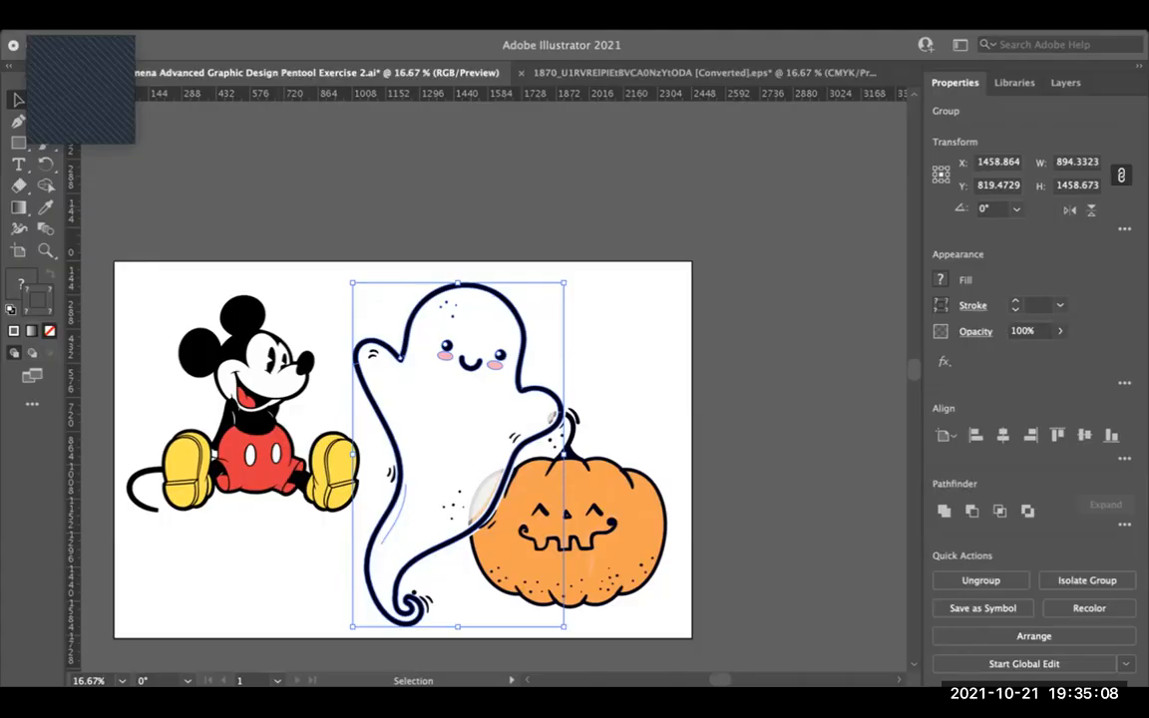
{"action": "key", "text": "super+Tab"}
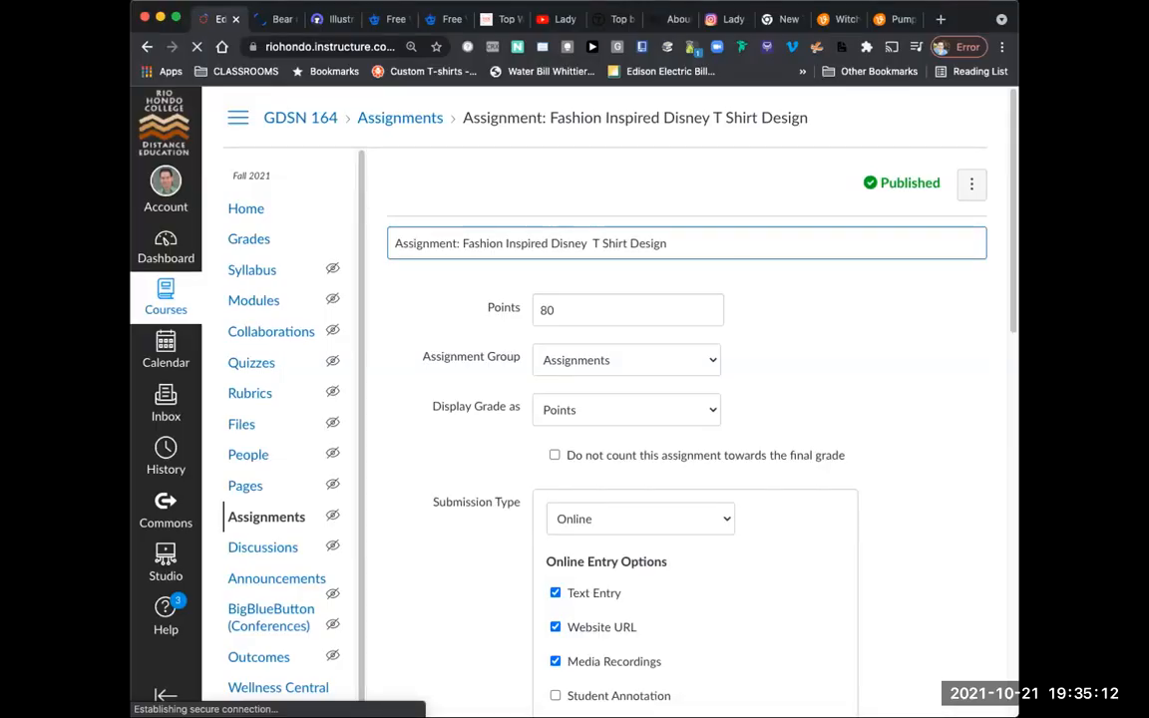
{"action": "scroll", "coordinate": [688, 399], "scroll_direction": "down", "scroll_amount": 5}
{"action": "scroll", "coordinate": [688, 399], "scroll_direction": "down", "scroll_amount": 5}
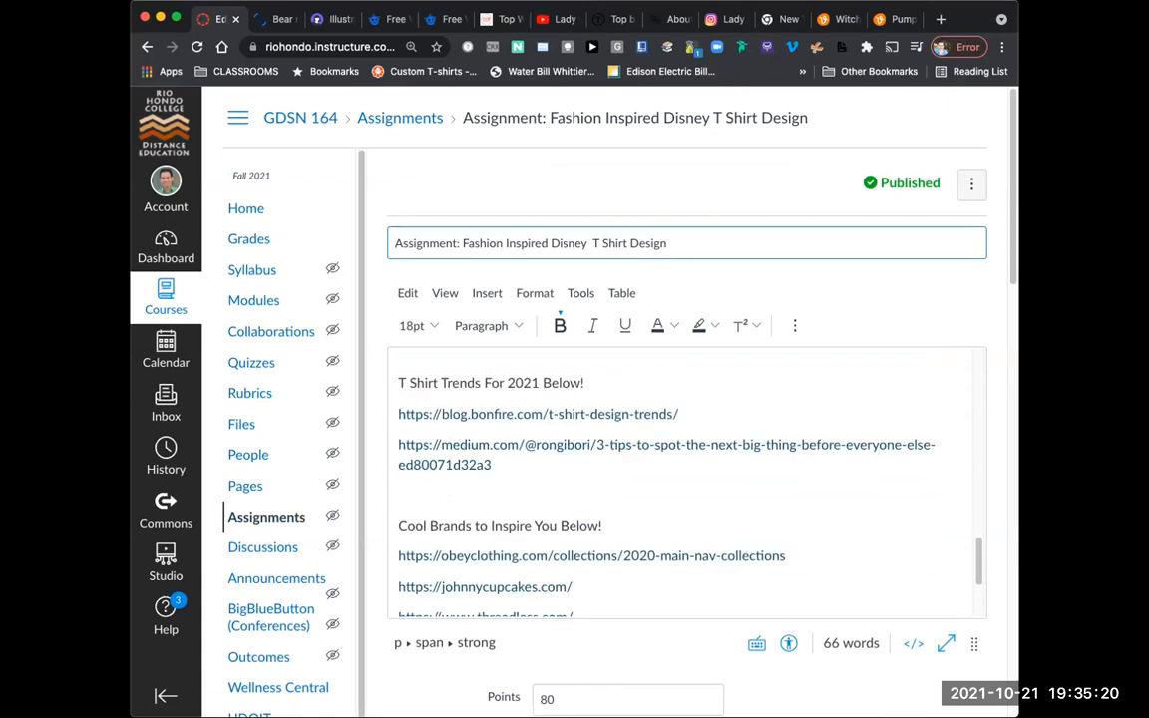
{"action": "scroll", "coordinate": [686, 482], "scroll_direction": "up", "scroll_amount": 3}
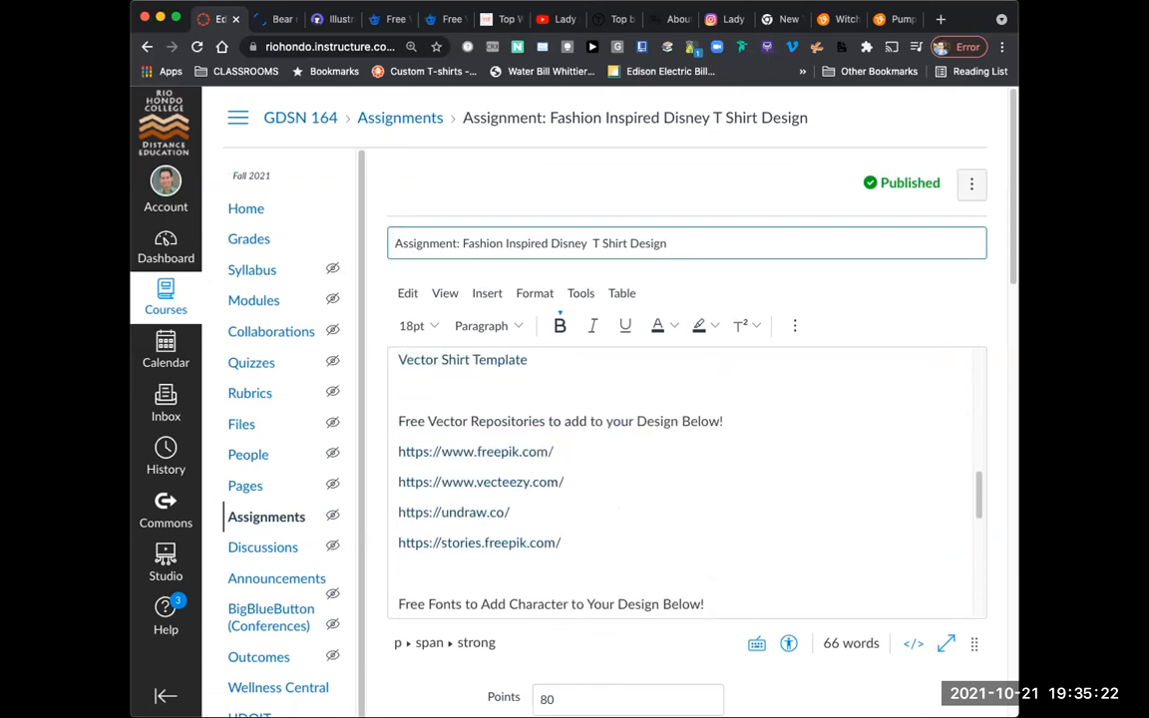
{"action": "triple_click", "coordinate": [539, 482]}
{"action": "left_click", "coordinate": [438, 445]}
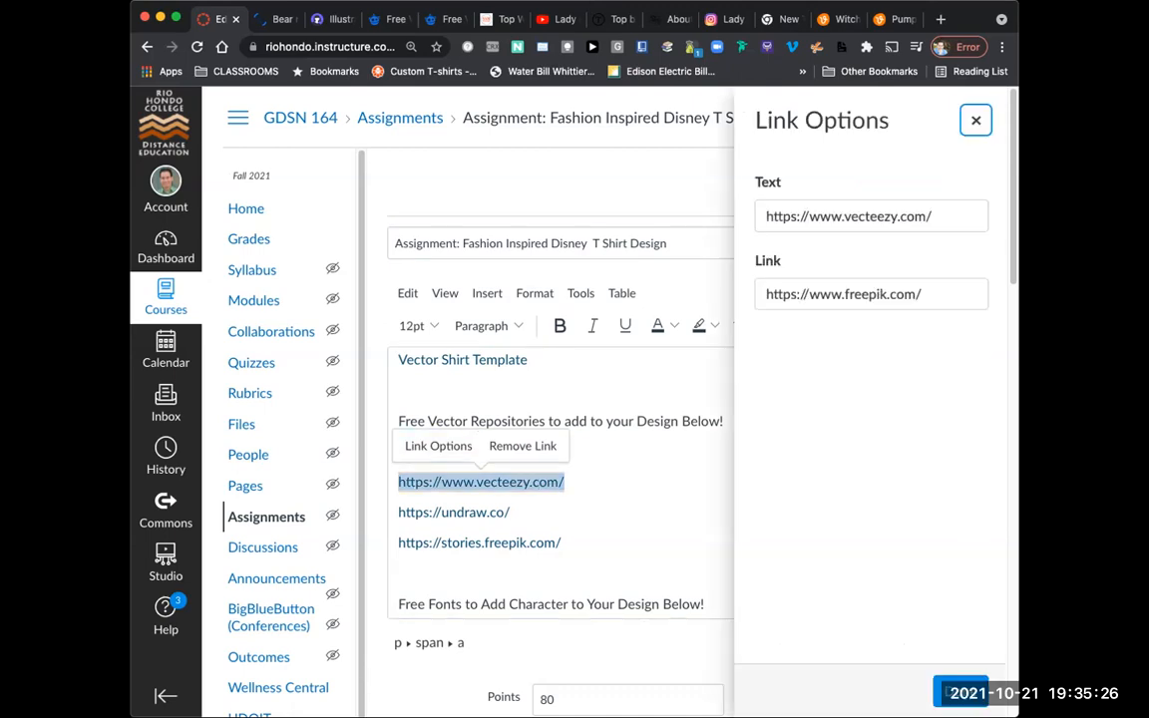
{"action": "key", "text": "Tab"}
{"action": "key", "text": "super+c"}
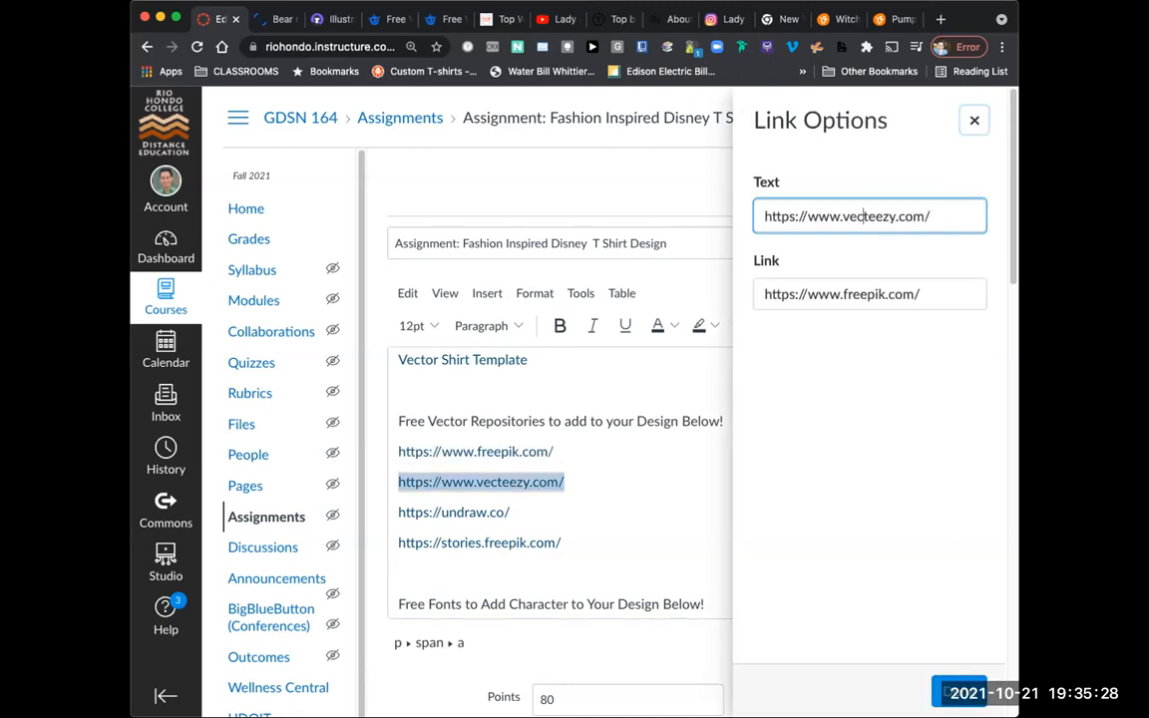
{"action": "key", "text": "Tab"}
{"action": "key", "text": "super+v"}
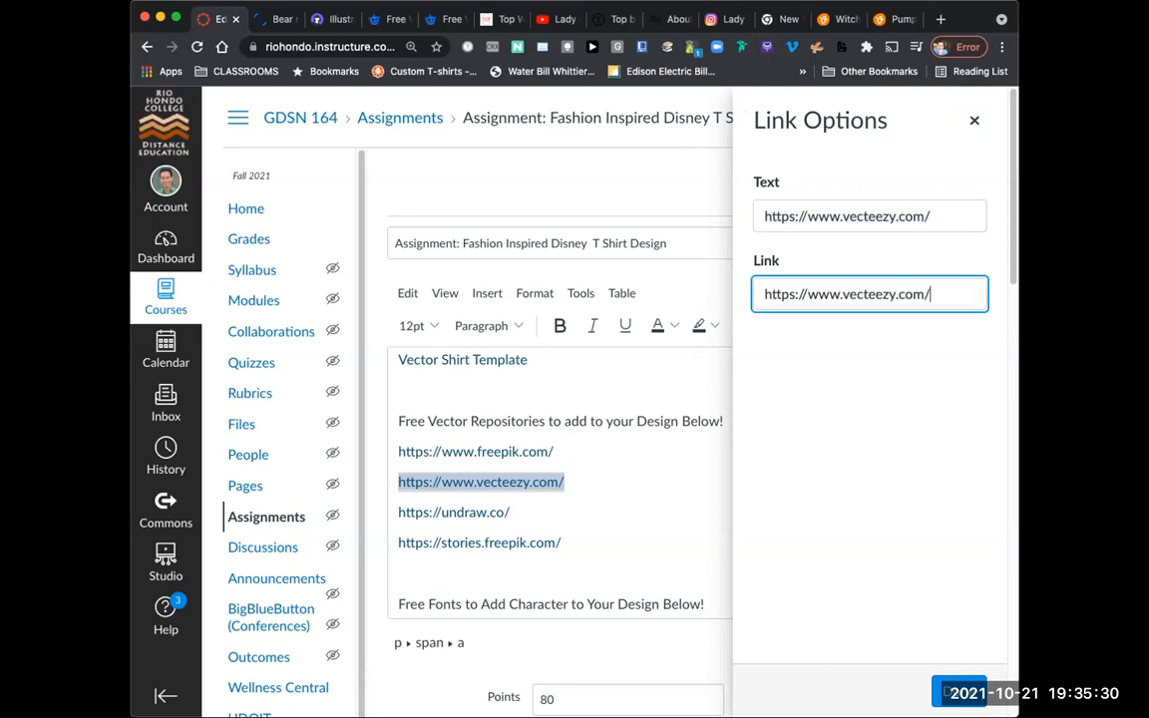
{"action": "key", "text": "Return"}
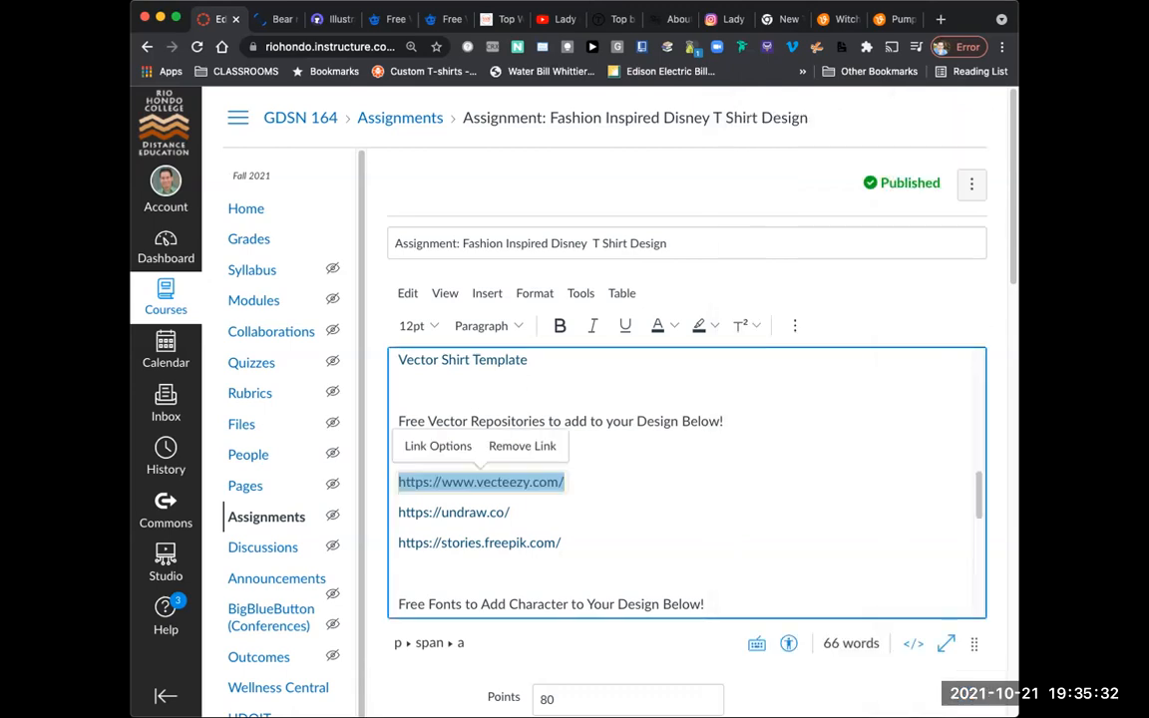
{"action": "scroll", "coordinate": [686, 484], "scroll_direction": "down", "scroll_amount": 15}
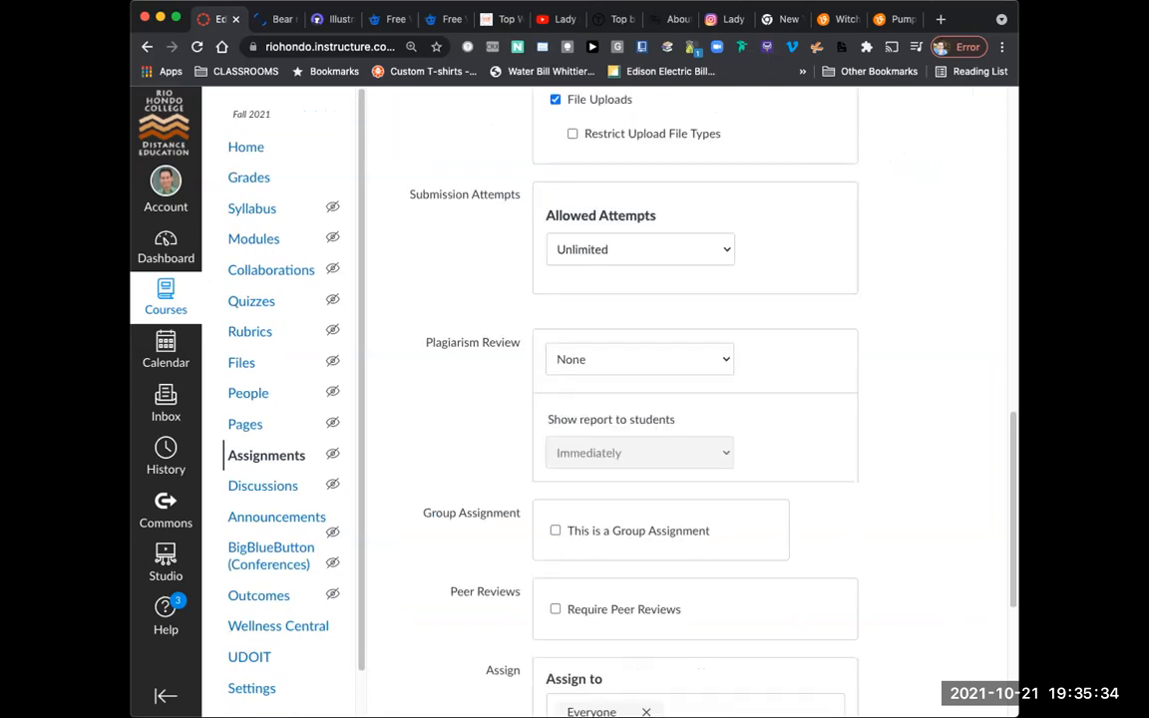
{"action": "left_click", "coordinate": [950, 642]}
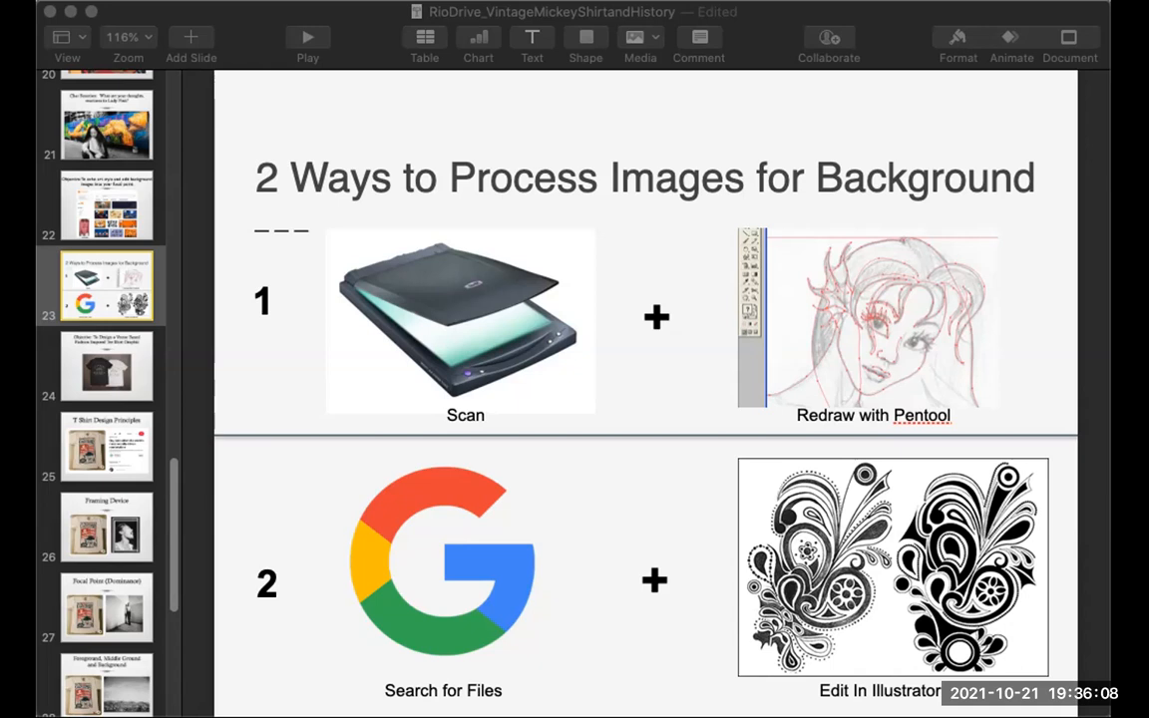
Step: Switch to the Keynote presentation and show slide 22 with the objective on echoing art style and editing background images
{"action": "key", "text": "super+Tab"}
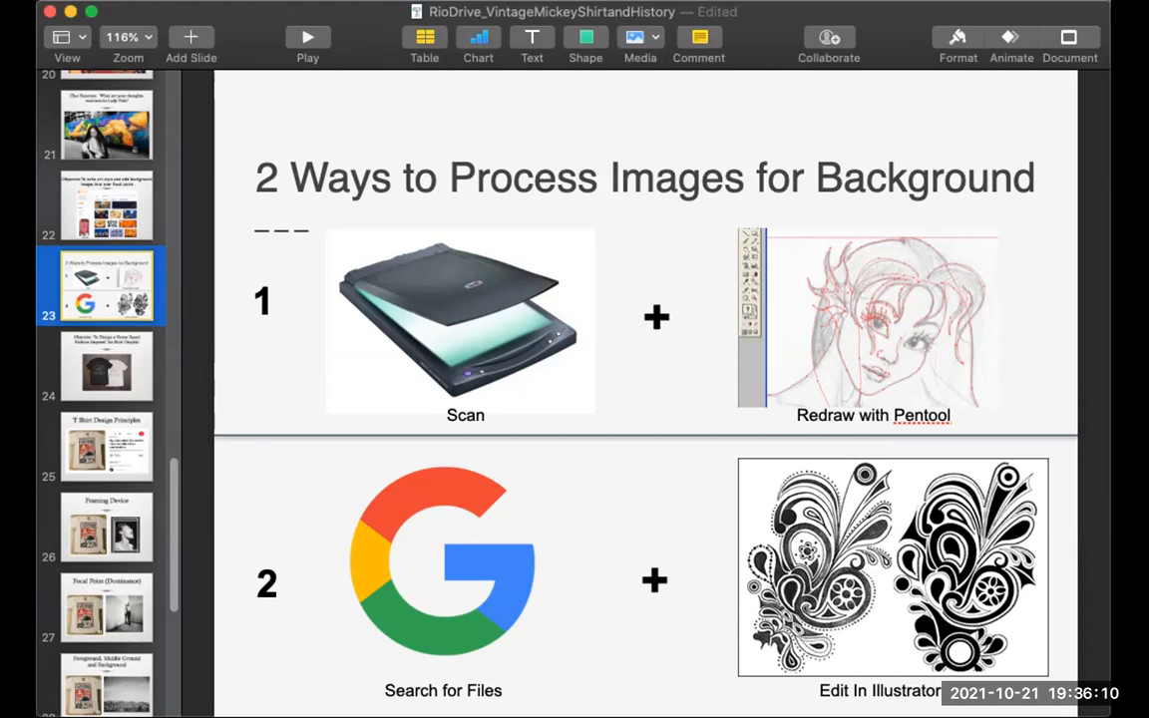
{"action": "key", "text": "alt+super+p"}
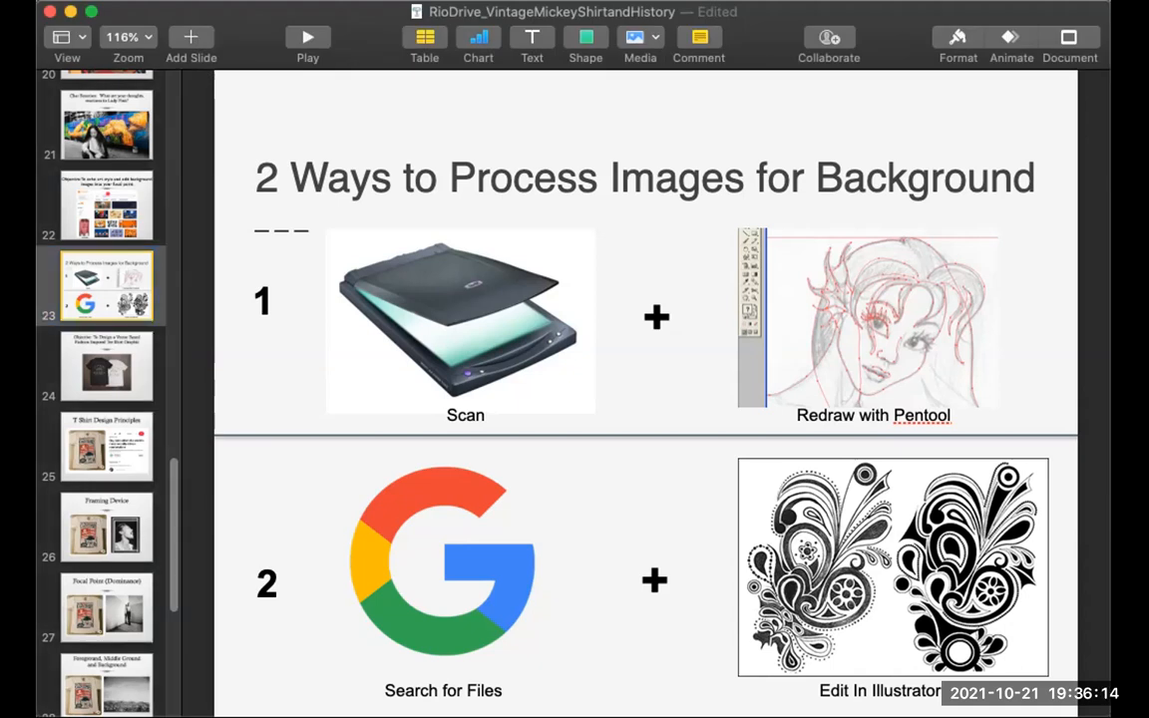
{"action": "left_click", "coordinate": [106, 285]}
{"action": "key", "text": "Up"}
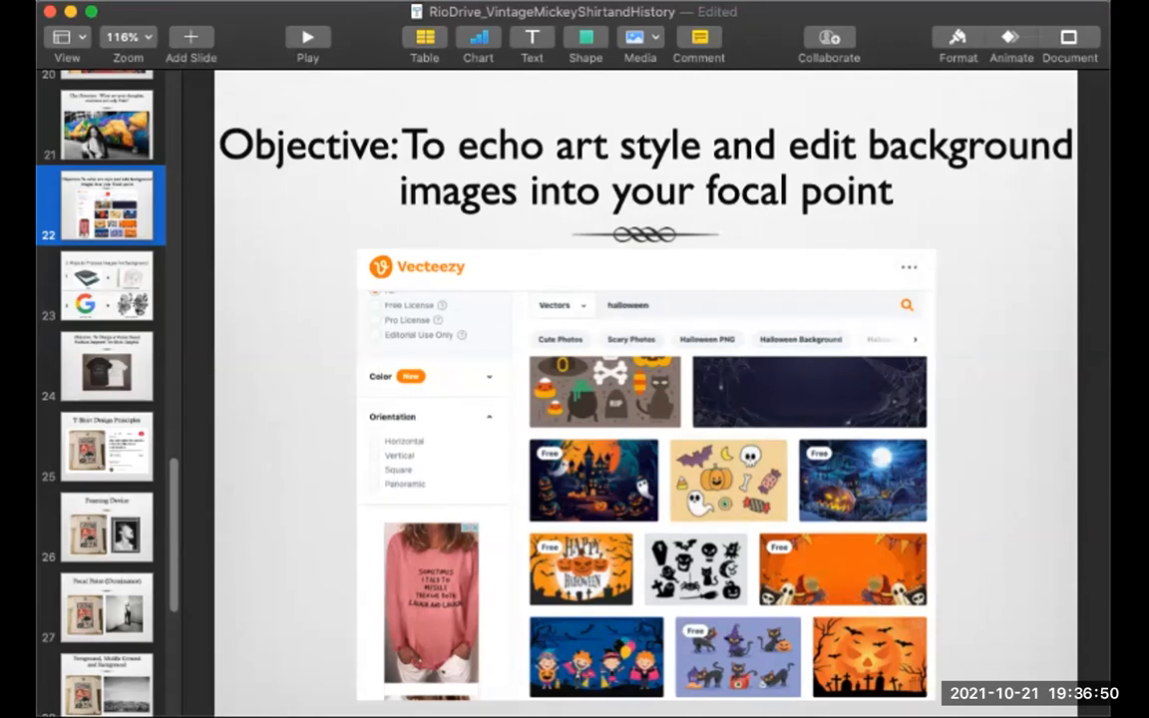
{"action": "left_click", "coordinate": [1000, 620]}
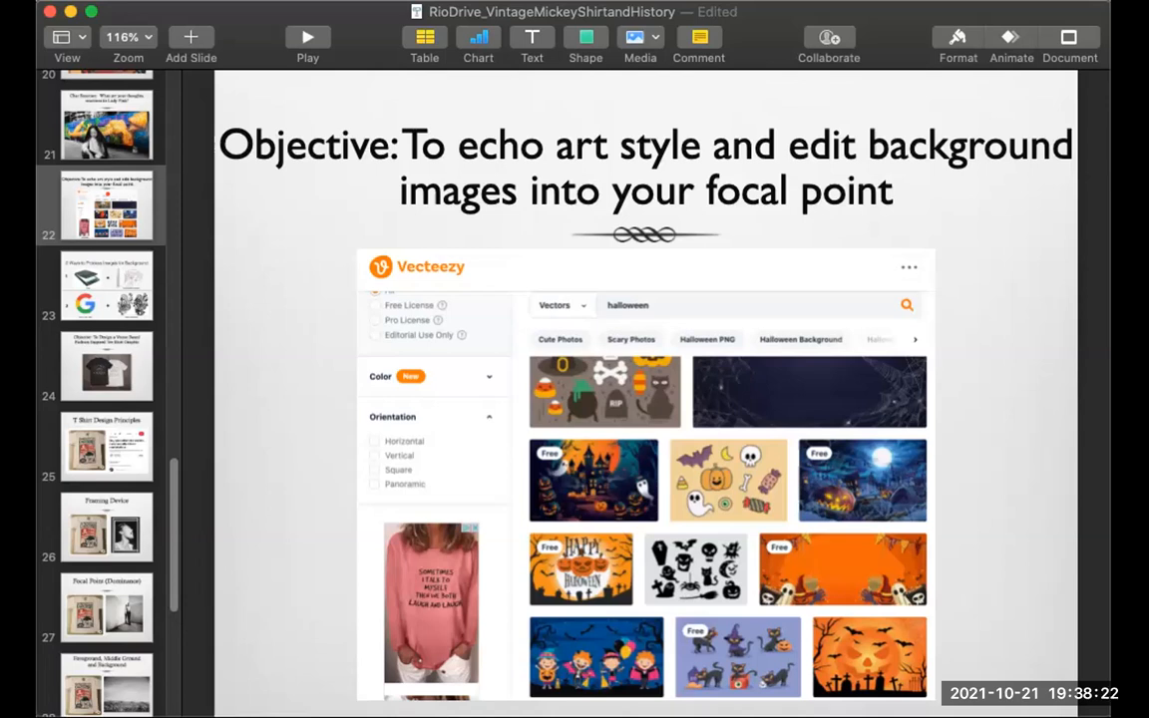
{"action": "left_click", "coordinate": [106, 204]}
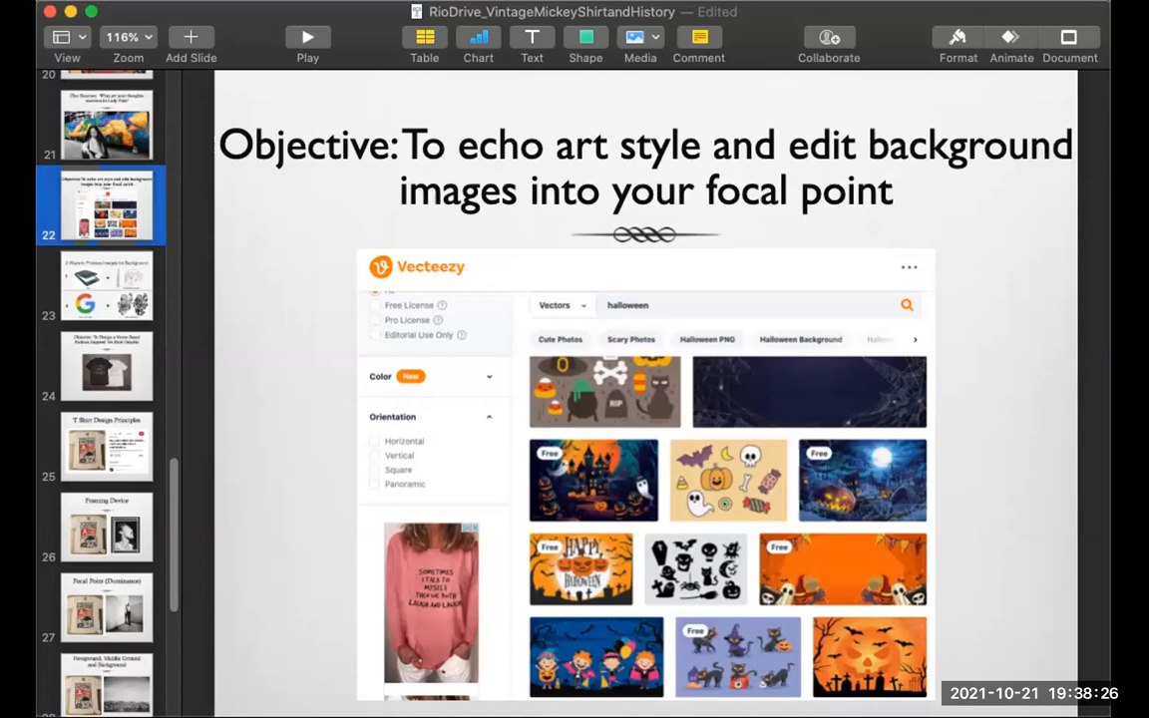